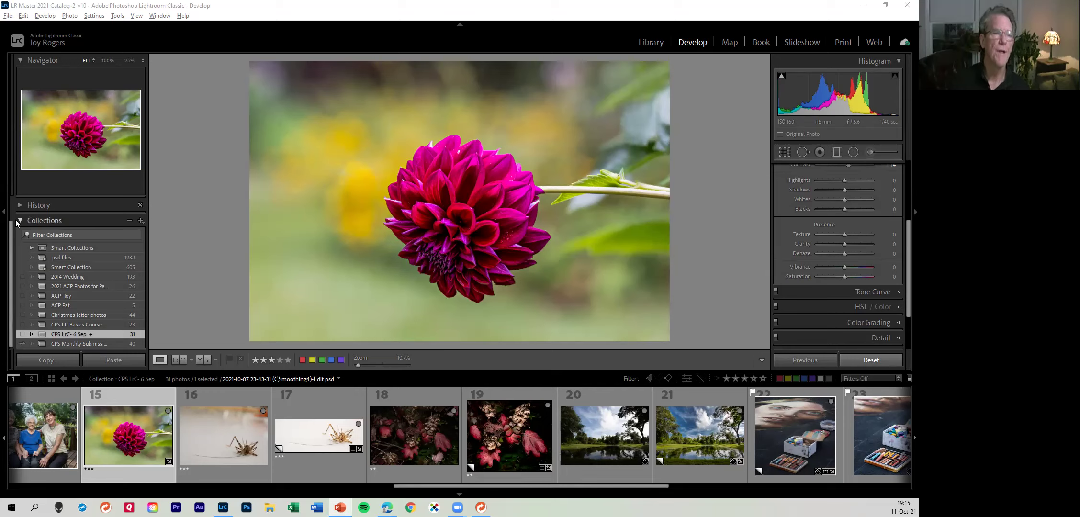
Collapse the Collections list and expand the Presets list for the dahlia photo
{"action": "left_click", "coordinate": [20, 220]}
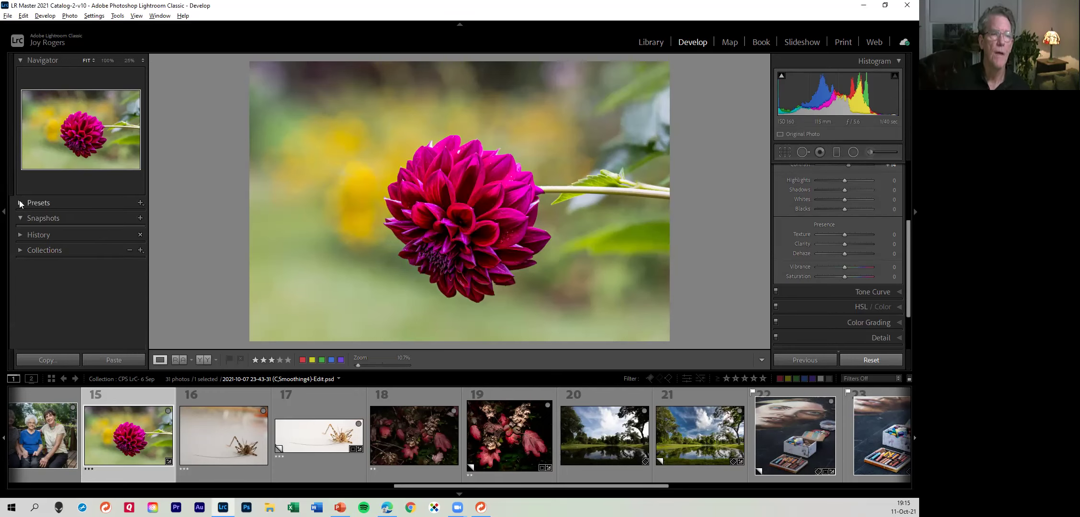
{"action": "left_click", "coordinate": [20, 202]}
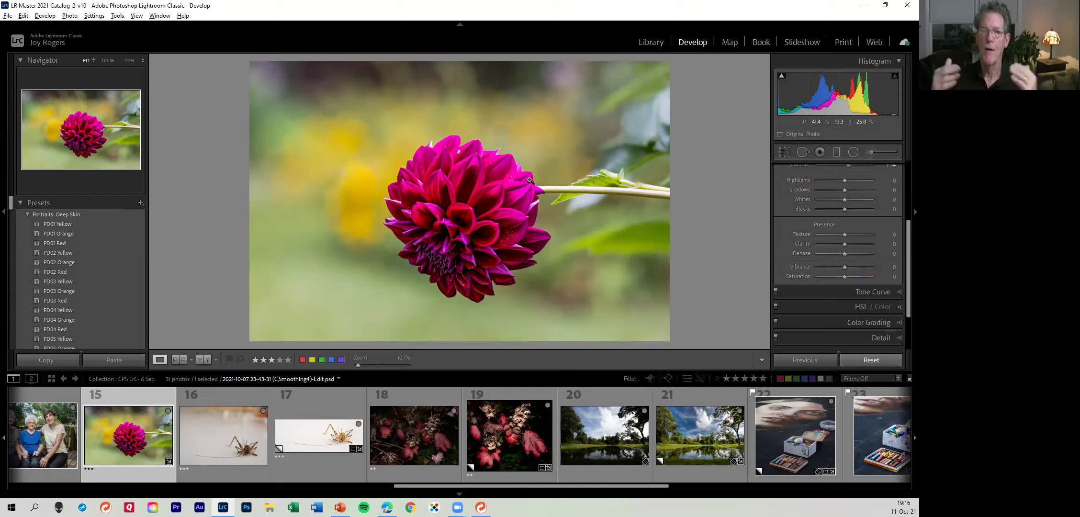
Crop the dahlia photo tighter around the flower in two passes, keeping the aspect ratio locked to Original
{"action": "left_click", "coordinate": [785, 152]}
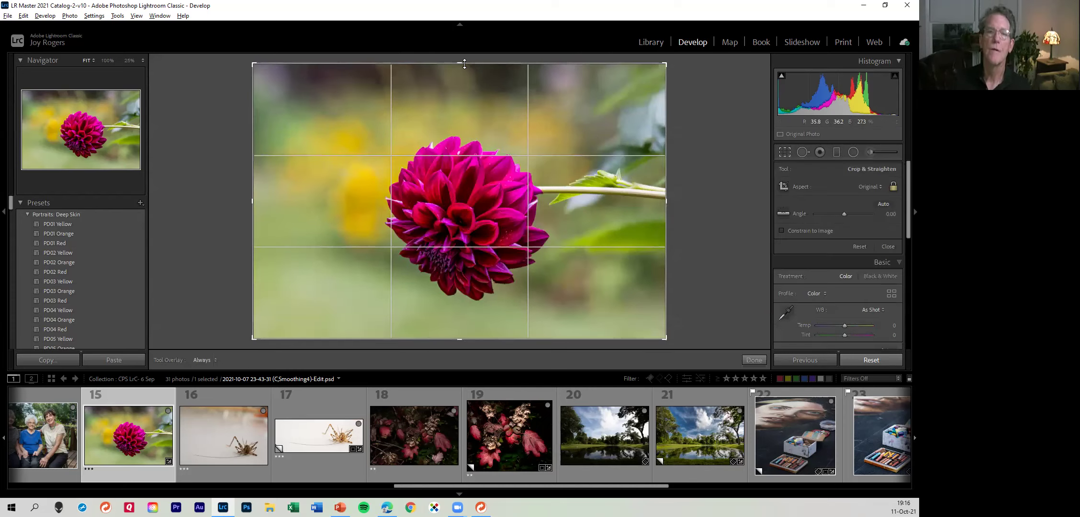
{"action": "left_click_drag", "start_coordinate": [460, 63], "coordinate": [462, 80]}
{"action": "key", "text": "Return"}
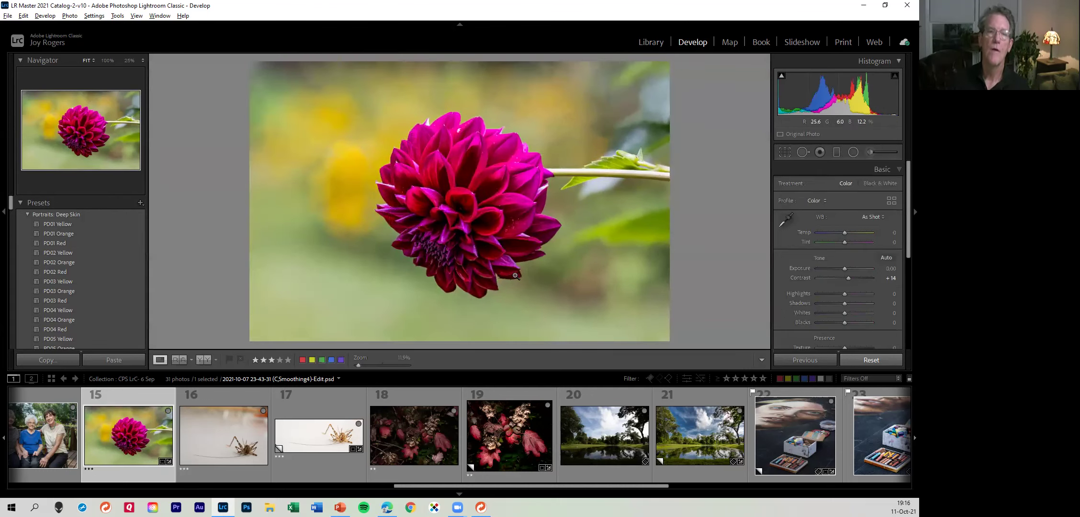
{"action": "left_click", "coordinate": [785, 151]}
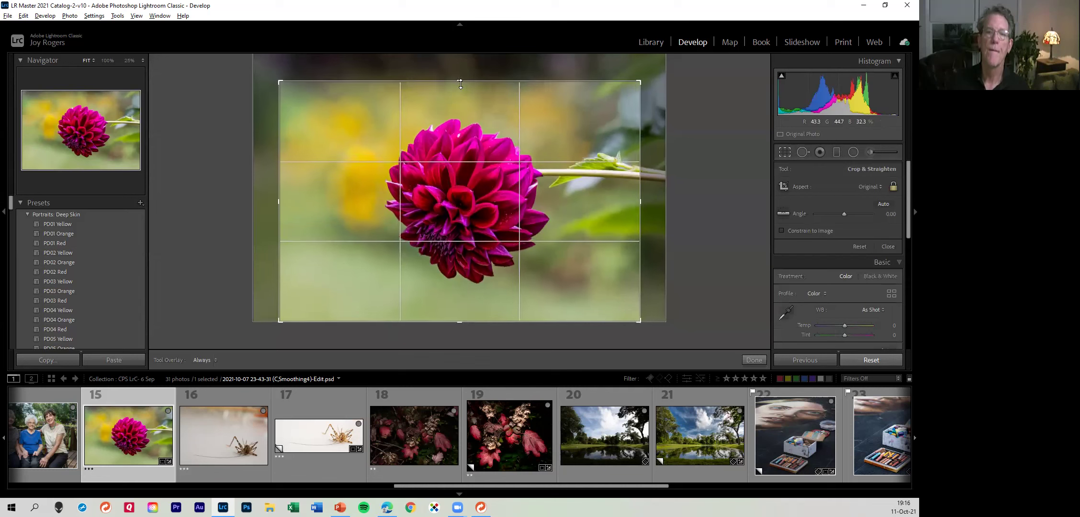
{"action": "key", "text": "Return"}
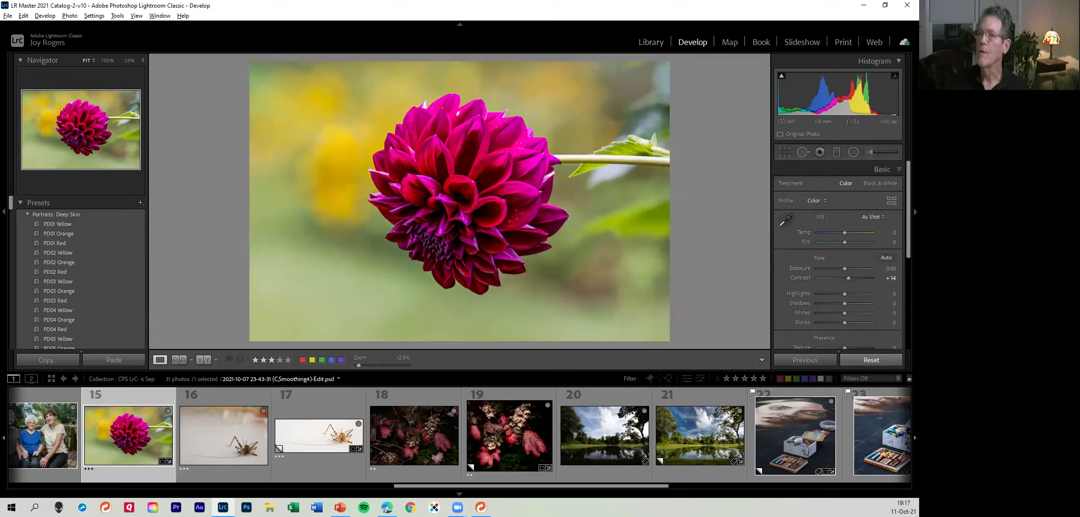
Select photo 16, the insect on a white background, and activate the Crop tool on it
{"action": "key", "text": "alt+Tab"}
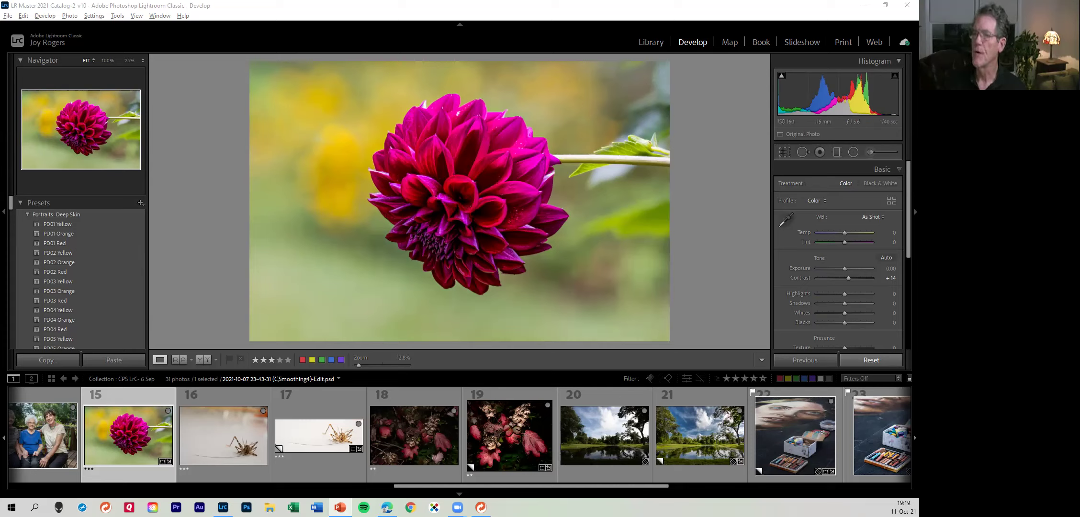
{"action": "left_click", "coordinate": [216, 431]}
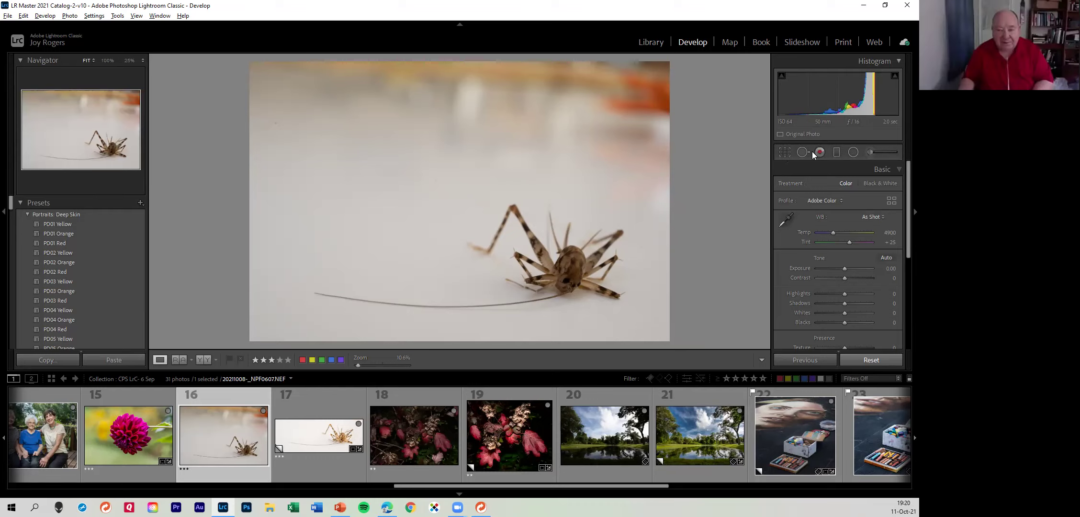
{"action": "left_click", "coordinate": [785, 153]}
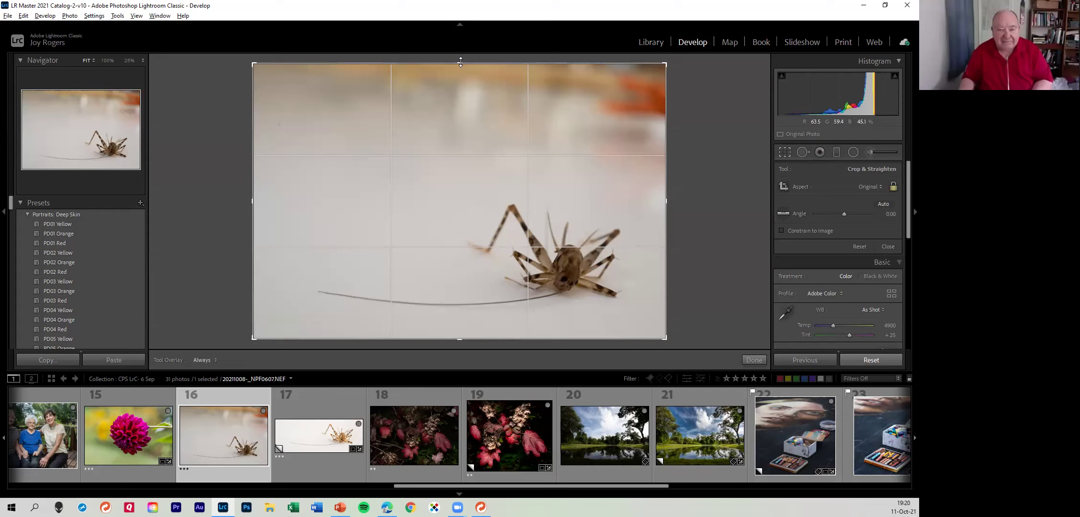
Try to crop away the coloured blur above the insect with the aspect ratio locked to Original
{"action": "left_click_drag", "start_coordinate": [458, 65], "coordinate": [463, 92]}
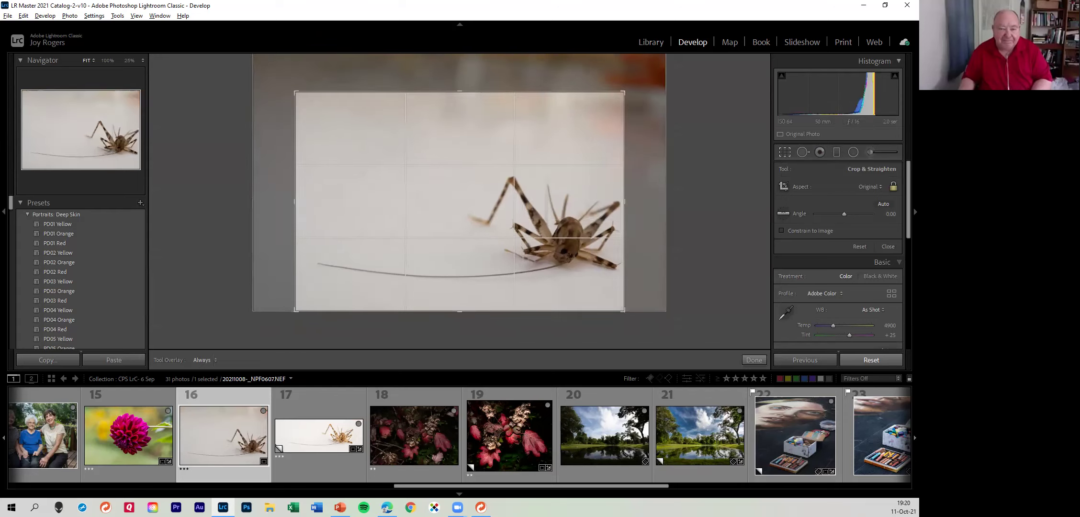
{"action": "left_click", "coordinate": [893, 187]}
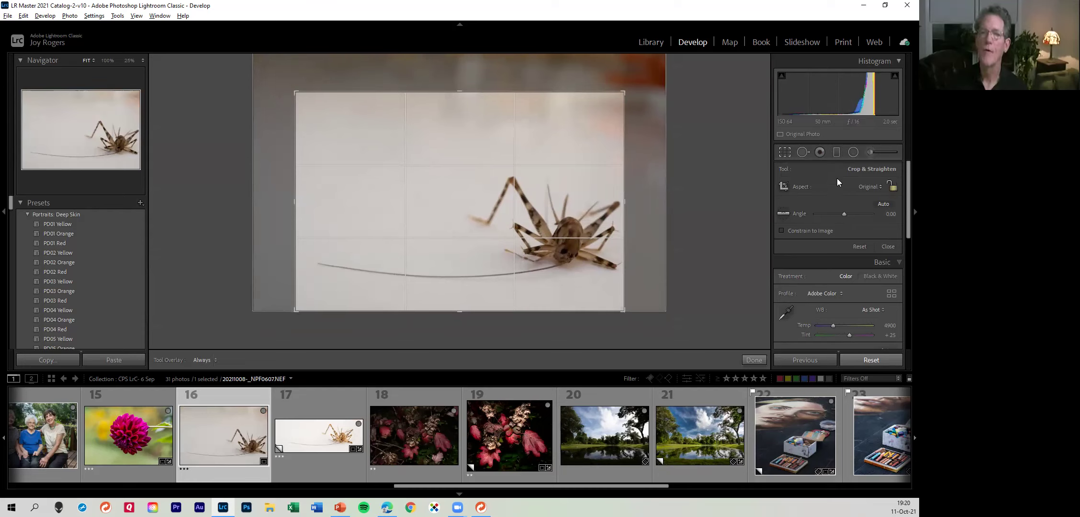
{"action": "key", "text": "w"}
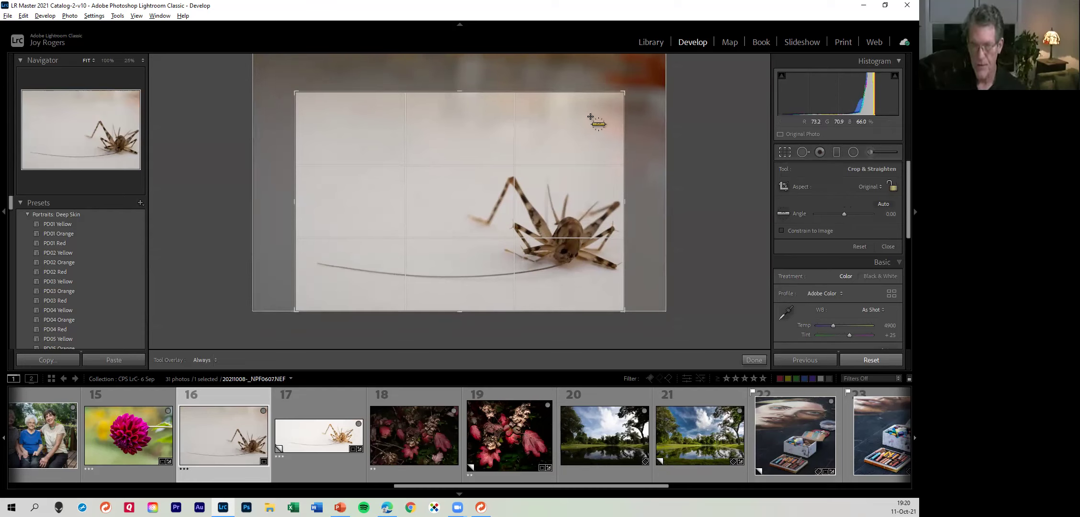
{"action": "key", "text": "ctrl+z"}
{"action": "key", "text": "ctrl+z"}
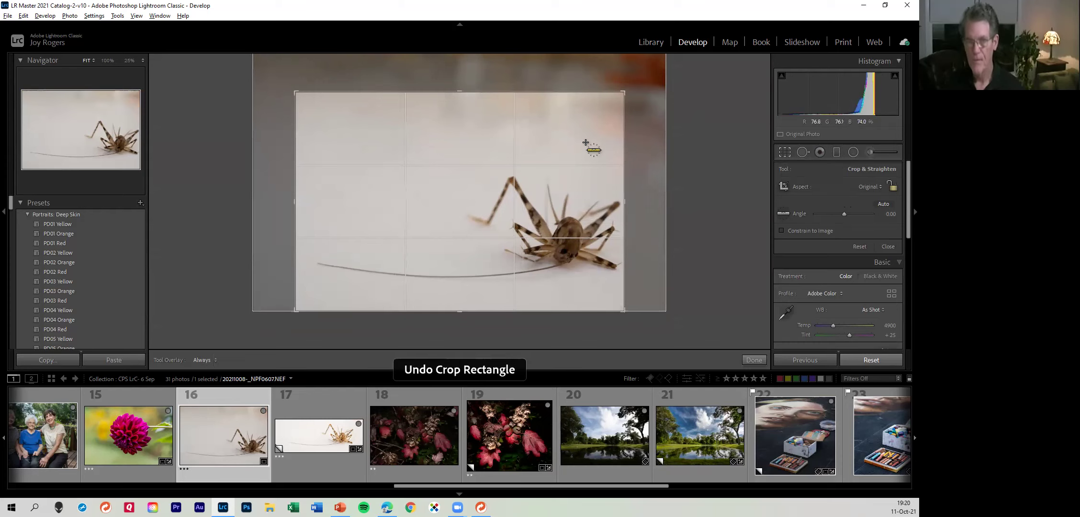
{"action": "left_click", "coordinate": [894, 187]}
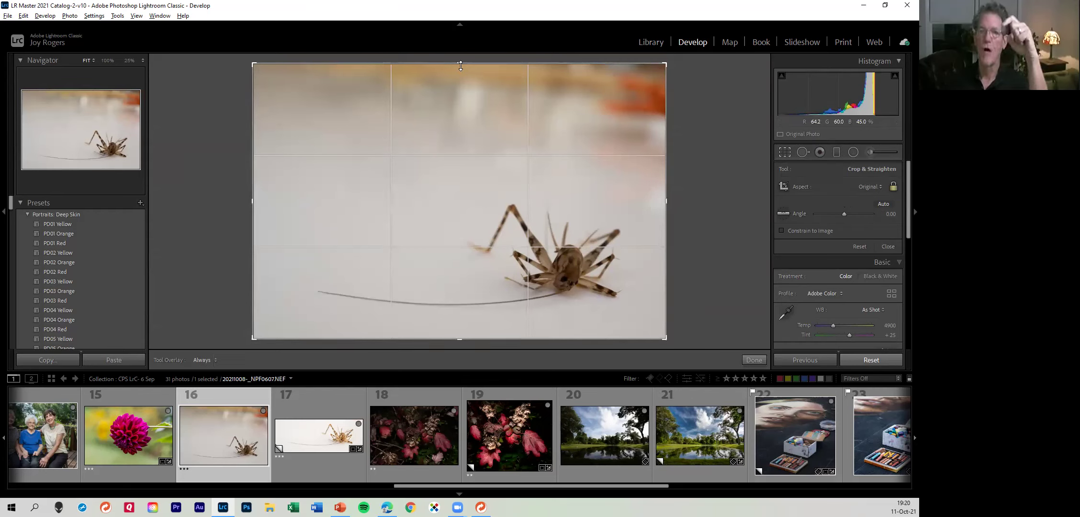
{"action": "left_click_drag", "start_coordinate": [461, 66], "coordinate": [451, 105]}
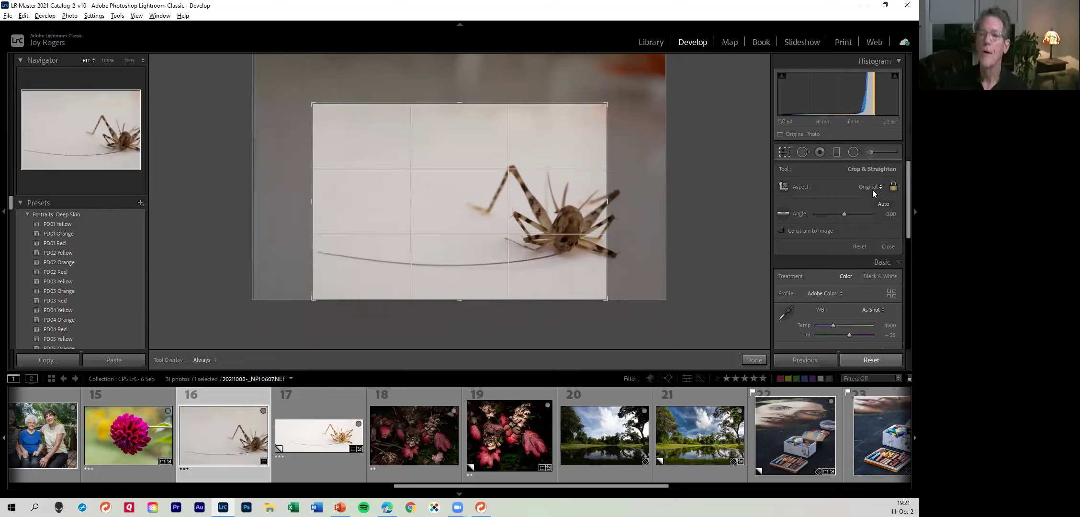
Unlock the crop's aspect ratio and crop off the coloured blur above the insect, keeping nearly the photo's full width
{"action": "left_click", "coordinate": [894, 187]}
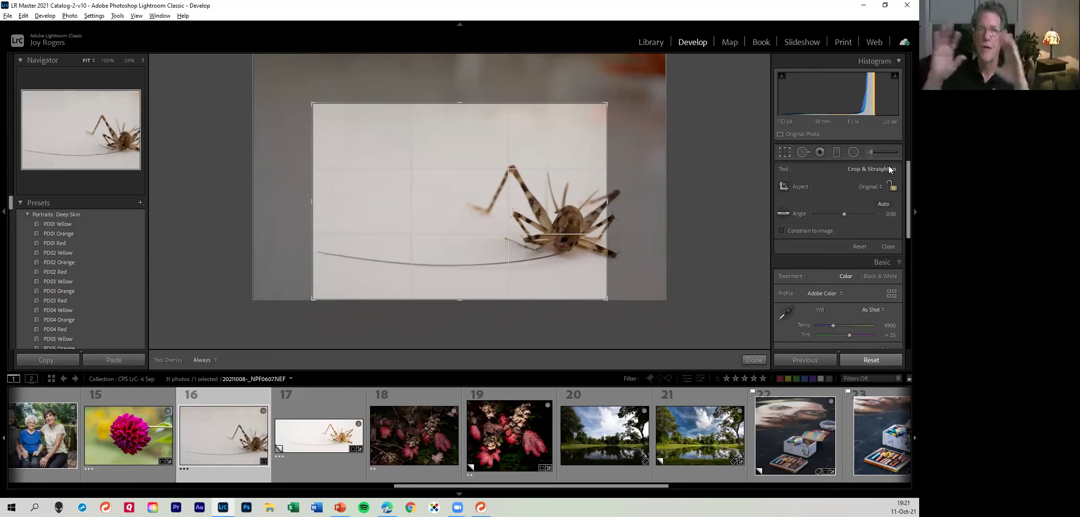
{"action": "left_click_drag", "start_coordinate": [607, 103], "coordinate": [719, 24]}
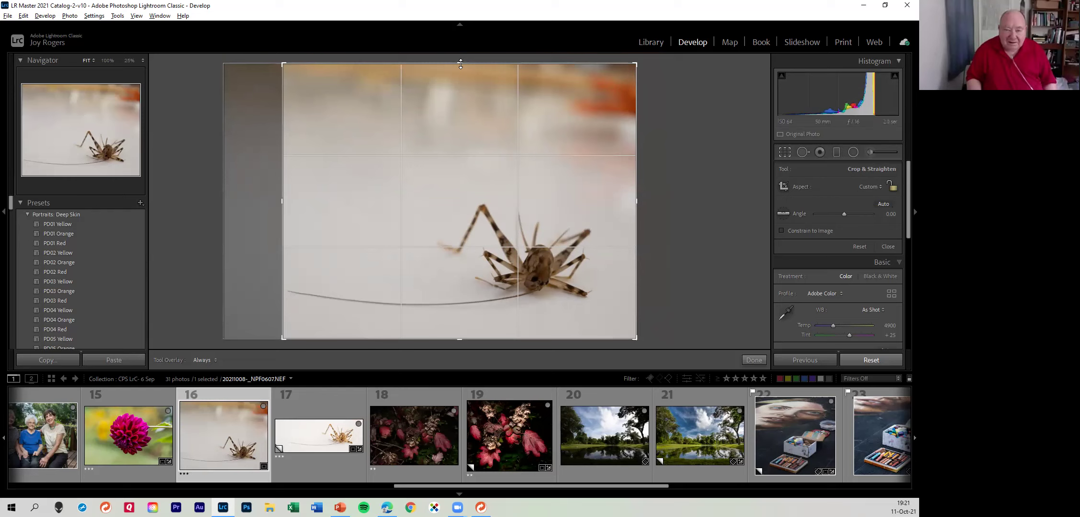
{"action": "left_click_drag", "start_coordinate": [460, 65], "coordinate": [462, 98]}
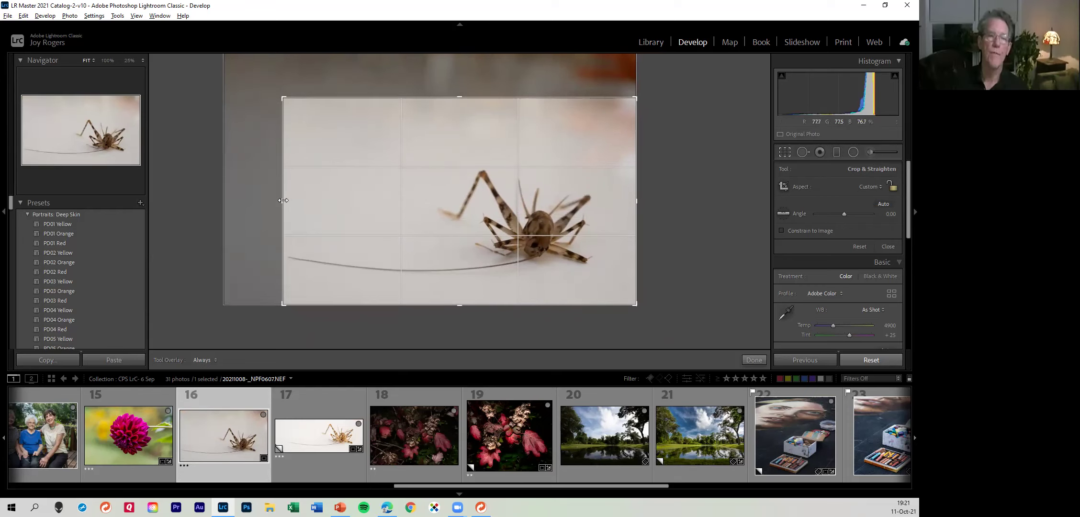
{"action": "left_click_drag", "start_coordinate": [281, 198], "coordinate": [207, 199]}
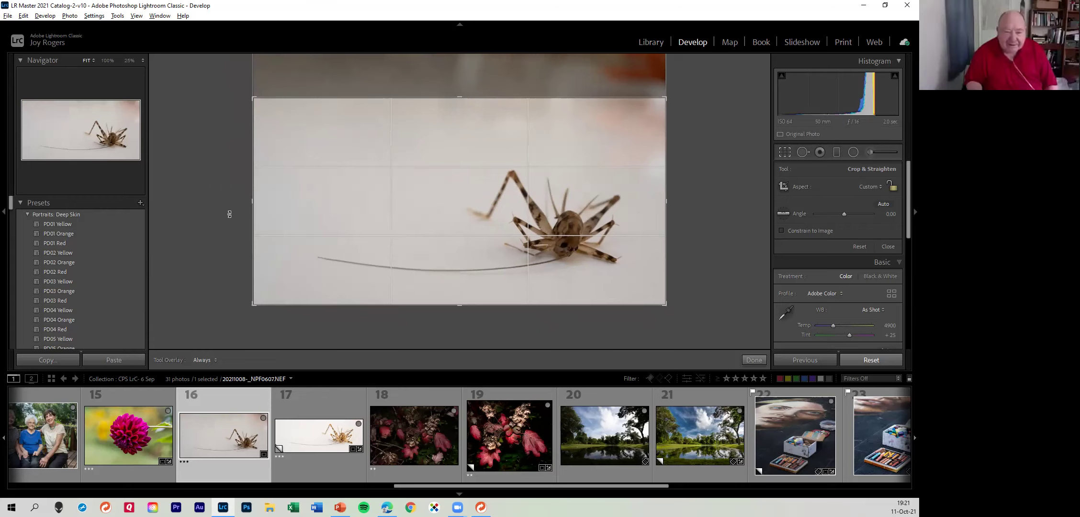
{"action": "left_click_drag", "start_coordinate": [246, 204], "coordinate": [266, 202]}
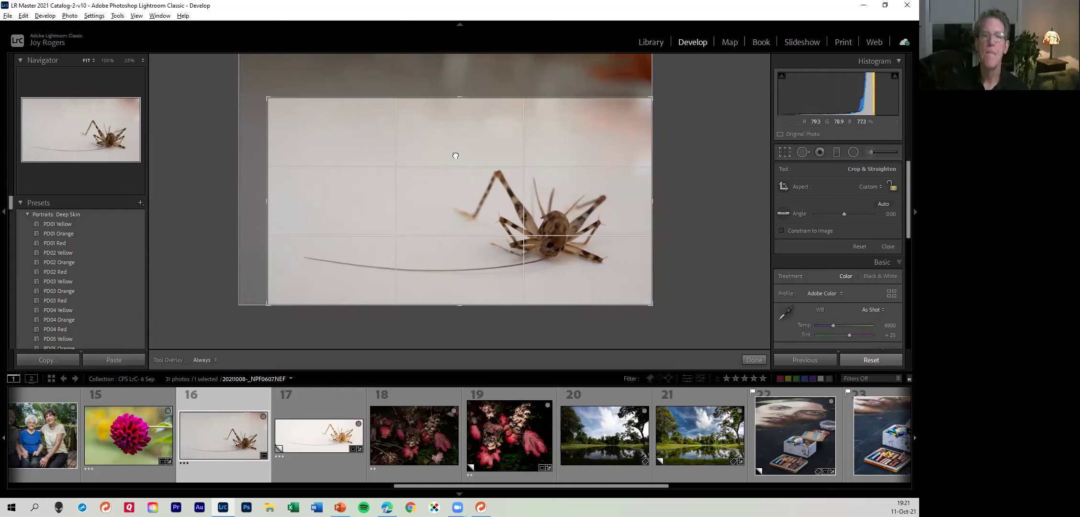
{"action": "key", "text": "Return"}
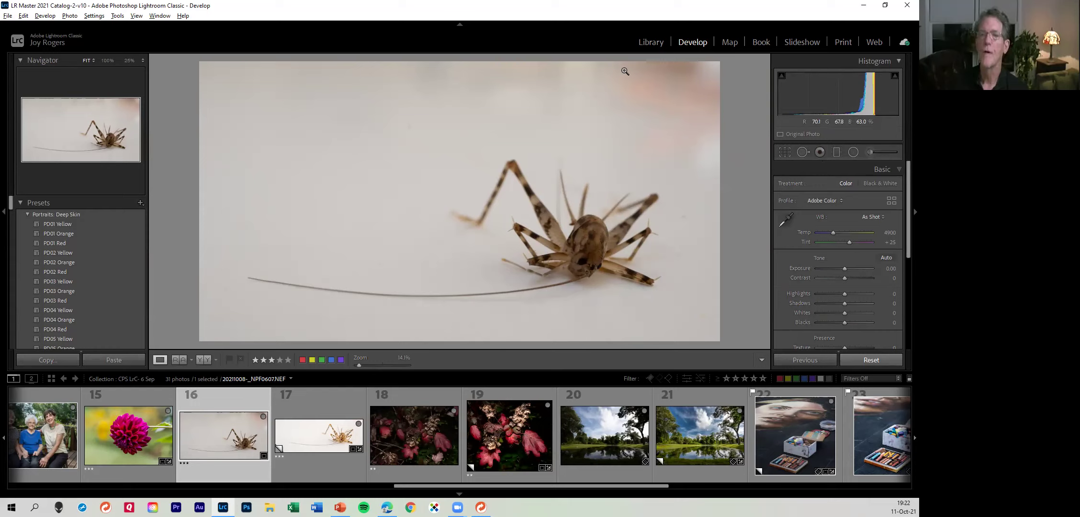
Heal the pinkish patch behind the insect using a size 84, feather 69 spot brush, sampling from clean background on the far side
{"action": "left_click", "coordinate": [804, 152]}
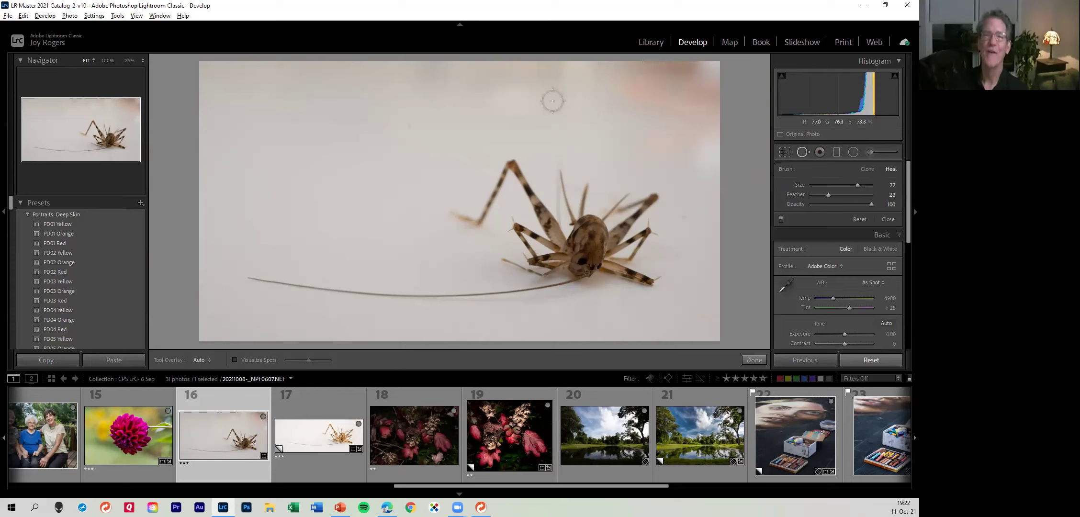
{"action": "scroll", "coordinate": [611, 111], "scroll_direction": "up", "scroll_amount": 2}
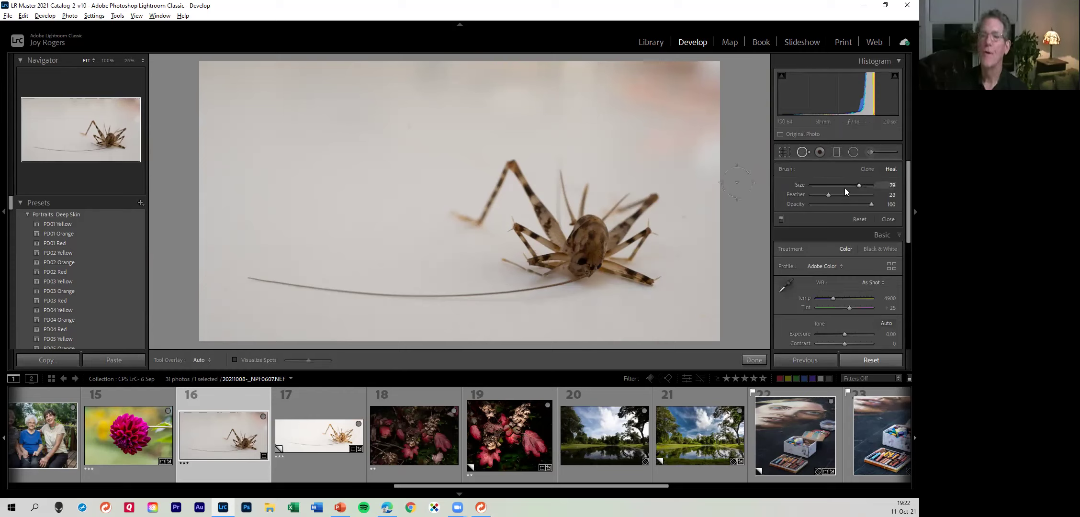
{"action": "left_click_drag", "start_coordinate": [829, 195], "coordinate": [845, 192]}
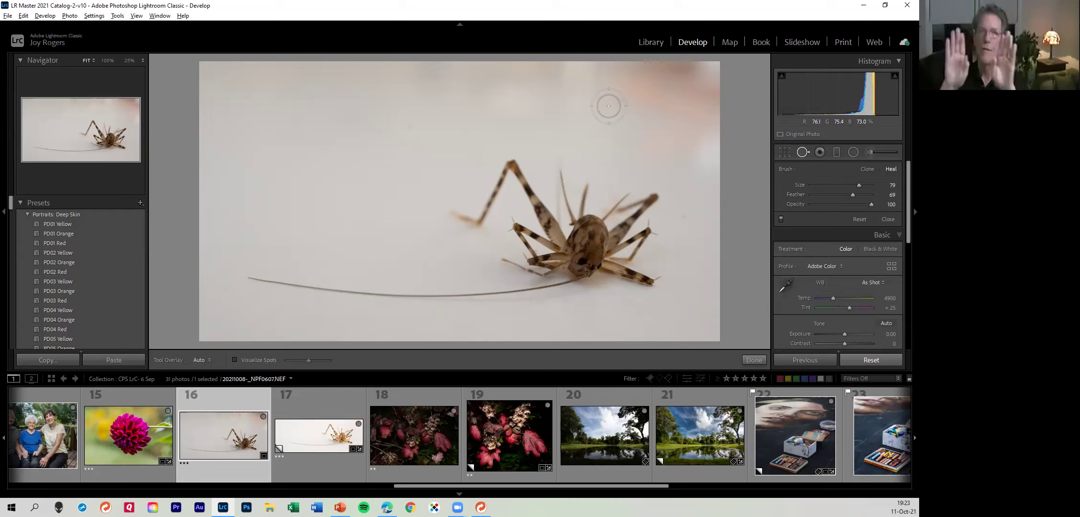
{"action": "scroll", "coordinate": [613, 111], "scroll_direction": "down", "scroll_amount": 1}
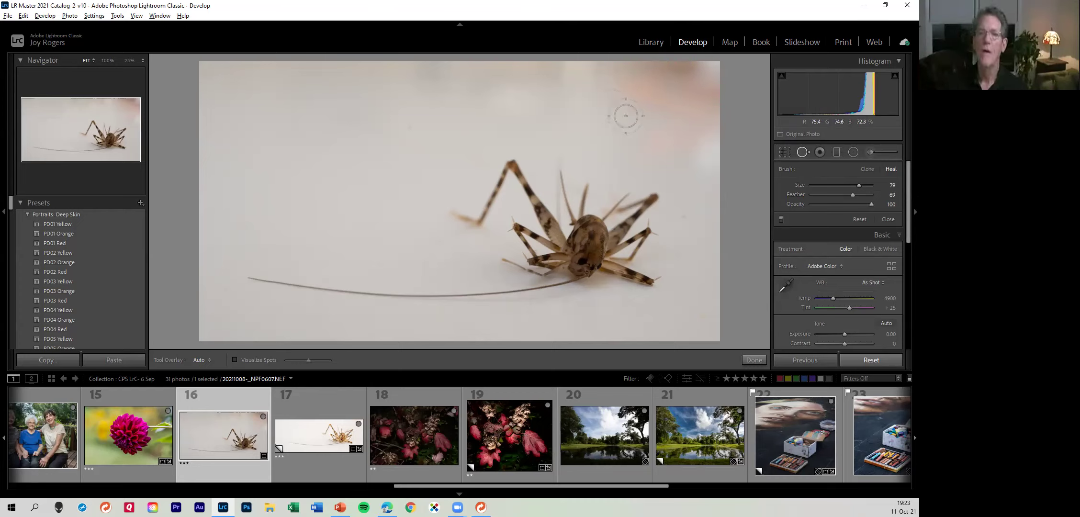
{"action": "scroll", "coordinate": [608, 128], "scroll_direction": "up", "scroll_amount": 6}
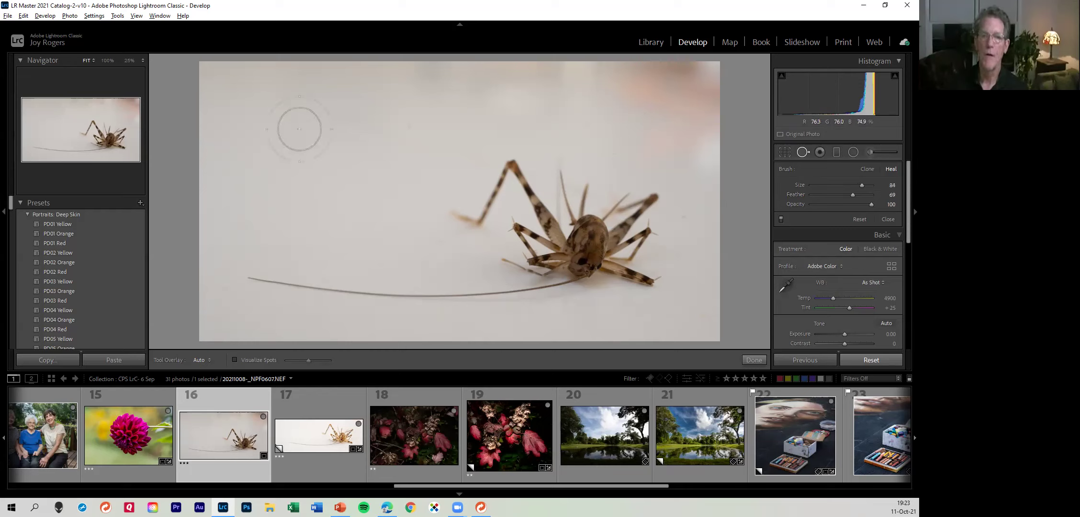
{"action": "mouse_move", "coordinate": [613, 81]}
{"action": "left_mouse_down"}
{"action": "mouse_move", "coordinate": [704, 73]}
{"action": "mouse_move", "coordinate": [653, 103]}
{"action": "mouse_move", "coordinate": [659, 125]}
{"action": "mouse_move", "coordinate": [705, 130]}
{"action": "mouse_move", "coordinate": [648, 128]}
{"action": "left_mouse_up"}
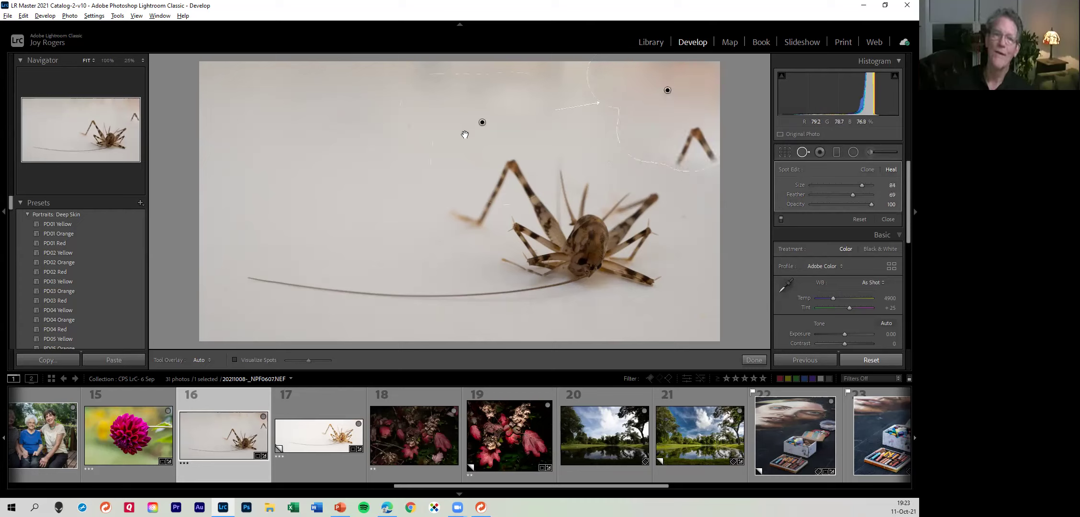
{"action": "left_click_drag", "start_coordinate": [453, 116], "coordinate": [321, 114]}
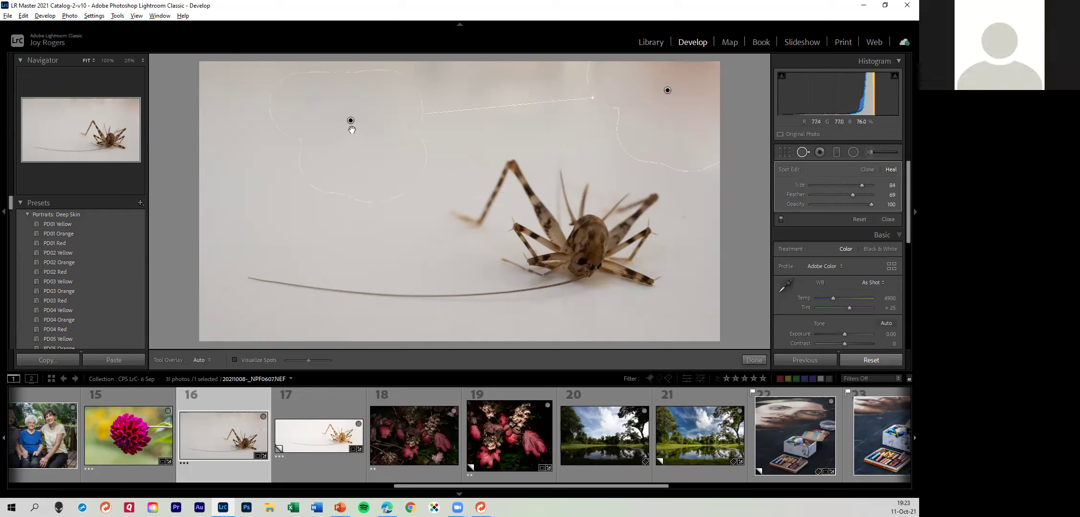
Change the spot edit to Clone with feather 81 and opacity 90, and close the spot removal tool
{"action": "left_click", "coordinate": [868, 170]}
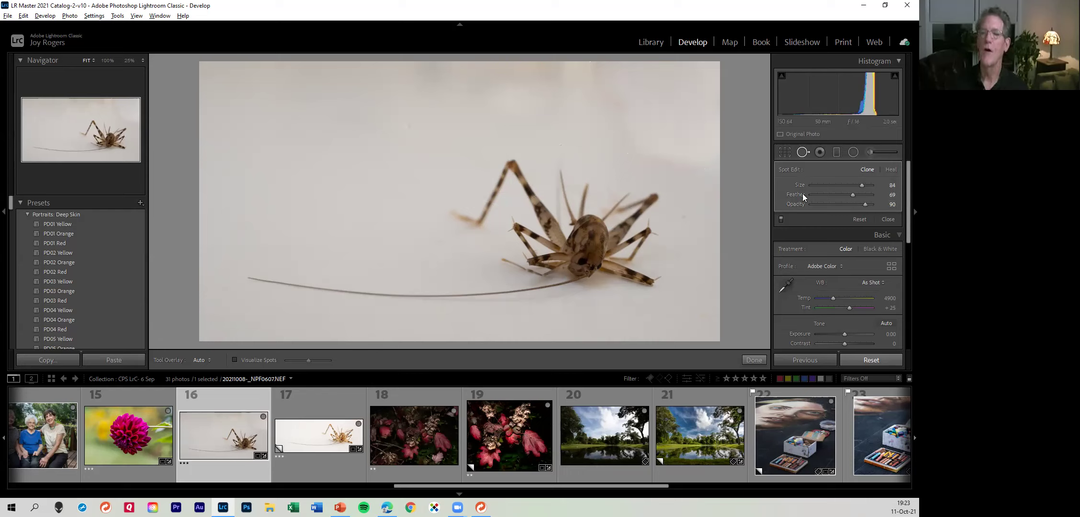
{"action": "left_click_drag", "start_coordinate": [860, 195], "coordinate": [859, 194]}
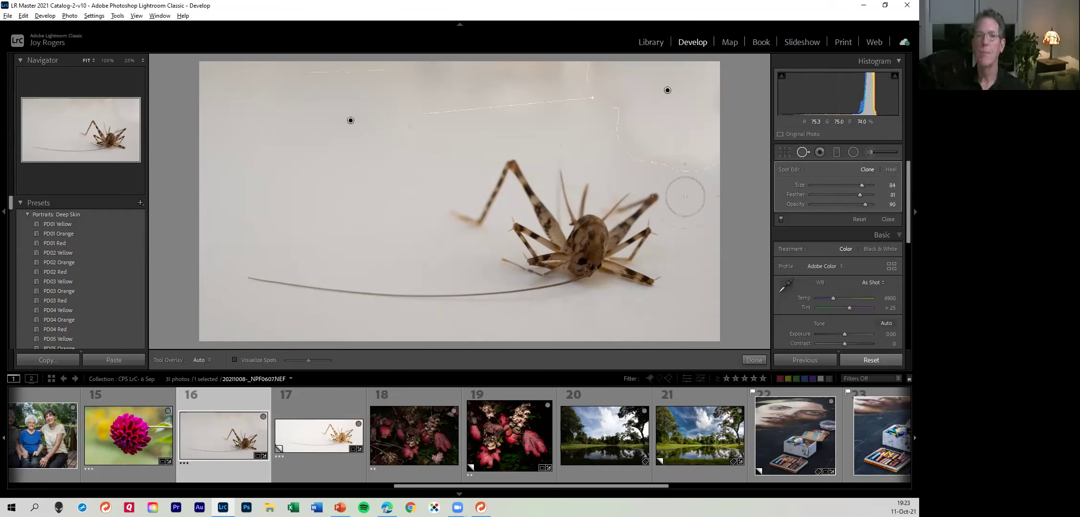
{"action": "left_click", "coordinate": [801, 154]}
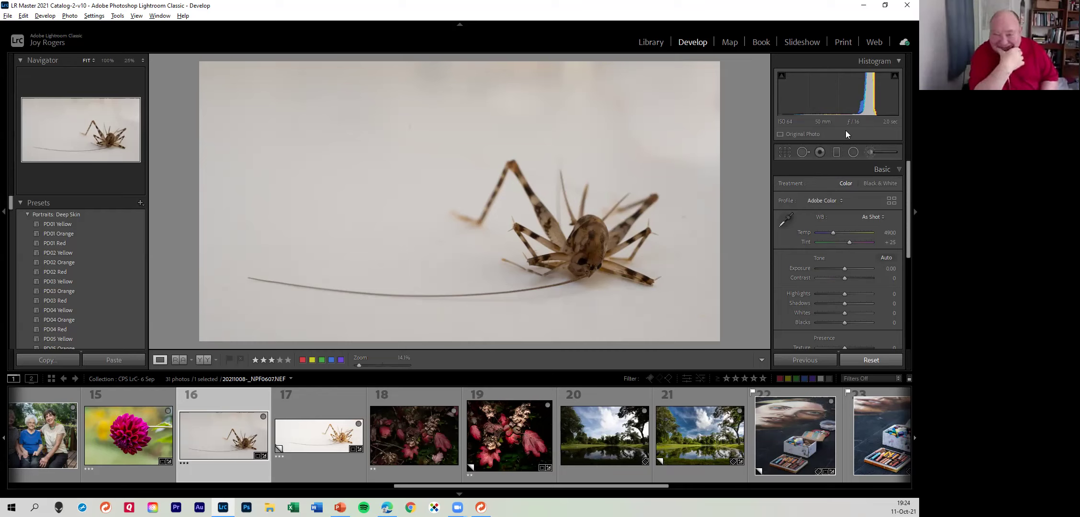
Reset the adjustment brush's effects, set Highlights to 28 and Shadows to 33, and paint the adjustment over the insect's body
{"action": "left_click", "coordinate": [871, 157]}
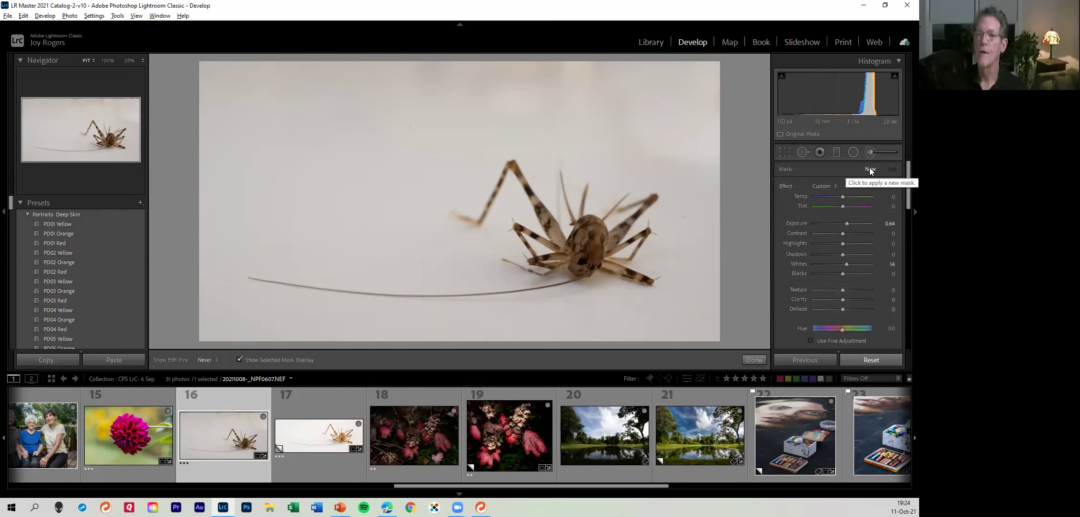
{"action": "double_click", "coordinate": [788, 184]}
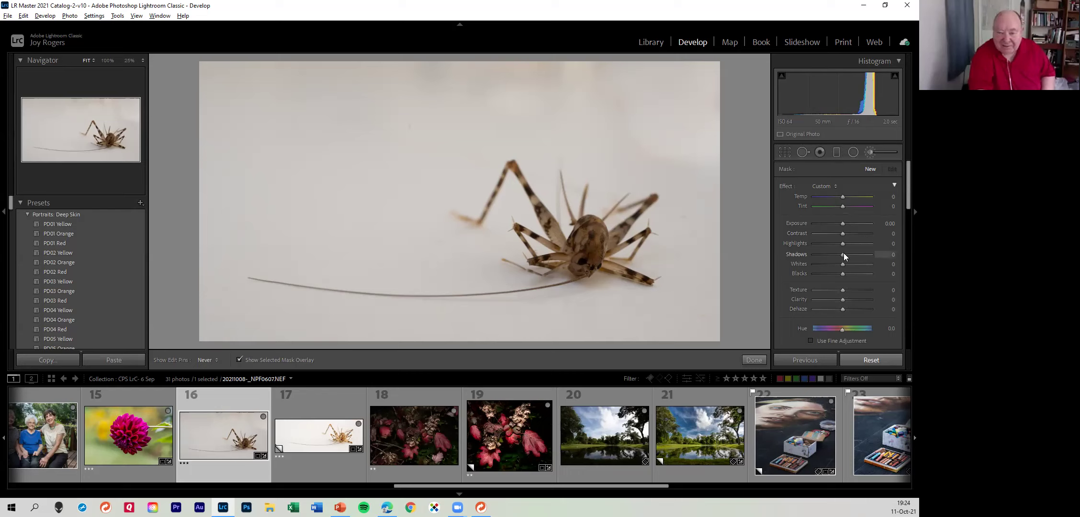
{"action": "left_click_drag", "start_coordinate": [846, 242], "coordinate": [847, 243]}
{"action": "left_click_drag", "start_coordinate": [843, 254], "coordinate": [851, 254]}
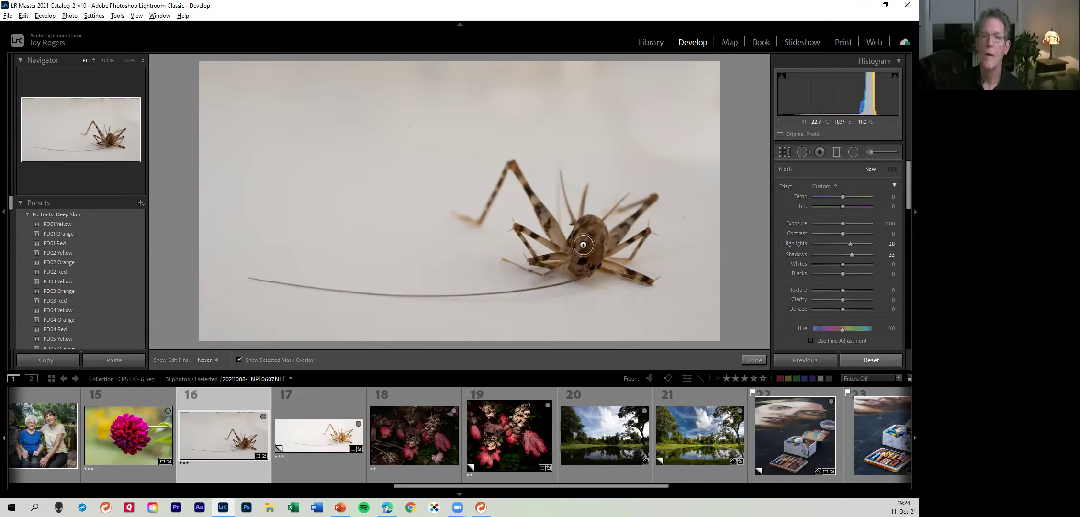
{"action": "mouse_move", "coordinate": [577, 231]}
{"action": "left_mouse_down"}
{"action": "mouse_move", "coordinate": [598, 225]}
{"action": "mouse_move", "coordinate": [586, 277]}
{"action": "mouse_move", "coordinate": [581, 231]}
{"action": "mouse_move", "coordinate": [580, 249]}
{"action": "left_mouse_up"}
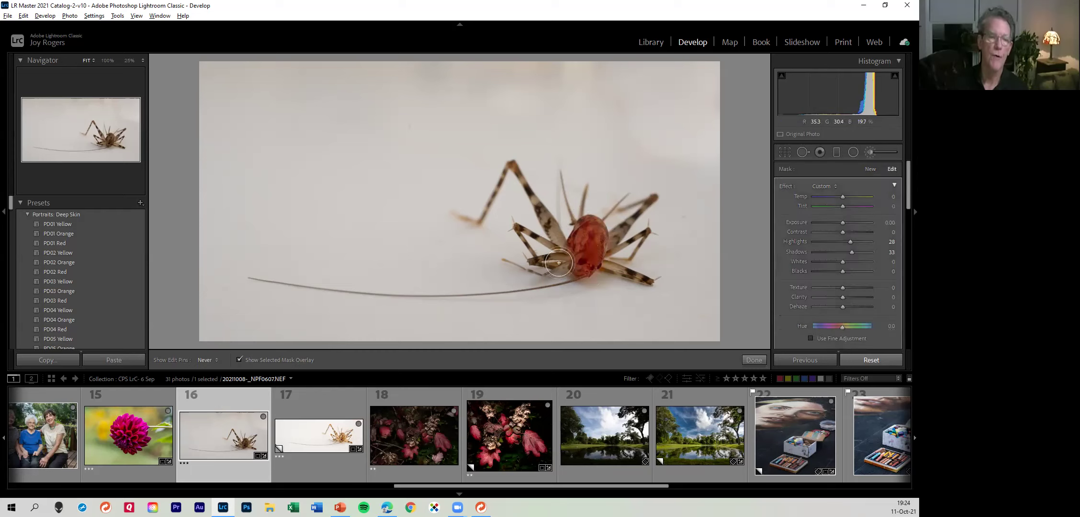
Hide the mask overlay, set the body adjustment's Exposure to 0.23, Highlights to 58 and Shadows to 65, and close the brush
{"action": "left_click", "coordinate": [239, 360]}
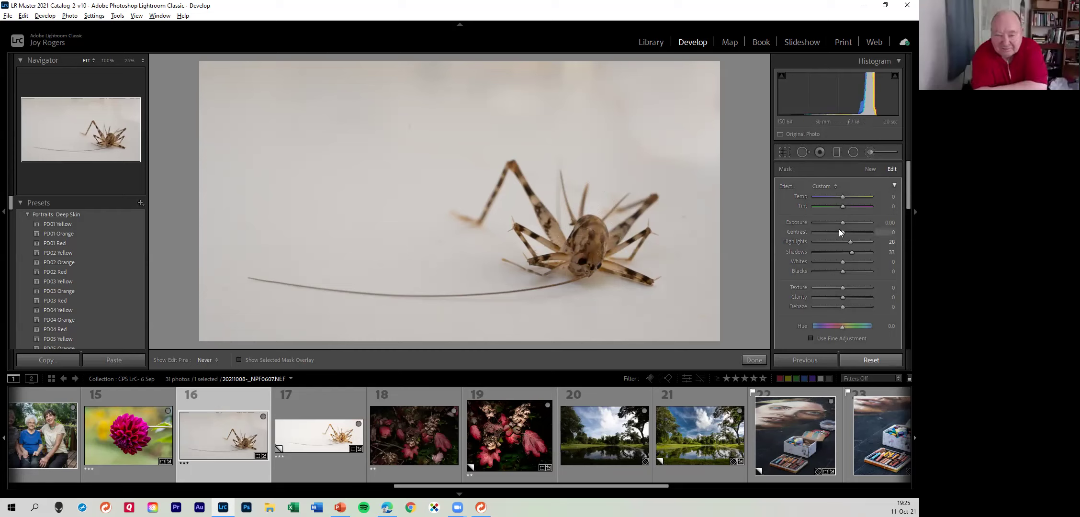
{"action": "left_click_drag", "start_coordinate": [843, 222], "coordinate": [844, 224]}
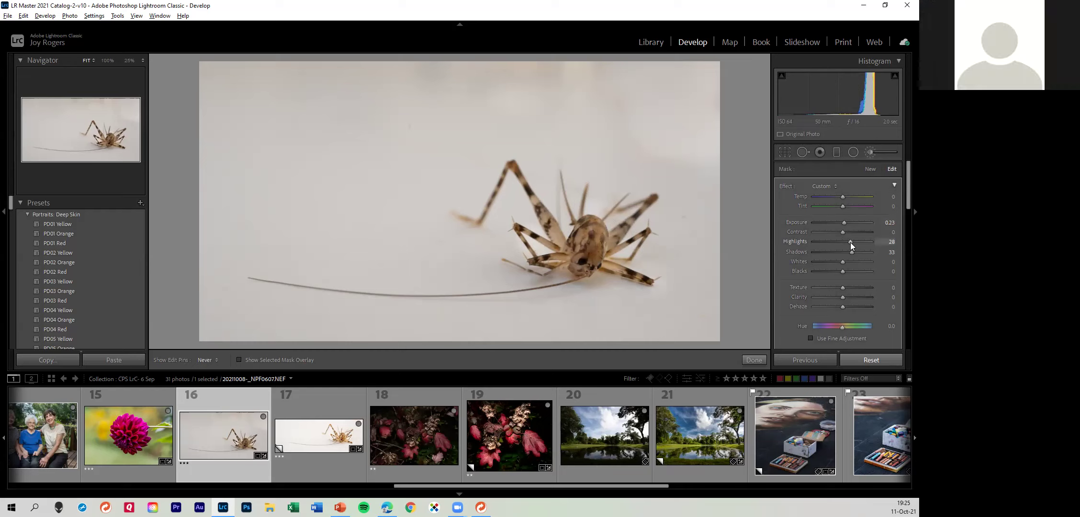
{"action": "left_click_drag", "start_coordinate": [864, 245], "coordinate": [858, 251]}
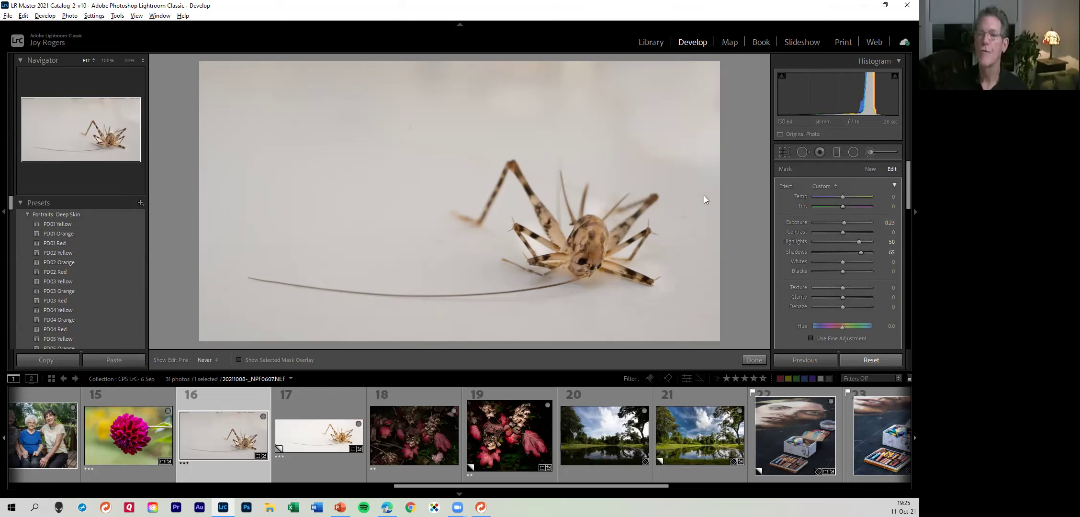
{"action": "left_click", "coordinate": [751, 359]}
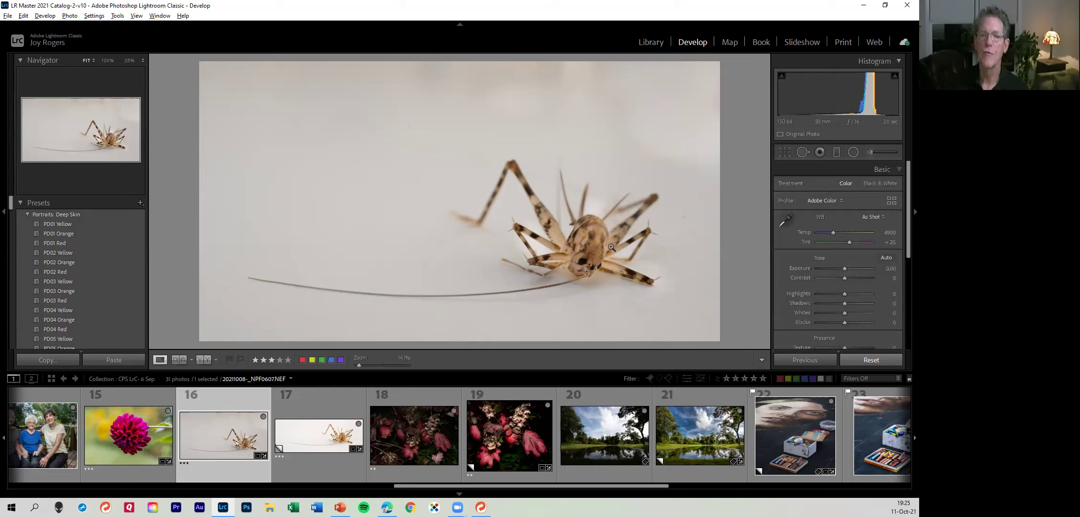
Paint a new brush adjustment with Highlights 28 and Shadows 33 over the insect's front legs and body
{"action": "left_click", "coordinate": [587, 260]}
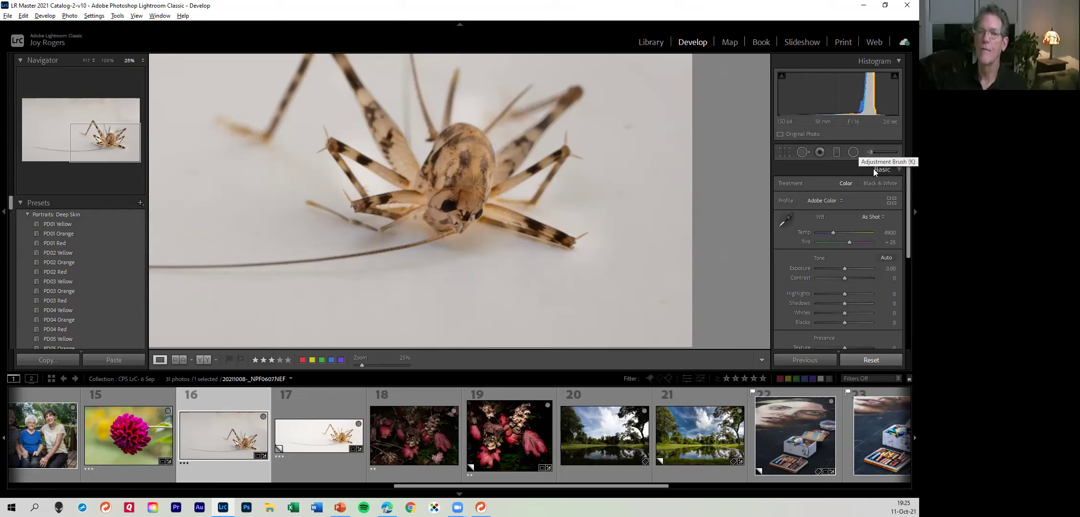
{"action": "left_click", "coordinate": [869, 153]}
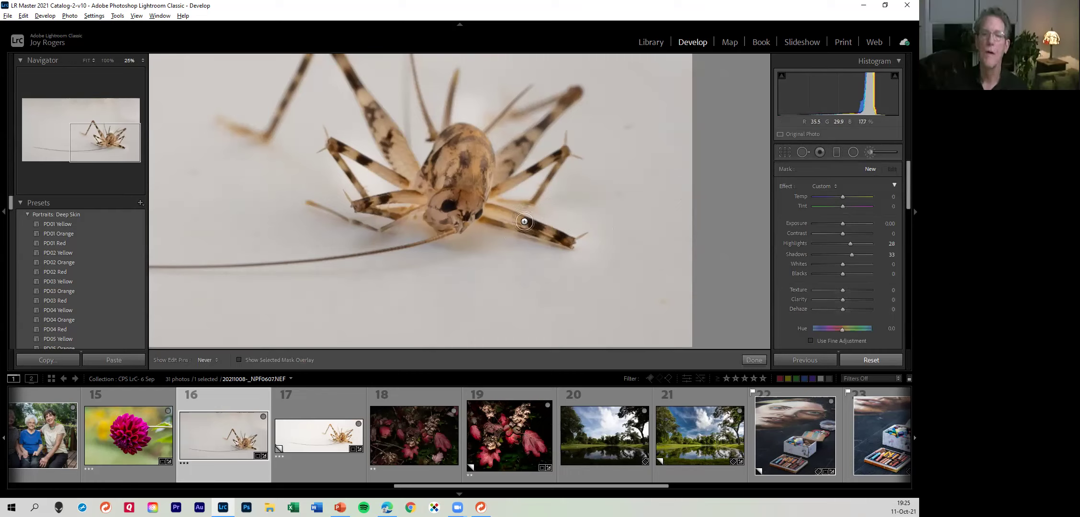
{"action": "mouse_move", "coordinate": [571, 234]}
{"action": "left_mouse_down"}
{"action": "mouse_move", "coordinate": [457, 173]}
{"action": "mouse_move", "coordinate": [436, 178]}
{"action": "left_mouse_up"}
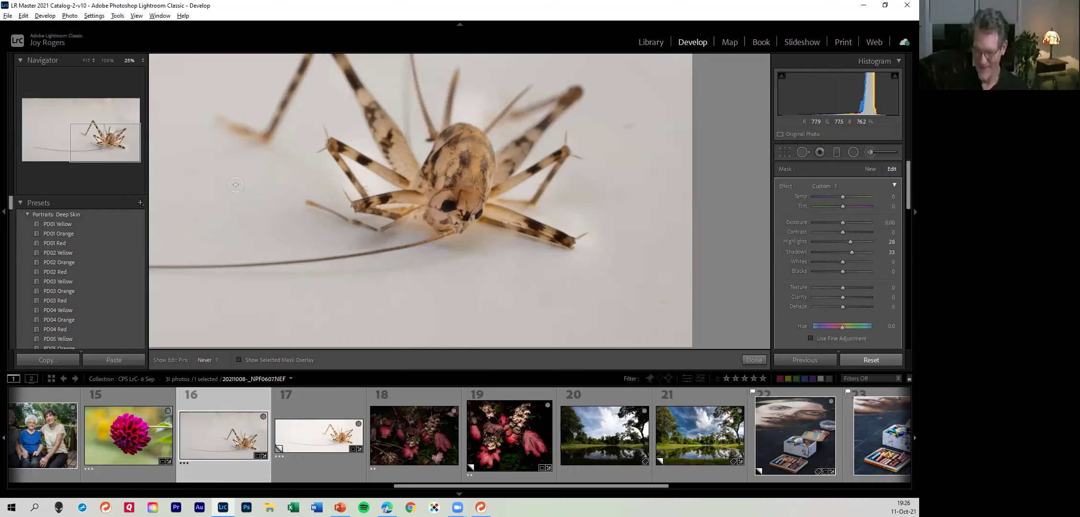
Zoom to 200% on the insect's head and paint a separate new brush mask over its large dark eye
{"action": "key", "text": "ctrl+equal"}
{"action": "key", "text": "ctrl+equal"}
{"action": "key", "text": "ctrl+equal"}
{"action": "key", "text": "ctrl+equal"}
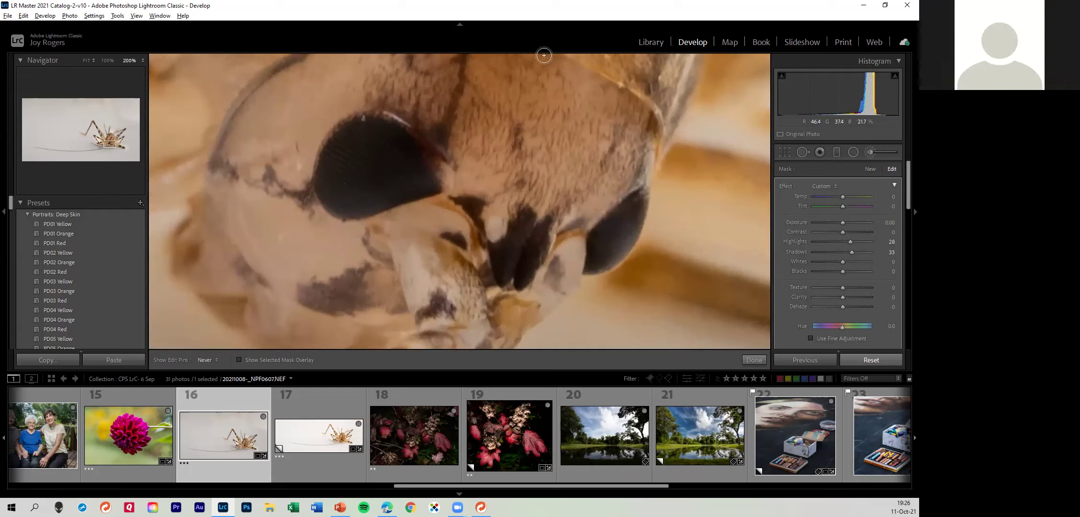
{"action": "left_click", "coordinate": [867, 169]}
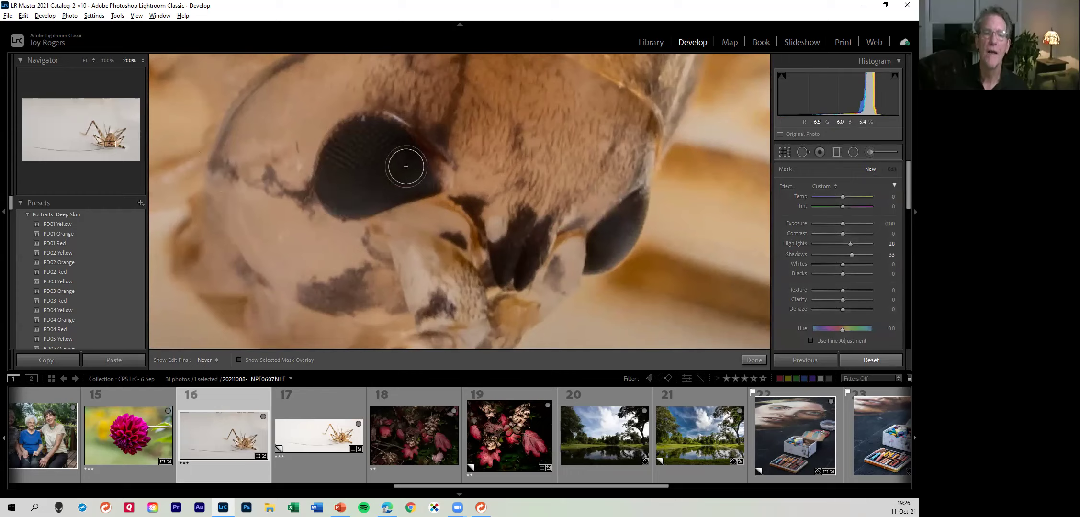
{"action": "left_click_drag", "start_coordinate": [369, 147], "coordinate": [402, 158]}
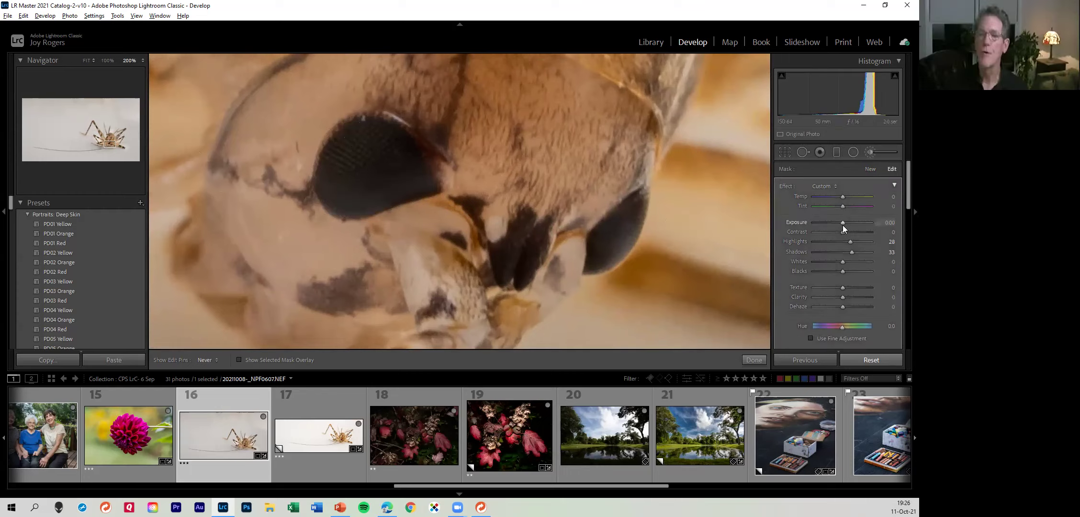
Set the eye adjustment's Exposure to 0.64, Contrast to -3, Highlights to 58, Shadows to 92 and Clarity to 24
{"action": "left_click_drag", "start_coordinate": [842, 225], "coordinate": [846, 226]}
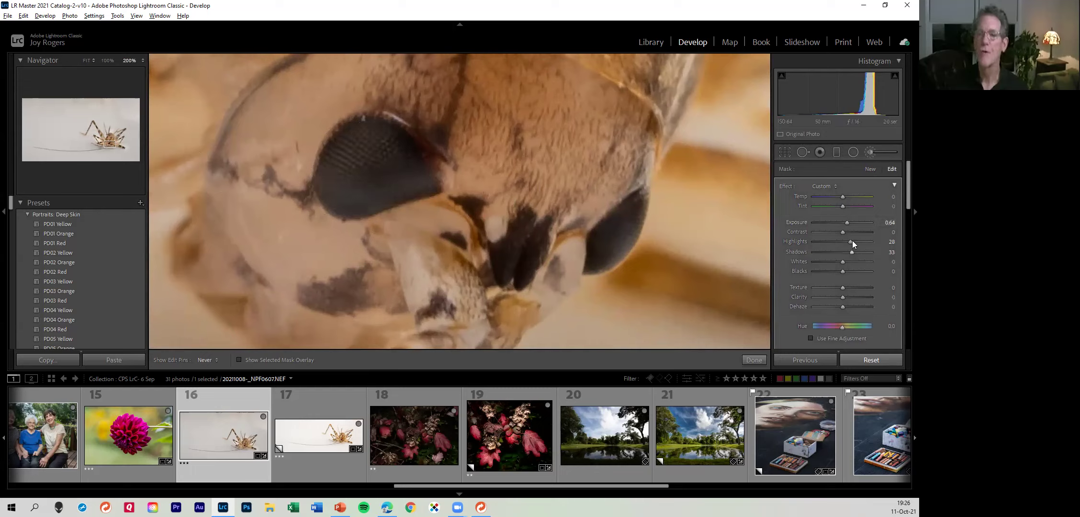
{"action": "left_click_drag", "start_coordinate": [852, 241], "coordinate": [868, 253]}
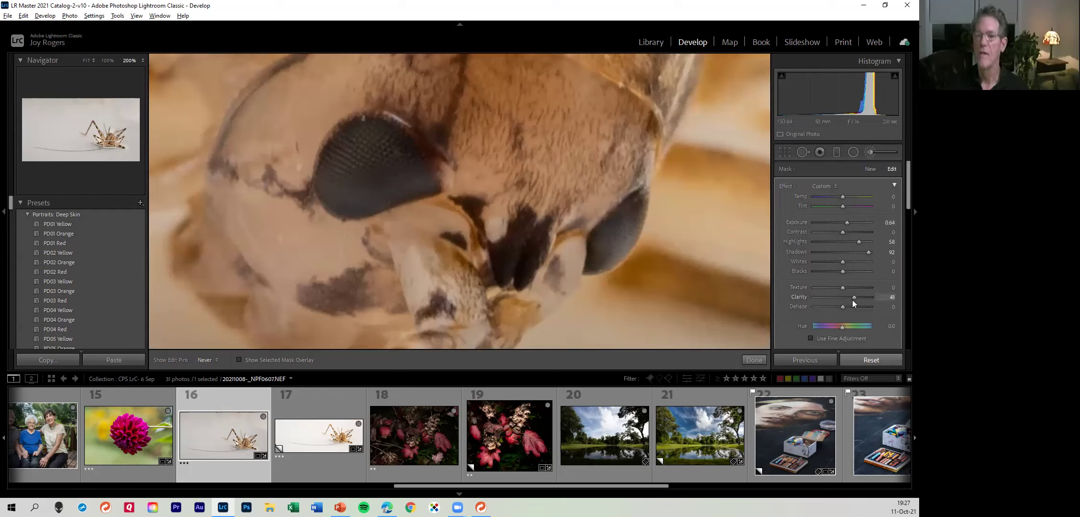
{"action": "left_click_drag", "start_coordinate": [852, 300], "coordinate": [847, 297]}
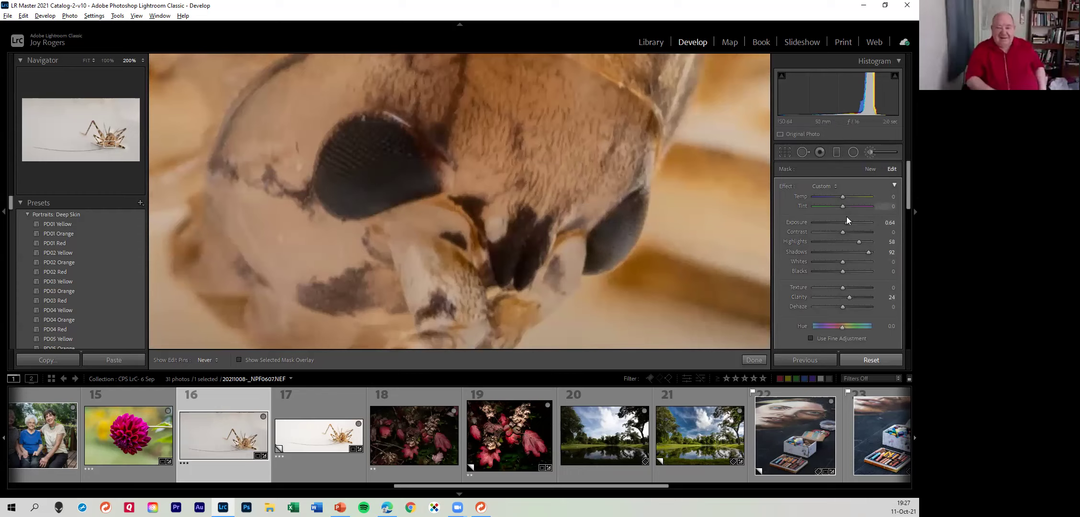
{"action": "mouse_move", "coordinate": [841, 232]}
{"action": "left_mouse_down"}
{"action": "mouse_move", "coordinate": [864, 234]}
{"action": "mouse_move", "coordinate": [841, 231]}
{"action": "left_mouse_up"}
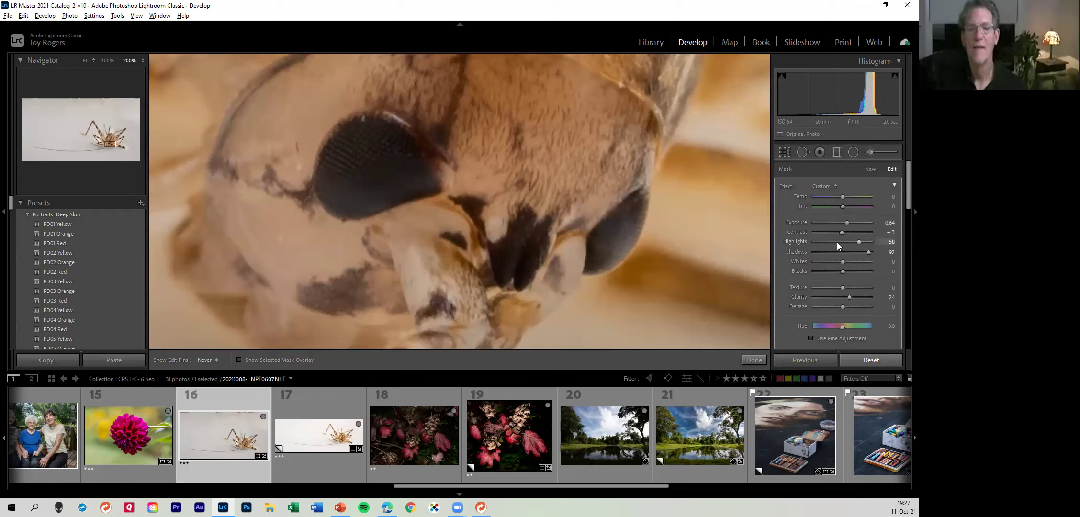
Start a new brush mask with reset effects, Texture 28 and Clarity 29, and paint it over the insect's eyes and head
{"action": "left_click", "coordinate": [867, 170]}
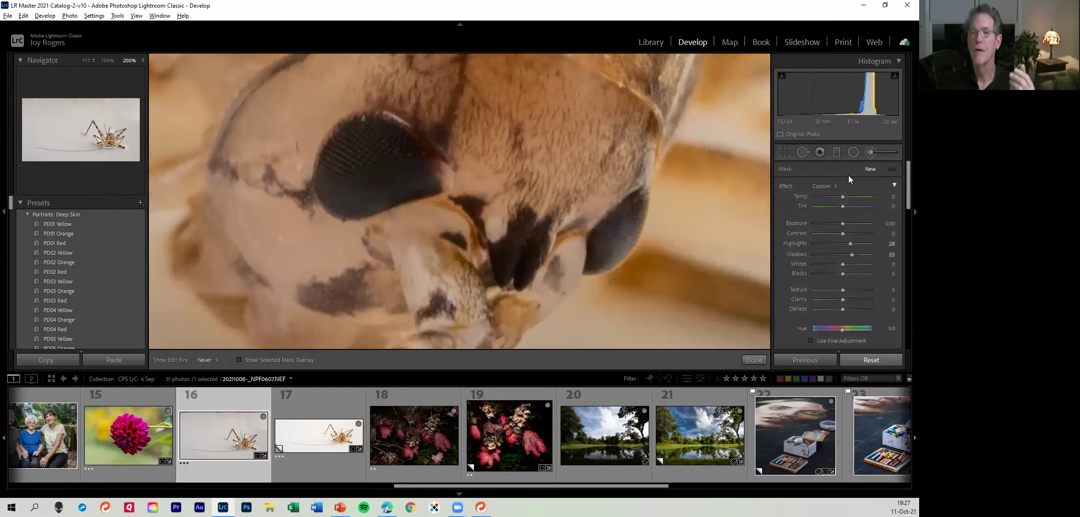
{"action": "double_click", "coordinate": [786, 186]}
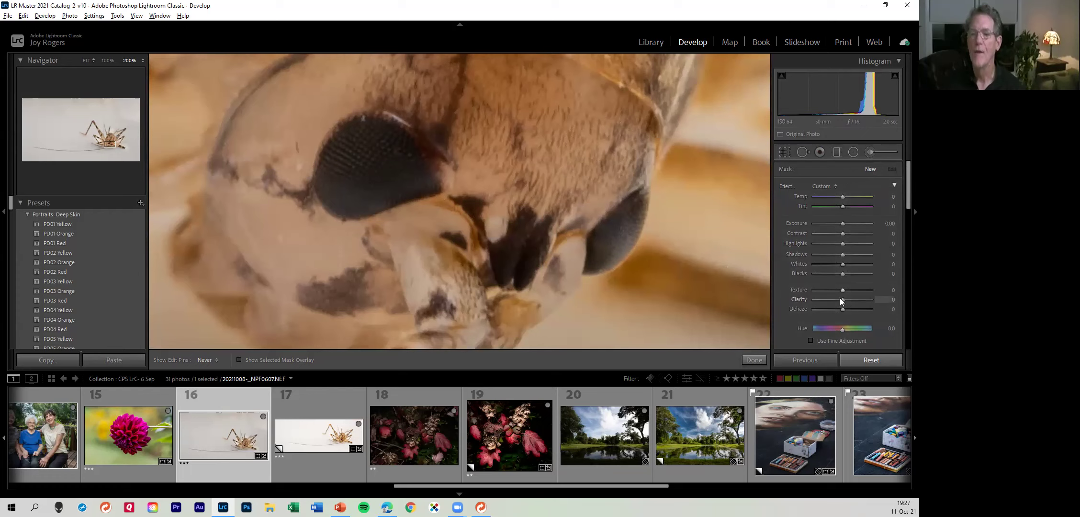
{"action": "left_click_drag", "start_coordinate": [843, 290], "coordinate": [850, 290]}
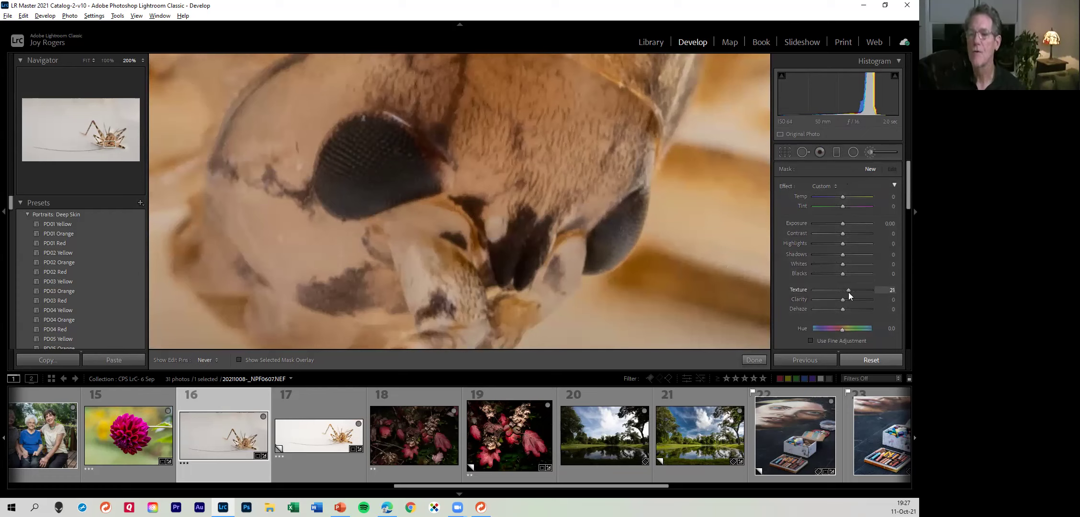
{"action": "left_click_drag", "start_coordinate": [851, 293], "coordinate": [853, 292]}
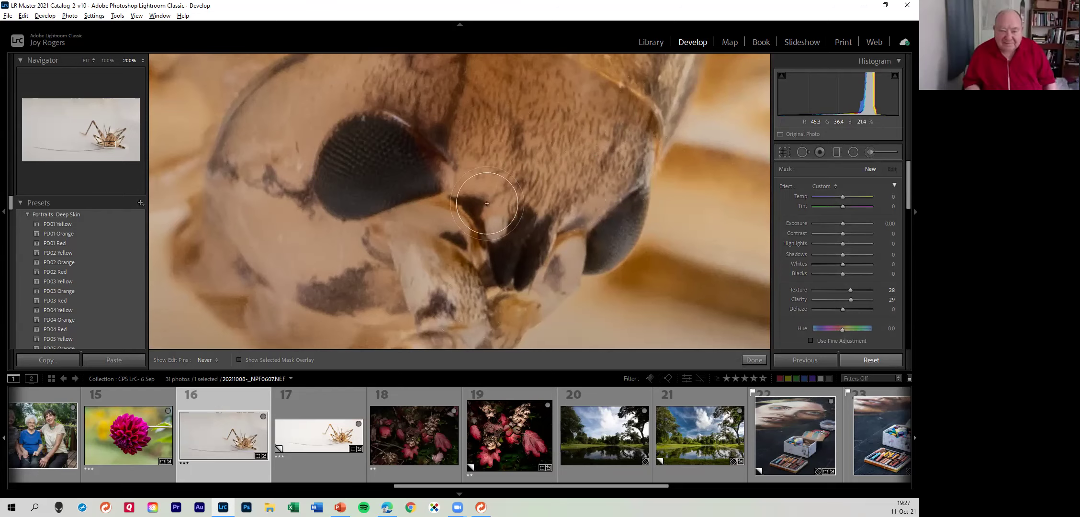
{"action": "mouse_move", "coordinate": [368, 84]}
{"action": "left_mouse_down"}
{"action": "mouse_move", "coordinate": [321, 162]}
{"action": "mouse_move", "coordinate": [349, 154]}
{"action": "mouse_move", "coordinate": [373, 193]}
{"action": "left_mouse_up"}
{"action": "mouse_move", "coordinate": [611, 223]}
{"action": "left_mouse_down"}
{"action": "mouse_move", "coordinate": [613, 234]}
{"action": "mouse_move", "coordinate": [566, 249]}
{"action": "mouse_move", "coordinate": [562, 229]}
{"action": "mouse_move", "coordinate": [510, 184]}
{"action": "mouse_move", "coordinate": [343, 277]}
{"action": "mouse_move", "coordinate": [325, 257]}
{"action": "mouse_move", "coordinate": [325, 100]}
{"action": "mouse_move", "coordinate": [517, 105]}
{"action": "mouse_move", "coordinate": [530, 117]}
{"action": "mouse_move", "coordinate": [592, 102]}
{"action": "mouse_move", "coordinate": [559, 118]}
{"action": "left_mouse_up"}
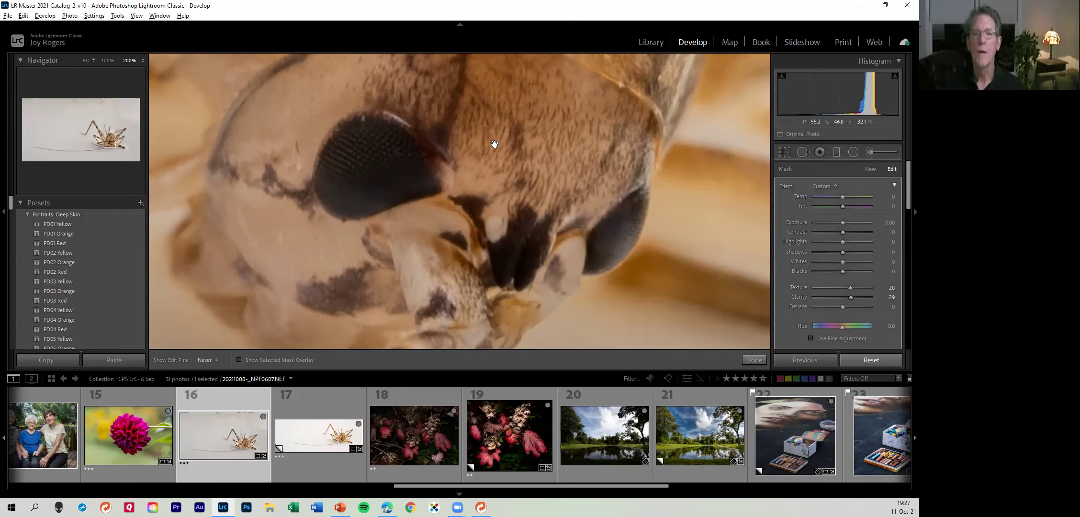
Extend the texture and clarity brush mask up over the insect's patterned back
{"action": "left_click_drag", "start_coordinate": [494, 142], "coordinate": [427, 357]}
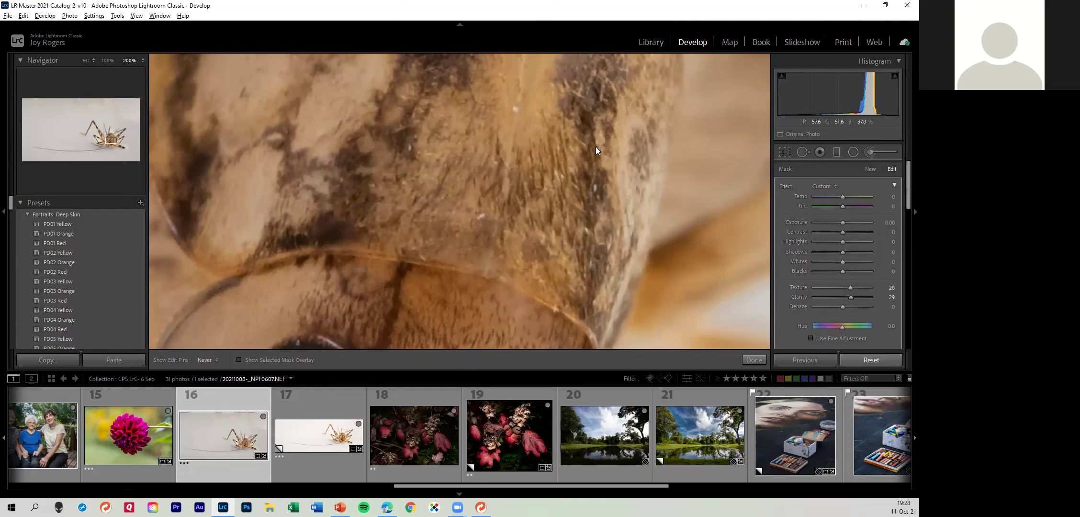
{"action": "left_click_drag", "start_coordinate": [453, 141], "coordinate": [458, 210]}
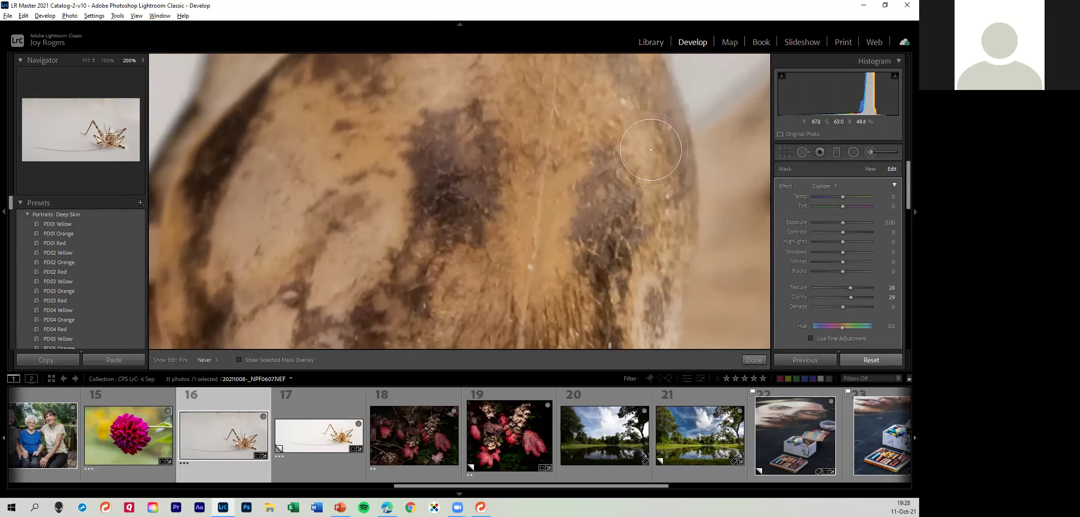
{"action": "left_click", "coordinate": [413, 197]}
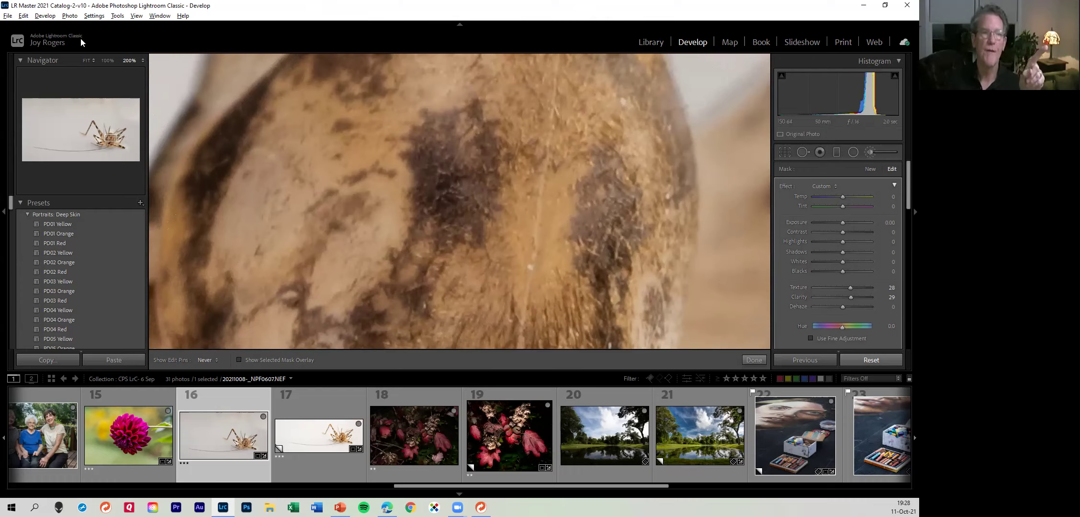
Fit the whole photo in view and compare it in a split before/after view
{"action": "left_click", "coordinate": [88, 60]}
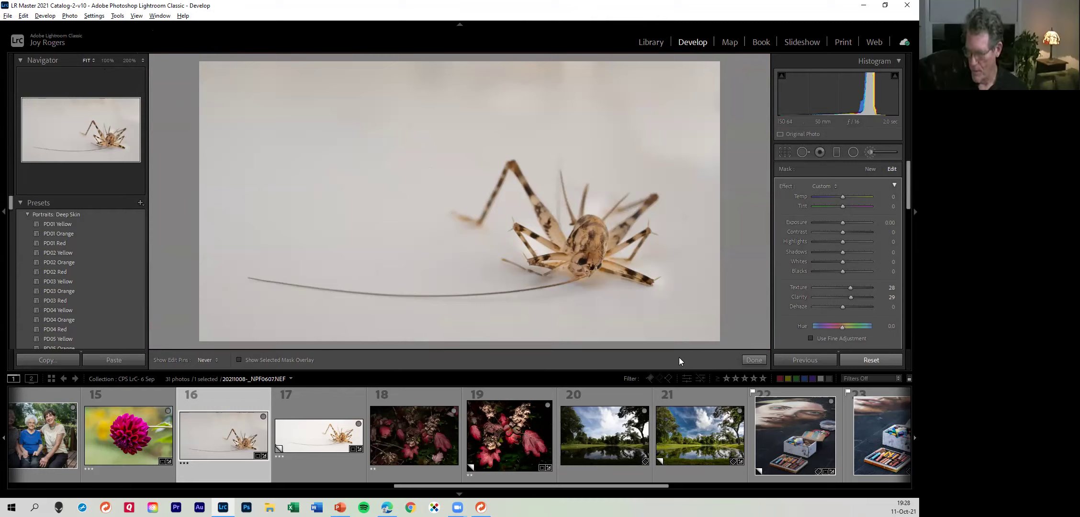
{"action": "key", "text": "shift+y"}
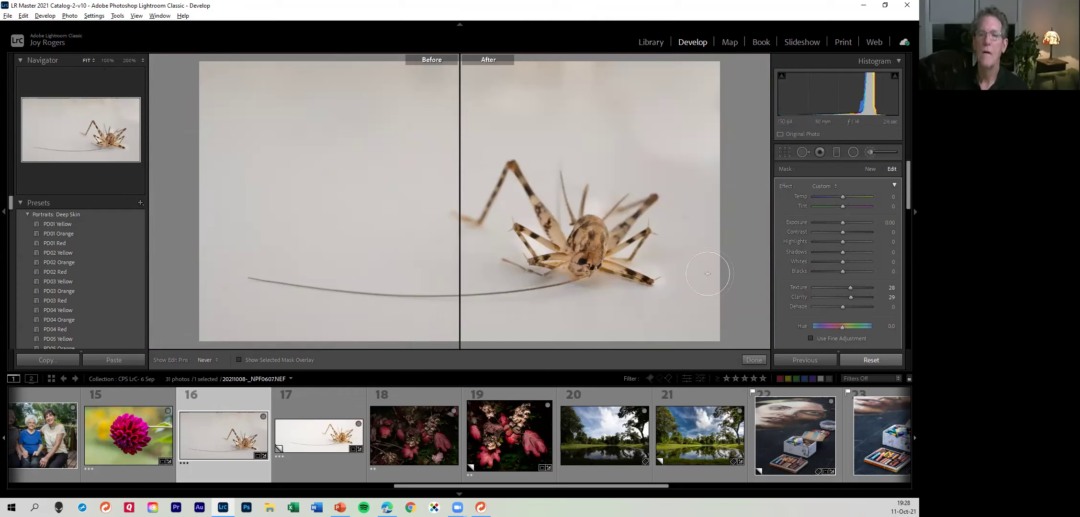
{"action": "key", "text": "shift+m"}
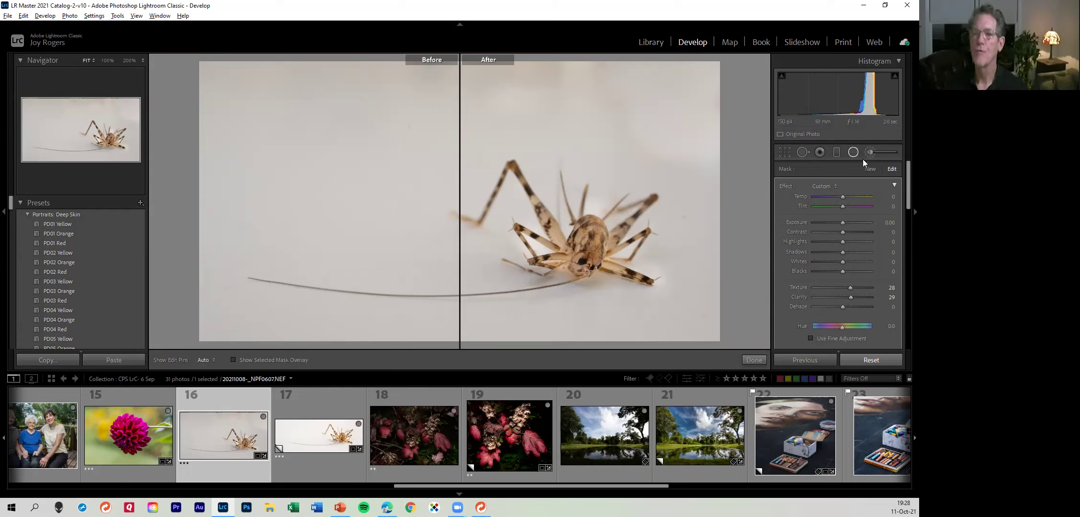
Brush a new Texture 28 and Clarity 29 adjustment over the insect's face and close the adjustment brush
{"action": "left_click", "coordinate": [872, 149]}
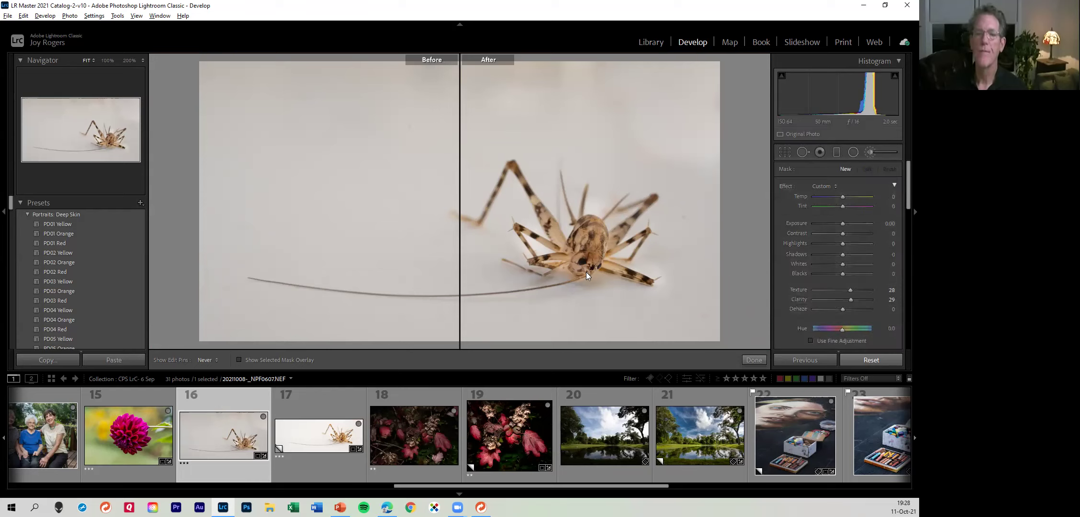
{"action": "left_click_drag", "start_coordinate": [584, 266], "coordinate": [579, 251]}
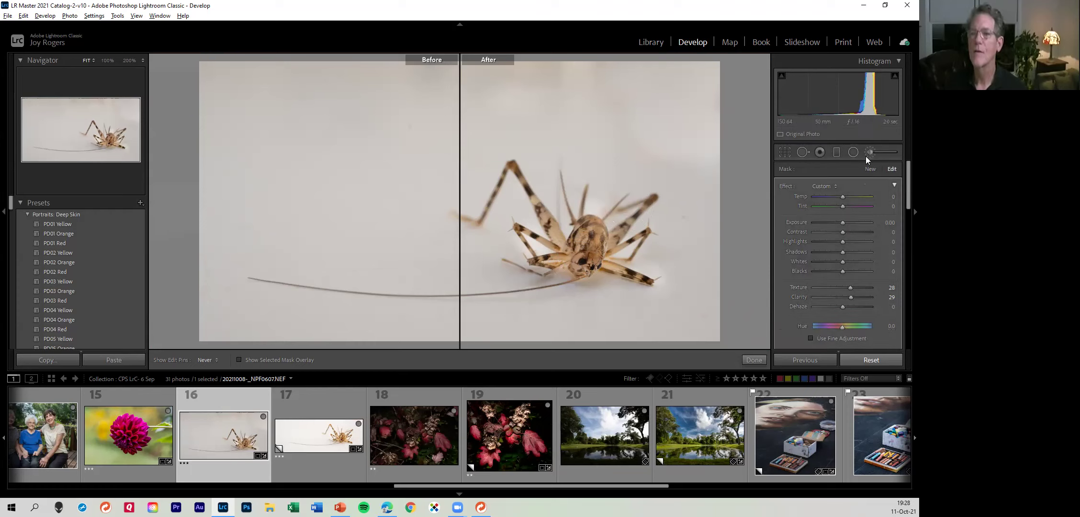
{"action": "left_click", "coordinate": [870, 151]}
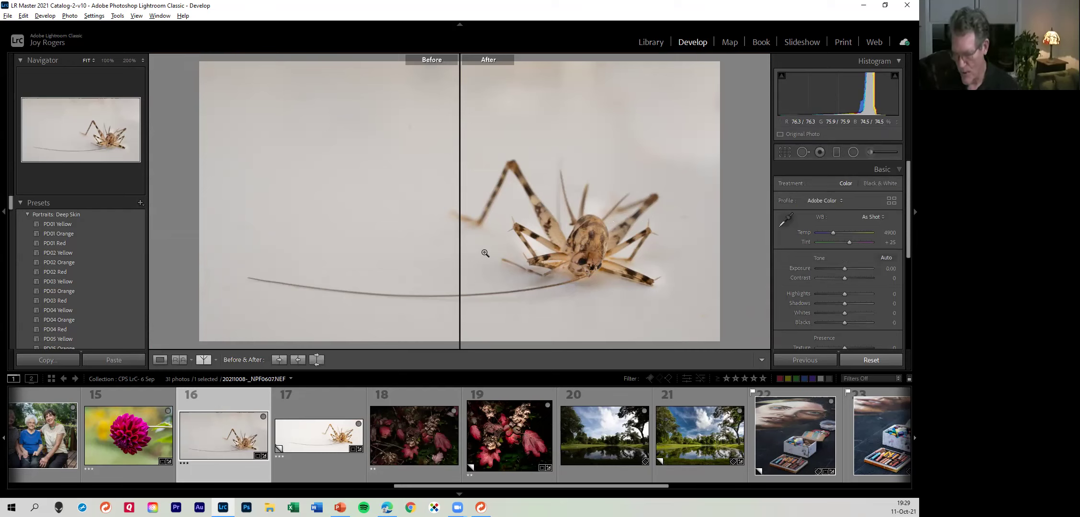
Leave the split view and compare the full photo before and after the edits
{"action": "key", "text": "y"}
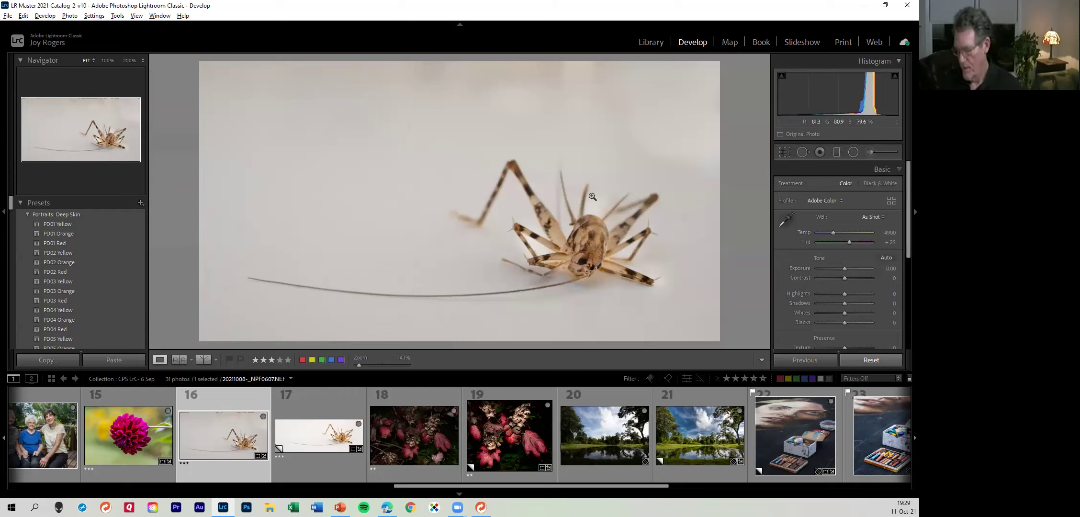
{"action": "key", "text": "backslash"}
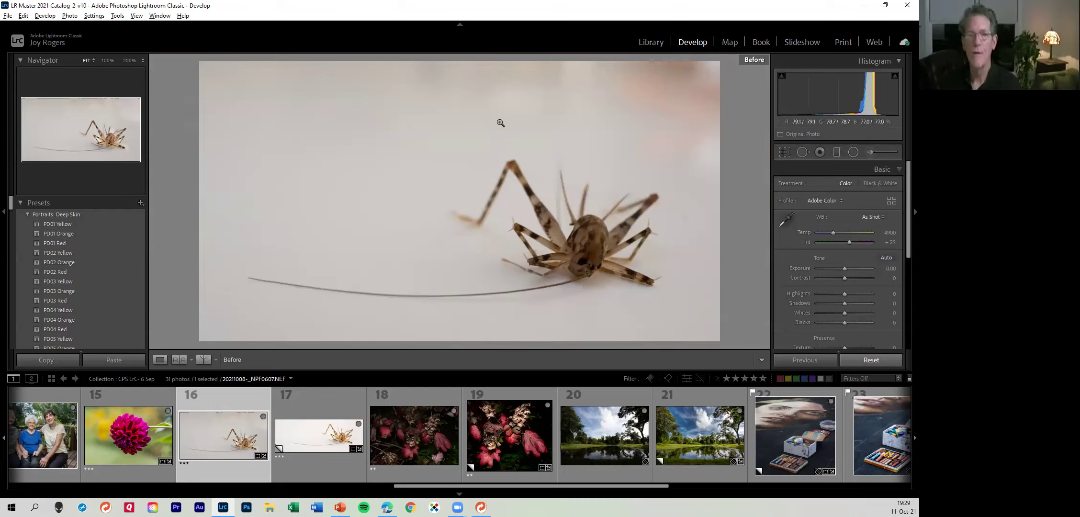
{"action": "key", "text": "backslash"}
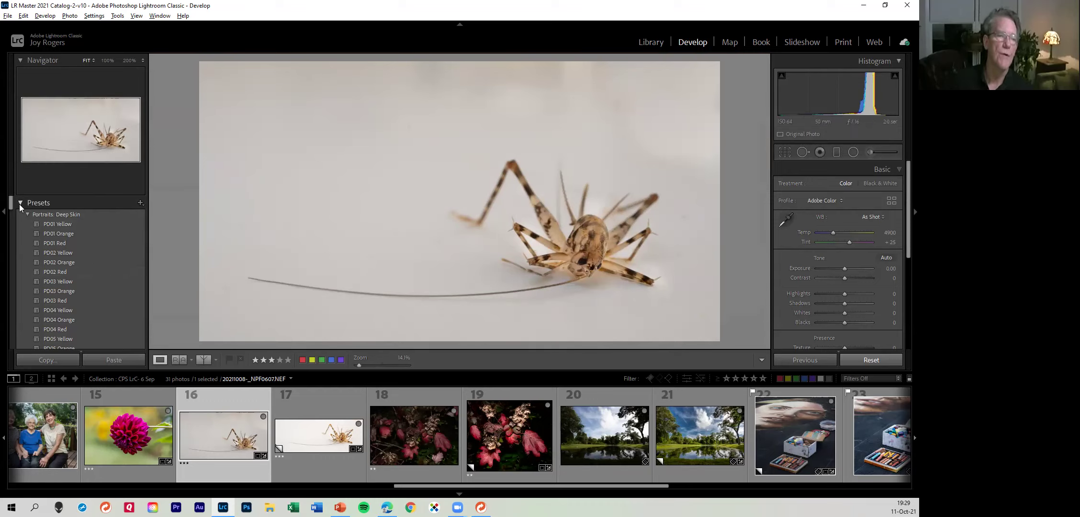
Open the photo's edit history and return to the original Import state to view the unedited image
{"action": "left_click", "coordinate": [20, 204]}
{"action": "left_click", "coordinate": [22, 233]}
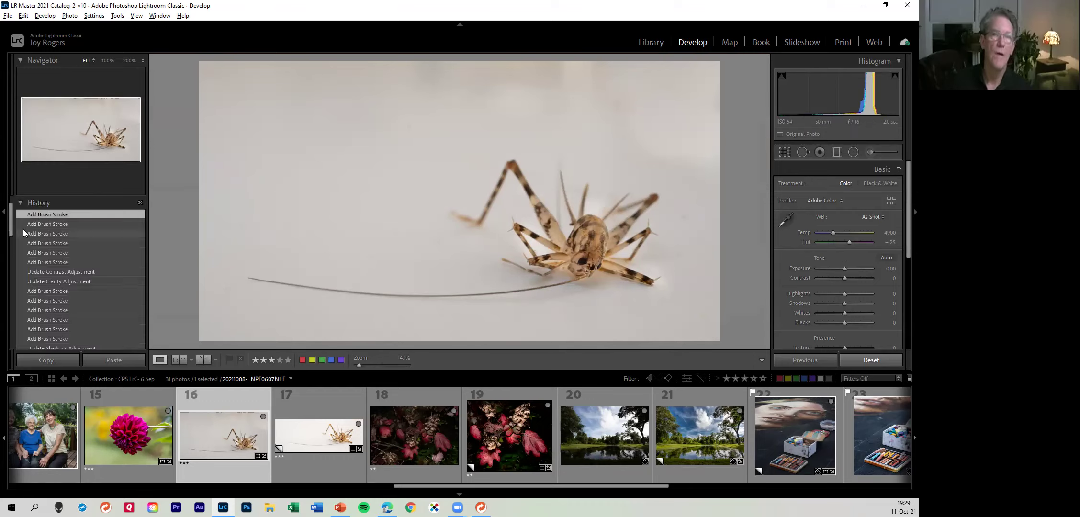
{"action": "scroll", "coordinate": [99, 273], "scroll_direction": "down", "scroll_amount": 8}
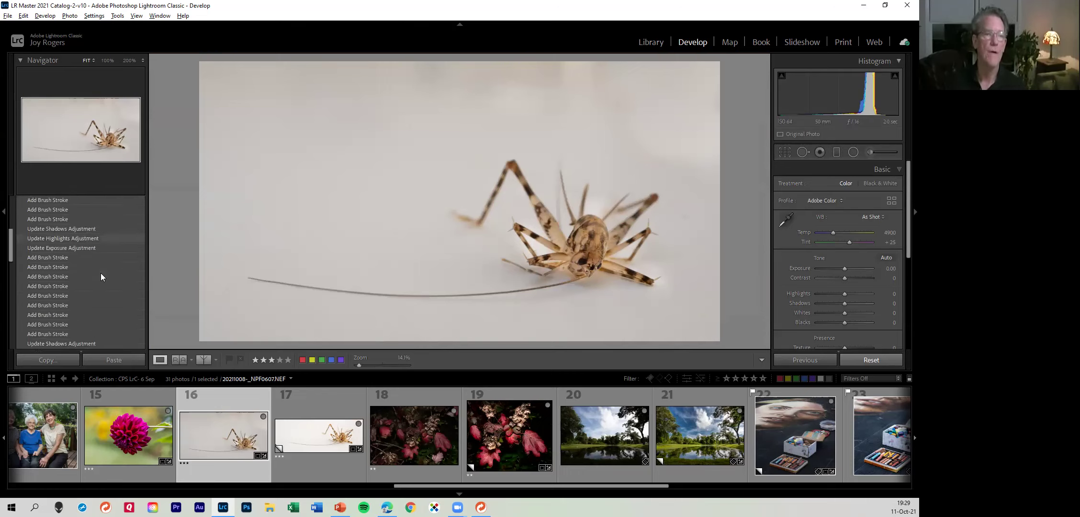
{"action": "scroll", "coordinate": [96, 277], "scroll_direction": "down", "scroll_amount": 5}
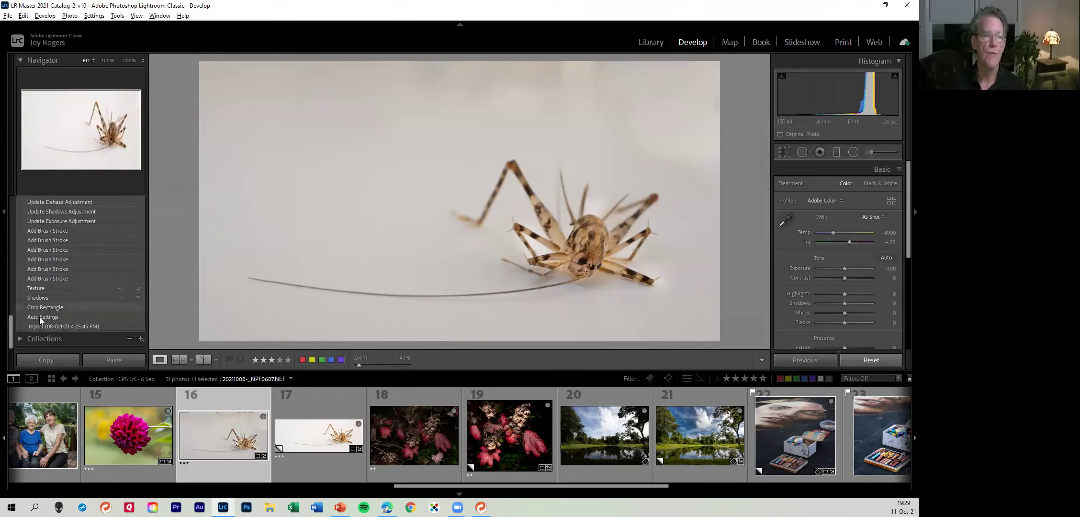
{"action": "left_click", "coordinate": [54, 329]}
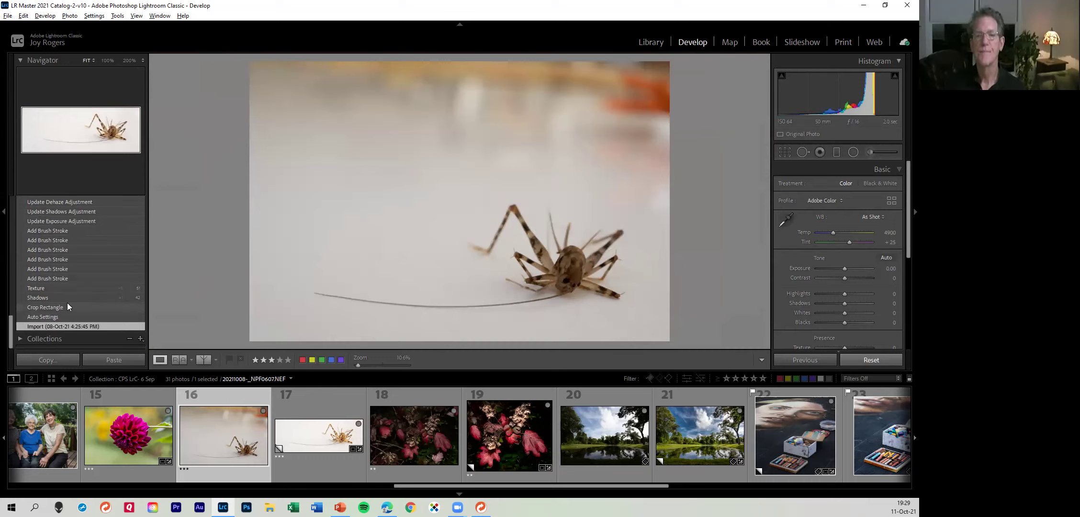
Restore the insect photo to its most recent brush-stroke state in the edit history
{"action": "scroll", "coordinate": [67, 303], "scroll_direction": "up", "scroll_amount": 10}
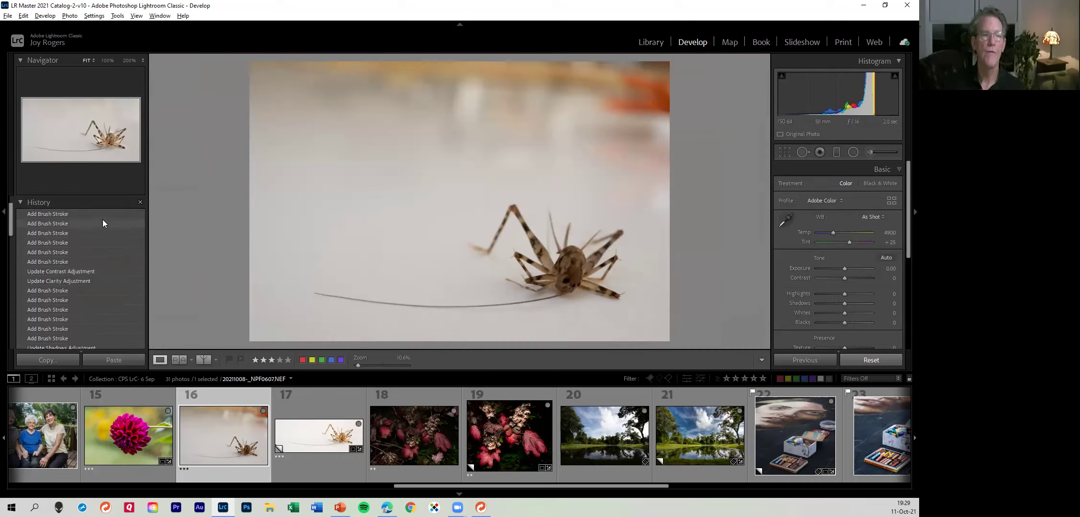
{"action": "left_click", "coordinate": [68, 214]}
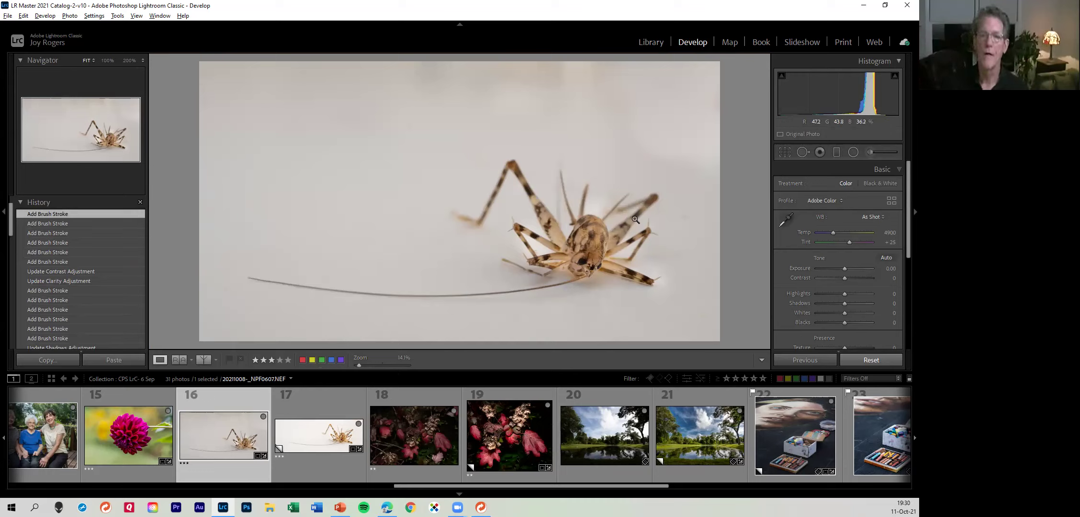
Brush a new adjustment over the plain background beside the insect with the mask overlay shown, and erase it along the antenna
{"action": "left_click", "coordinate": [873, 153]}
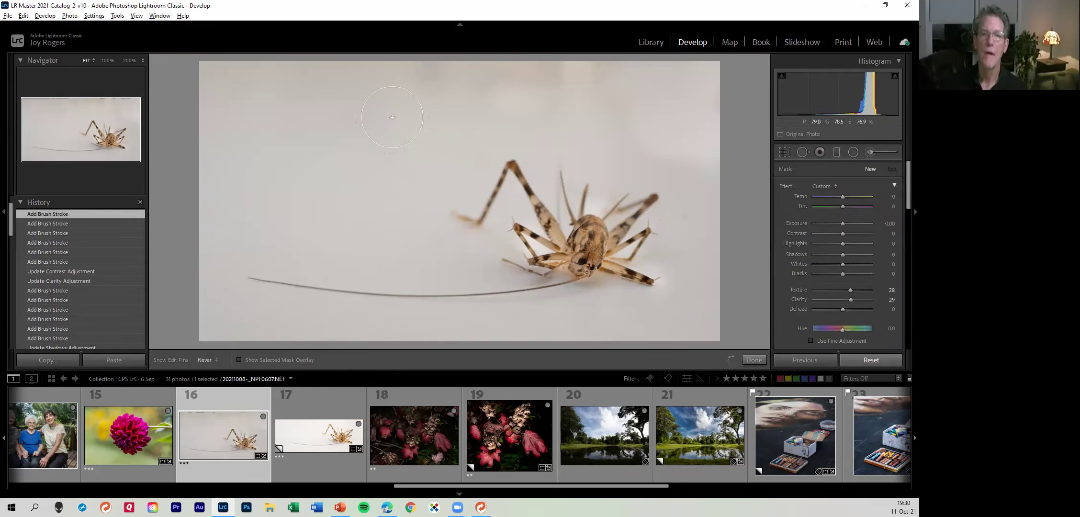
{"action": "left_click_drag", "start_coordinate": [392, 117], "coordinate": [389, 124]}
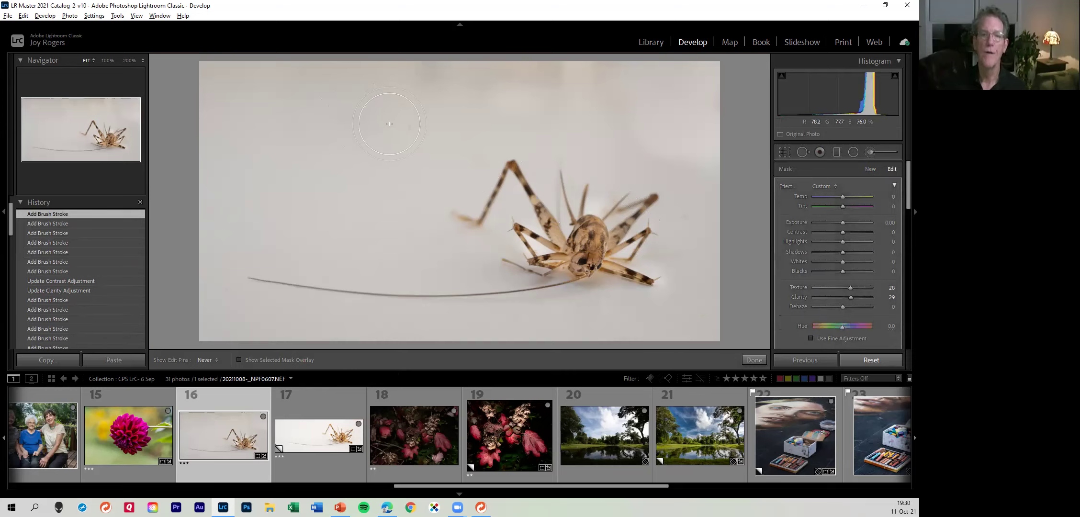
{"action": "left_click", "coordinate": [239, 359]}
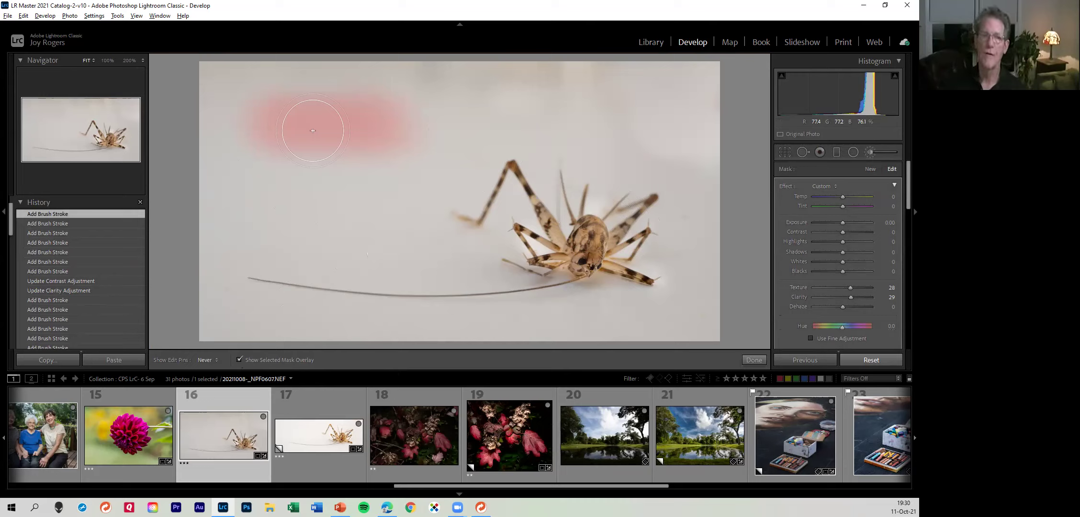
{"action": "mouse_move", "coordinate": [331, 131]}
{"action": "left_mouse_down"}
{"action": "mouse_move", "coordinate": [309, 249]}
{"action": "mouse_move", "coordinate": [297, 235]}
{"action": "left_mouse_up"}
{"action": "mouse_move", "coordinate": [367, 234]}
{"action": "left_mouse_down"}
{"action": "mouse_move", "coordinate": [262, 224]}
{"action": "mouse_move", "coordinate": [252, 156]}
{"action": "mouse_move", "coordinate": [434, 103]}
{"action": "mouse_move", "coordinate": [502, 102]}
{"action": "mouse_move", "coordinate": [342, 94]}
{"action": "mouse_move", "coordinate": [400, 104]}
{"action": "mouse_move", "coordinate": [323, 149]}
{"action": "mouse_move", "coordinate": [442, 151]}
{"action": "mouse_move", "coordinate": [258, 185]}
{"action": "mouse_move", "coordinate": [269, 206]}
{"action": "mouse_move", "coordinate": [269, 194]}
{"action": "mouse_move", "coordinate": [339, 211]}
{"action": "mouse_move", "coordinate": [331, 310]}
{"action": "mouse_move", "coordinate": [281, 257]}
{"action": "mouse_move", "coordinate": [266, 298]}
{"action": "mouse_move", "coordinate": [242, 297]}
{"action": "left_mouse_up"}
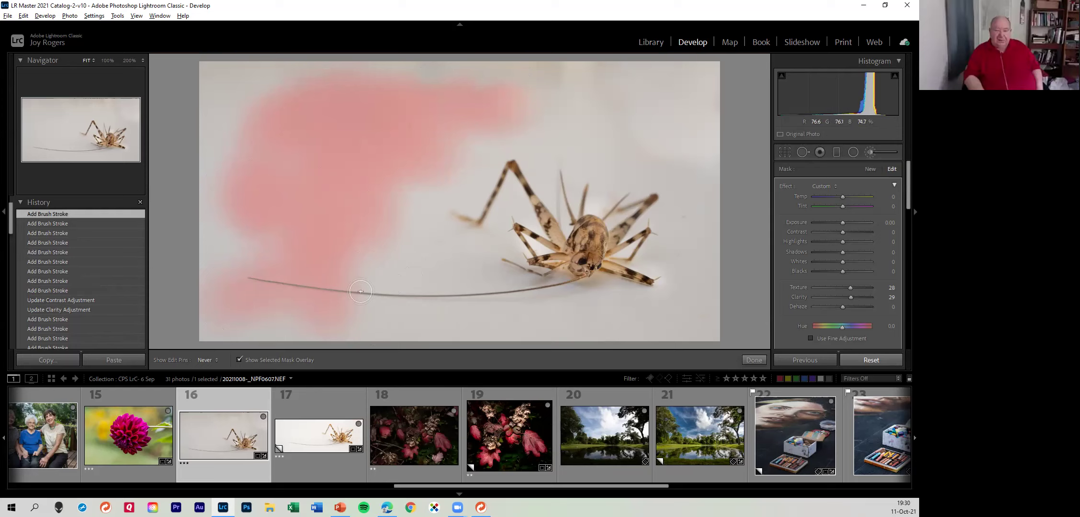
{"action": "key", "text": "alt"}
{"action": "mouse_move", "coordinate": [365, 289]}
{"action": "left_mouse_down"}
{"action": "mouse_move", "coordinate": [244, 276]}
{"action": "mouse_move", "coordinate": [348, 301]}
{"action": "mouse_move", "coordinate": [328, 277]}
{"action": "mouse_move", "coordinate": [311, 278]}
{"action": "mouse_move", "coordinate": [367, 289]}
{"action": "mouse_move", "coordinate": [268, 282]}
{"action": "left_mouse_up"}
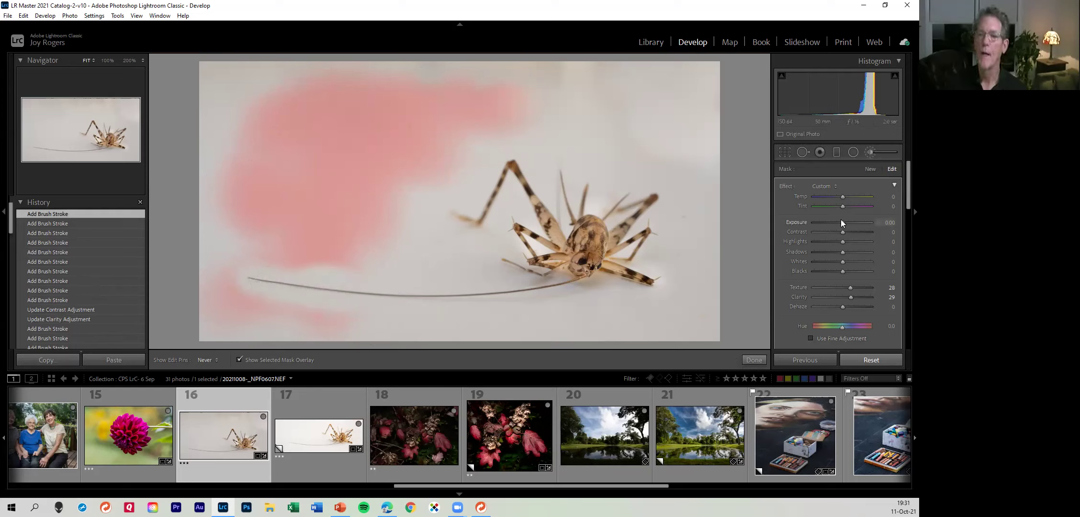
Set the brushed background area's Exposure to 2.72 and hide the mask overlay
{"action": "left_click_drag", "start_coordinate": [841, 224], "coordinate": [861, 225]}
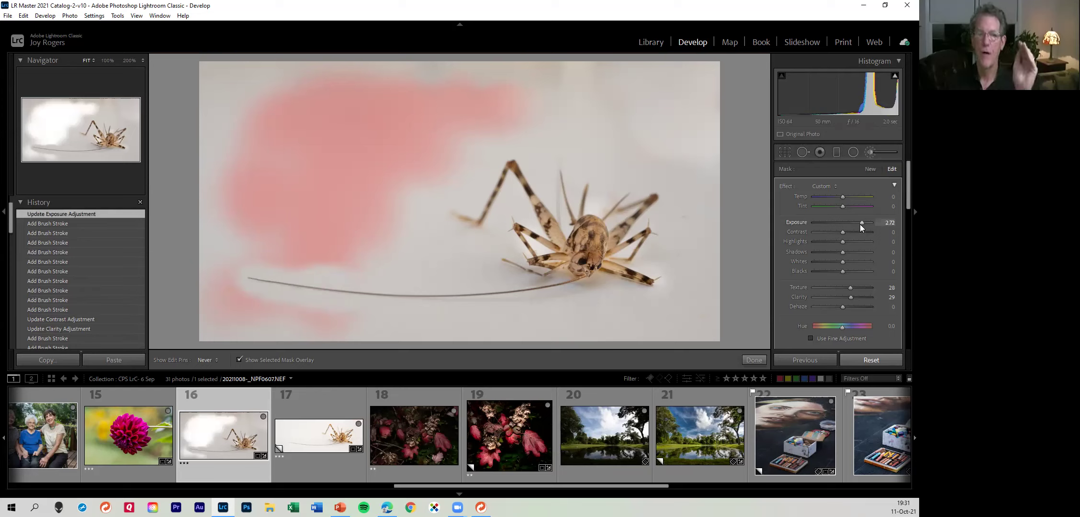
{"action": "left_click", "coordinate": [239, 359]}
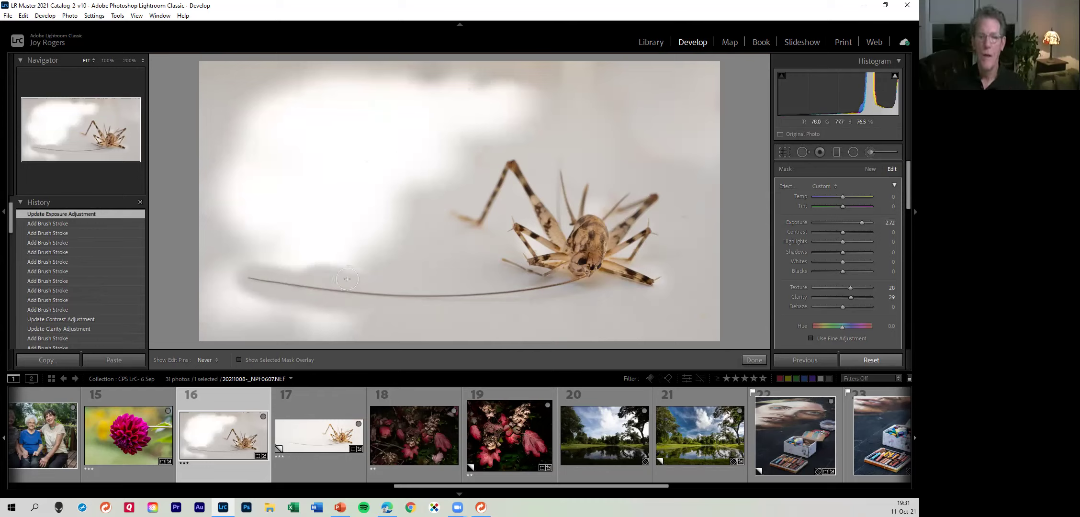
{"action": "key", "text": "ctrl+apostrophe"}
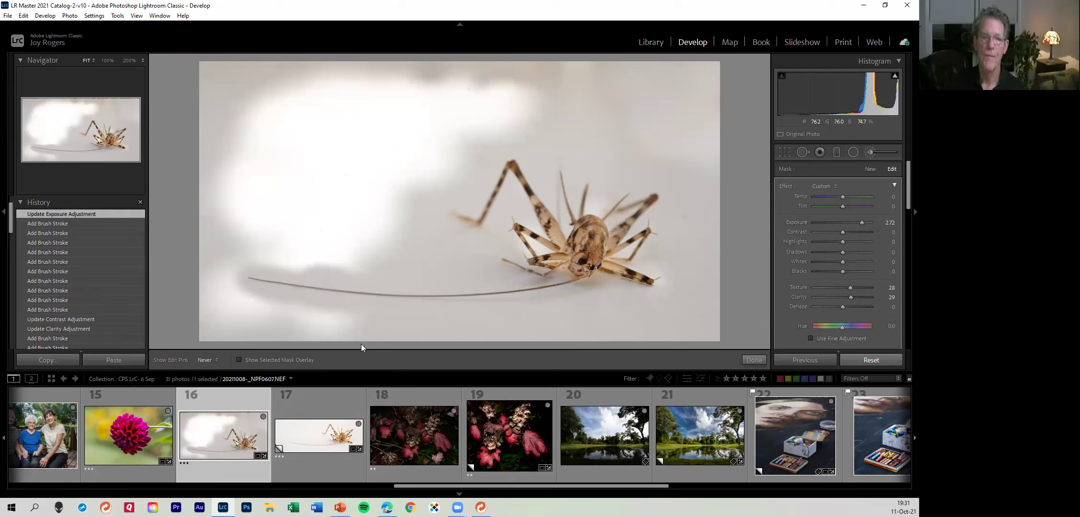
View the finished insect copy and compare the original dark red-leaf photo with its edited copy, ending on the original
{"action": "left_click", "coordinate": [322, 396]}
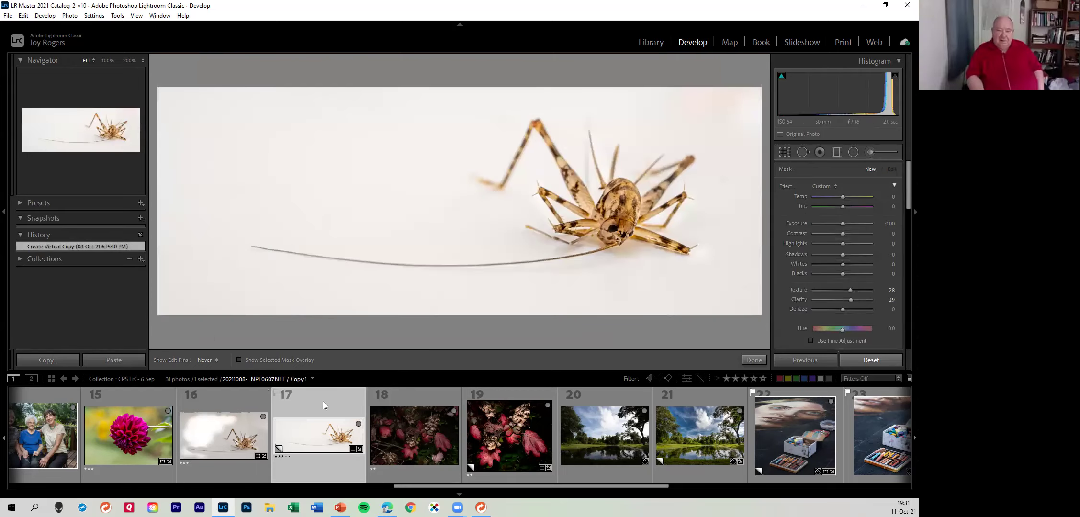
{"action": "left_click", "coordinate": [414, 401]}
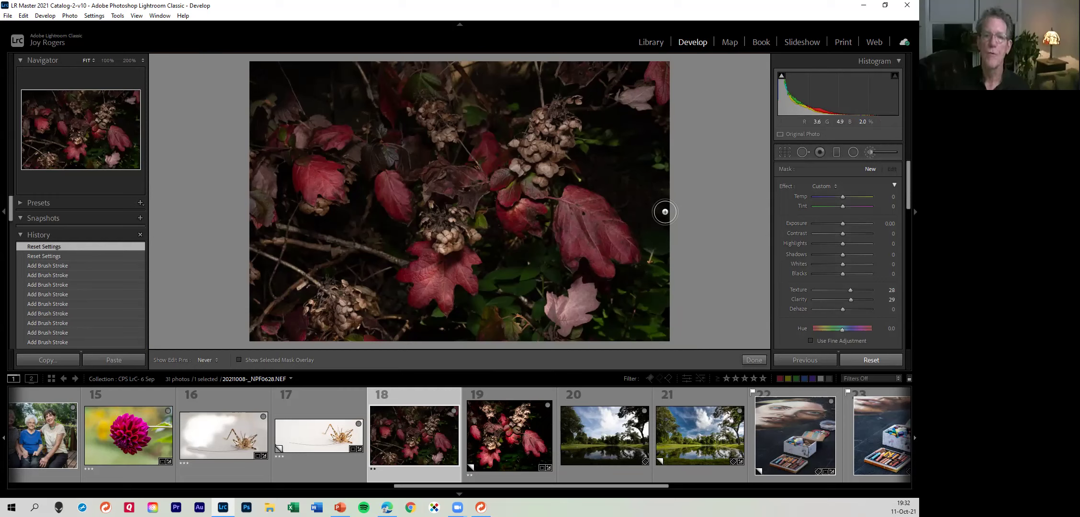
{"action": "left_click", "coordinate": [516, 428]}
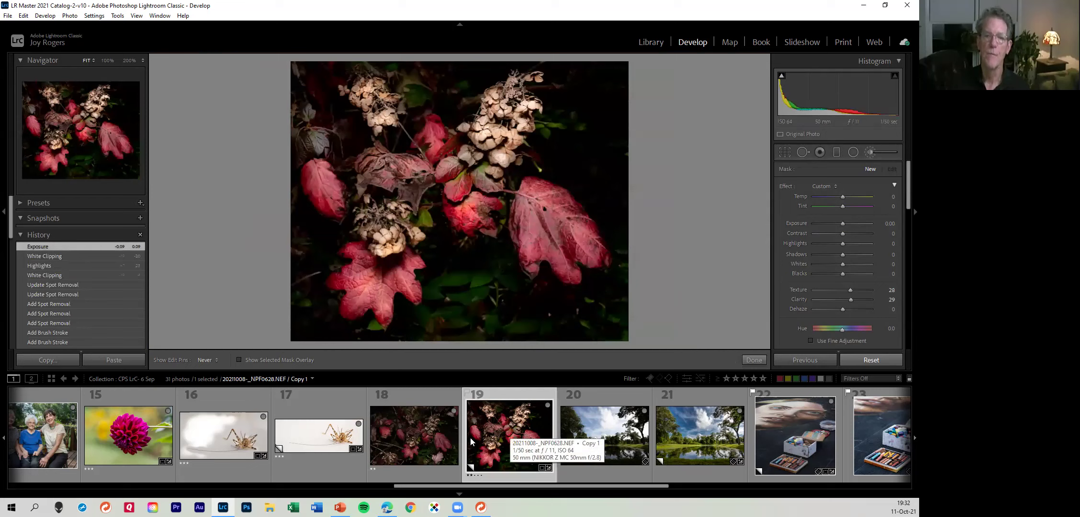
{"action": "left_click", "coordinate": [425, 439]}
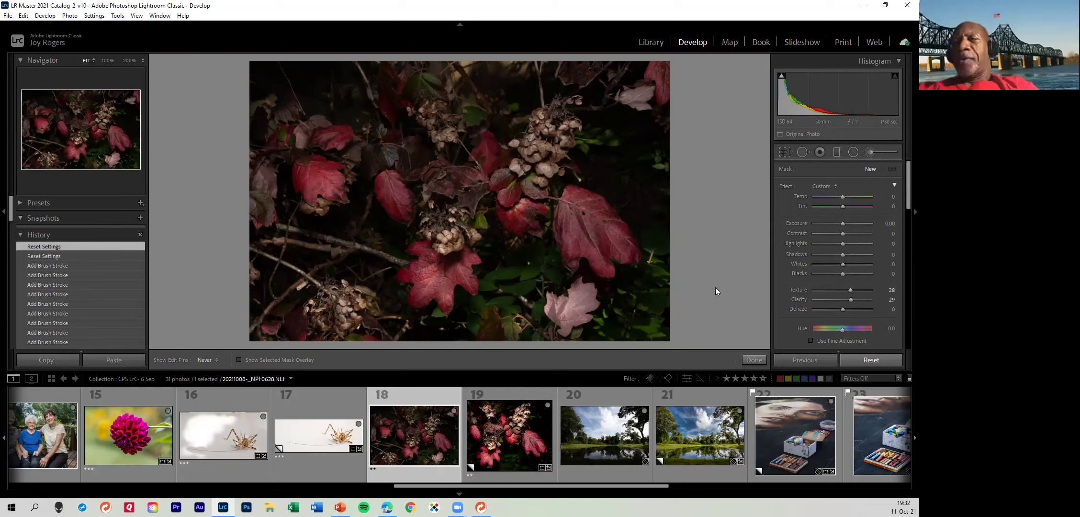
Reset the adjustment brush's effect settings and set its Exposure to 0.98 and Highlights to 34
{"action": "left_click", "coordinate": [869, 154]}
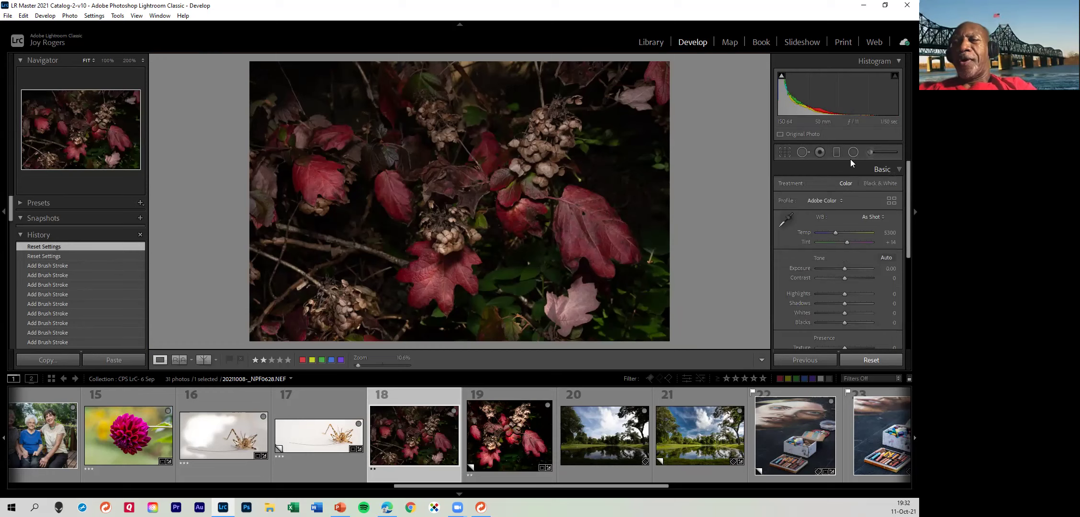
{"action": "left_click", "coordinate": [867, 155]}
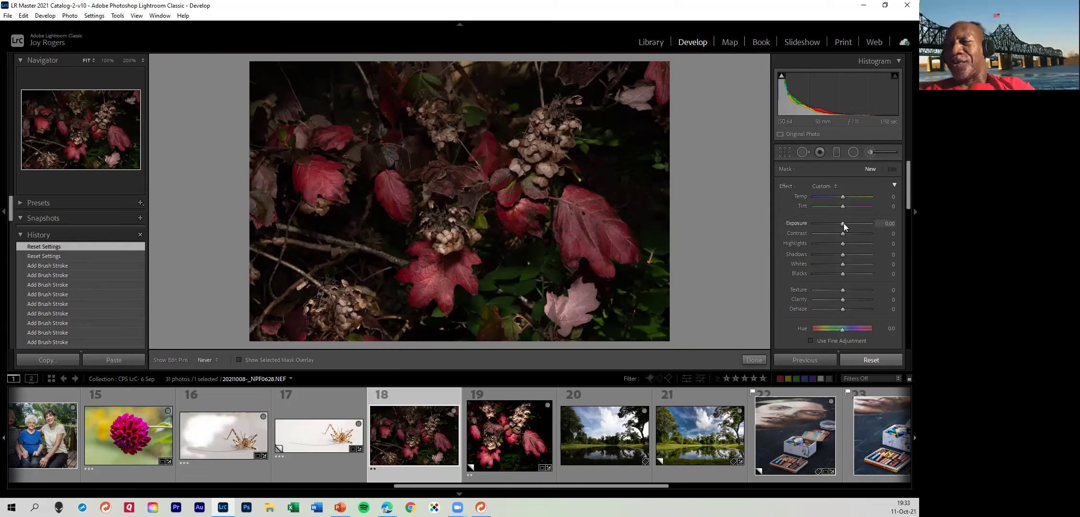
{"action": "left_click_drag", "start_coordinate": [843, 223], "coordinate": [851, 225]}
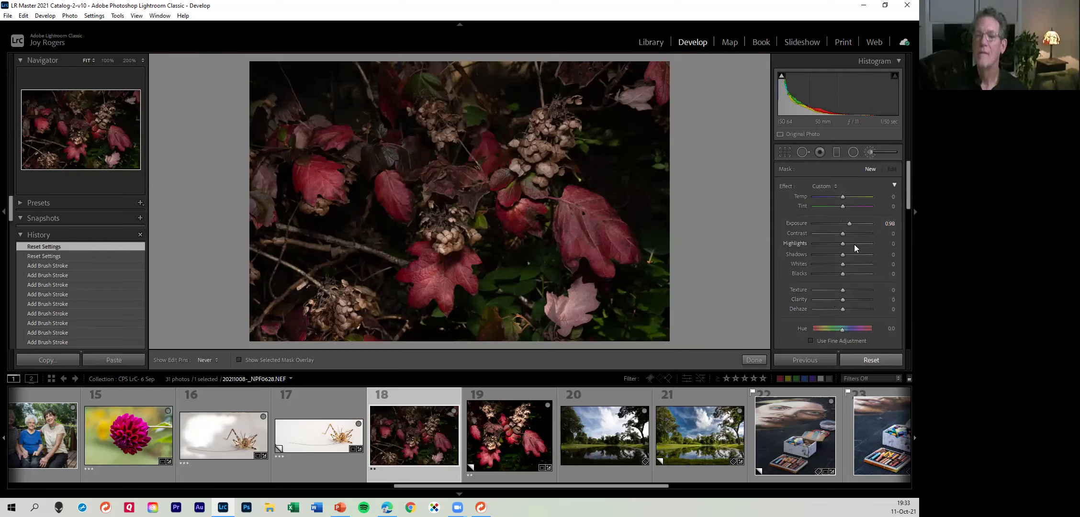
{"action": "left_click_drag", "start_coordinate": [843, 243], "coordinate": [860, 244]}
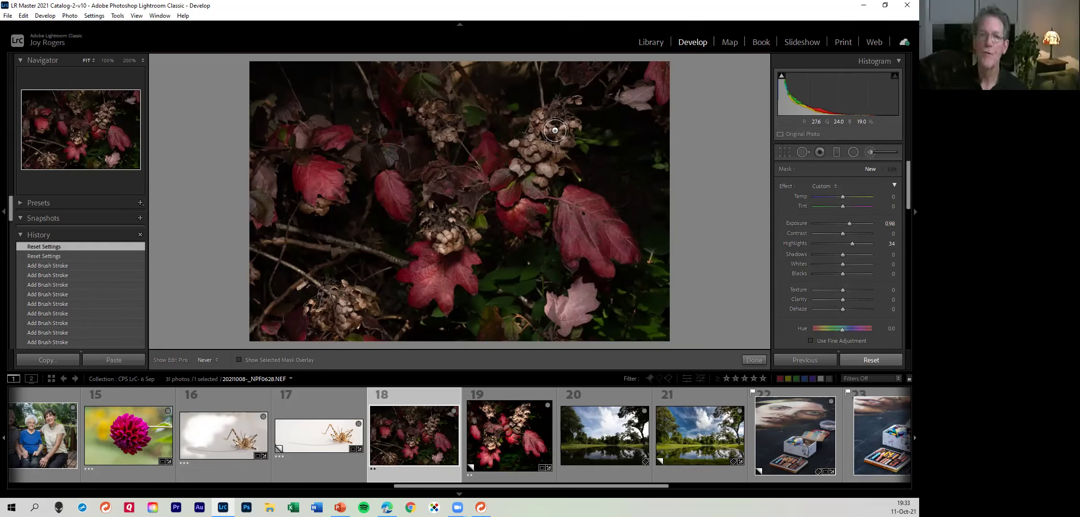
Brush the adjustment over the dried flower cluster in the upper right part of the photo
{"action": "key", "text": "ctrl+equal"}
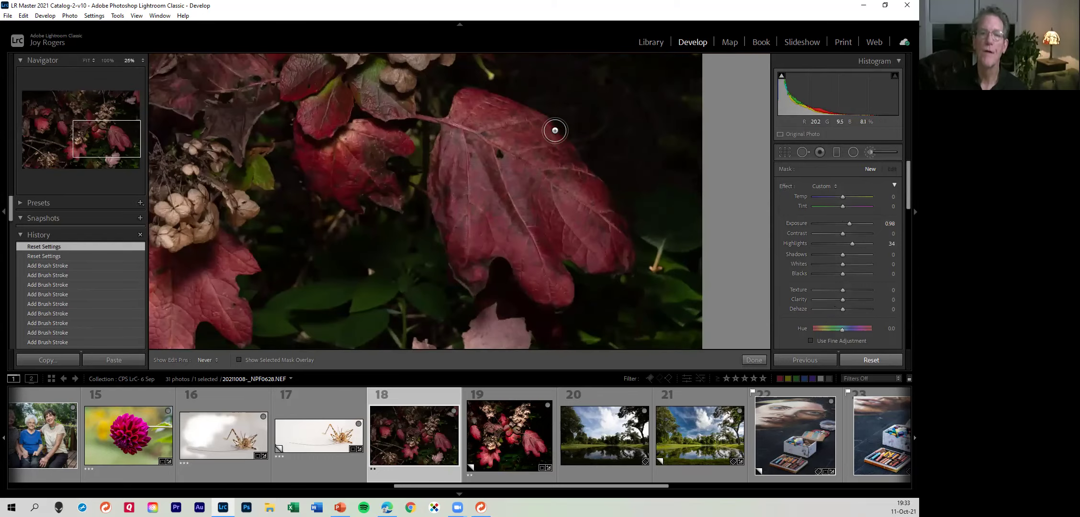
{"action": "left_click_drag", "start_coordinate": [418, 121], "coordinate": [460, 357]}
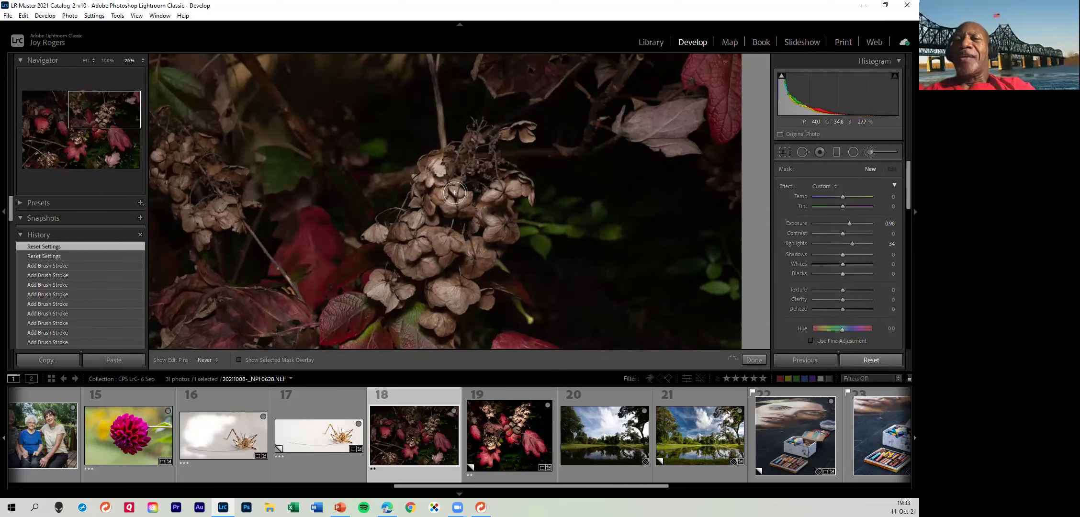
{"action": "left_click_drag", "start_coordinate": [447, 195], "coordinate": [499, 202]}
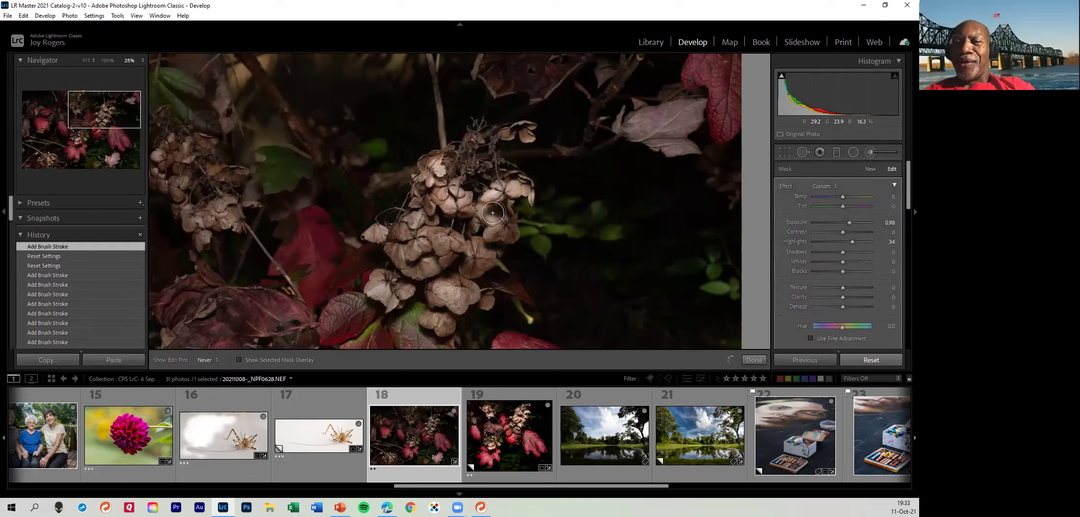
{"action": "mouse_move", "coordinate": [470, 207]}
{"action": "left_mouse_down"}
{"action": "mouse_move", "coordinate": [484, 267]}
{"action": "mouse_move", "coordinate": [465, 269]}
{"action": "mouse_move", "coordinate": [442, 250]}
{"action": "mouse_move", "coordinate": [421, 268]}
{"action": "mouse_move", "coordinate": [401, 249]}
{"action": "mouse_move", "coordinate": [441, 242]}
{"action": "mouse_move", "coordinate": [409, 249]}
{"action": "mouse_move", "coordinate": [398, 222]}
{"action": "mouse_move", "coordinate": [400, 253]}
{"action": "mouse_move", "coordinate": [375, 284]}
{"action": "mouse_move", "coordinate": [381, 295]}
{"action": "mouse_move", "coordinate": [403, 290]}
{"action": "mouse_move", "coordinate": [394, 267]}
{"action": "mouse_move", "coordinate": [438, 271]}
{"action": "mouse_move", "coordinate": [449, 296]}
{"action": "mouse_move", "coordinate": [480, 302]}
{"action": "mouse_move", "coordinate": [464, 287]}
{"action": "mouse_move", "coordinate": [428, 293]}
{"action": "mouse_move", "coordinate": [445, 265]}
{"action": "mouse_move", "coordinate": [483, 268]}
{"action": "mouse_move", "coordinate": [479, 240]}
{"action": "mouse_move", "coordinate": [451, 265]}
{"action": "mouse_move", "coordinate": [474, 261]}
{"action": "mouse_move", "coordinate": [413, 241]}
{"action": "mouse_move", "coordinate": [397, 222]}
{"action": "mouse_move", "coordinate": [418, 200]}
{"action": "mouse_move", "coordinate": [406, 182]}
{"action": "mouse_move", "coordinate": [433, 198]}
{"action": "mouse_move", "coordinate": [435, 178]}
{"action": "mouse_move", "coordinate": [469, 164]}
{"action": "mouse_move", "coordinate": [474, 133]}
{"action": "mouse_move", "coordinate": [482, 140]}
{"action": "mouse_move", "coordinate": [465, 125]}
{"action": "mouse_move", "coordinate": [487, 146]}
{"action": "mouse_move", "coordinate": [458, 176]}
{"action": "mouse_move", "coordinate": [480, 185]}
{"action": "mouse_move", "coordinate": [477, 167]}
{"action": "mouse_move", "coordinate": [499, 151]}
{"action": "left_mouse_up"}
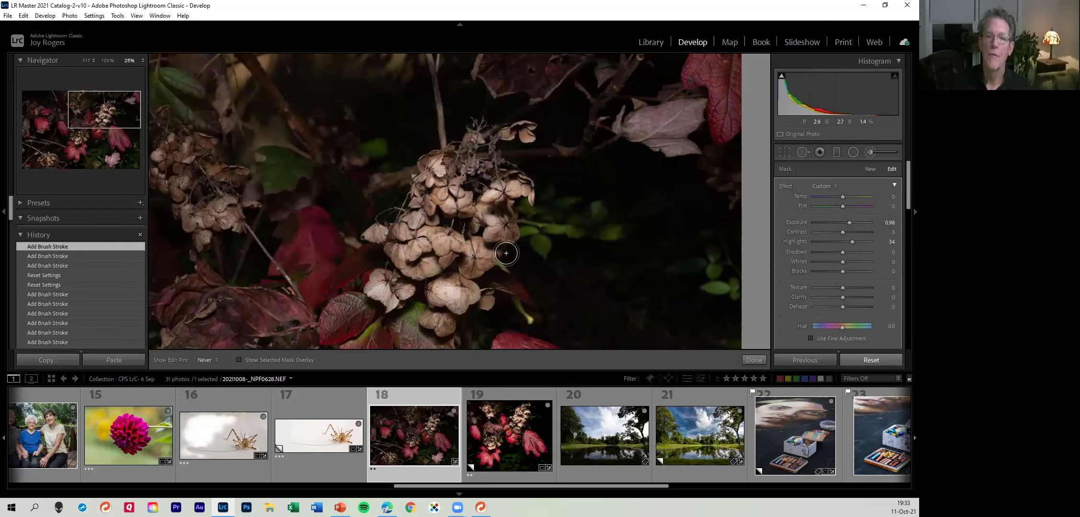
{"action": "mouse_move", "coordinate": [501, 254]}
{"action": "left_mouse_down"}
{"action": "mouse_move", "coordinate": [553, 246]}
{"action": "mouse_move", "coordinate": [736, 258]}
{"action": "mouse_move", "coordinate": [667, 267]}
{"action": "mouse_move", "coordinate": [491, 243]}
{"action": "left_mouse_up"}
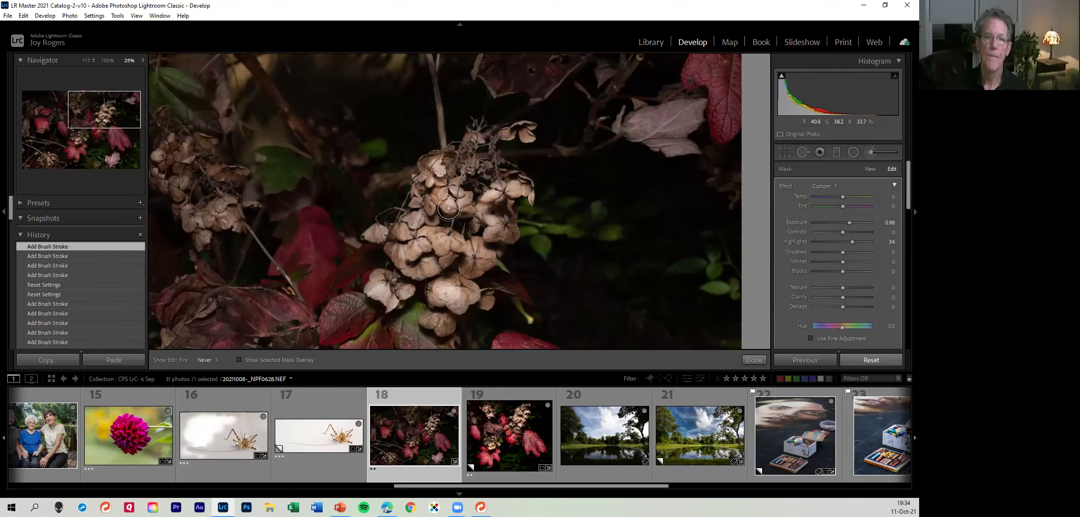
Erase the stray mask around the dried flower cluster with the mask overlay shown, and turn the overlay off
{"action": "left_click", "coordinate": [238, 359]}
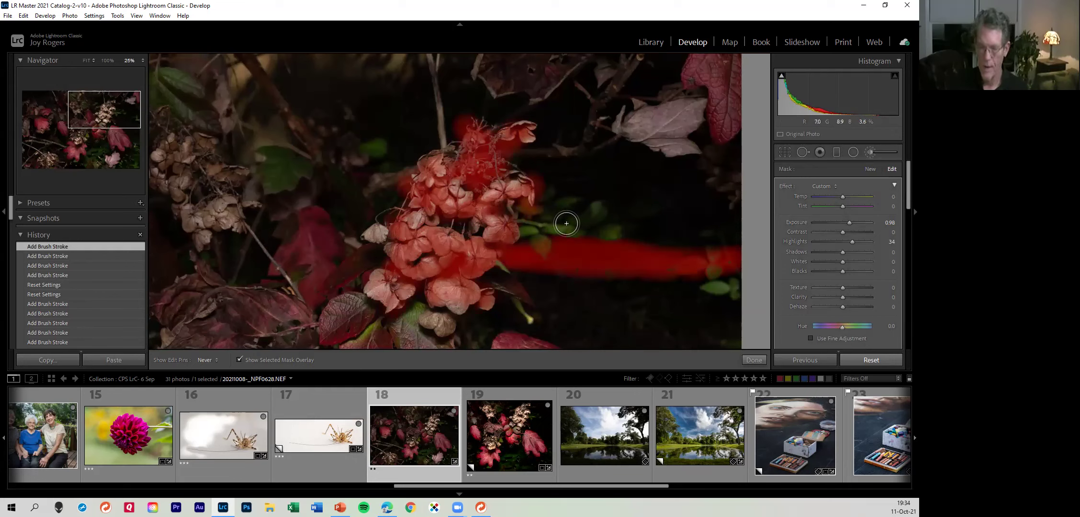
{"action": "left_click_drag", "start_coordinate": [549, 249], "coordinate": [522, 260]}
{"action": "mouse_move", "coordinate": [578, 231]}
{"action": "left_mouse_down"}
{"action": "mouse_move", "coordinate": [601, 272]}
{"action": "mouse_move", "coordinate": [627, 255]}
{"action": "mouse_move", "coordinate": [637, 276]}
{"action": "mouse_move", "coordinate": [699, 234]}
{"action": "mouse_move", "coordinate": [754, 245]}
{"action": "left_mouse_up"}
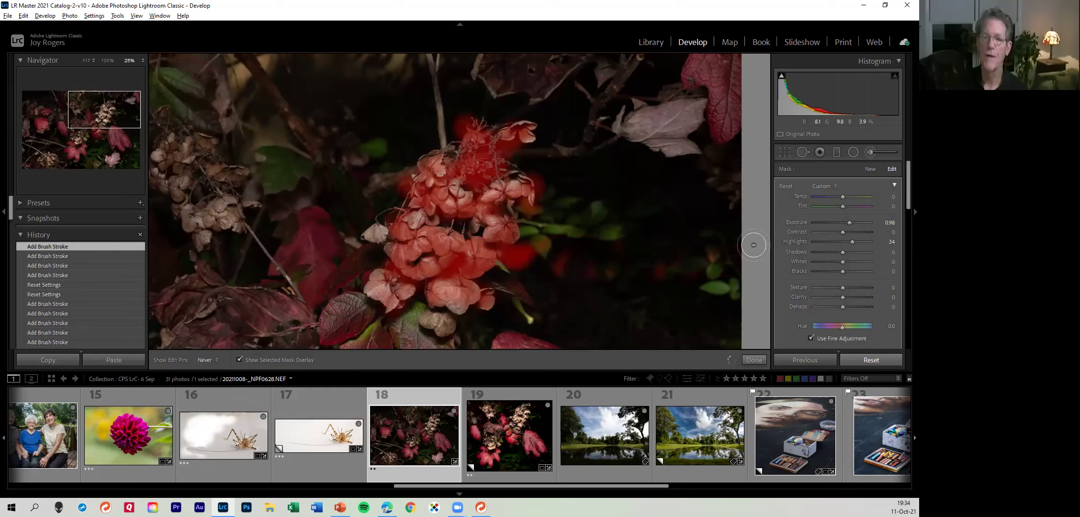
{"action": "mouse_move", "coordinate": [559, 235]}
{"action": "left_mouse_down"}
{"action": "mouse_move", "coordinate": [535, 262]}
{"action": "mouse_move", "coordinate": [542, 246]}
{"action": "mouse_move", "coordinate": [510, 262]}
{"action": "left_mouse_up"}
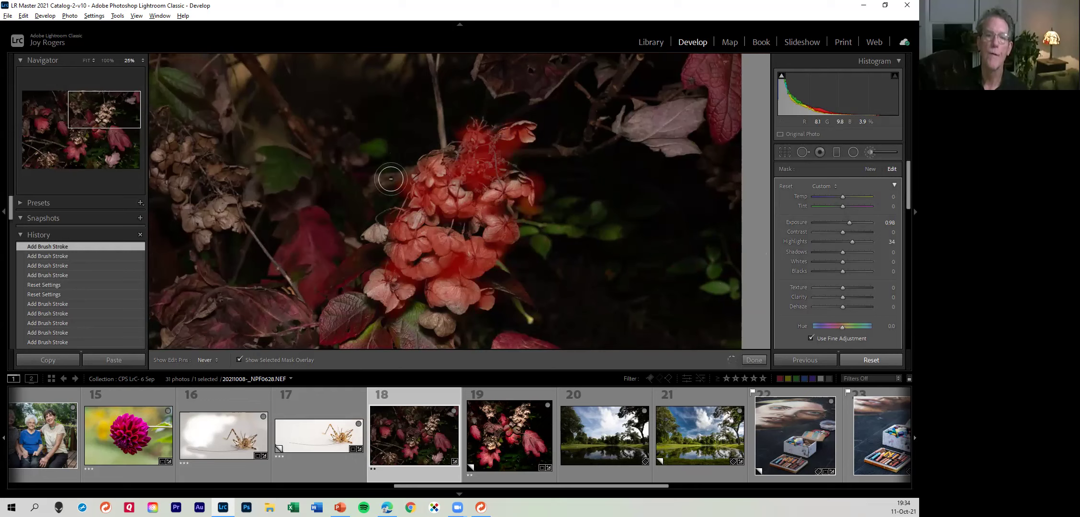
{"action": "mouse_move", "coordinate": [379, 197]}
{"action": "left_mouse_down"}
{"action": "mouse_move", "coordinate": [333, 251]}
{"action": "mouse_move", "coordinate": [356, 257]}
{"action": "left_mouse_up"}
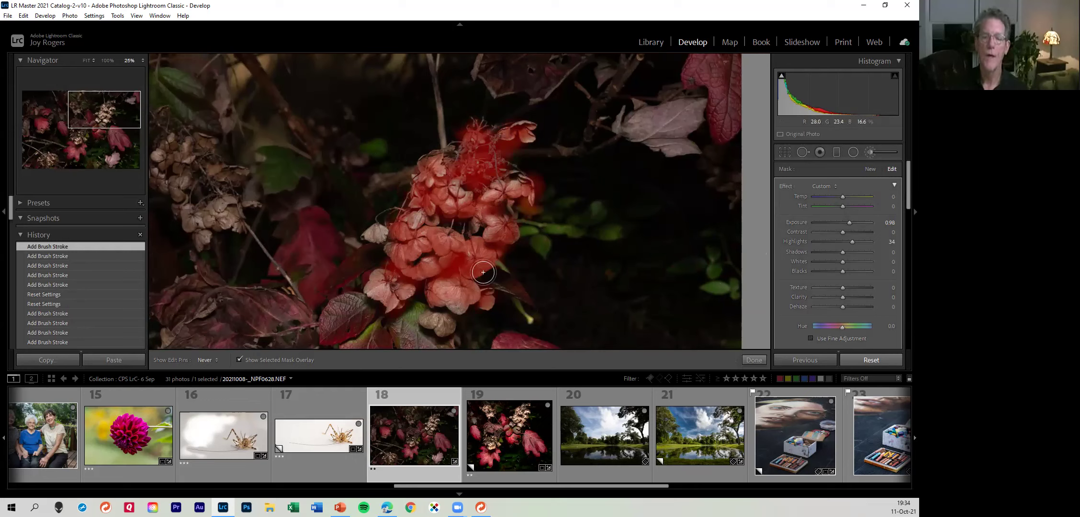
{"action": "left_click", "coordinate": [238, 359]}
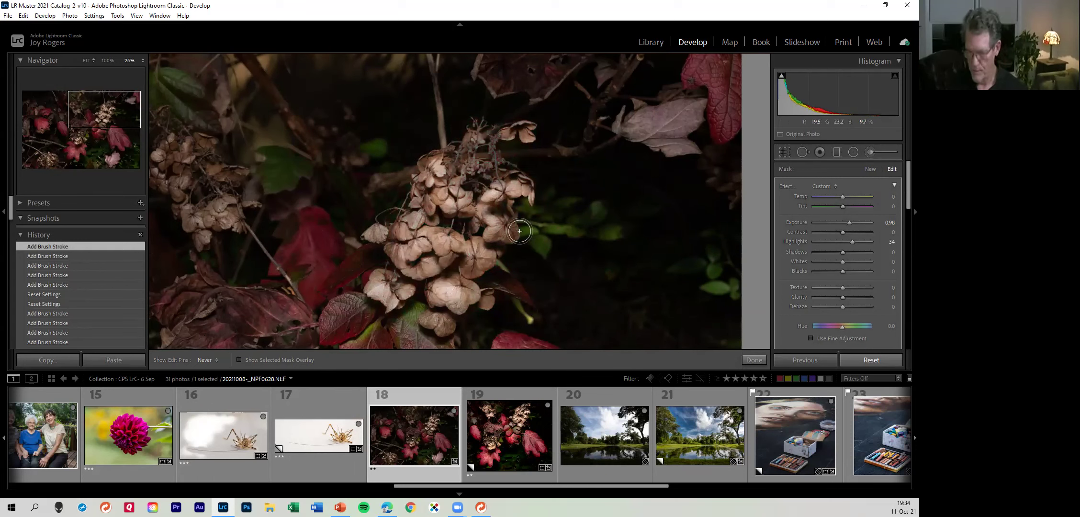
Brush the adjustment over the large red leaf and the smaller red leaves beside it using a larger brush
{"action": "left_click_drag", "start_coordinate": [509, 243], "coordinate": [521, 38]}
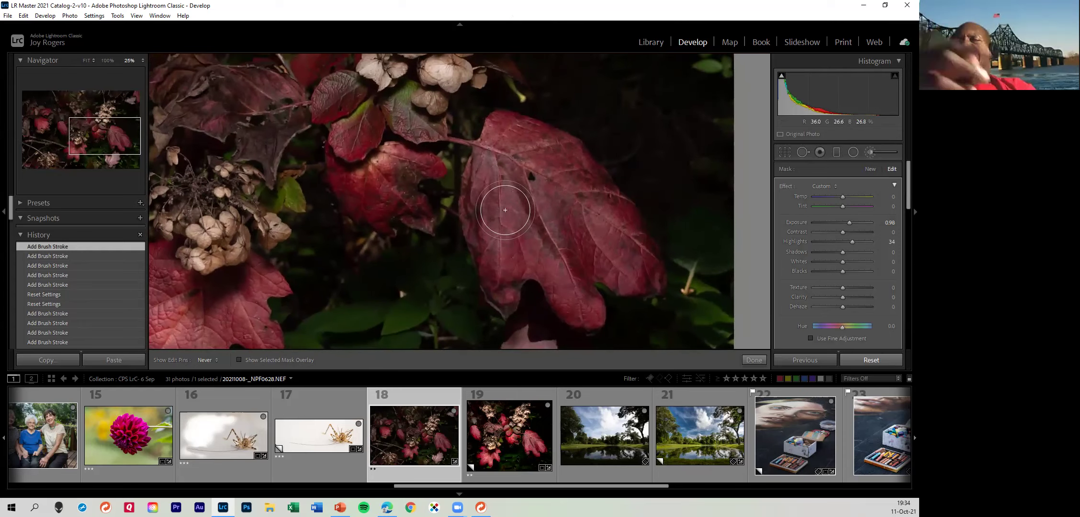
{"action": "mouse_move", "coordinate": [514, 146]}
{"action": "left_mouse_down"}
{"action": "mouse_move", "coordinate": [542, 149]}
{"action": "mouse_move", "coordinate": [604, 204]}
{"action": "mouse_move", "coordinate": [610, 242]}
{"action": "mouse_move", "coordinate": [647, 274]}
{"action": "mouse_move", "coordinate": [549, 266]}
{"action": "mouse_move", "coordinate": [584, 315]}
{"action": "mouse_move", "coordinate": [551, 282]}
{"action": "mouse_move", "coordinate": [504, 287]}
{"action": "mouse_move", "coordinate": [484, 222]}
{"action": "mouse_move", "coordinate": [487, 182]}
{"action": "mouse_move", "coordinate": [508, 149]}
{"action": "mouse_move", "coordinate": [538, 241]}
{"action": "mouse_move", "coordinate": [566, 206]}
{"action": "mouse_move", "coordinate": [548, 188]}
{"action": "left_mouse_up"}
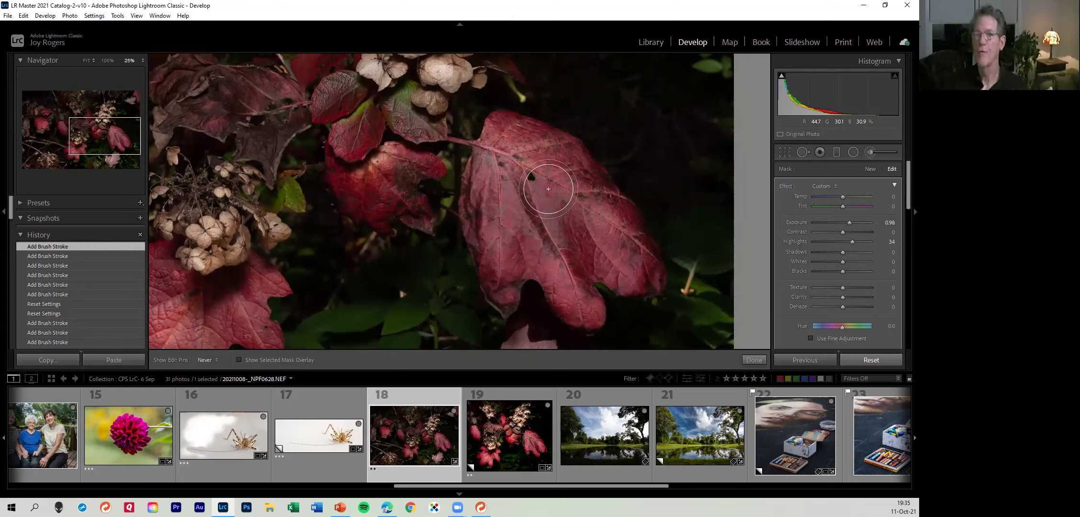
{"action": "mouse_move", "coordinate": [298, 137]}
{"action": "left_mouse_down"}
{"action": "mouse_move", "coordinate": [368, 108]}
{"action": "mouse_move", "coordinate": [356, 93]}
{"action": "mouse_move", "coordinate": [325, 113]}
{"action": "mouse_move", "coordinate": [445, 129]}
{"action": "mouse_move", "coordinate": [401, 110]}
{"action": "mouse_move", "coordinate": [345, 138]}
{"action": "mouse_move", "coordinate": [388, 211]}
{"action": "mouse_move", "coordinate": [436, 182]}
{"action": "mouse_move", "coordinate": [405, 182]}
{"action": "mouse_move", "coordinate": [420, 167]}
{"action": "mouse_move", "coordinate": [374, 159]}
{"action": "mouse_move", "coordinate": [432, 181]}
{"action": "mouse_move", "coordinate": [420, 219]}
{"action": "mouse_move", "coordinate": [354, 172]}
{"action": "mouse_move", "coordinate": [367, 200]}
{"action": "mouse_move", "coordinate": [400, 107]}
{"action": "mouse_move", "coordinate": [436, 125]}
{"action": "mouse_move", "coordinate": [431, 86]}
{"action": "mouse_move", "coordinate": [448, 74]}
{"action": "mouse_move", "coordinate": [413, 126]}
{"action": "mouse_move", "coordinate": [490, 127]}
{"action": "mouse_move", "coordinate": [570, 158]}
{"action": "mouse_move", "coordinate": [616, 207]}
{"action": "mouse_move", "coordinate": [560, 168]}
{"action": "mouse_move", "coordinate": [612, 246]}
{"action": "mouse_move", "coordinate": [617, 234]}
{"action": "mouse_move", "coordinate": [632, 277]}
{"action": "mouse_move", "coordinate": [493, 165]}
{"action": "mouse_move", "coordinate": [584, 245]}
{"action": "mouse_move", "coordinate": [639, 269]}
{"action": "mouse_move", "coordinate": [497, 147]}
{"action": "mouse_move", "coordinate": [611, 260]}
{"action": "mouse_move", "coordinate": [499, 122]}
{"action": "mouse_move", "coordinate": [616, 245]}
{"action": "left_mouse_up"}
{"action": "mouse_move", "coordinate": [563, 265]}
{"action": "left_mouse_down"}
{"action": "mouse_move", "coordinate": [539, 251]}
{"action": "mouse_move", "coordinate": [527, 217]}
{"action": "mouse_move", "coordinate": [579, 288]}
{"action": "mouse_move", "coordinate": [550, 249]}
{"action": "mouse_move", "coordinate": [565, 283]}
{"action": "mouse_move", "coordinate": [521, 267]}
{"action": "mouse_move", "coordinate": [580, 214]}
{"action": "mouse_move", "coordinate": [573, 160]}
{"action": "mouse_move", "coordinate": [550, 158]}
{"action": "mouse_move", "coordinate": [588, 167]}
{"action": "left_mouse_up"}
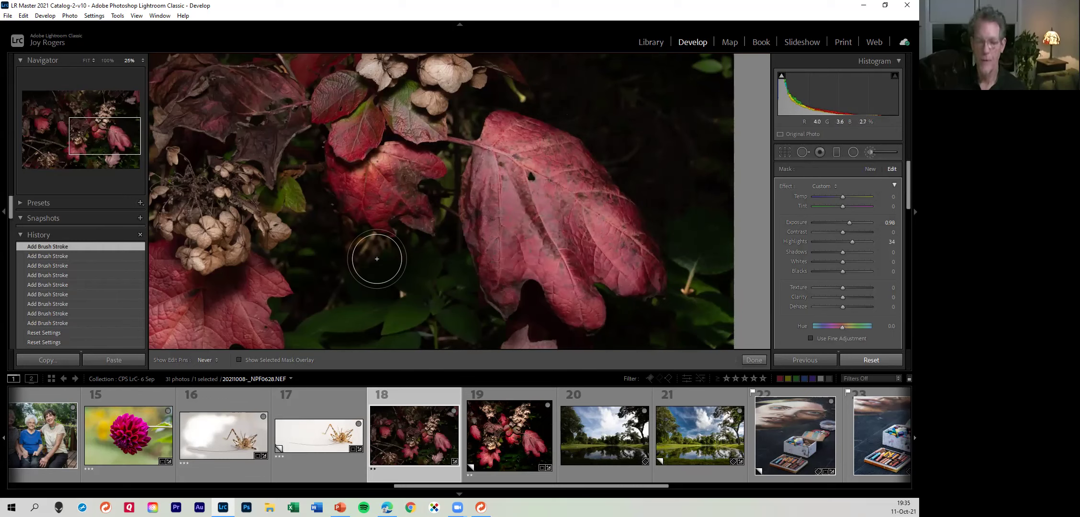
Brush the adjustment over the lower red leaf with its flower cluster and over the wilted leaf above it
{"action": "left_click_drag", "start_coordinate": [592, 252], "coordinate": [689, 205]}
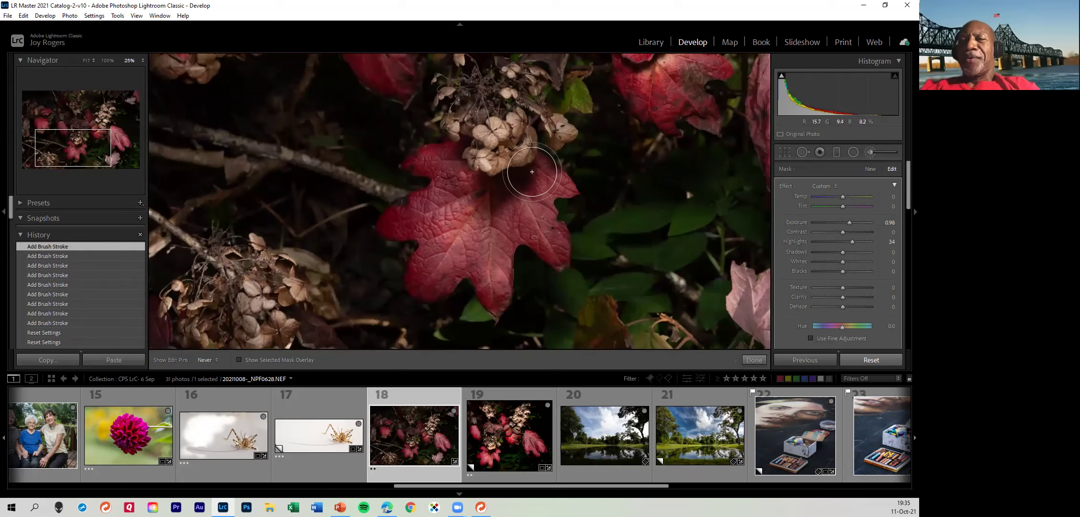
{"action": "mouse_move", "coordinate": [518, 190]}
{"action": "left_mouse_down"}
{"action": "mouse_move", "coordinate": [544, 262]}
{"action": "mouse_move", "coordinate": [524, 233]}
{"action": "mouse_move", "coordinate": [478, 285]}
{"action": "mouse_move", "coordinate": [491, 249]}
{"action": "mouse_move", "coordinate": [445, 285]}
{"action": "mouse_move", "coordinate": [440, 236]}
{"action": "mouse_move", "coordinate": [412, 228]}
{"action": "mouse_move", "coordinate": [444, 205]}
{"action": "mouse_move", "coordinate": [444, 186]}
{"action": "mouse_move", "coordinate": [512, 102]}
{"action": "left_mouse_up"}
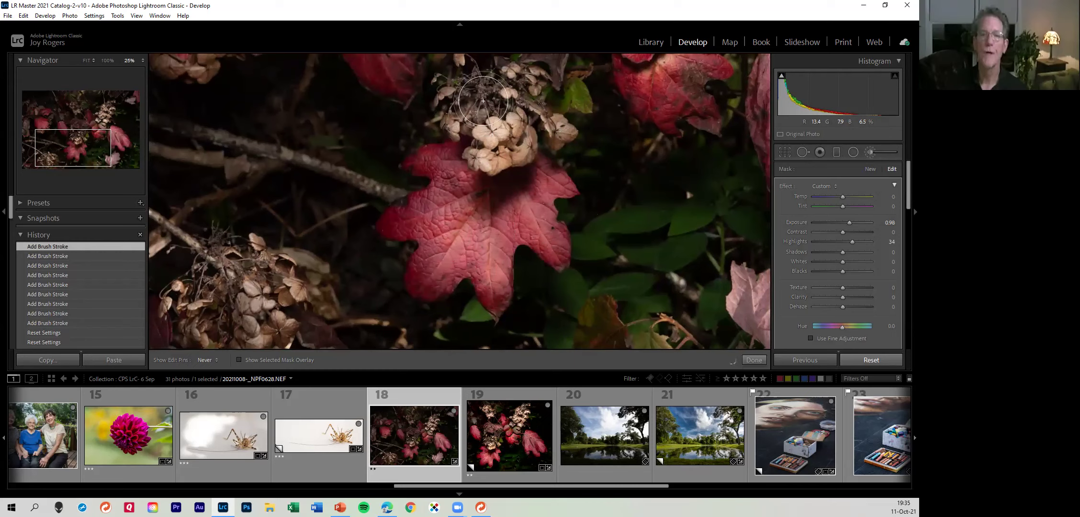
{"action": "left_click_drag", "start_coordinate": [493, 97], "coordinate": [488, 248]}
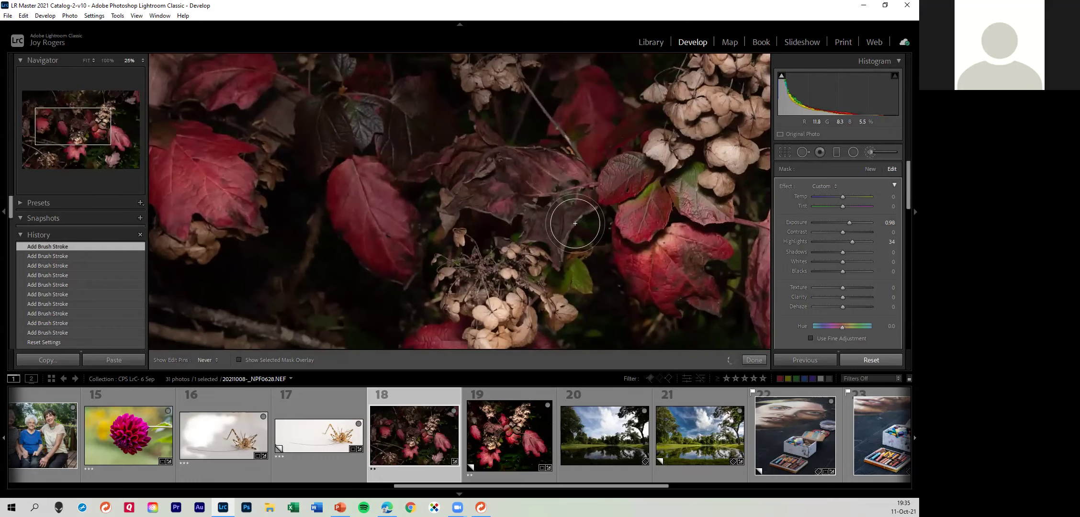
{"action": "mouse_move", "coordinate": [605, 140]}
{"action": "left_mouse_down"}
{"action": "mouse_move", "coordinate": [603, 109]}
{"action": "mouse_move", "coordinate": [590, 115]}
{"action": "left_mouse_up"}
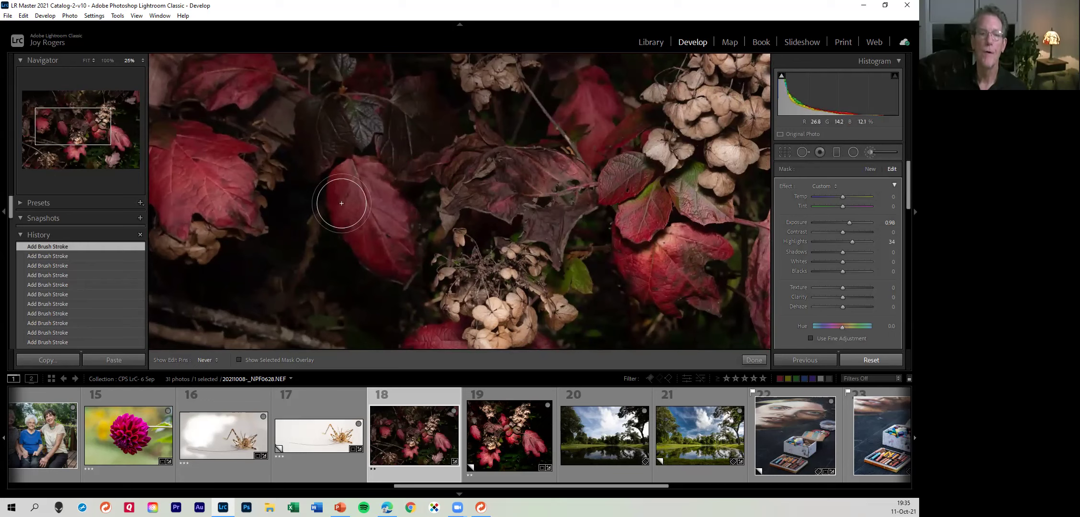
Brush the adjustment over the left and middle red leaves and the small red leaf between the upper flower clusters
{"action": "mouse_move", "coordinate": [363, 177]}
{"action": "left_mouse_down"}
{"action": "mouse_move", "coordinate": [390, 203]}
{"action": "mouse_move", "coordinate": [394, 250]}
{"action": "mouse_move", "coordinate": [356, 186]}
{"action": "mouse_move", "coordinate": [337, 193]}
{"action": "mouse_move", "coordinate": [395, 260]}
{"action": "left_mouse_up"}
{"action": "mouse_move", "coordinate": [188, 125]}
{"action": "left_mouse_down"}
{"action": "mouse_move", "coordinate": [182, 154]}
{"action": "mouse_move", "coordinate": [190, 143]}
{"action": "mouse_move", "coordinate": [217, 156]}
{"action": "mouse_move", "coordinate": [252, 150]}
{"action": "mouse_move", "coordinate": [218, 180]}
{"action": "mouse_move", "coordinate": [240, 212]}
{"action": "left_mouse_up"}
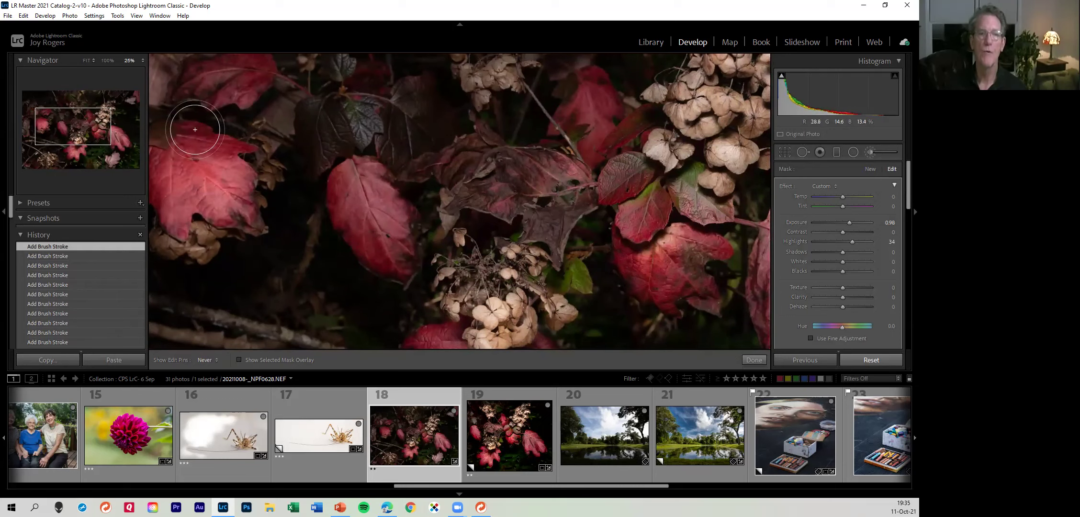
{"action": "mouse_move", "coordinate": [221, 129]}
{"action": "left_mouse_down"}
{"action": "mouse_move", "coordinate": [308, 222]}
{"action": "mouse_move", "coordinate": [244, 218]}
{"action": "mouse_move", "coordinate": [297, 234]}
{"action": "mouse_move", "coordinate": [286, 235]}
{"action": "mouse_move", "coordinate": [332, 205]}
{"action": "mouse_move", "coordinate": [395, 116]}
{"action": "mouse_move", "coordinate": [410, 181]}
{"action": "mouse_move", "coordinate": [429, 116]}
{"action": "mouse_move", "coordinate": [461, 162]}
{"action": "mouse_move", "coordinate": [496, 158]}
{"action": "mouse_move", "coordinate": [474, 177]}
{"action": "mouse_move", "coordinate": [550, 237]}
{"action": "mouse_move", "coordinate": [507, 225]}
{"action": "mouse_move", "coordinate": [484, 150]}
{"action": "mouse_move", "coordinate": [530, 175]}
{"action": "left_mouse_up"}
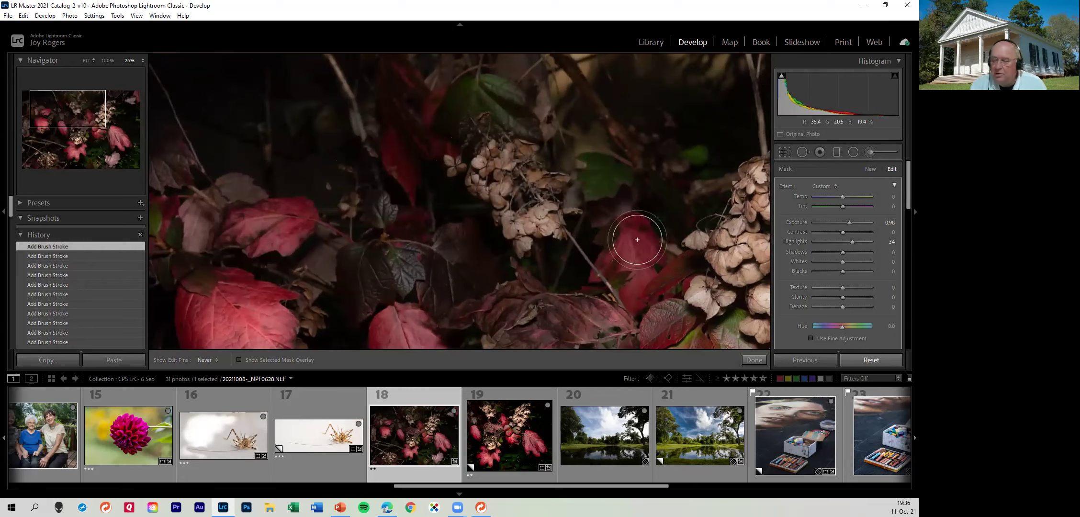
{"action": "mouse_move", "coordinate": [652, 260]}
{"action": "left_mouse_down"}
{"action": "mouse_move", "coordinate": [676, 283]}
{"action": "mouse_move", "coordinate": [628, 317]}
{"action": "mouse_move", "coordinate": [540, 311]}
{"action": "mouse_move", "coordinate": [598, 323]}
{"action": "left_mouse_up"}
{"action": "mouse_move", "coordinate": [627, 184]}
{"action": "left_mouse_down"}
{"action": "mouse_move", "coordinate": [617, 225]}
{"action": "mouse_move", "coordinate": [301, 244]}
{"action": "mouse_move", "coordinate": [507, 148]}
{"action": "left_mouse_up"}
Brush the adjustment over the pale leaf and the red leaf in the photo's upper right corner
{"action": "scroll", "coordinate": [507, 148], "scroll_direction": "down", "scroll_amount": 3}
{"action": "scroll", "coordinate": [507, 147], "scroll_direction": "right", "scroll_amount": 5}
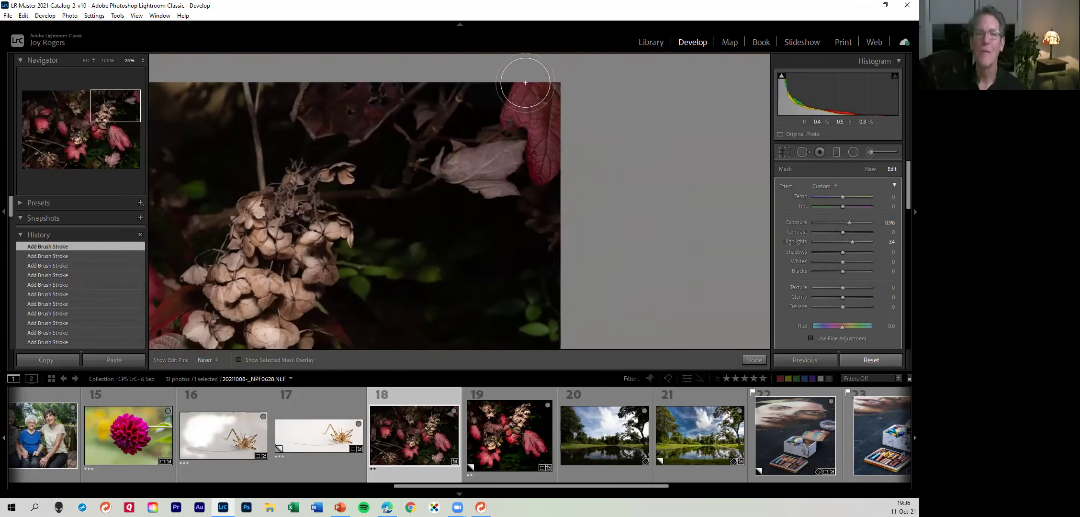
{"action": "mouse_move", "coordinate": [577, 106]}
{"action": "left_mouse_down"}
{"action": "mouse_move", "coordinate": [560, 158]}
{"action": "mouse_move", "coordinate": [557, 85]}
{"action": "mouse_move", "coordinate": [536, 134]}
{"action": "mouse_move", "coordinate": [515, 148]}
{"action": "mouse_move", "coordinate": [539, 102]}
{"action": "mouse_move", "coordinate": [539, 176]}
{"action": "mouse_move", "coordinate": [462, 173]}
{"action": "left_mouse_up"}
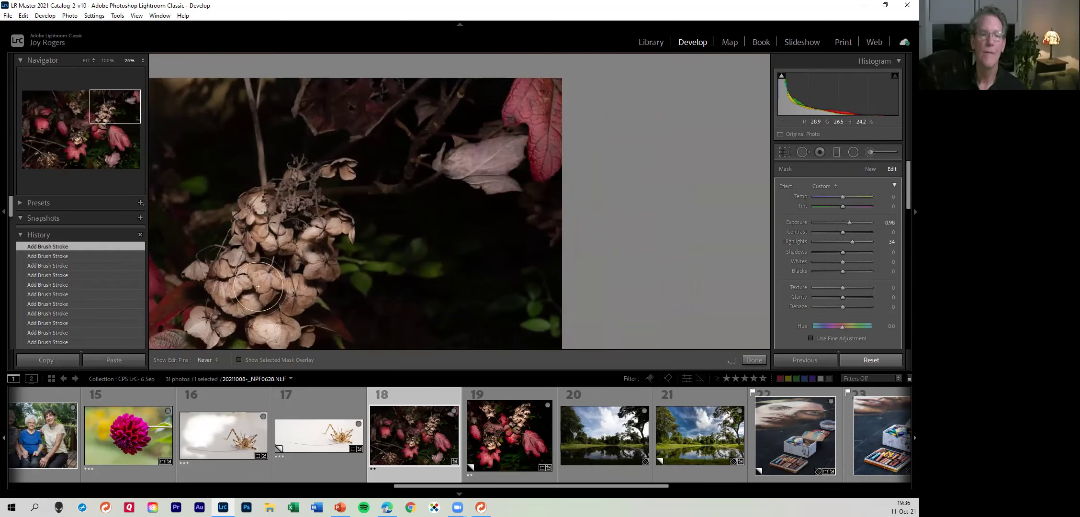
Brush the adjustment over the lower left flower cluster and the upper left red leaves, and fit the whole photo in view
{"action": "mouse_move", "coordinate": [447, 311]}
{"action": "left_mouse_down"}
{"action": "mouse_move", "coordinate": [542, 44]}
{"action": "mouse_move", "coordinate": [581, 181]}
{"action": "mouse_move", "coordinate": [676, 178]}
{"action": "mouse_move", "coordinate": [505, 213]}
{"action": "mouse_move", "coordinate": [696, 189]}
{"action": "left_mouse_up"}
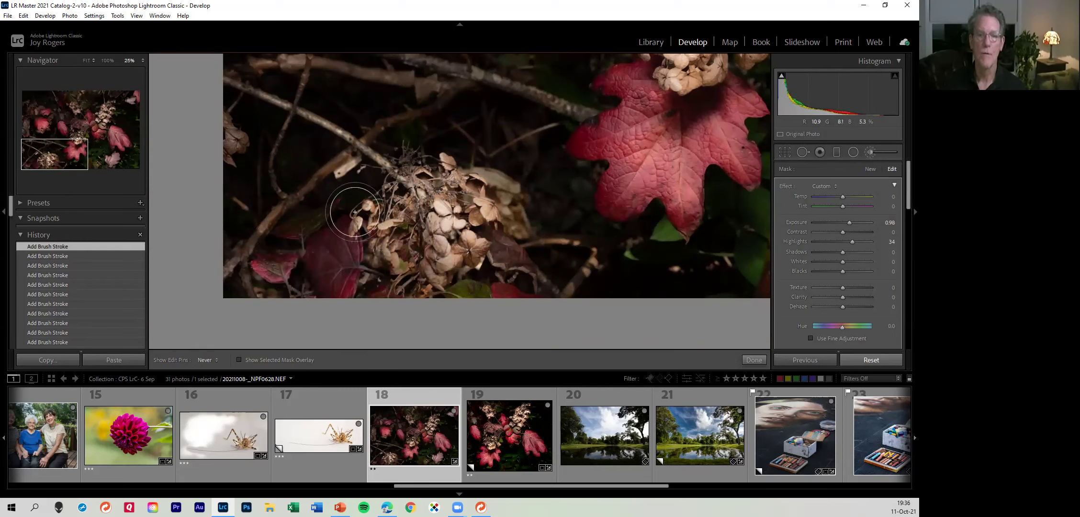
{"action": "mouse_move", "coordinate": [418, 167]}
{"action": "left_mouse_down"}
{"action": "mouse_move", "coordinate": [490, 169]}
{"action": "mouse_move", "coordinate": [607, 249]}
{"action": "left_mouse_up"}
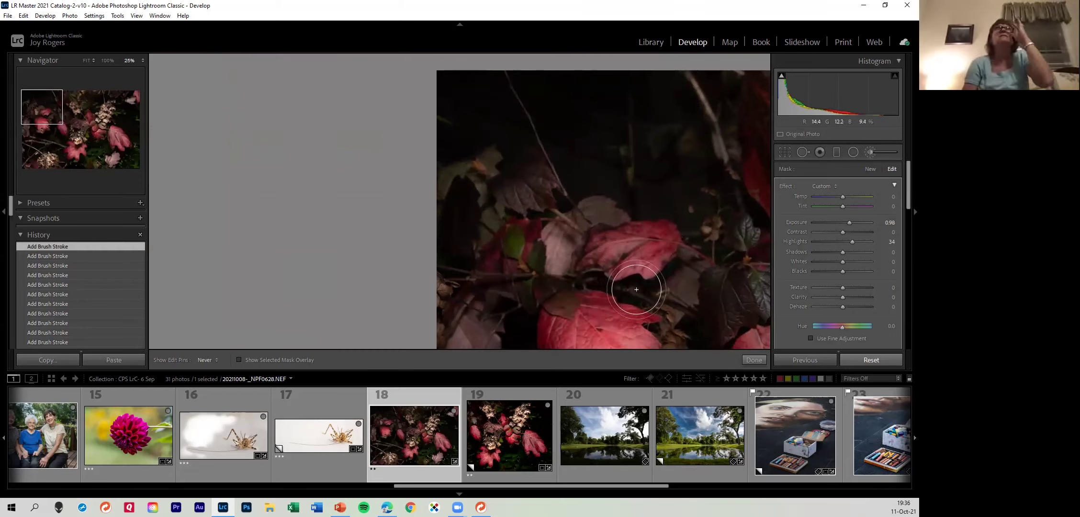
{"action": "left_click_drag", "start_coordinate": [663, 211], "coordinate": [448, 280]}
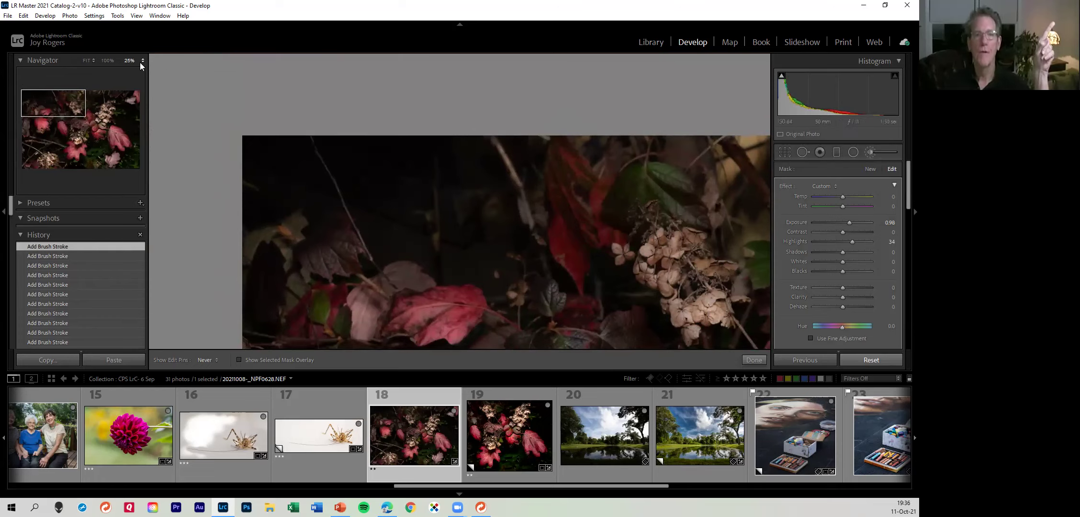
{"action": "left_click", "coordinate": [86, 60]}
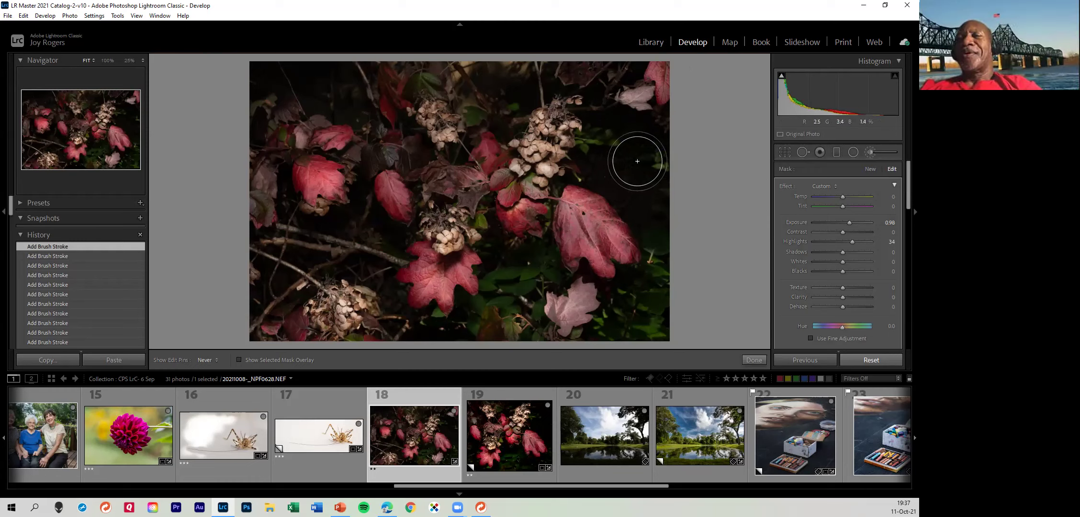
Crop the photo tighter at its original aspect ratio, cutting off most of the leaves in the upper right corner
{"action": "left_click", "coordinate": [781, 152]}
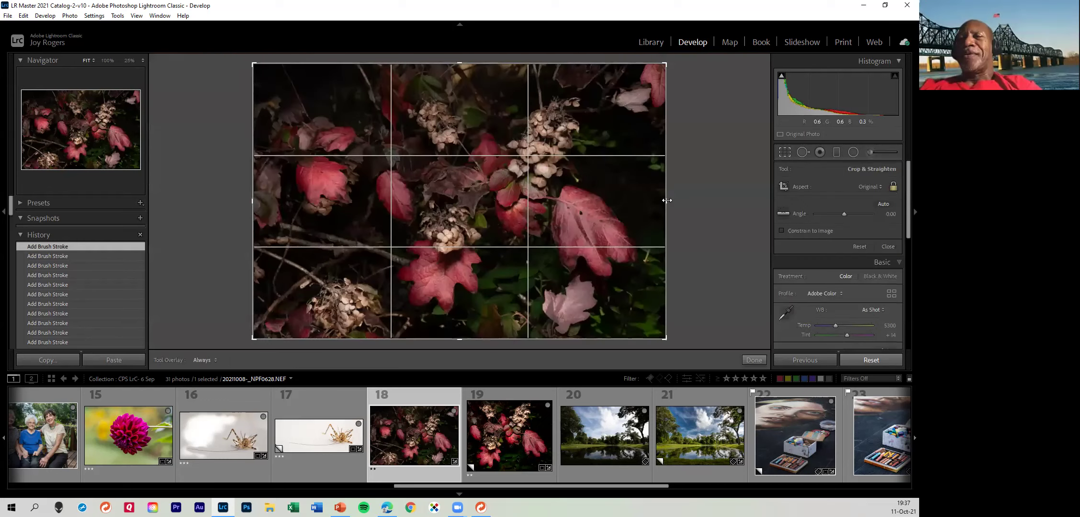
{"action": "left_click_drag", "start_coordinate": [661, 201], "coordinate": [643, 202]}
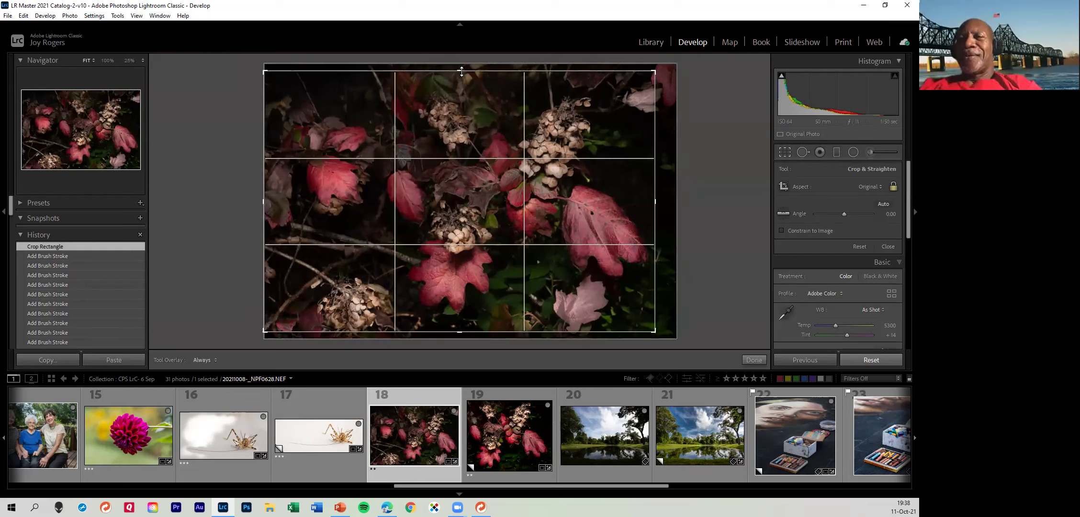
{"action": "left_click_drag", "start_coordinate": [461, 73], "coordinate": [462, 82]}
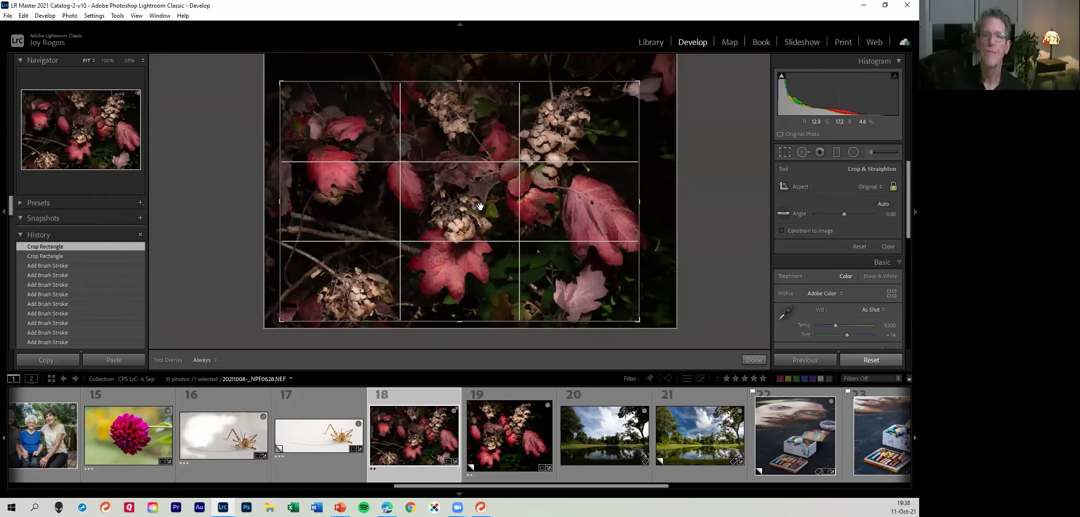
{"action": "key", "text": "Return"}
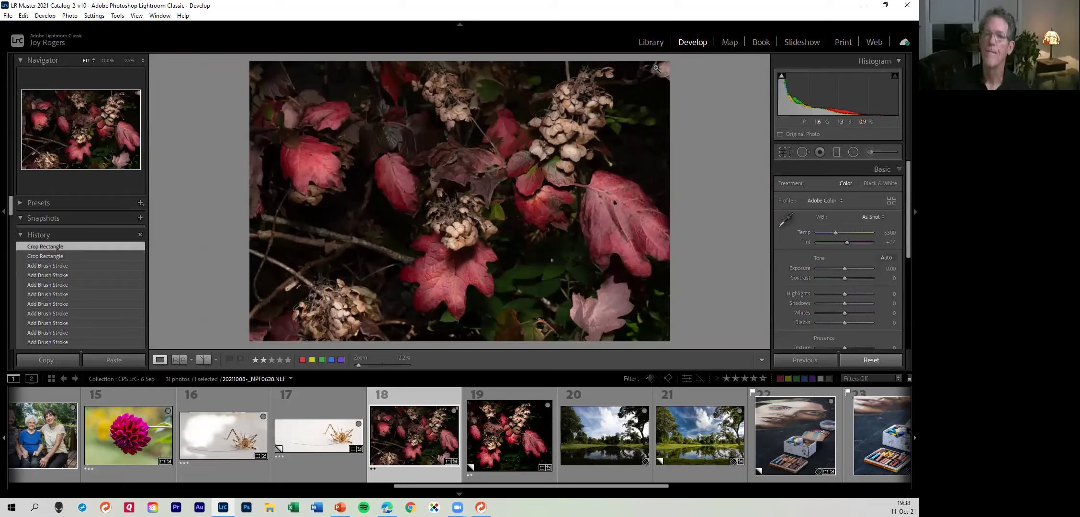
Clone out the remaining pale leaf fragment in the photo's upper right corner with Spot Removal
{"action": "left_click", "coordinate": [803, 152]}
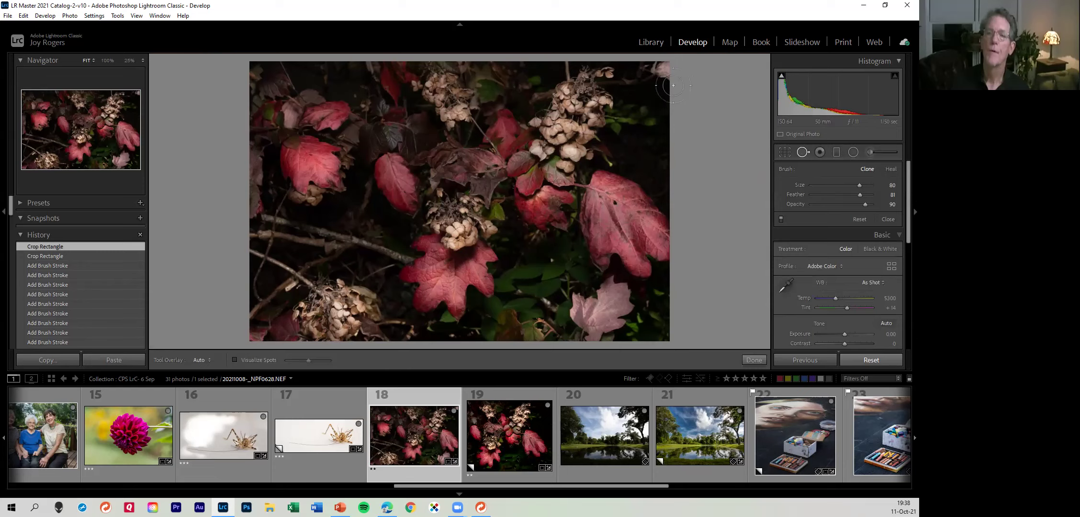
{"action": "left_click_drag", "start_coordinate": [651, 65], "coordinate": [678, 78]}
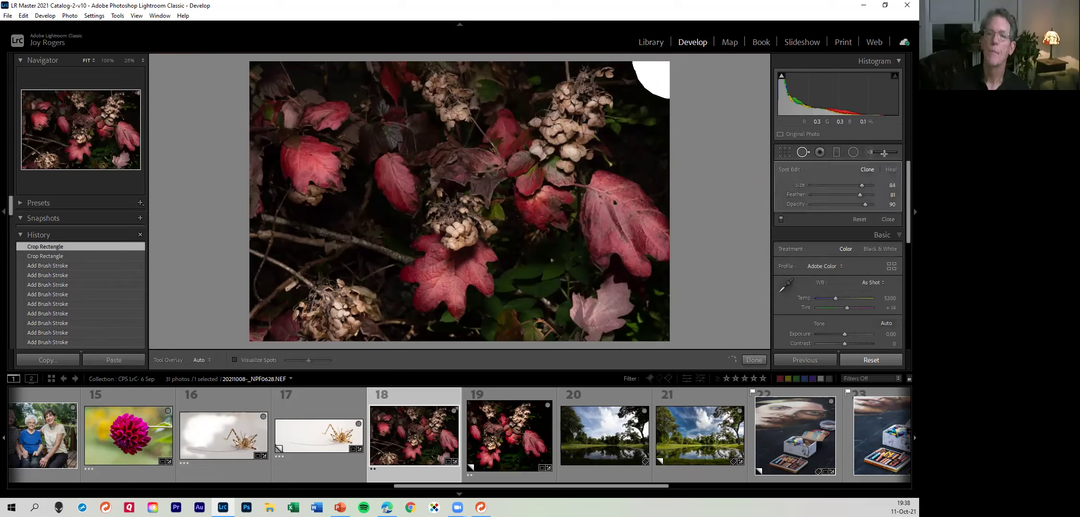
{"action": "key", "text": "ctrl+z"}
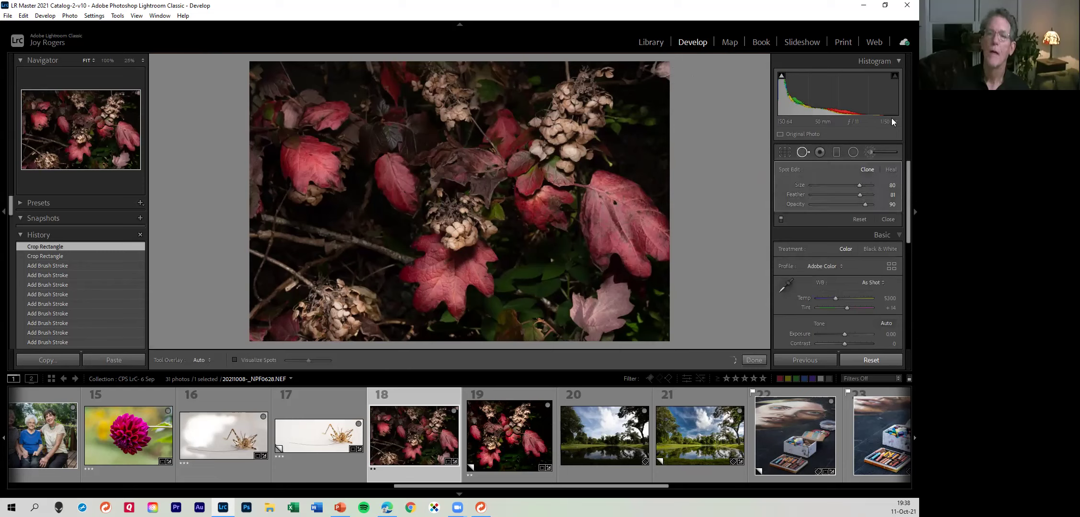
{"action": "key", "text": "ctrl+y"}
{"action": "left_click", "coordinate": [803, 152]}
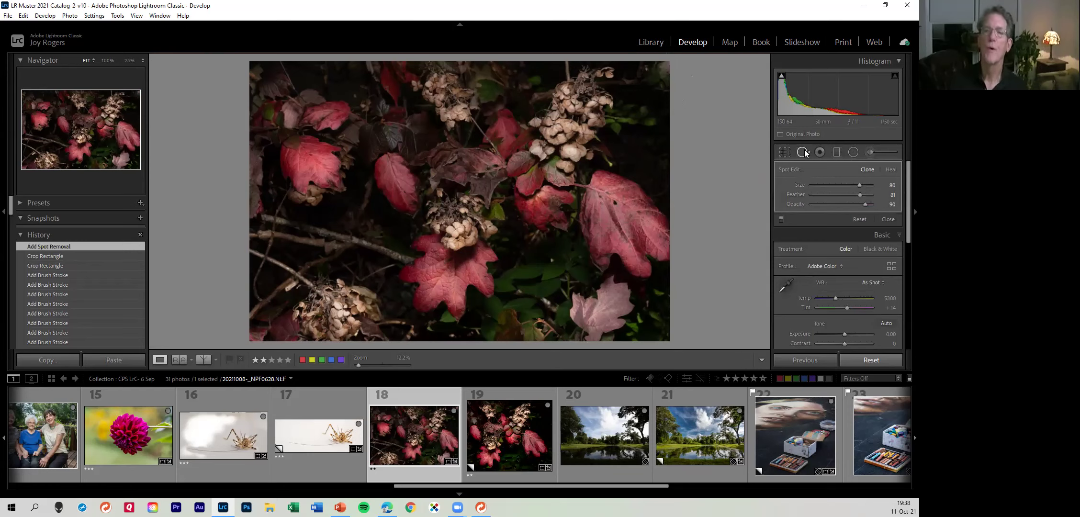
{"action": "left_click", "coordinate": [658, 78]}
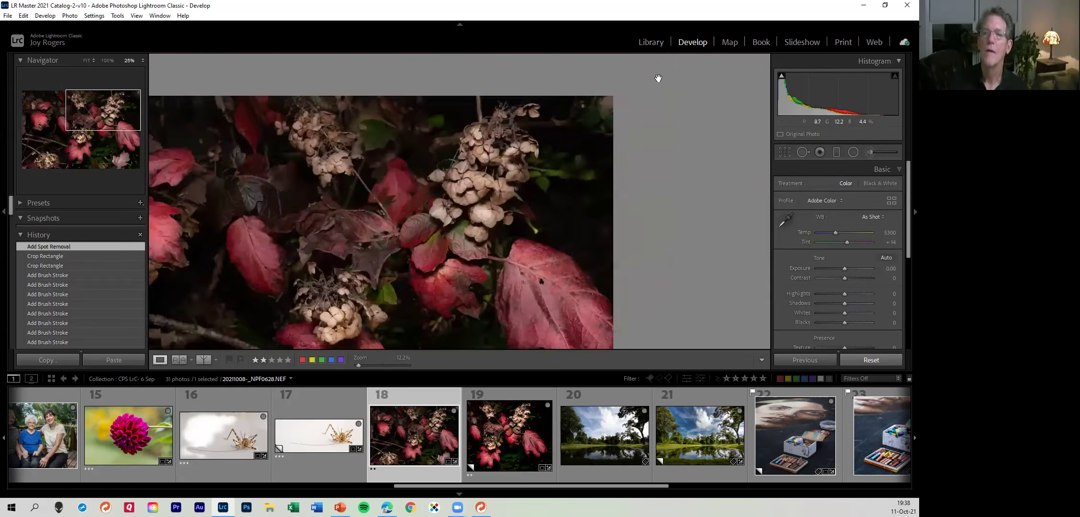
{"action": "left_click", "coordinate": [421, 230]}
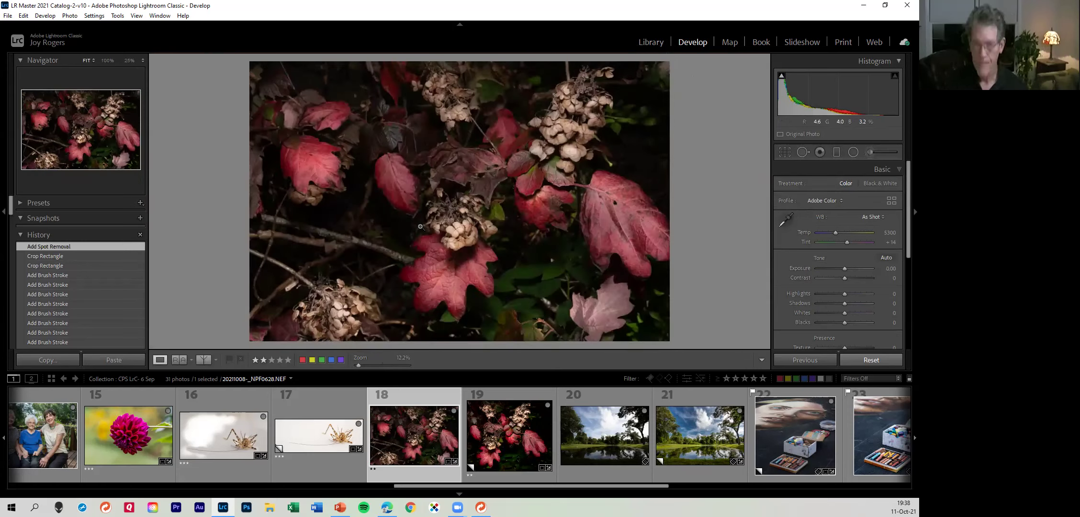
Move the clone source of the corner spot to the dark background just below it
{"action": "left_click", "coordinate": [802, 152]}
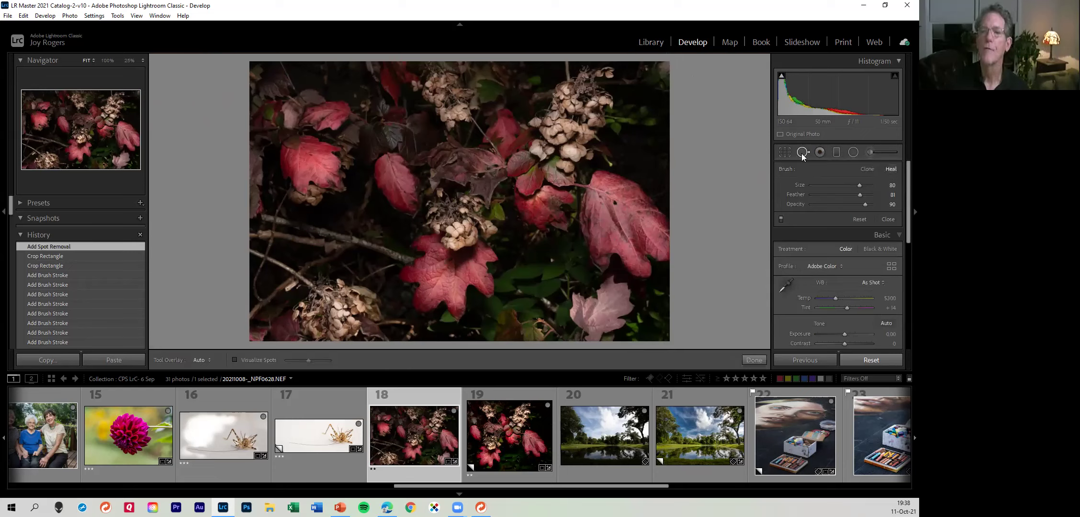
{"action": "left_click_drag", "start_coordinate": [557, 258], "coordinate": [583, 269]}
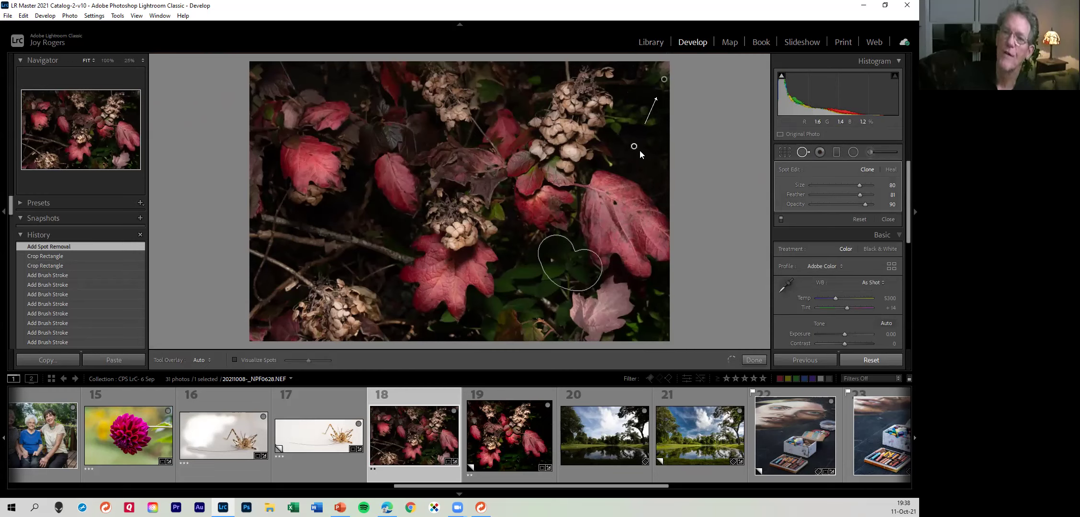
{"action": "left_click_drag", "start_coordinate": [569, 269], "coordinate": [634, 145]}
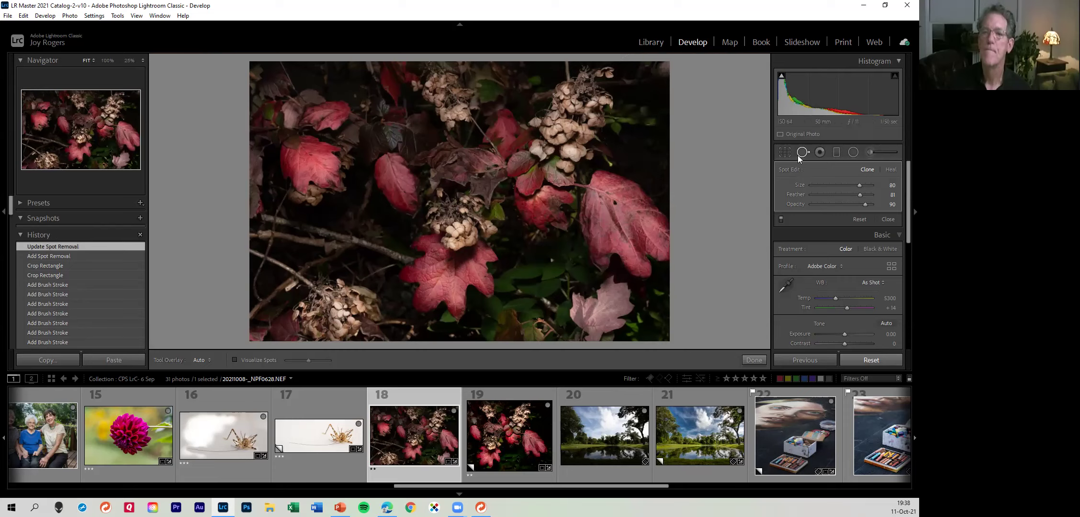
Add further clone strokes along the photo's upper right edge, reposition their source, and finish the spot removal
{"action": "left_click", "coordinate": [657, 151]}
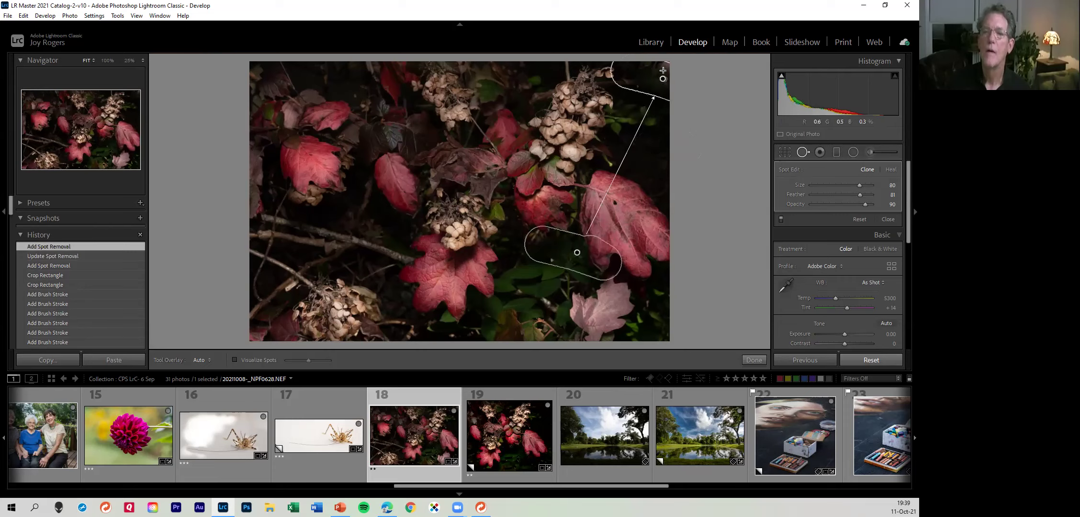
{"action": "left_click_drag", "start_coordinate": [663, 76], "coordinate": [658, 60]}
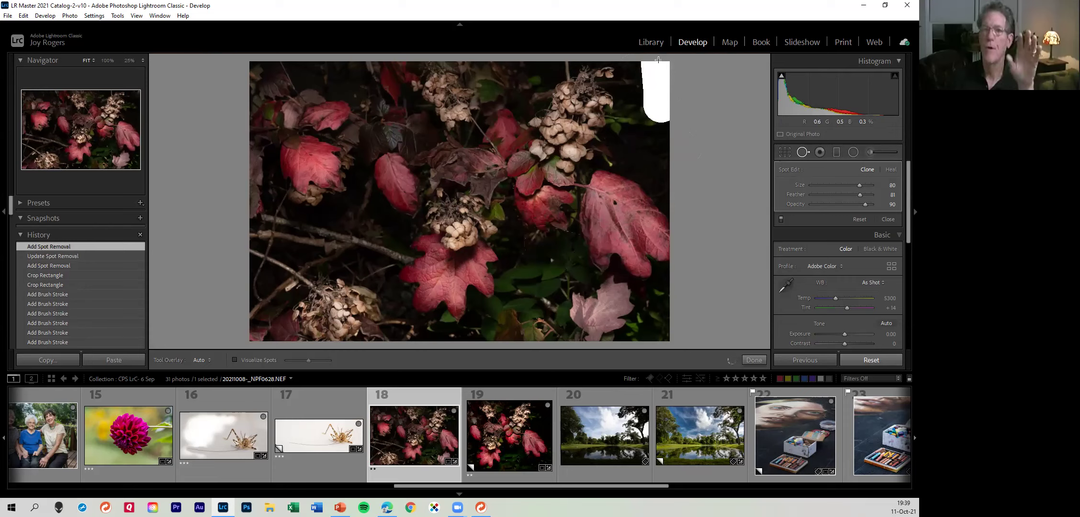
{"action": "left_click_drag", "start_coordinate": [668, 75], "coordinate": [653, 71]}
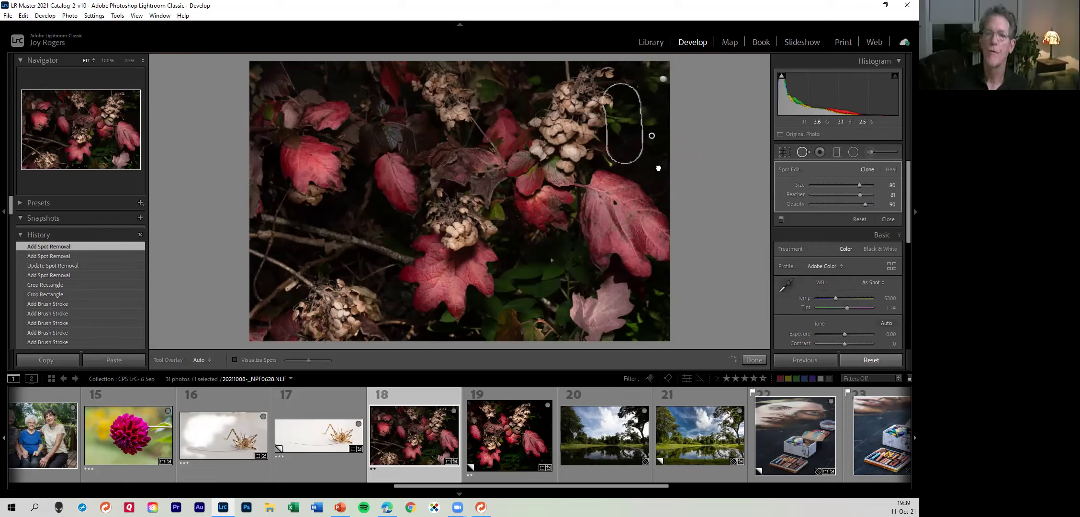
{"action": "left_click", "coordinate": [611, 183]}
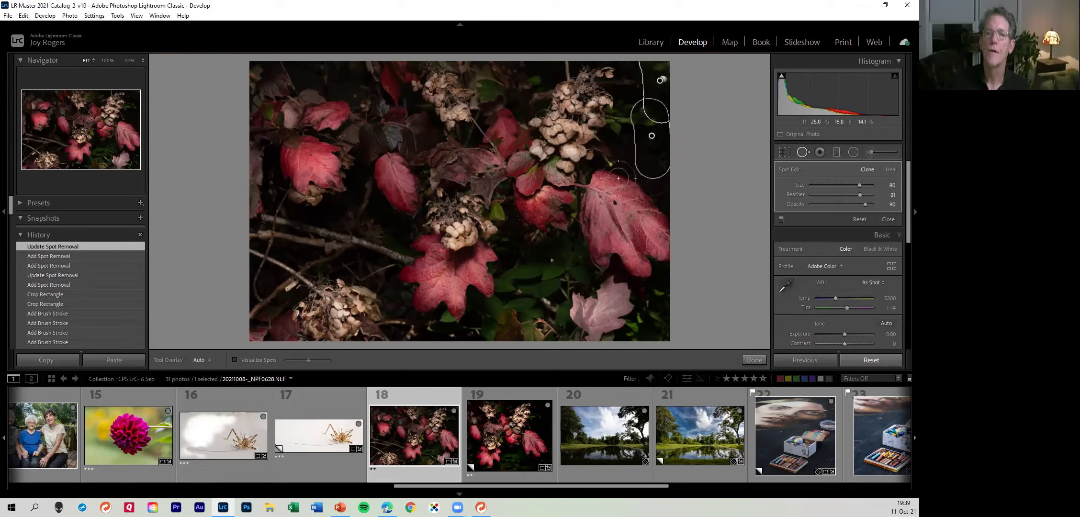
{"action": "left_click", "coordinate": [754, 360]}
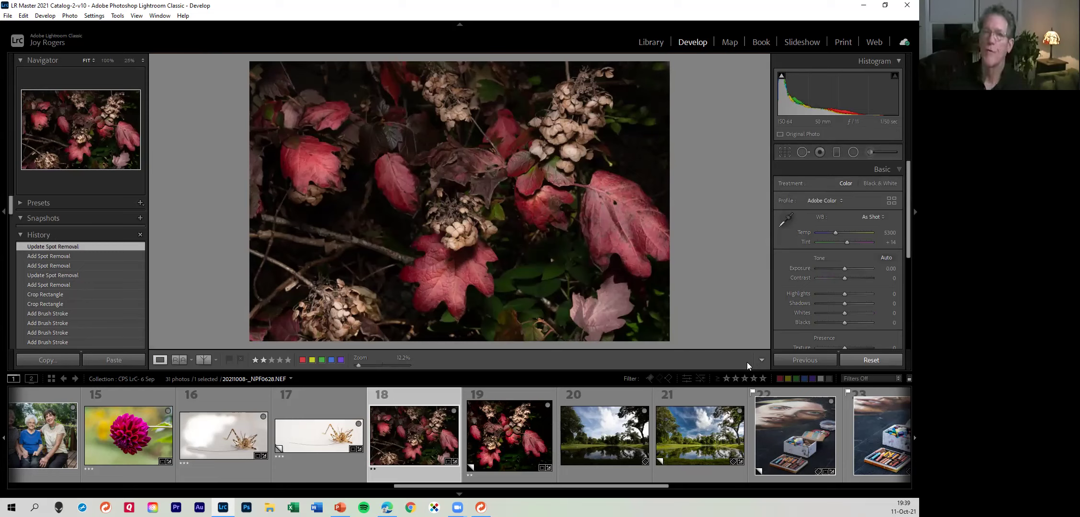
Set the post-crop vignette amount to -100 in the photo's effects
{"action": "left_click", "coordinate": [883, 167]}
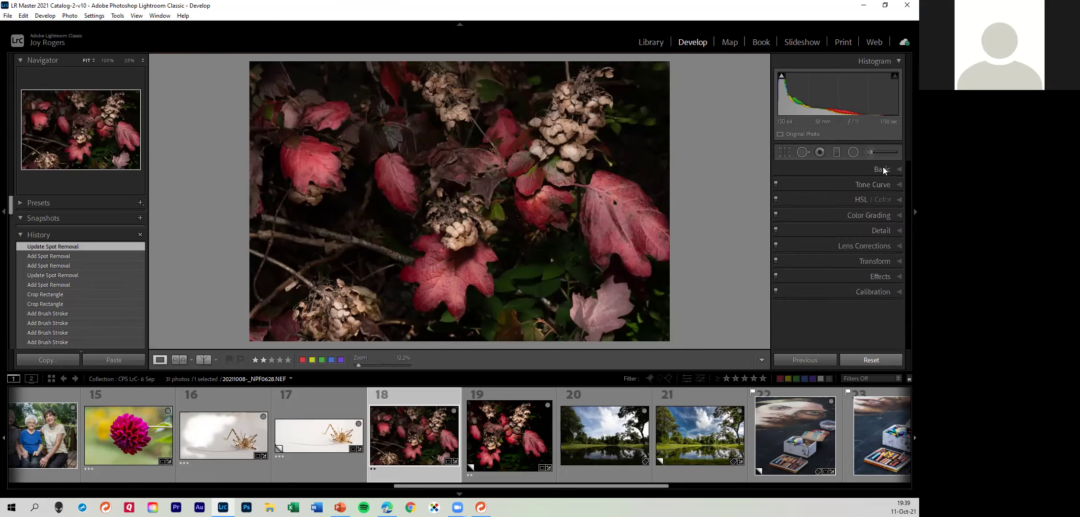
{"action": "left_click", "coordinate": [873, 277]}
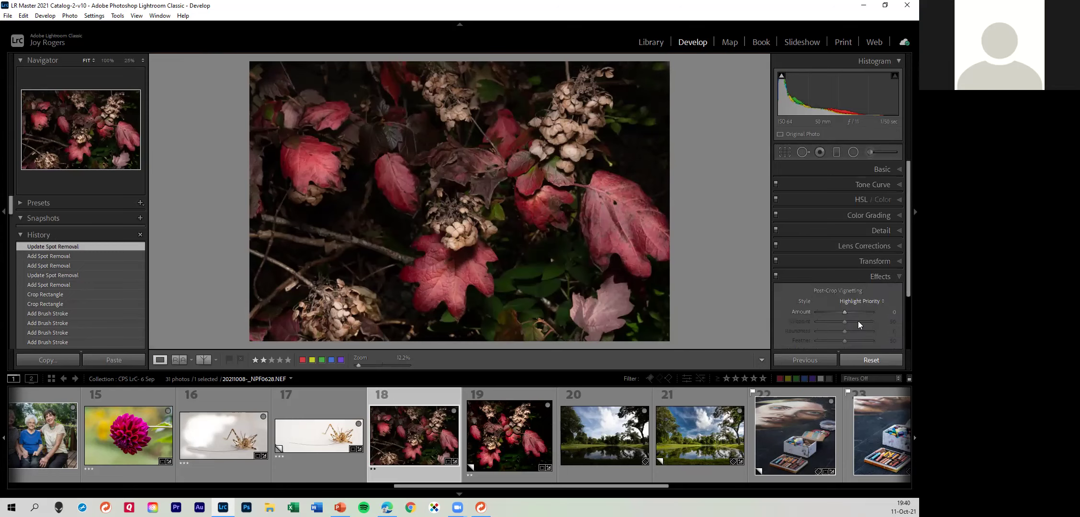
{"action": "left_click_drag", "start_coordinate": [844, 312], "coordinate": [814, 305]}
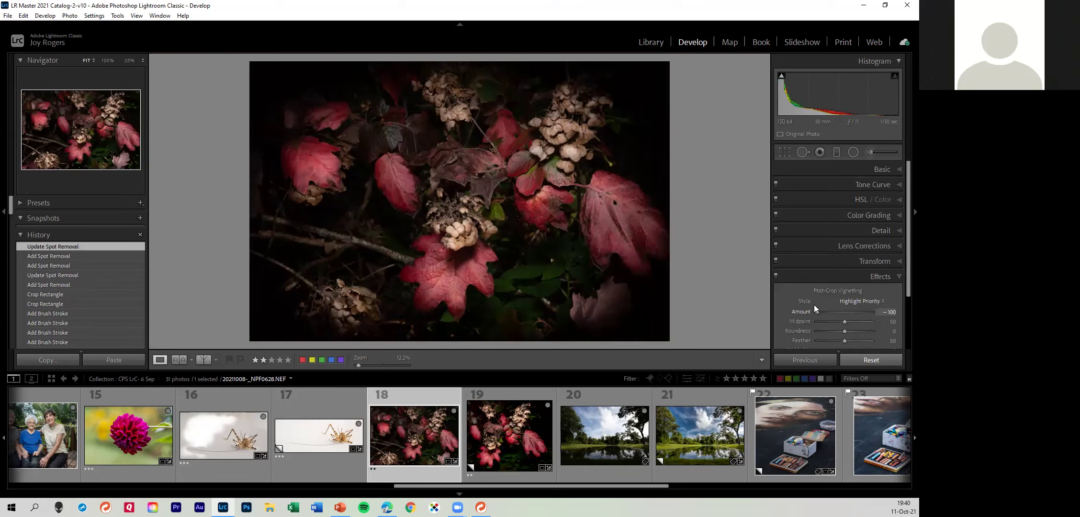
{"action": "left_click_drag", "start_coordinate": [814, 304], "coordinate": [815, 304]}
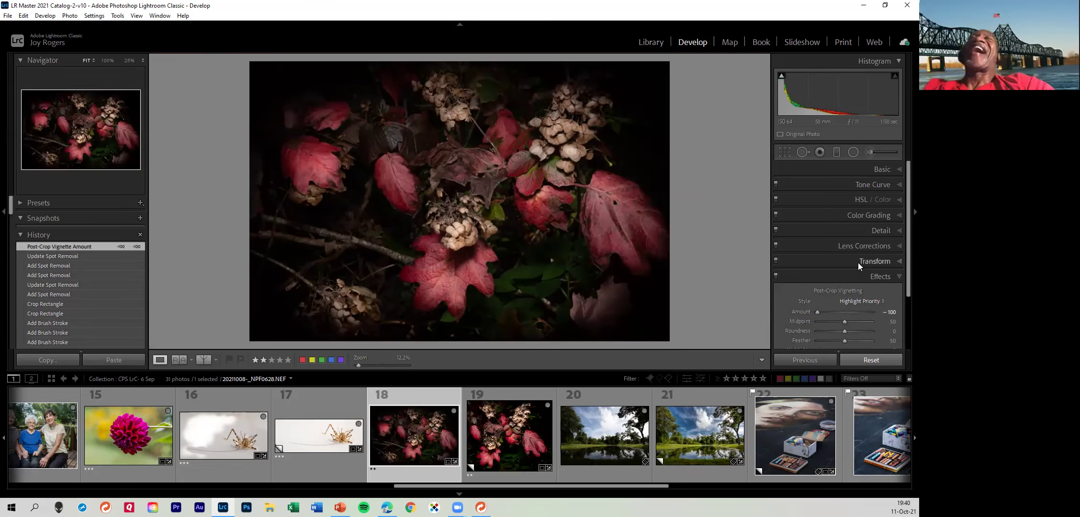
Check the edited copy of the red-leaf photo, and open the reflecting pool photo with its basic adjustments shown
{"action": "left_click", "coordinate": [510, 434]}
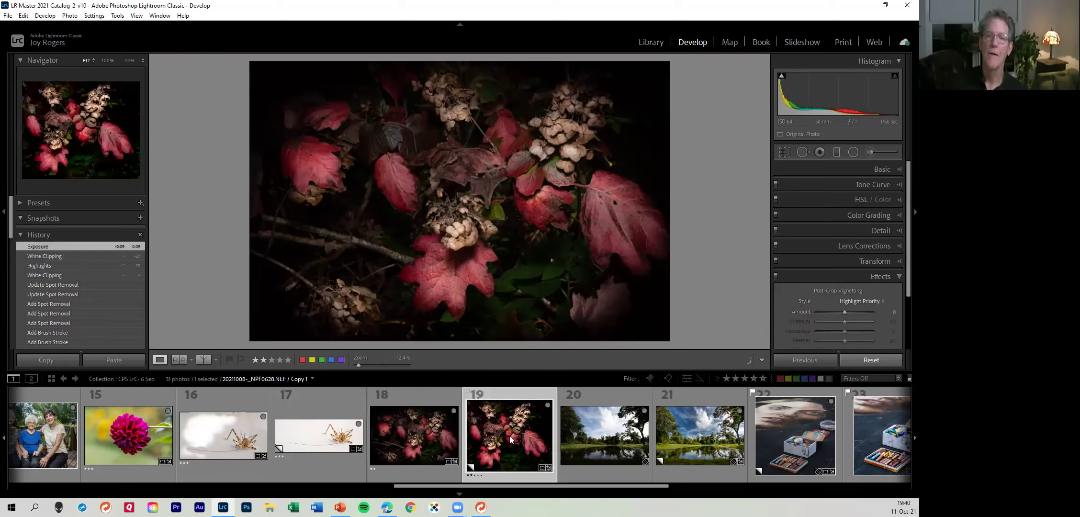
{"action": "left_click", "coordinate": [432, 434]}
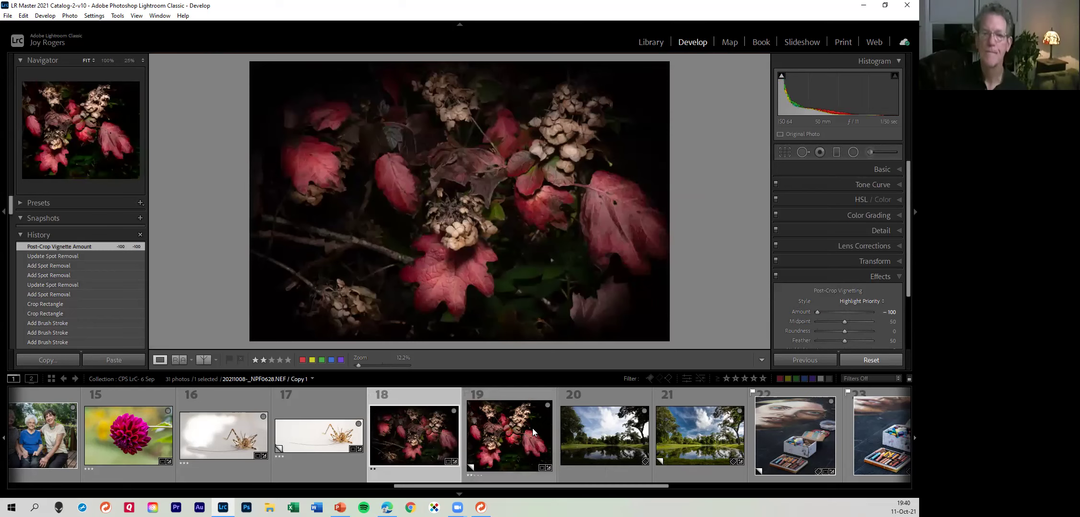
{"action": "left_click", "coordinate": [613, 393]}
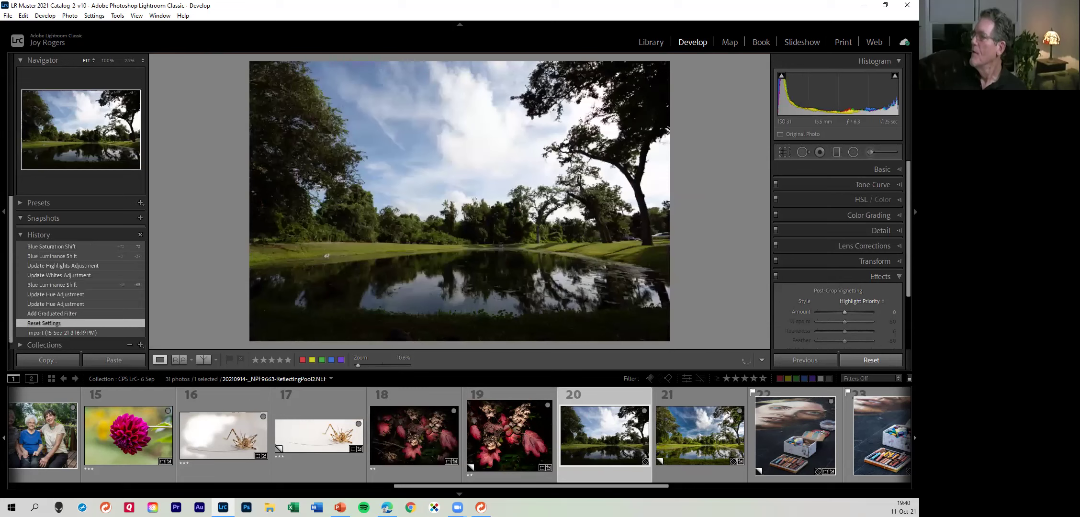
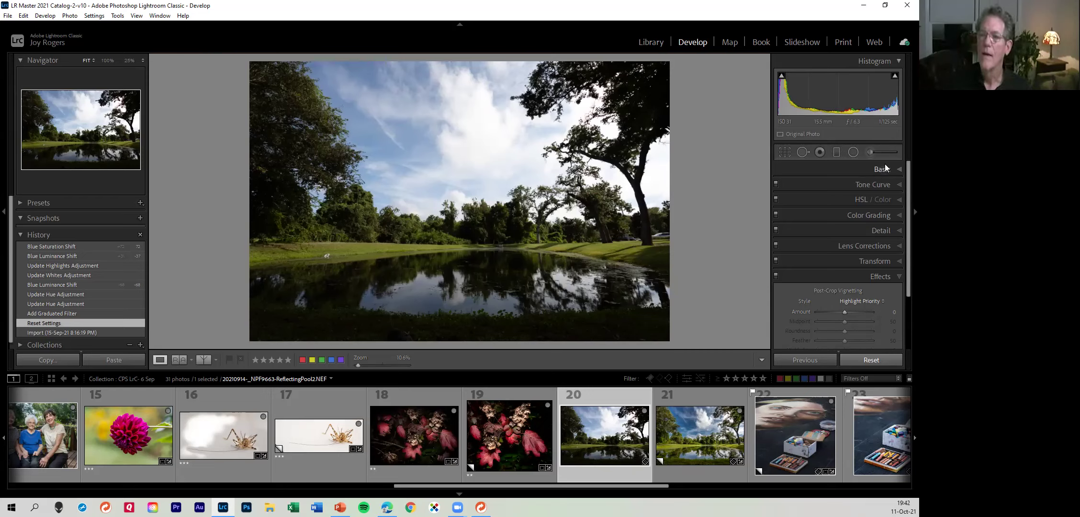
{"action": "left_click", "coordinate": [876, 169]}
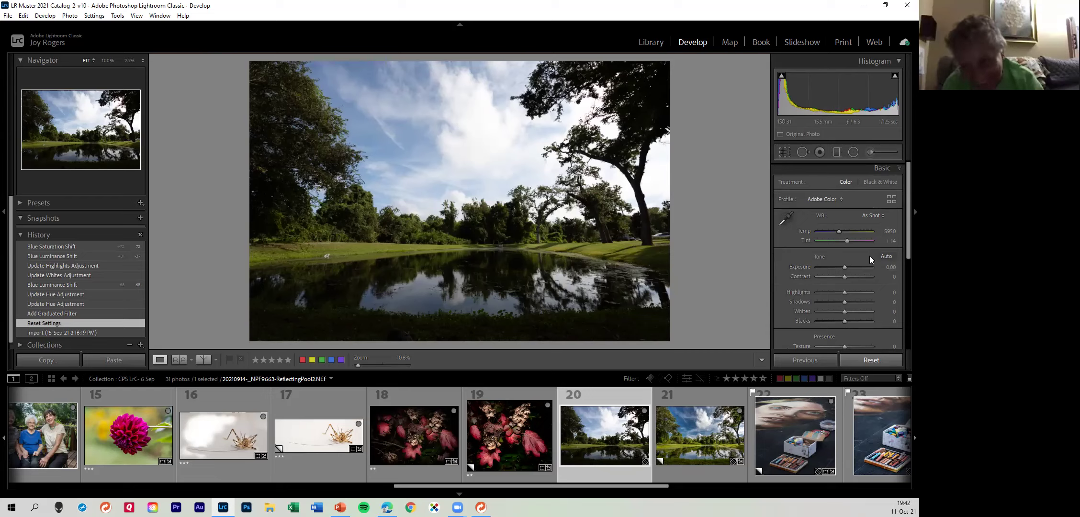
Apply automatic tone to the reflecting pool photo and crop the dark strip off its lower edge with the aspect ratio unlocked
{"action": "left_click", "coordinate": [886, 256]}
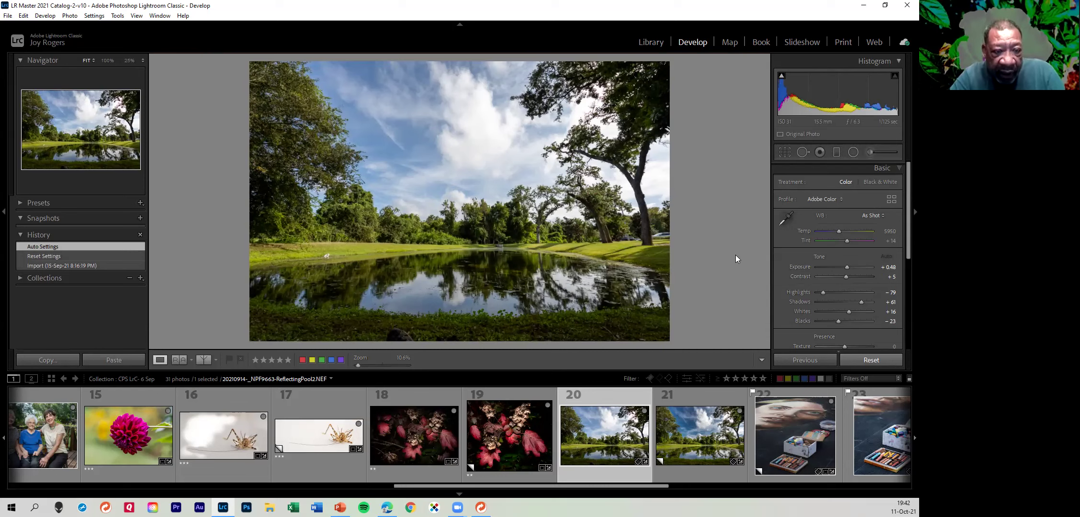
{"action": "left_click", "coordinate": [785, 153]}
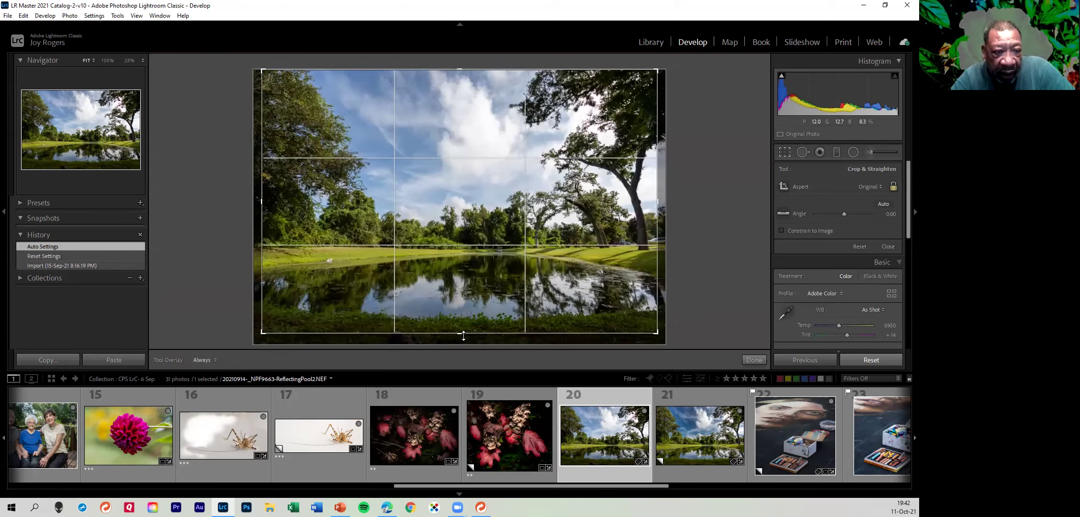
{"action": "left_click", "coordinate": [893, 188]}
{"action": "left_click_drag", "start_coordinate": [460, 339], "coordinate": [470, 331]}
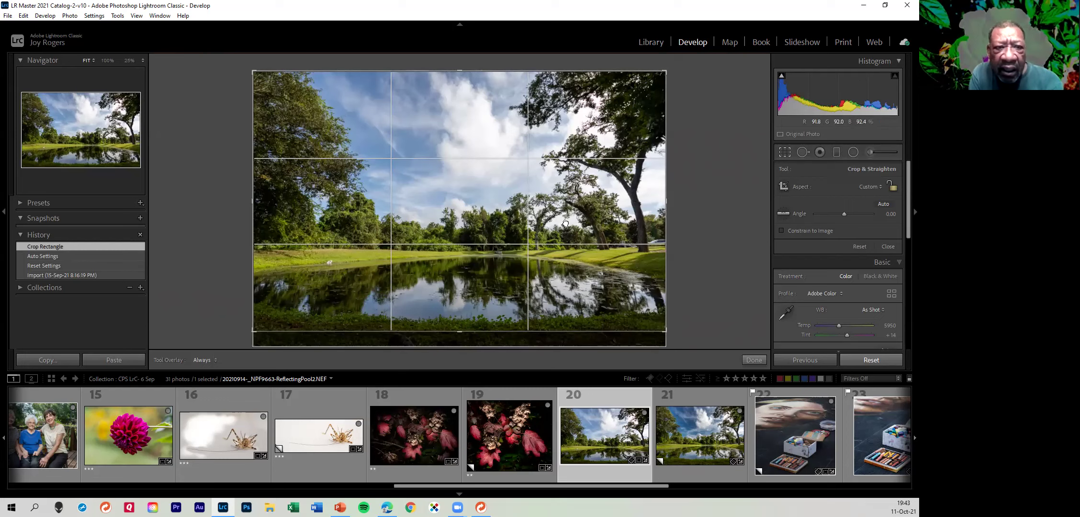
Shrink the crop frame and reposition the photo so the frame covers its lower right part
{"action": "left_click_drag", "start_coordinate": [557, 220], "coordinate": [504, 225]}
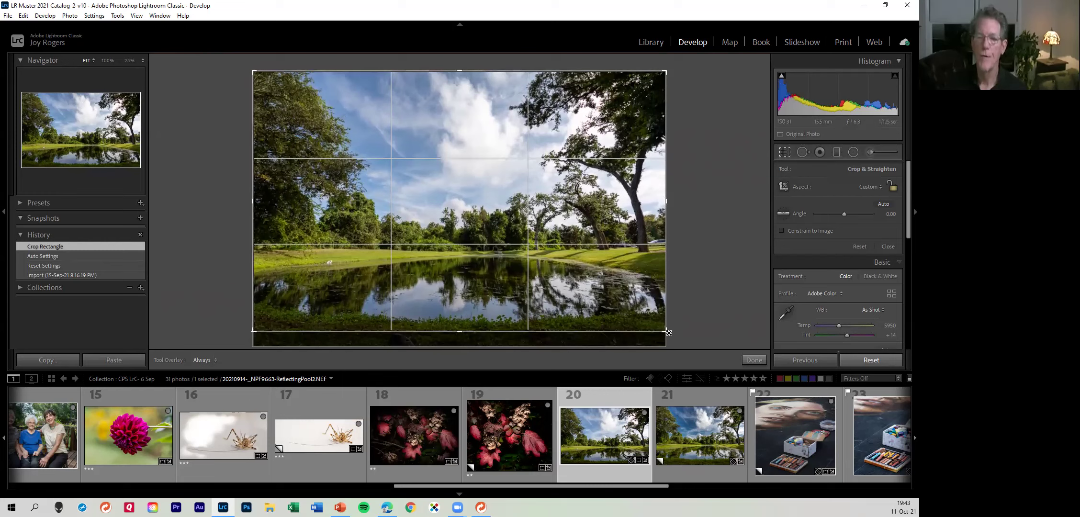
{"action": "left_click_drag", "start_coordinate": [665, 334], "coordinate": [631, 313]}
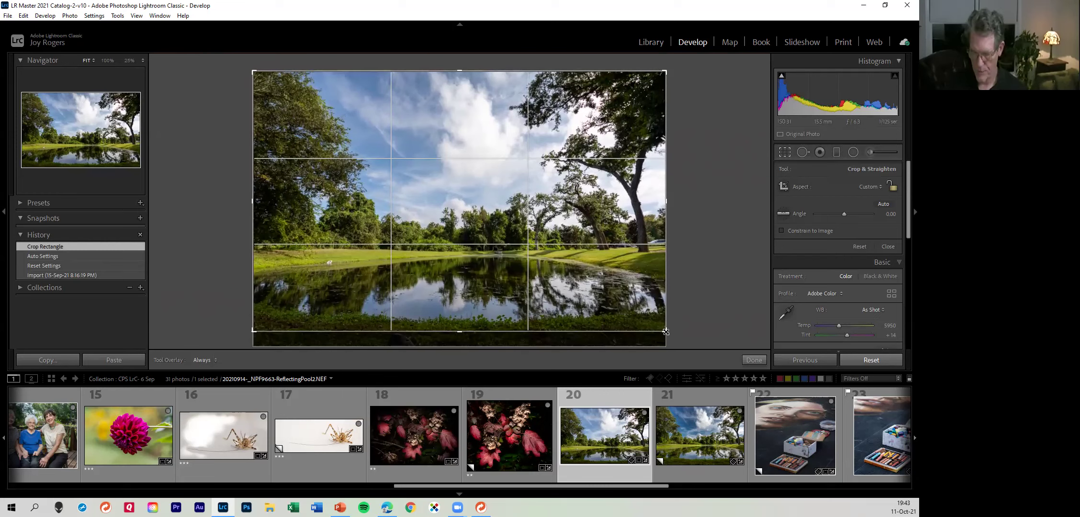
{"action": "left_click_drag", "start_coordinate": [482, 222], "coordinate": [439, 182]}
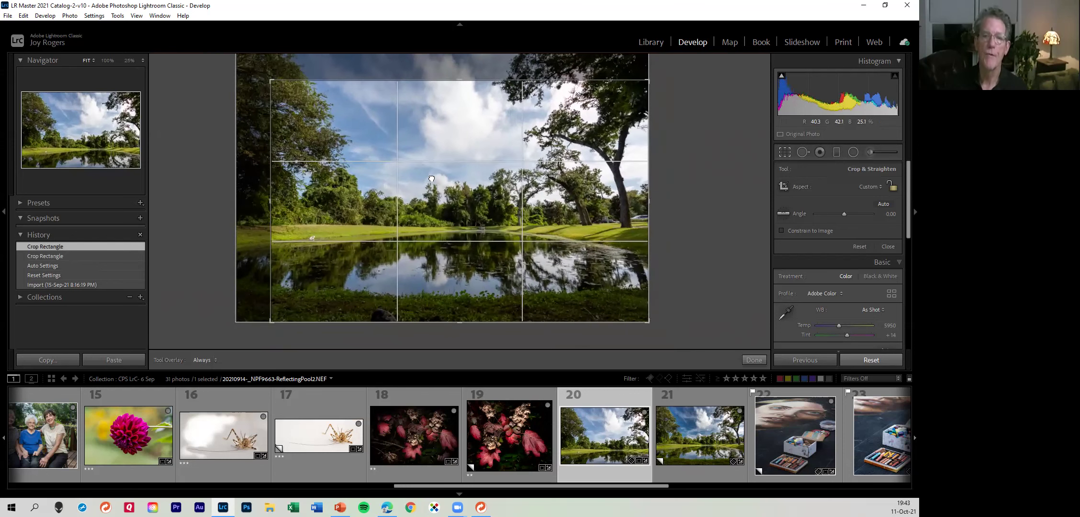
{"action": "left_click", "coordinate": [423, 175]}
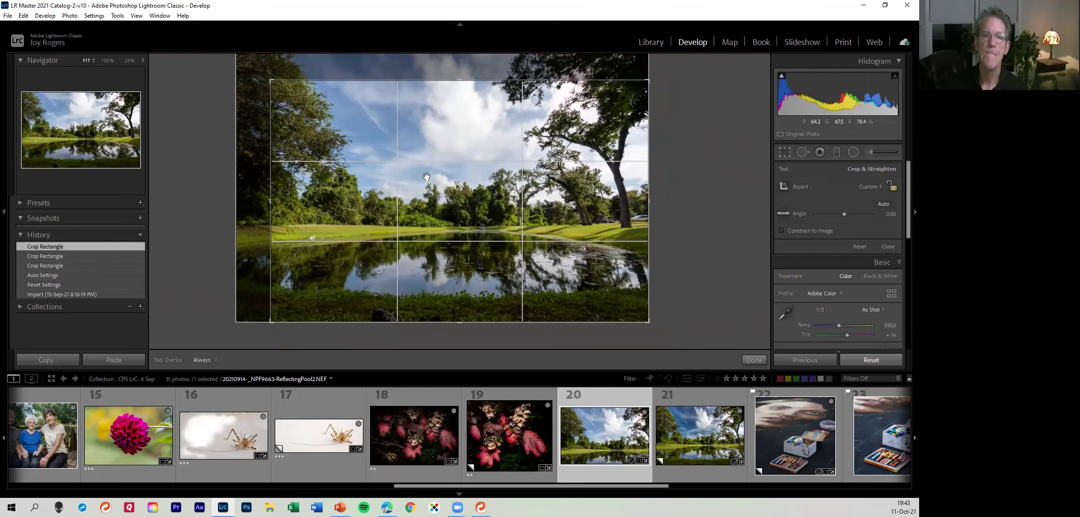
Tighten the crop from its upper left corner, shift the photo down to trim the foreground, and fine-tune the left edge
{"action": "left_click_drag", "start_coordinate": [271, 82], "coordinate": [284, 92]}
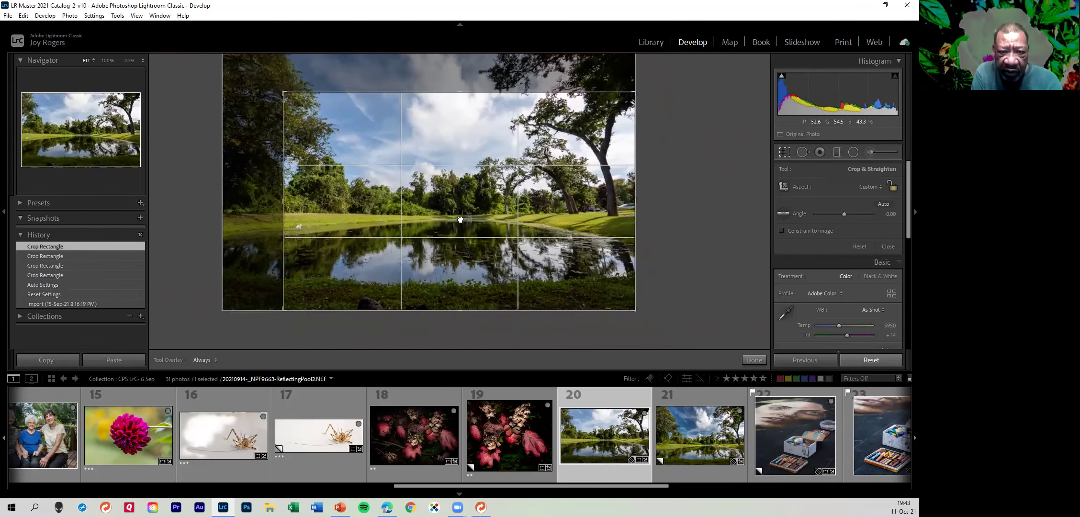
{"action": "left_click_drag", "start_coordinate": [446, 220], "coordinate": [446, 230]}
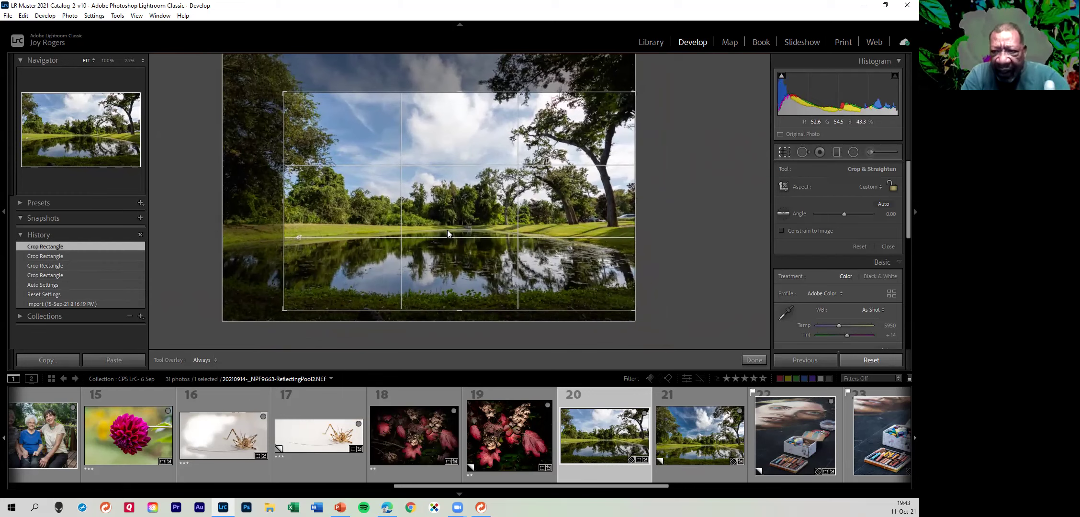
{"action": "left_click", "coordinate": [447, 229]}
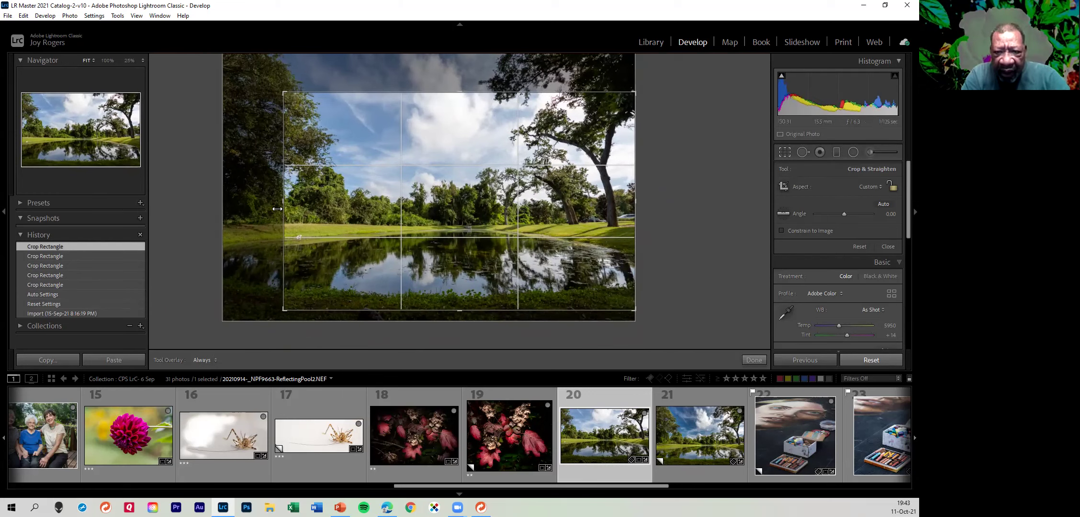
{"action": "mouse_move", "coordinate": [283, 201]}
{"action": "left_mouse_down"}
{"action": "mouse_move", "coordinate": [243, 204]}
{"action": "mouse_move", "coordinate": [282, 204]}
{"action": "left_mouse_up"}
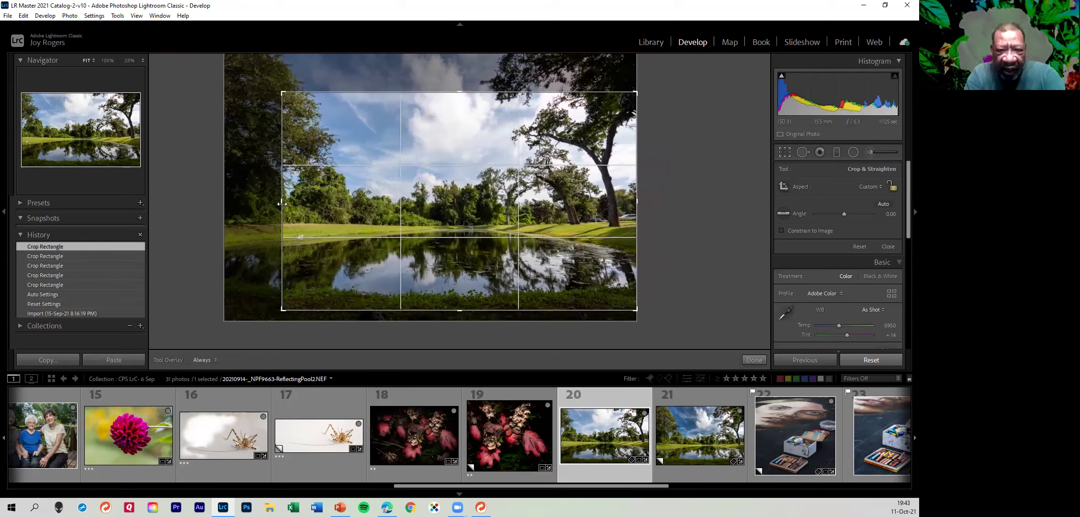
{"action": "left_click_drag", "start_coordinate": [281, 204], "coordinate": [282, 204]}
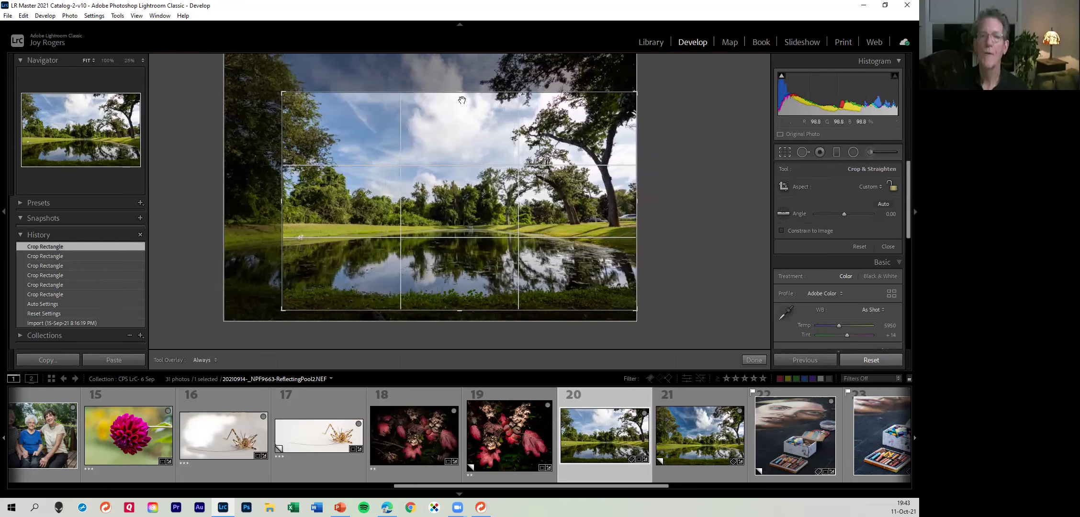
Readjust the crop's upper edge to trim part of the sky, and apply the crop
{"action": "left_click_drag", "start_coordinate": [463, 92], "coordinate": [464, 56]}
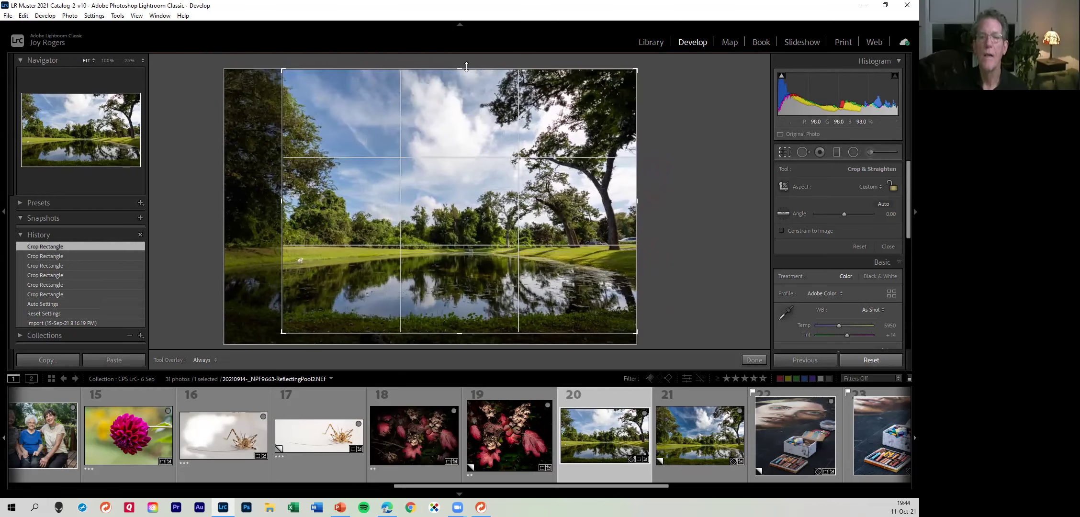
{"action": "left_click_drag", "start_coordinate": [466, 66], "coordinate": [468, 88]}
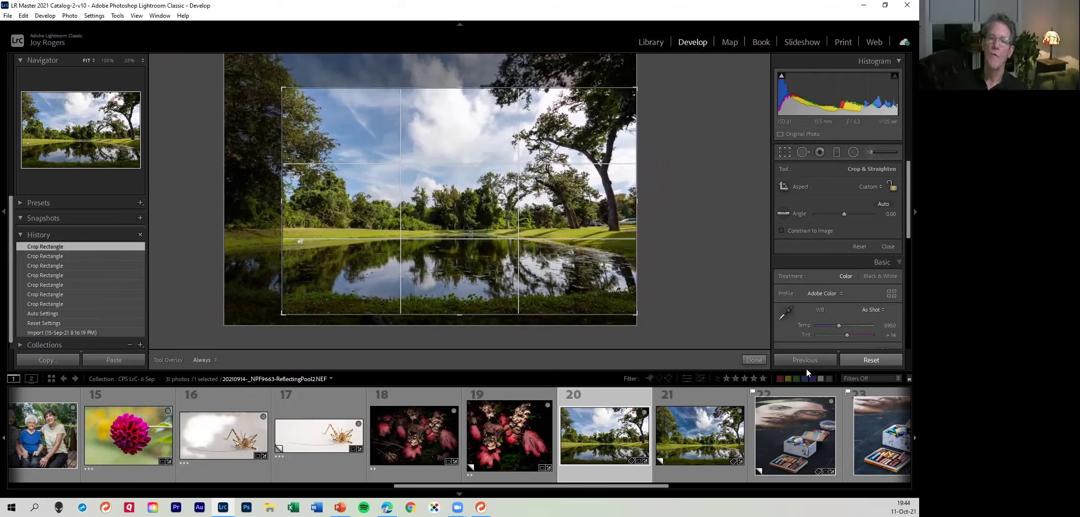
{"action": "left_click", "coordinate": [754, 360]}
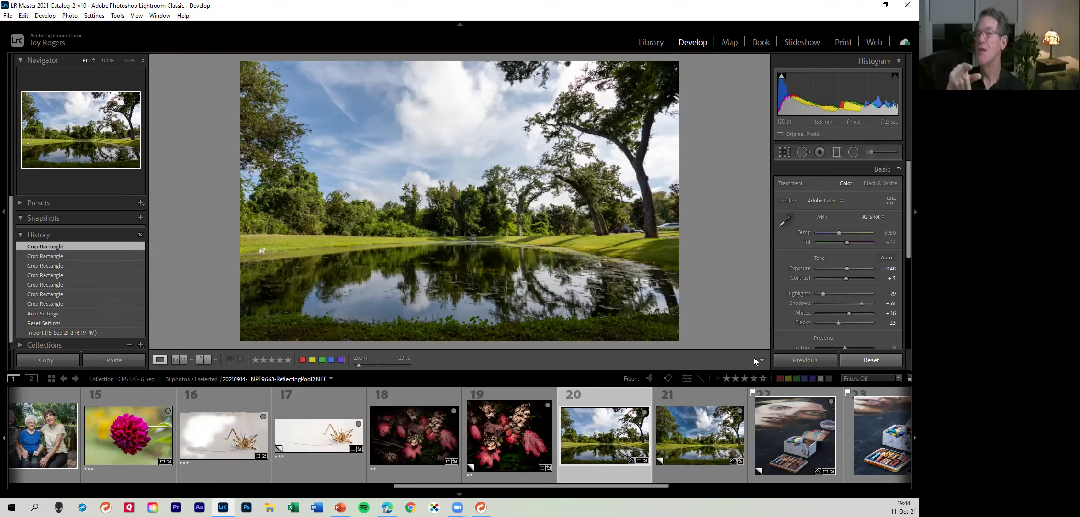
Add a graduated filter from the top of the sky to the pool's far bank, with exposure 0.98 and highlights 34
{"action": "left_click", "coordinate": [836, 152]}
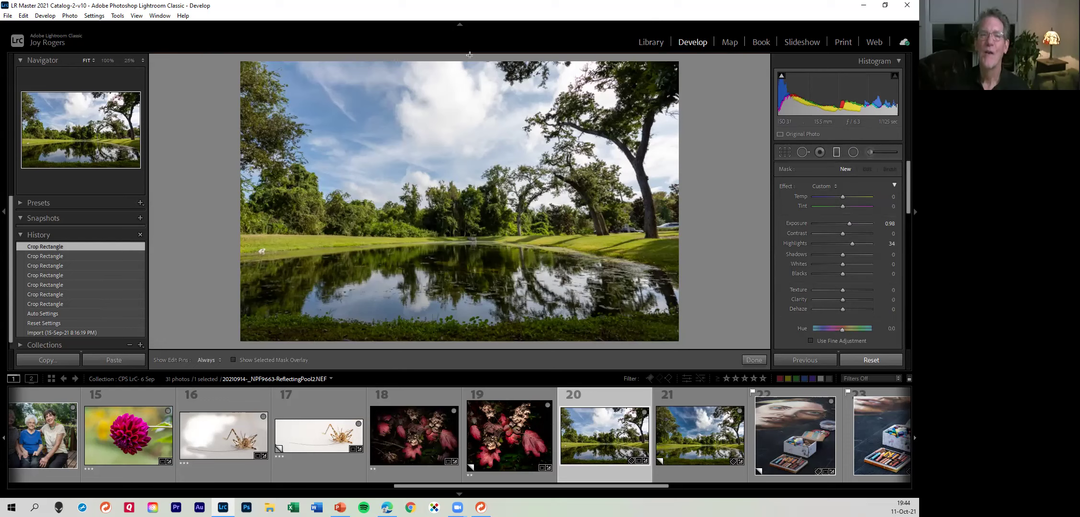
{"action": "left_click_drag", "start_coordinate": [469, 56], "coordinate": [466, 232]}
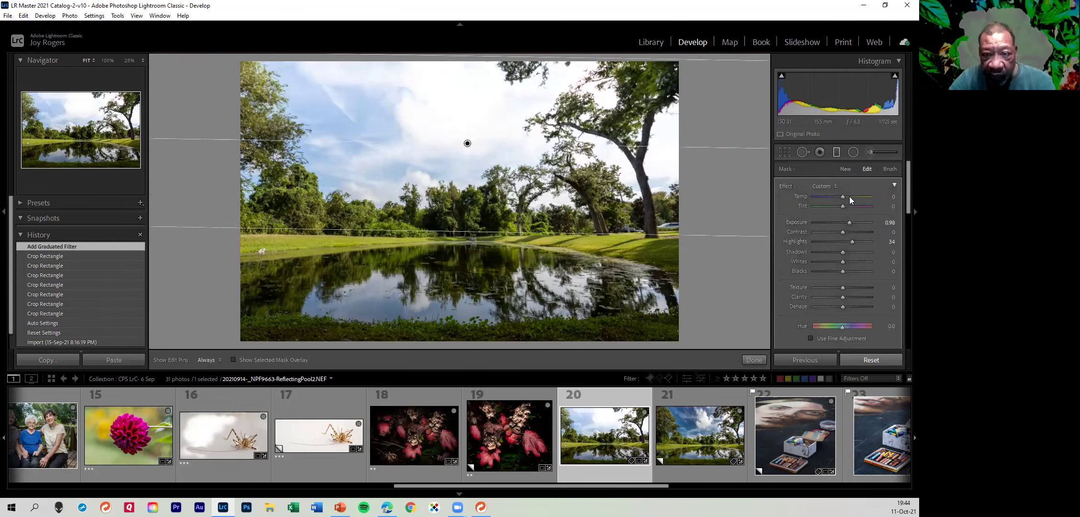
Start a new graduated filter mask and set its contrast to 92
{"action": "left_click", "coordinate": [845, 170]}
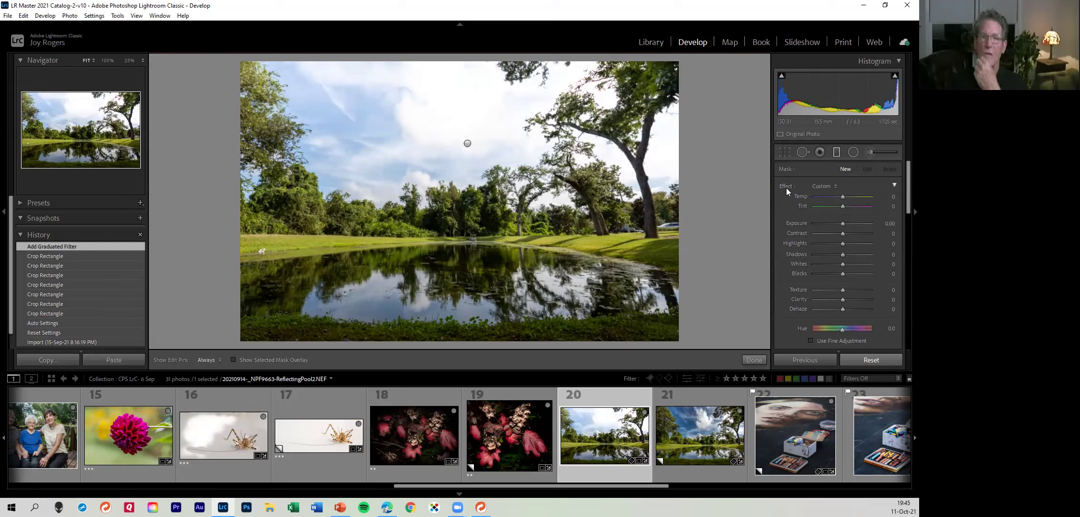
{"action": "scroll", "coordinate": [837, 274], "scroll_direction": "down", "scroll_amount": 3}
{"action": "scroll", "coordinate": [830, 275], "scroll_direction": "up", "scroll_amount": 3}
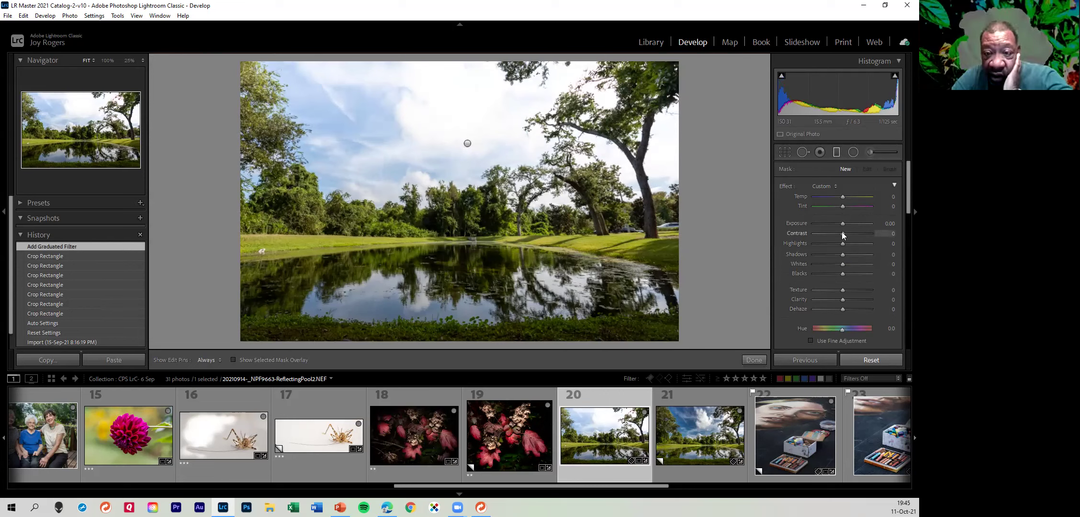
{"action": "left_click_drag", "start_coordinate": [846, 234], "coordinate": [867, 234]}
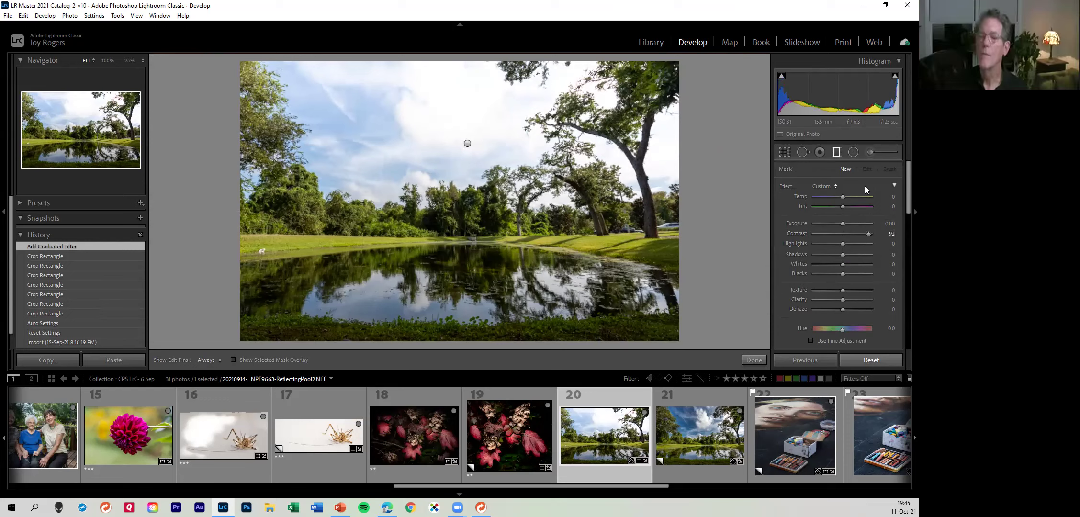
Set the photo's overall exposure to -0.18 in the basic adjustments
{"action": "scroll", "coordinate": [803, 279], "scroll_direction": "down", "scroll_amount": 6}
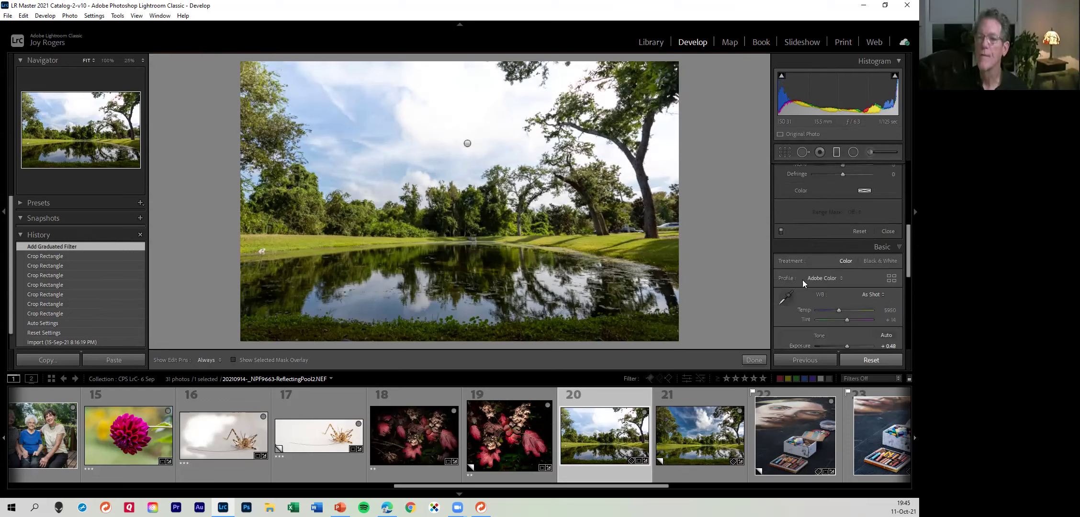
{"action": "scroll", "coordinate": [802, 279], "scroll_direction": "down", "scroll_amount": 6}
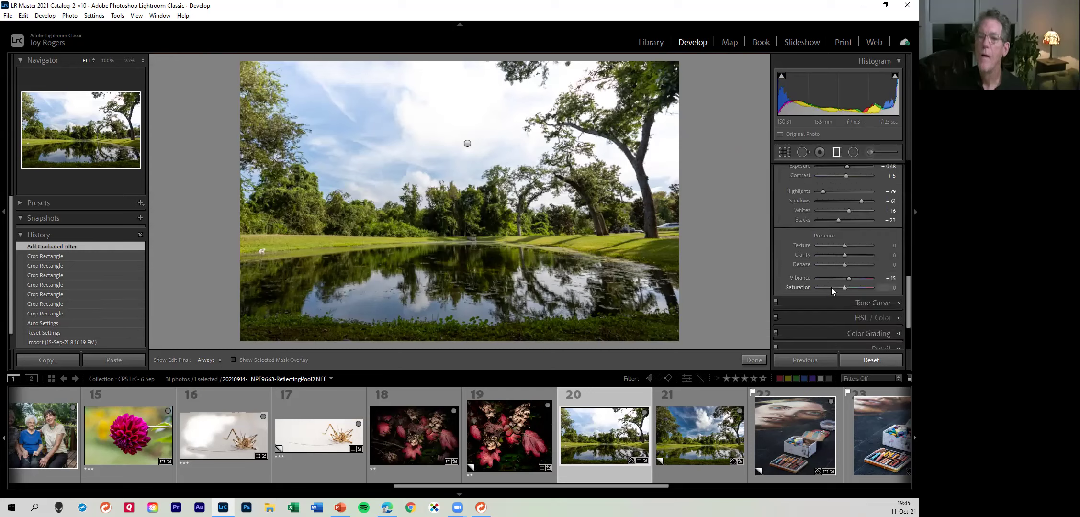
{"action": "scroll", "coordinate": [832, 272], "scroll_direction": "up", "scroll_amount": 2}
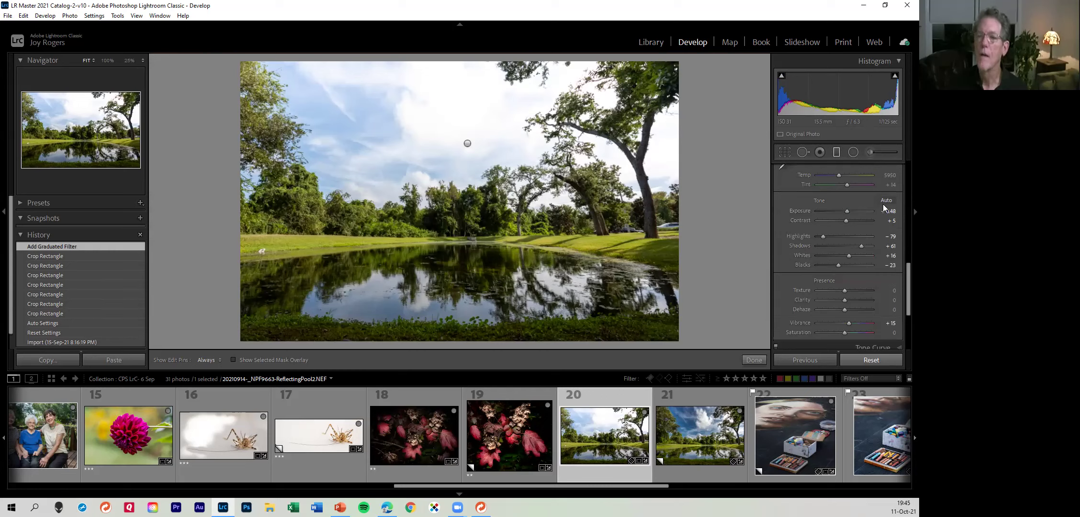
{"action": "scroll", "coordinate": [844, 241], "scroll_direction": "up", "scroll_amount": 4}
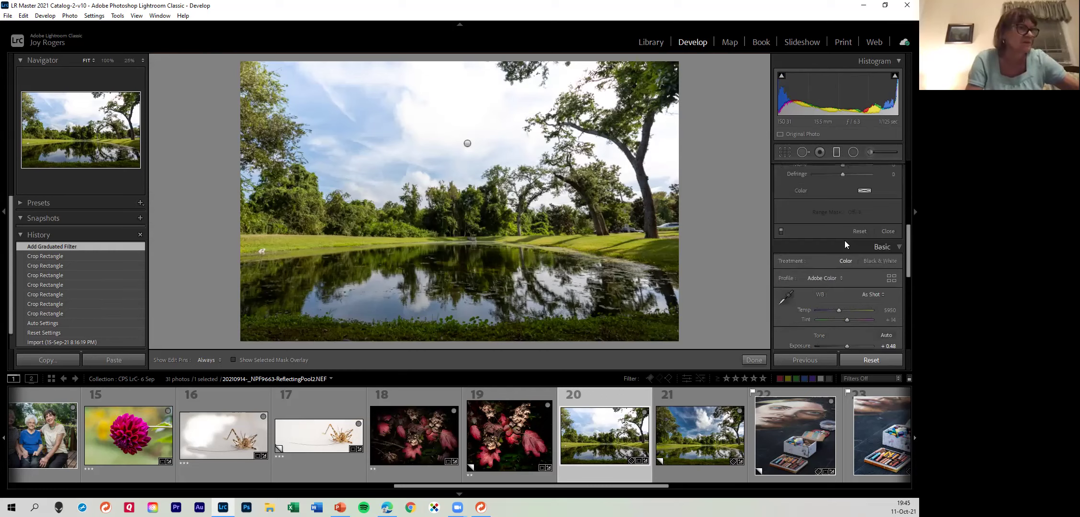
{"action": "scroll", "coordinate": [844, 241], "scroll_direction": "down", "scroll_amount": 2}
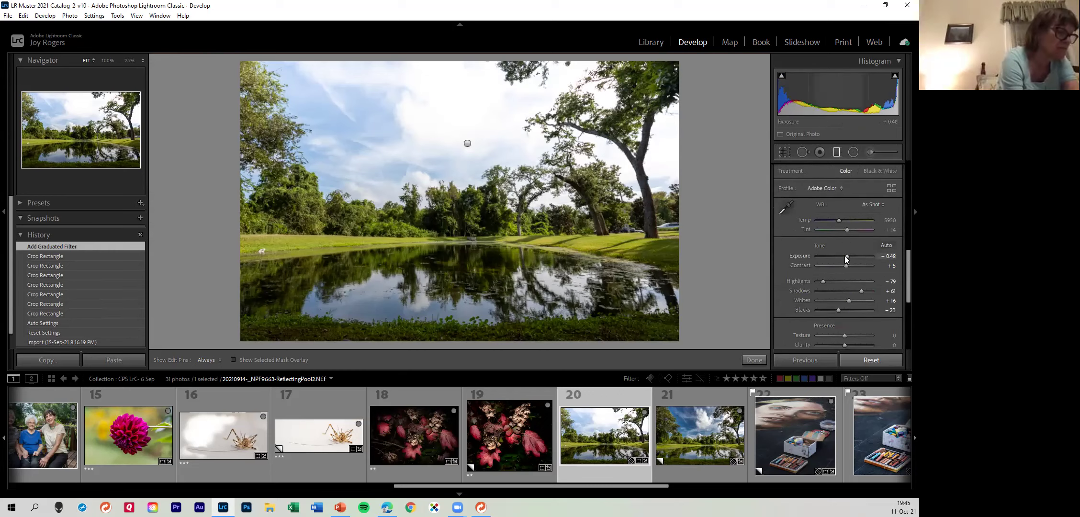
{"action": "left_click_drag", "start_coordinate": [845, 256], "coordinate": [843, 256]}
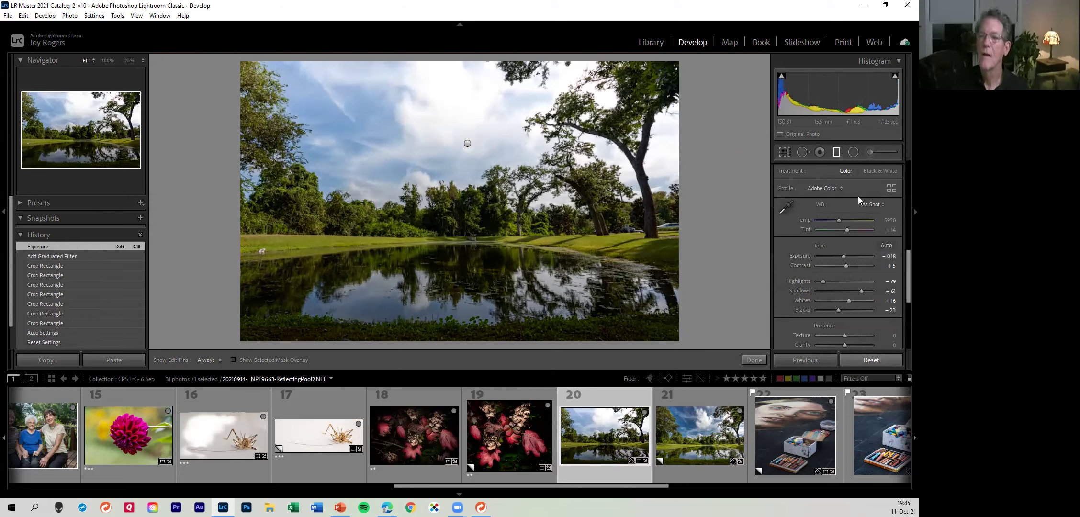
Reset the photo's exposure, contrast, highlights, shadows, whites, blacks and vibrance to 0
{"action": "double_click", "coordinate": [802, 255]}
{"action": "double_click", "coordinate": [801, 264]}
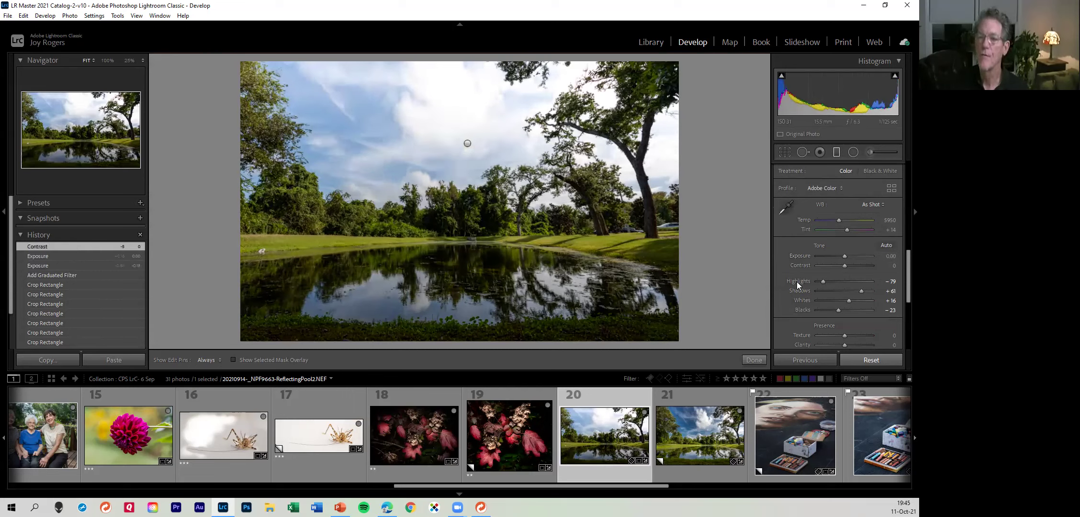
{"action": "double_click", "coordinate": [796, 282]}
{"action": "double_click", "coordinate": [797, 293]}
{"action": "double_click", "coordinate": [797, 302]}
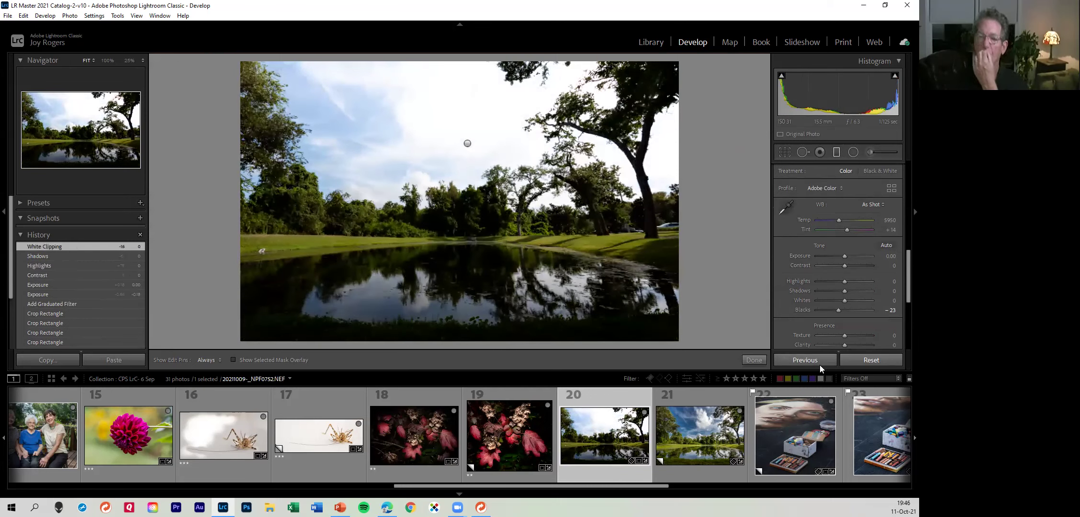
{"action": "double_click", "coordinate": [806, 311]}
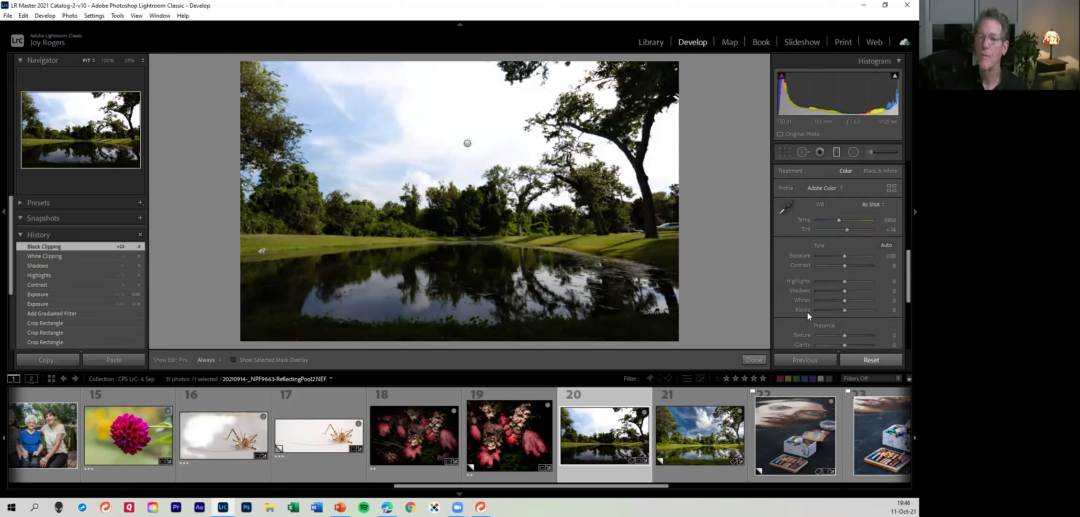
{"action": "scroll", "coordinate": [823, 318], "scroll_direction": "down", "scroll_amount": 2}
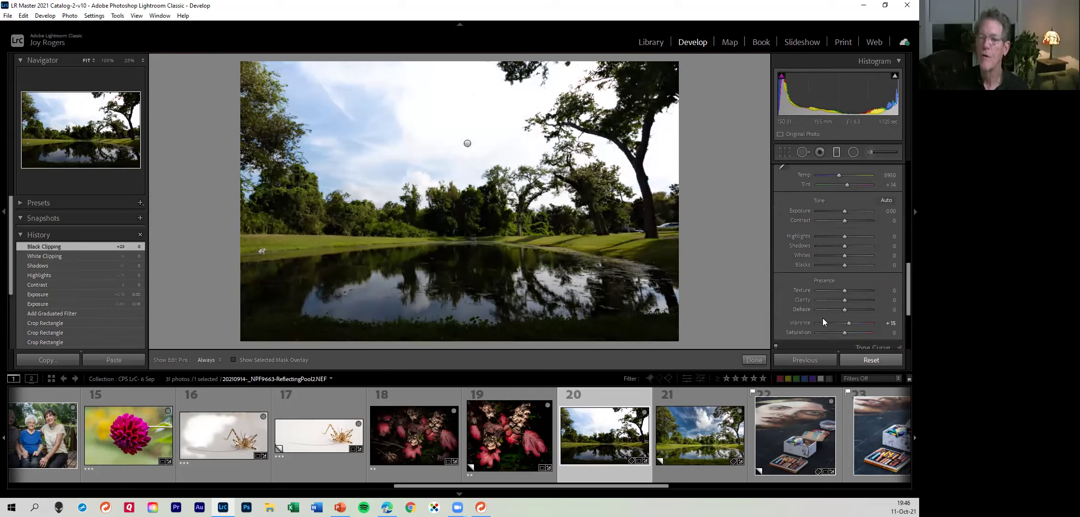
{"action": "double_click", "coordinate": [796, 325]}
Set the photo's overall exposure to -0.35 and its contrast to -65
{"action": "scroll", "coordinate": [833, 290], "scroll_direction": "up", "scroll_amount": 2}
{"action": "scroll", "coordinate": [833, 286], "scroll_direction": "up", "scroll_amount": 2}
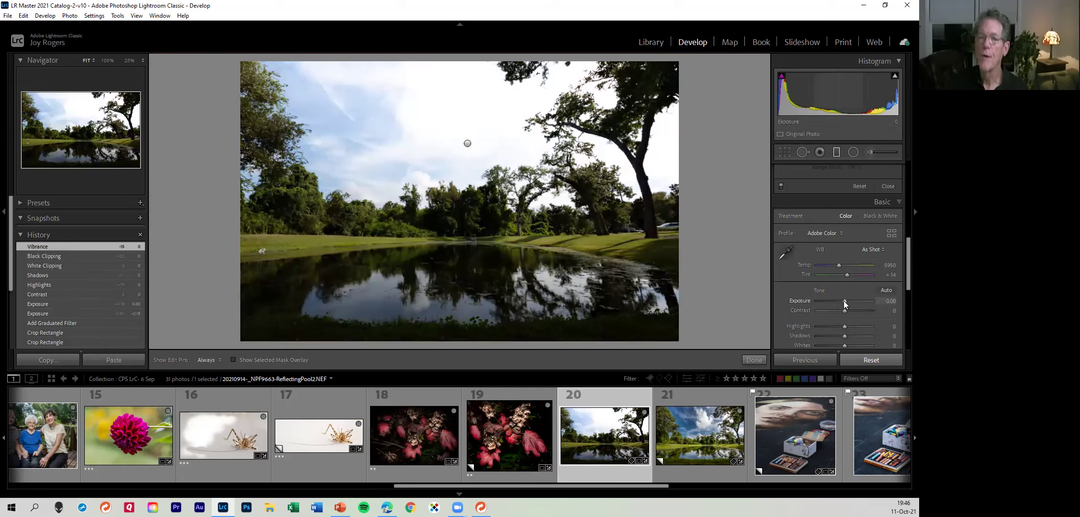
{"action": "left_click_drag", "start_coordinate": [844, 301], "coordinate": [841, 300]}
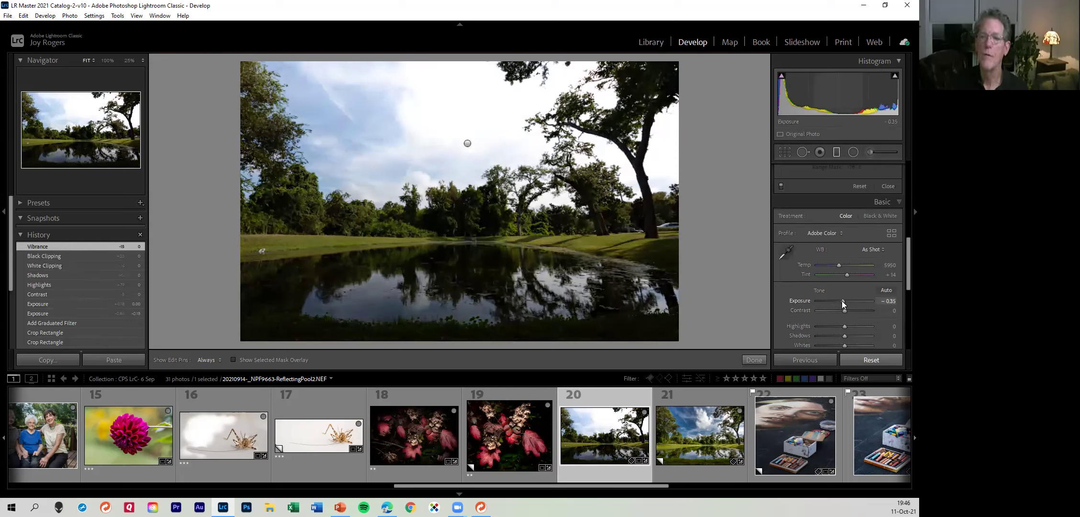
{"action": "left_click_drag", "start_coordinate": [844, 310], "coordinate": [802, 305]}
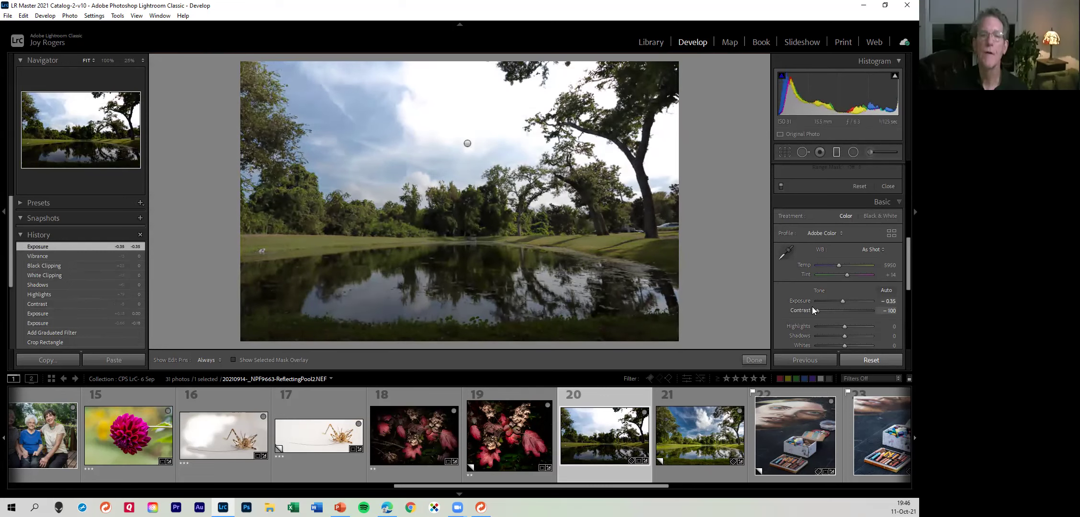
{"action": "left_click_drag", "start_coordinate": [817, 311], "coordinate": [826, 314]}
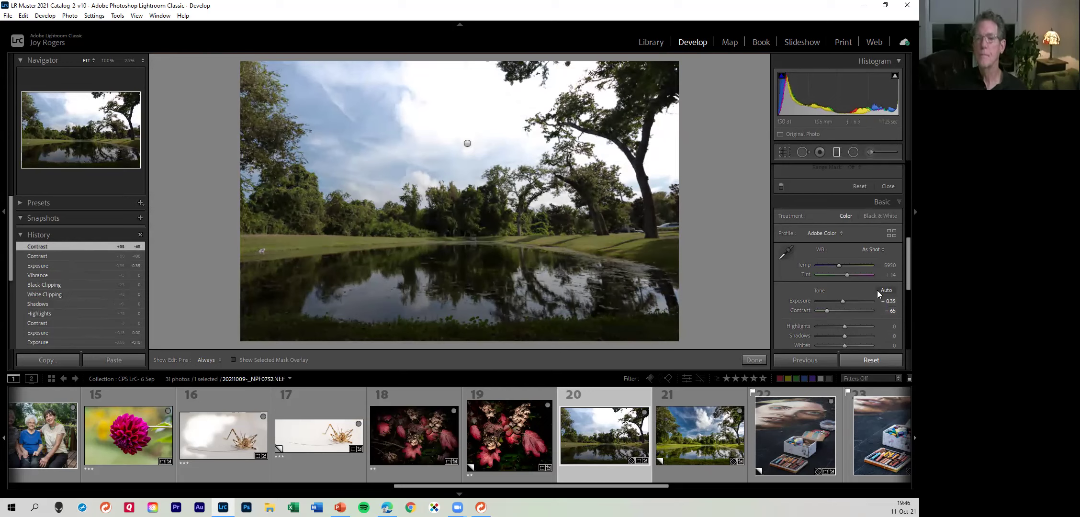
{"action": "scroll", "coordinate": [877, 290], "scroll_direction": "down", "scroll_amount": 1}
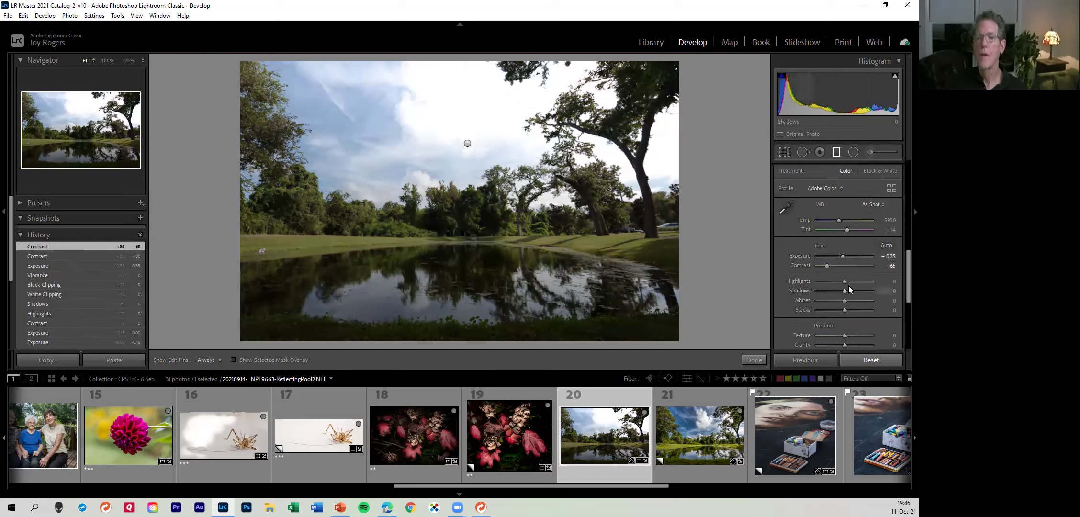
Set the photo's highlights to -63 and its shadows to +9 in the basic adjustments
{"action": "left_click_drag", "start_coordinate": [844, 281], "coordinate": [817, 282]}
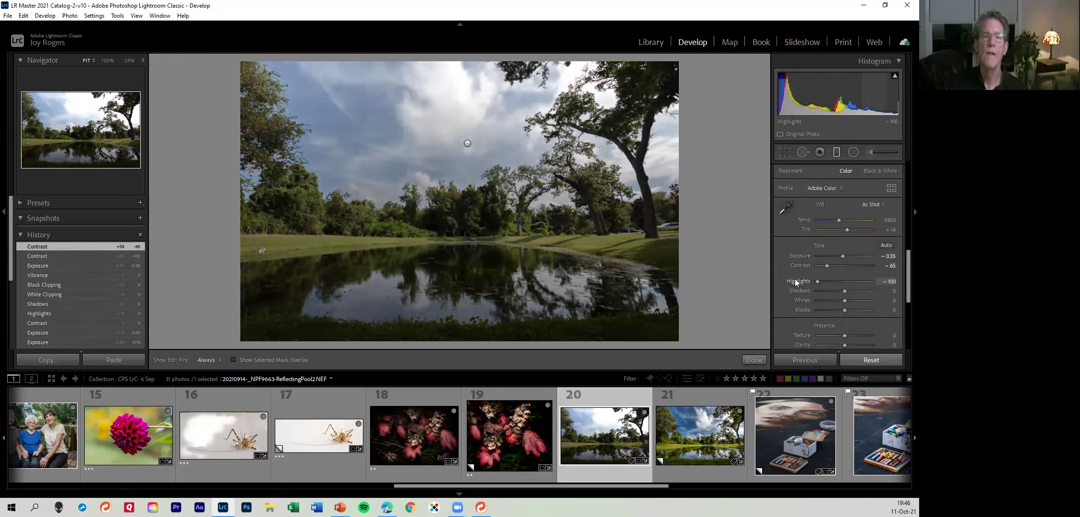
{"action": "left_click_drag", "start_coordinate": [817, 280], "coordinate": [846, 294]}
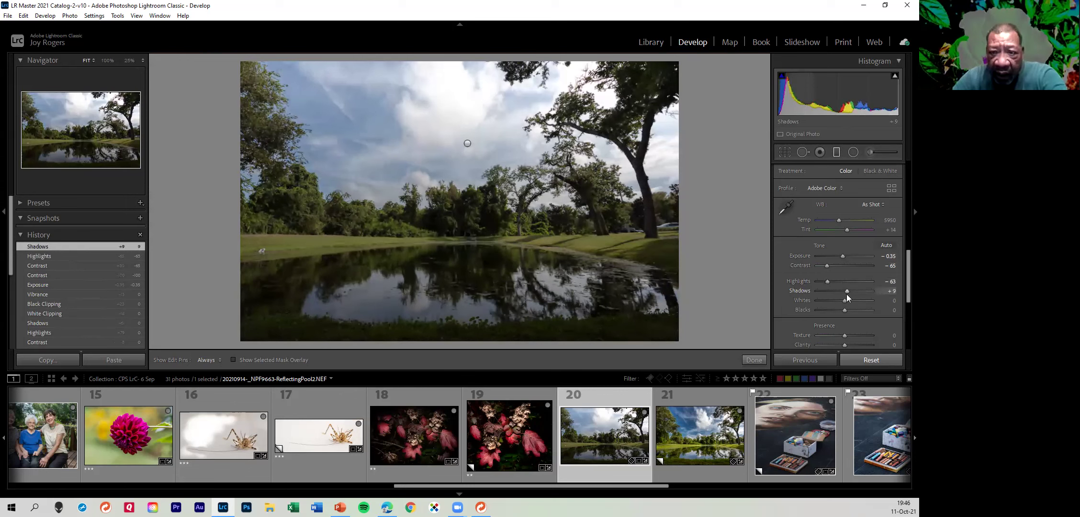
{"action": "left_click", "coordinate": [469, 143]}
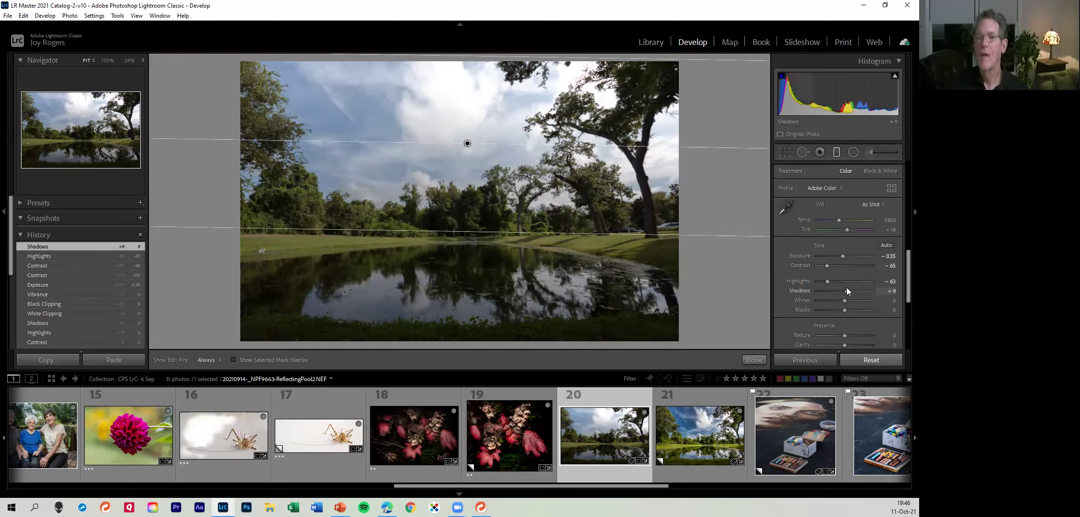
Try a tint of -16 and a cooler temperature on the photo, reverting each change
{"action": "scroll", "coordinate": [846, 291], "scroll_direction": "down", "scroll_amount": 1}
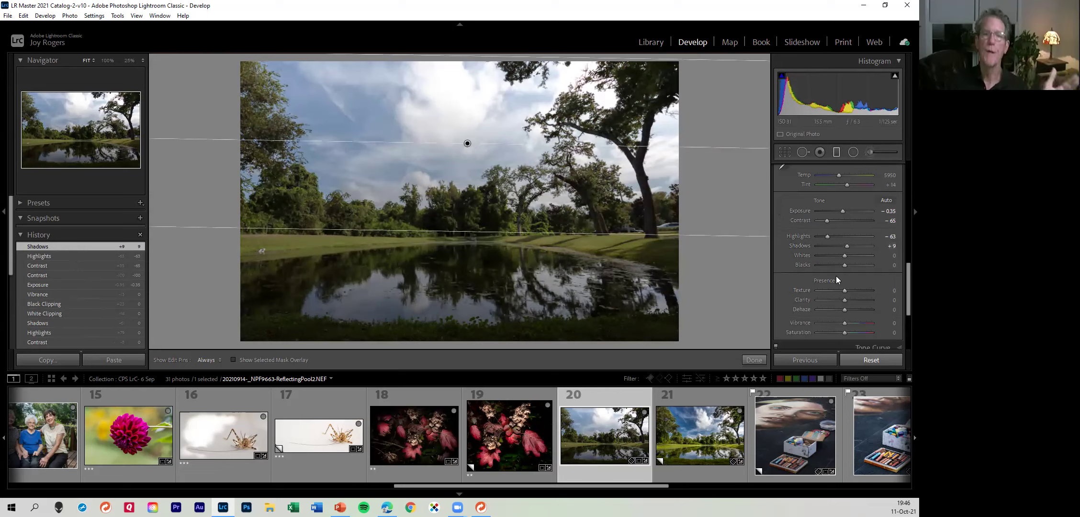
{"action": "scroll", "coordinate": [842, 251], "scroll_direction": "up", "scroll_amount": 1}
{"action": "left_click_drag", "start_coordinate": [846, 230], "coordinate": [837, 230]}
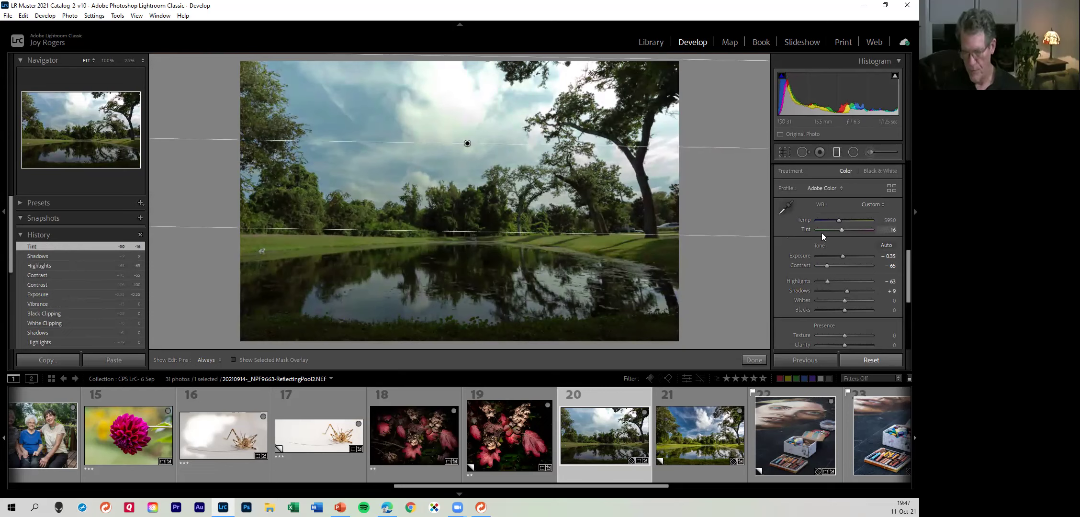
{"action": "key", "text": "ctrl+z"}
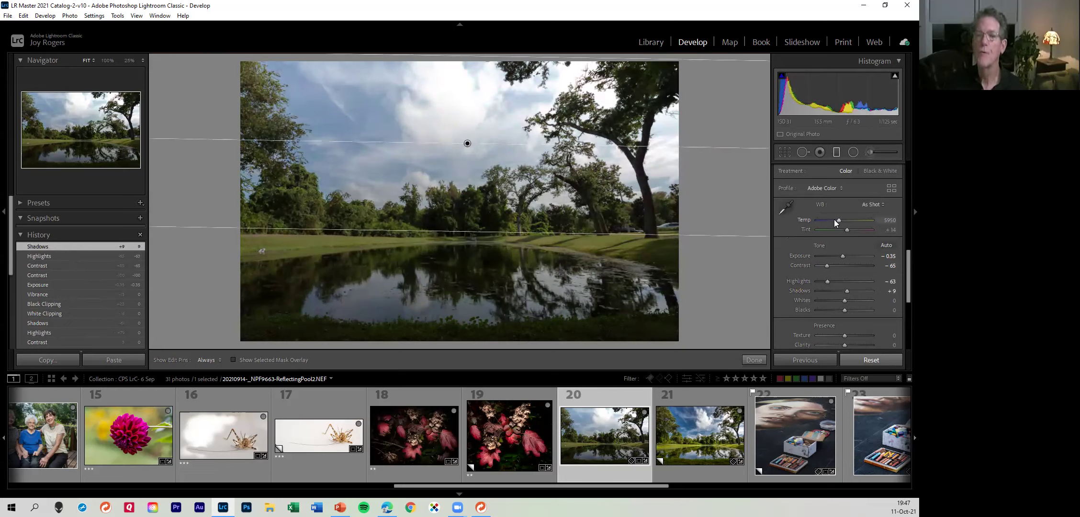
{"action": "mouse_move", "coordinate": [838, 220]}
{"action": "left_mouse_down"}
{"action": "mouse_move", "coordinate": [819, 226]}
{"action": "mouse_move", "coordinate": [829, 223]}
{"action": "left_mouse_up"}
{"action": "double_click", "coordinate": [803, 221]}
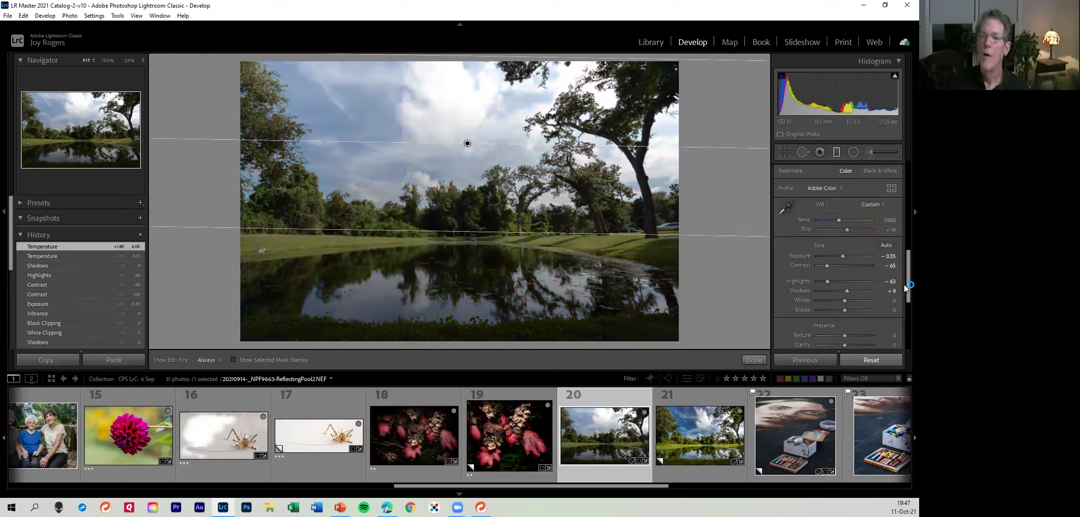
Set the blue luminance to -38 and the blue saturation to +88 in the HSL adjustments
{"action": "left_click_drag", "start_coordinate": [903, 286], "coordinate": [901, 327]}
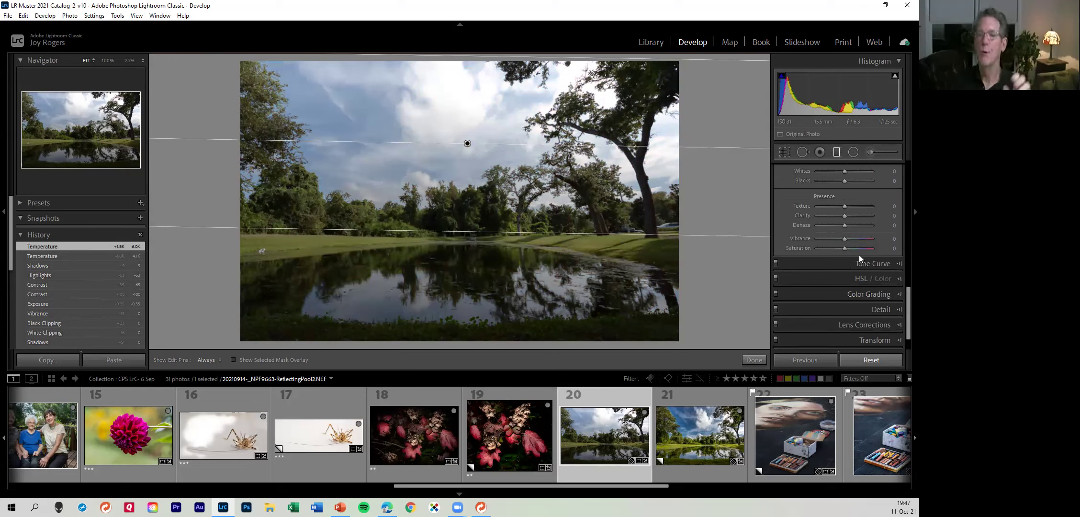
{"action": "left_click", "coordinate": [858, 280]}
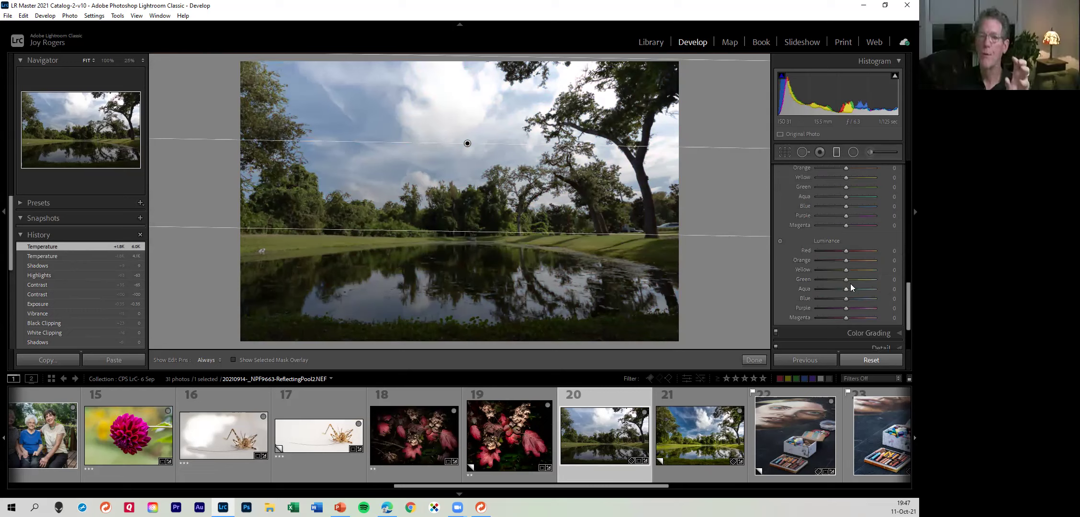
{"action": "left_click", "coordinate": [840, 299]}
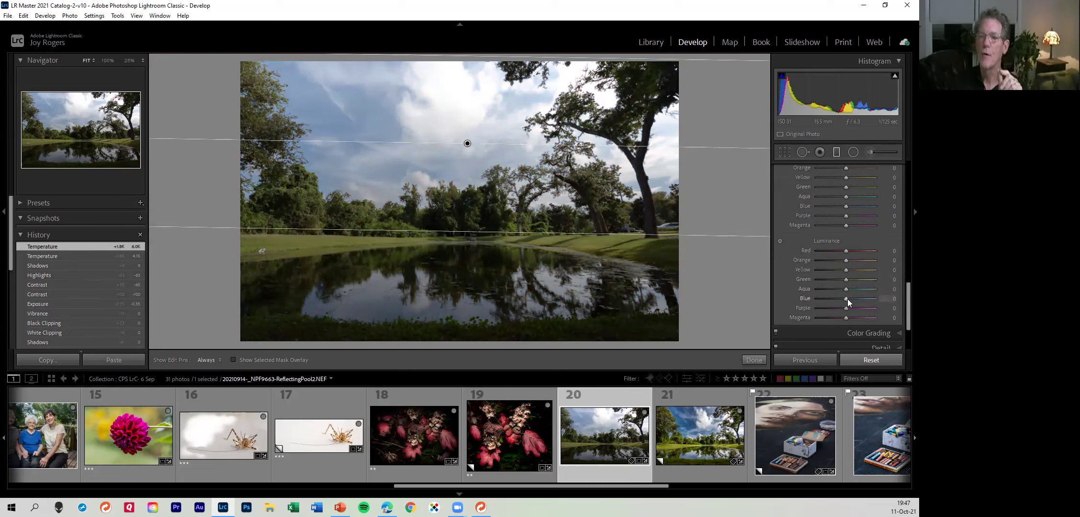
{"action": "left_click_drag", "start_coordinate": [844, 298], "coordinate": [836, 298]}
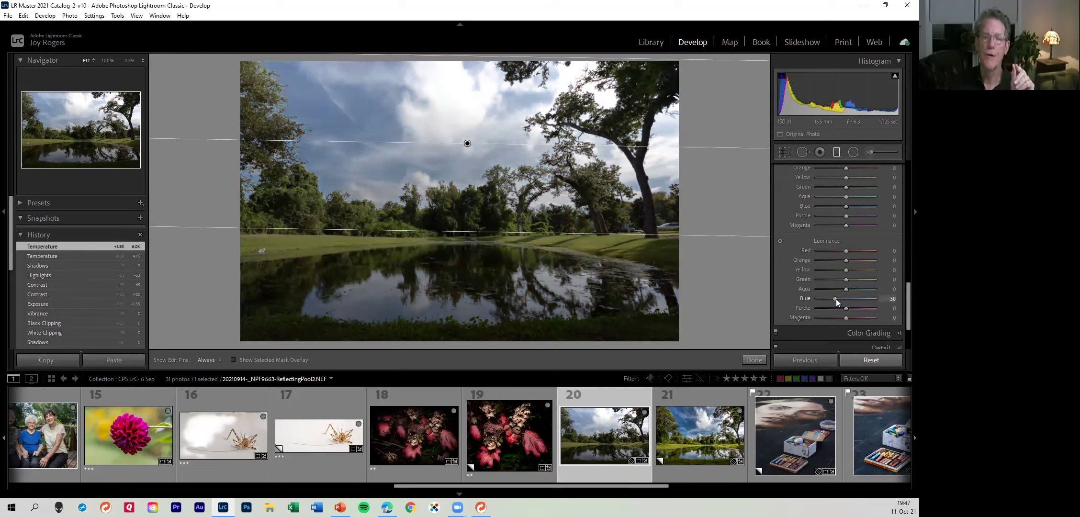
{"action": "scroll", "coordinate": [850, 266], "scroll_direction": "up", "scroll_amount": 1}
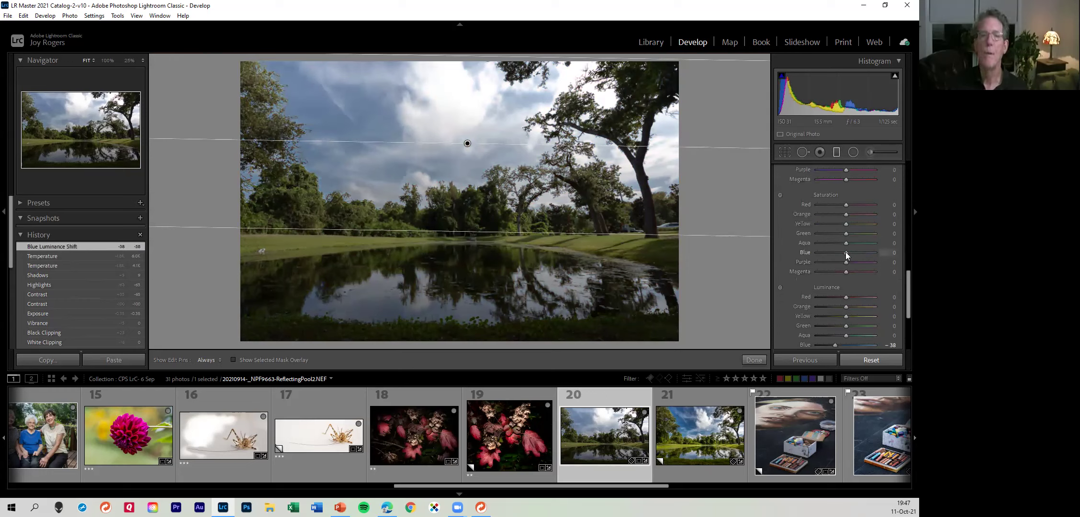
{"action": "left_click_drag", "start_coordinate": [846, 252], "coordinate": [862, 249]}
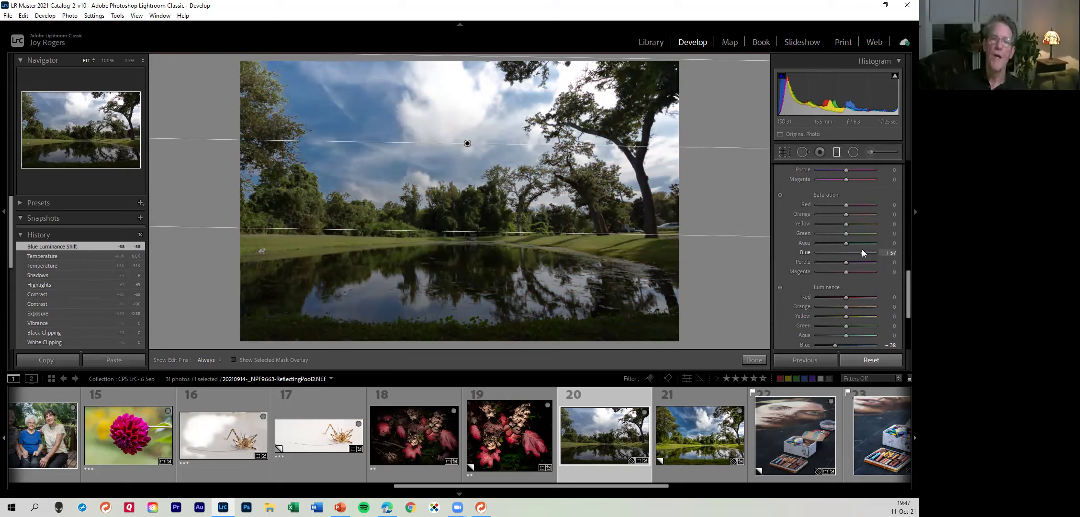
{"action": "left_click_drag", "start_coordinate": [861, 250], "coordinate": [872, 255]}
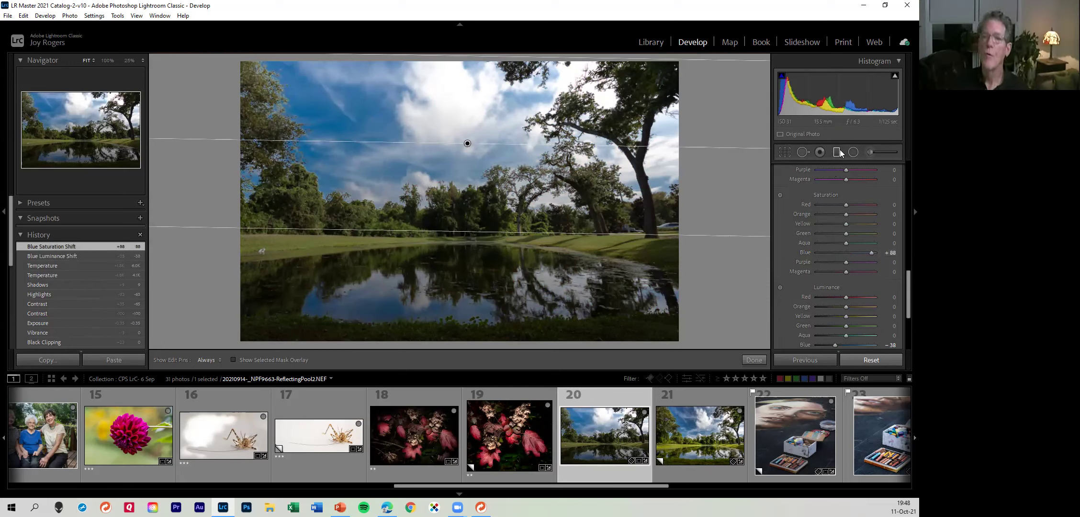
Add a graduated filter from the far bank down over the pond, with contrast reset to 0 and exposure at -0.17
{"action": "left_click", "coordinate": [753, 359]}
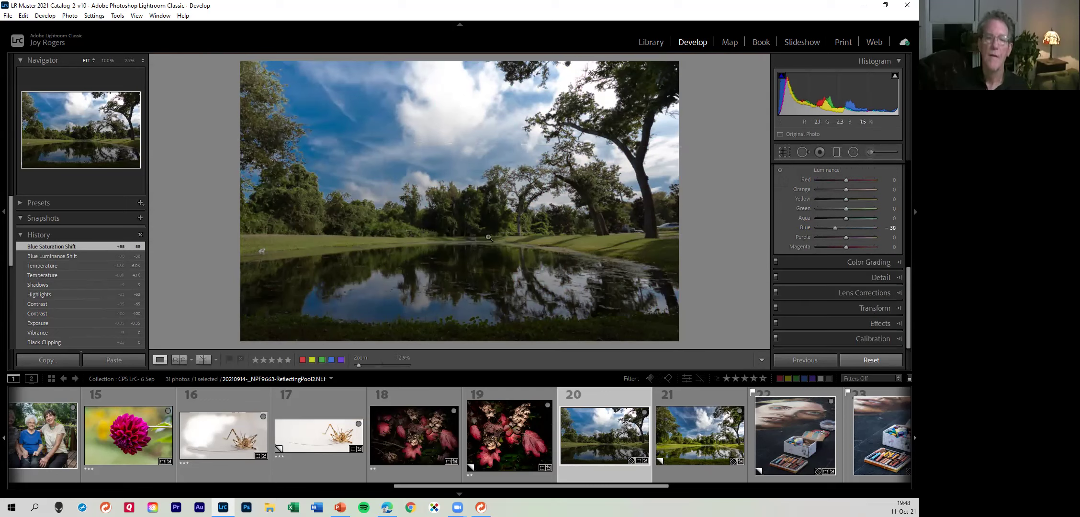
{"action": "left_click", "coordinate": [837, 151]}
{"action": "left_click_drag", "start_coordinate": [462, 237], "coordinate": [462, 343]}
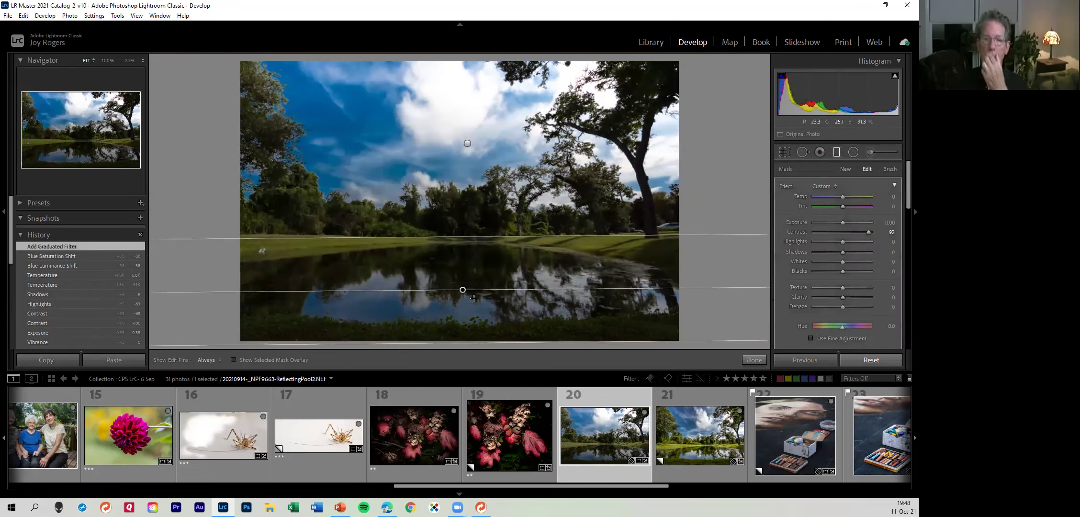
{"action": "double_click", "coordinate": [799, 232]}
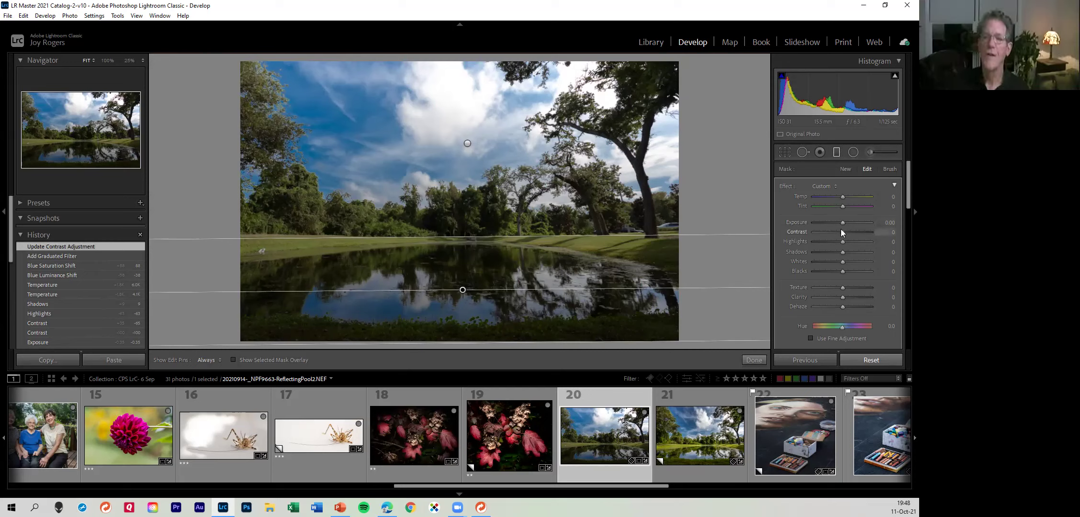
{"action": "left_click_drag", "start_coordinate": [842, 223], "coordinate": [840, 224]}
Reopen the graduated filter for a new mask and reset all of its effect settings to 0
{"action": "left_click", "coordinate": [467, 144]}
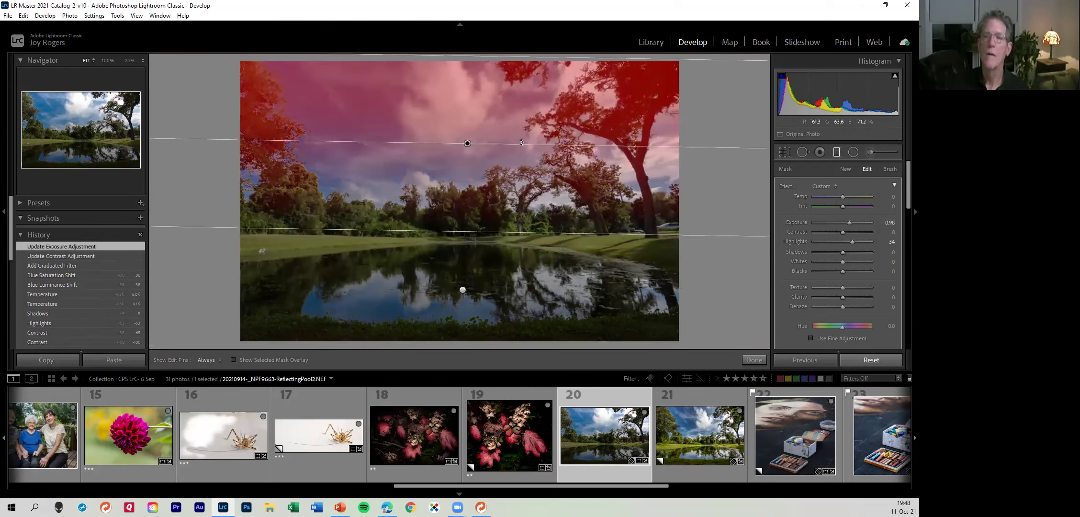
{"action": "left_click", "coordinate": [838, 152]}
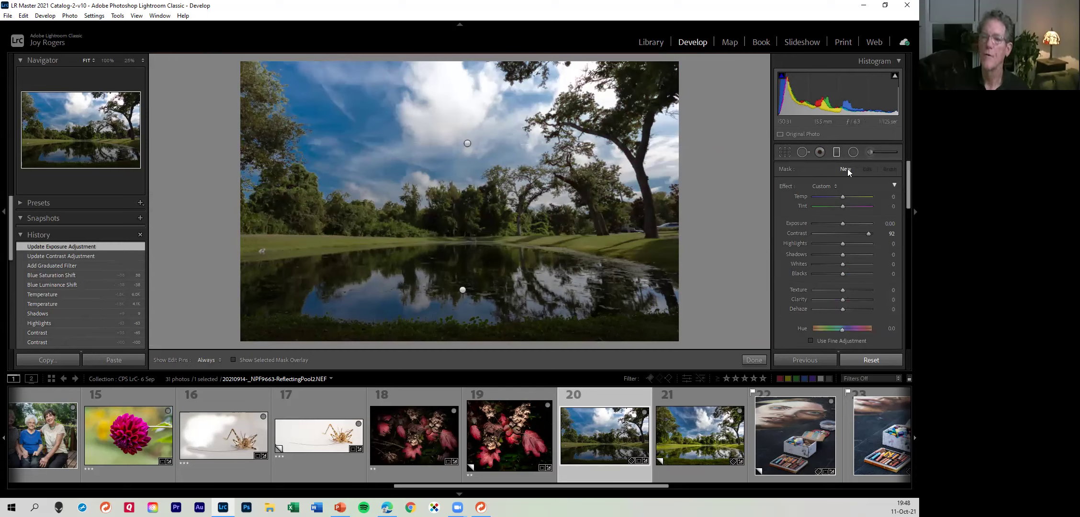
{"action": "left_click", "coordinate": [839, 151]}
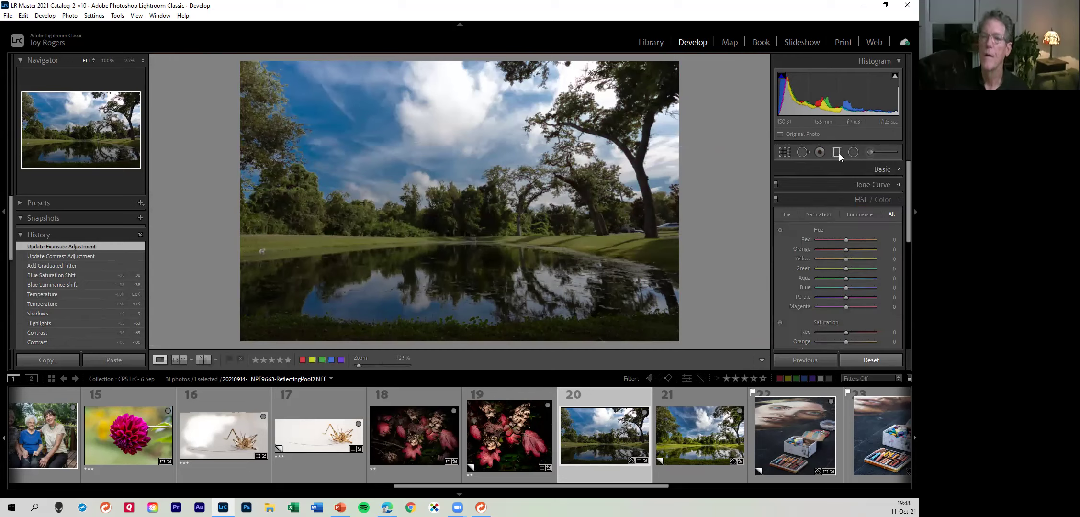
{"action": "left_click", "coordinate": [840, 156]}
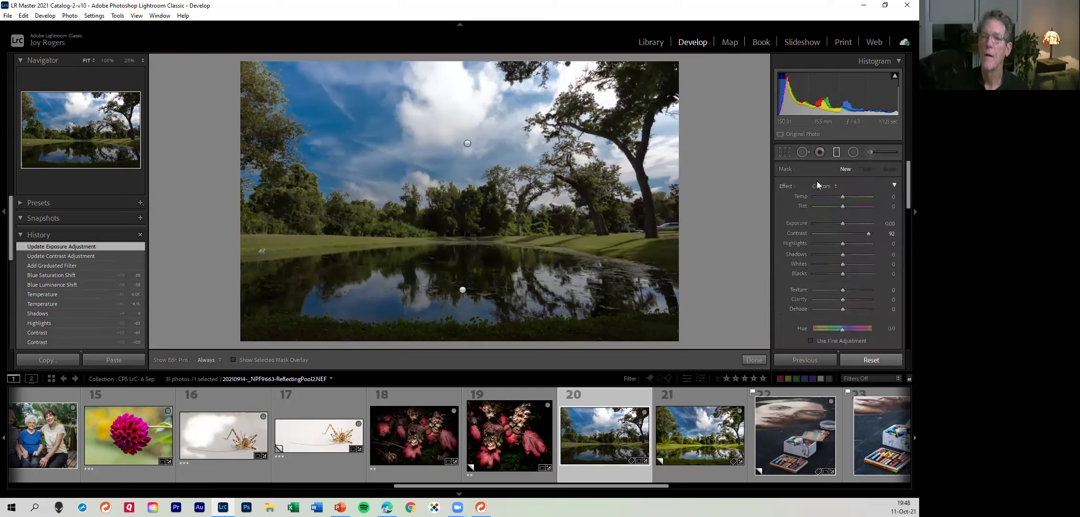
{"action": "double_click", "coordinate": [786, 186]}
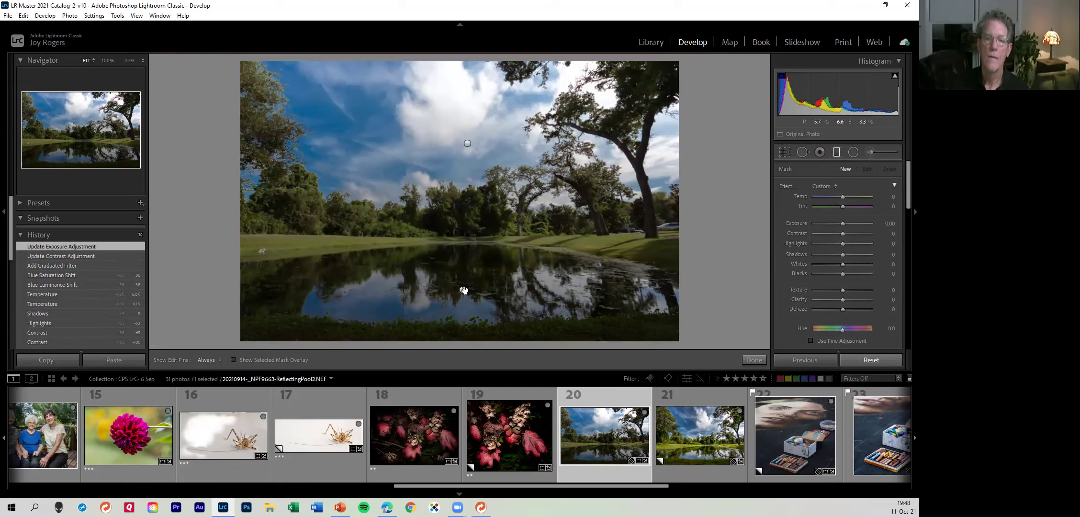
Replace the pond's graduated filter with a new one running from the far bank to the photo's lower edge, with exposure -0.23
{"action": "left_click_drag", "start_coordinate": [464, 235], "coordinate": [464, 290]}
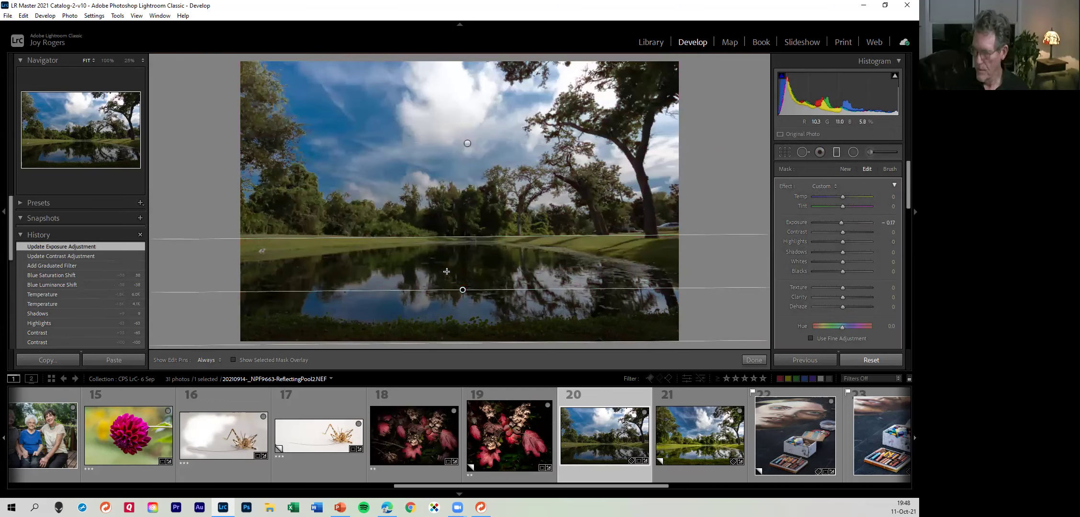
{"action": "key", "text": "Delete"}
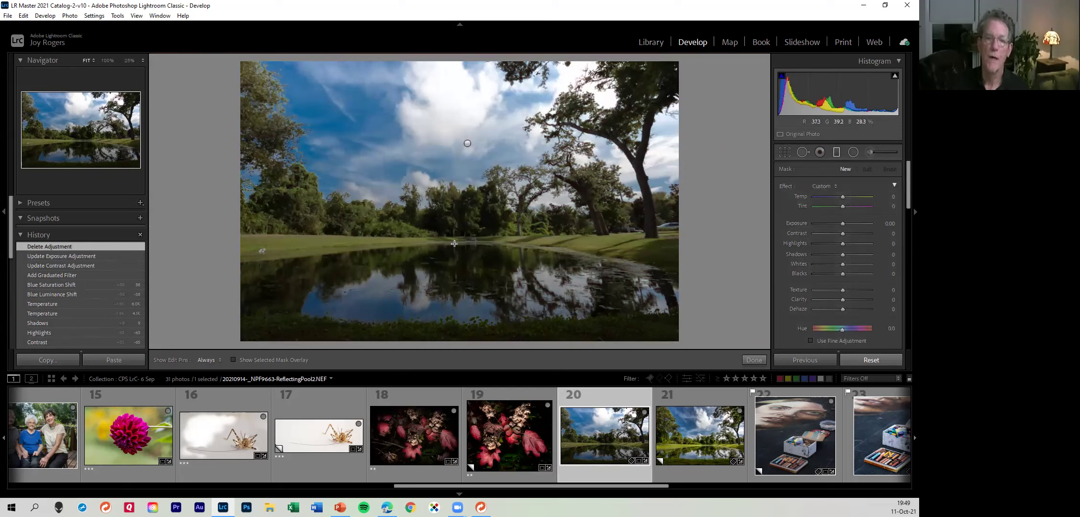
{"action": "left_click_drag", "start_coordinate": [470, 239], "coordinate": [456, 350]}
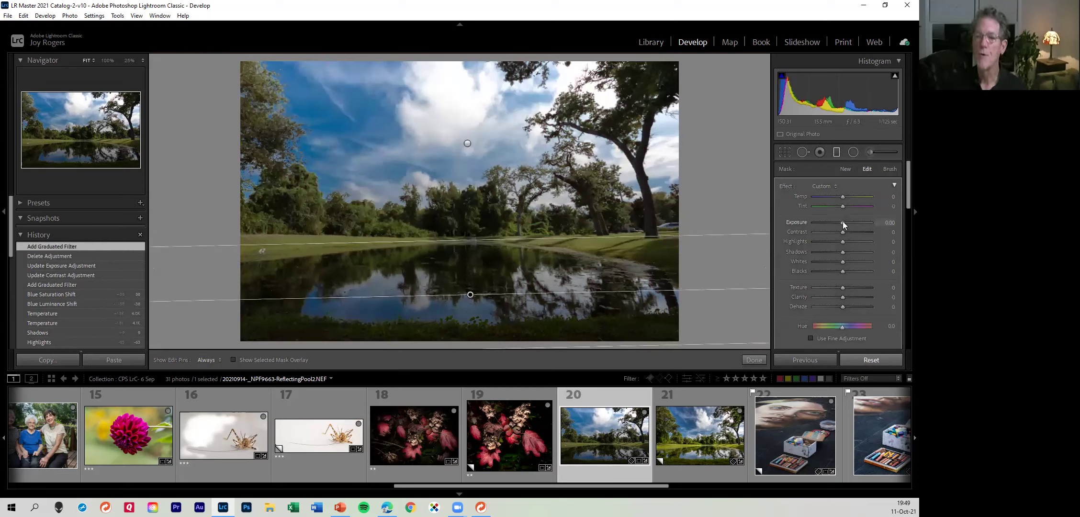
{"action": "left_click_drag", "start_coordinate": [843, 220], "coordinate": [837, 225]}
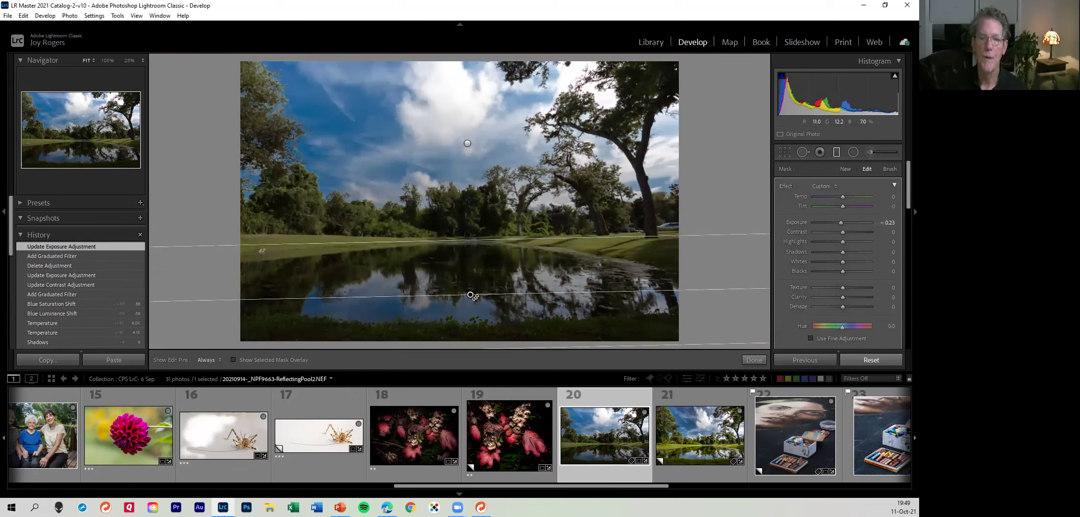
{"action": "key", "text": "o"}
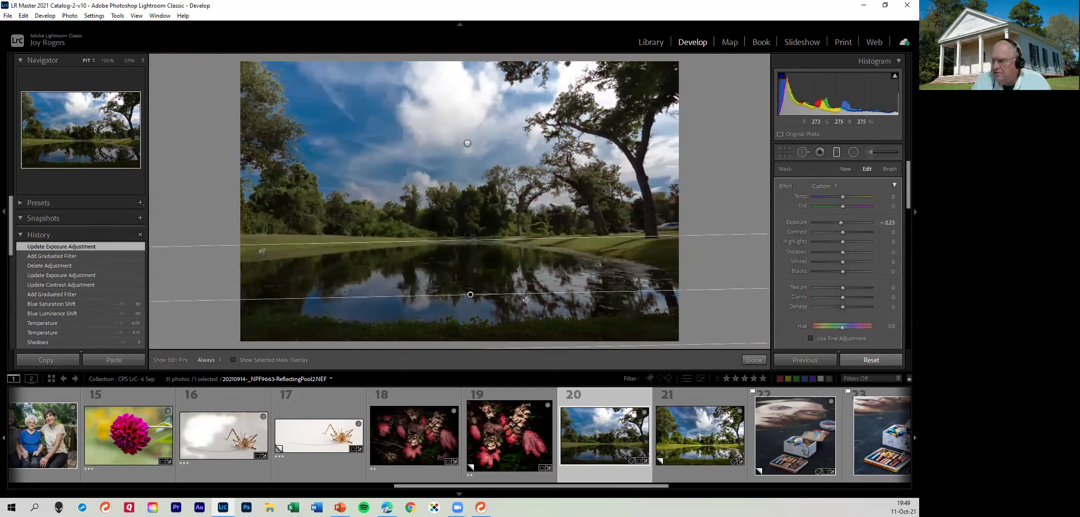
{"action": "left_click", "coordinate": [836, 151]}
{"action": "left_click", "coordinate": [822, 153]}
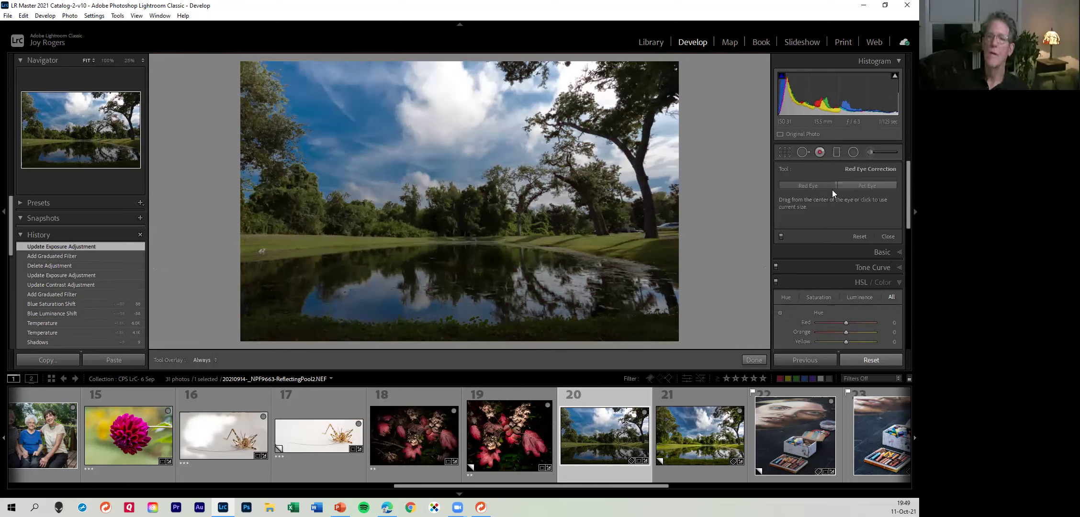
{"action": "left_click", "coordinate": [837, 152]}
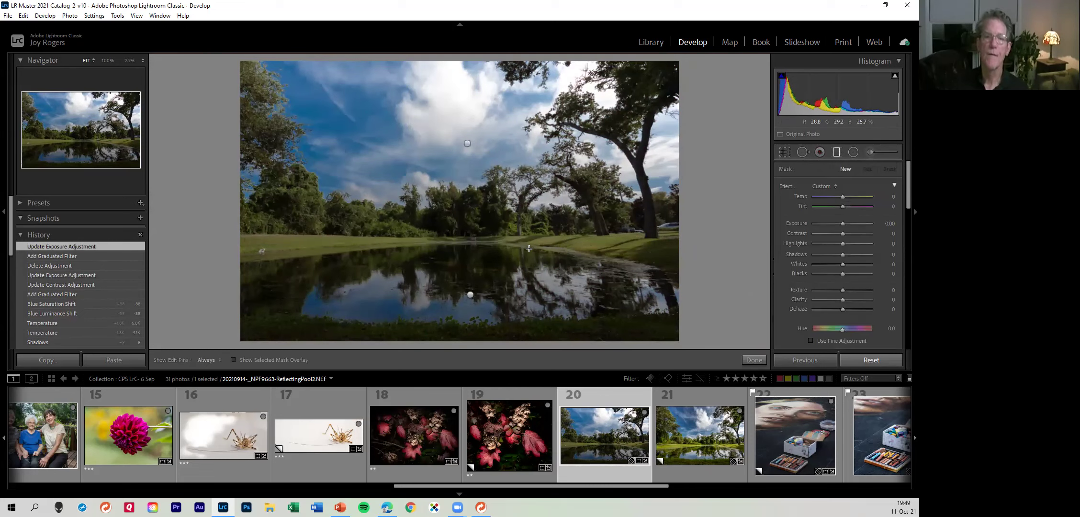
{"action": "left_click", "coordinate": [470, 295]}
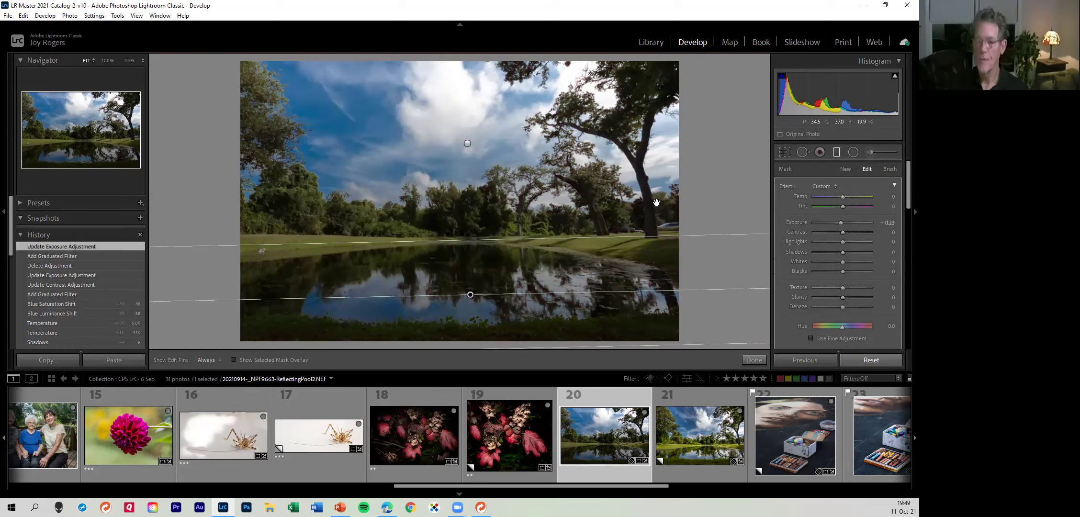
Paint an adjustment brush mask over the upper-left tree and across the pond and foreground, with the selected mask overlay enabled
{"action": "left_click", "coordinate": [872, 151]}
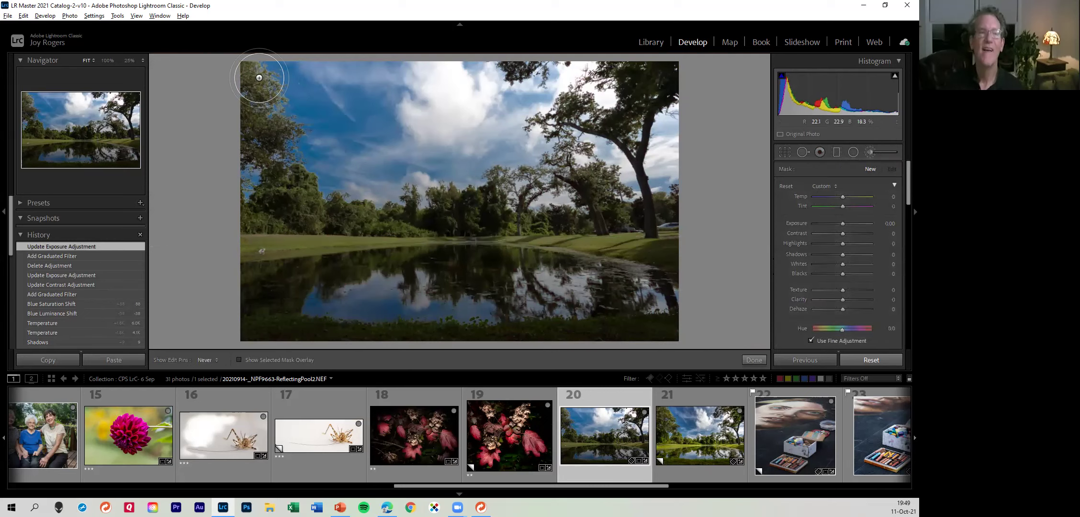
{"action": "left_click", "coordinate": [239, 359]}
{"action": "mouse_move", "coordinate": [242, 76]}
{"action": "left_mouse_down"}
{"action": "mouse_move", "coordinate": [343, 83]}
{"action": "mouse_move", "coordinate": [283, 89]}
{"action": "left_mouse_up"}
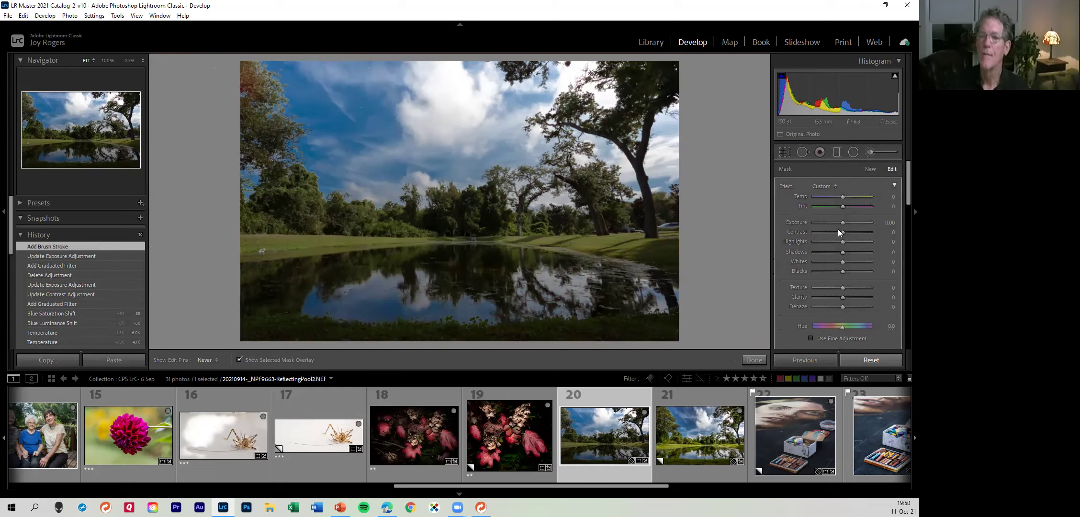
{"action": "key", "text": "Escape"}
{"action": "mouse_move", "coordinate": [635, 287]}
{"action": "left_mouse_down"}
{"action": "mouse_move", "coordinate": [553, 267]}
{"action": "mouse_move", "coordinate": [424, 260]}
{"action": "mouse_move", "coordinate": [248, 294]}
{"action": "mouse_move", "coordinate": [509, 274]}
{"action": "mouse_move", "coordinate": [675, 292]}
{"action": "mouse_move", "coordinate": [660, 309]}
{"action": "mouse_move", "coordinate": [533, 326]}
{"action": "mouse_move", "coordinate": [265, 316]}
{"action": "mouse_move", "coordinate": [391, 293]}
{"action": "mouse_move", "coordinate": [561, 297]}
{"action": "mouse_move", "coordinate": [535, 314]}
{"action": "mouse_move", "coordinate": [296, 330]}
{"action": "mouse_move", "coordinate": [286, 315]}
{"action": "mouse_move", "coordinate": [366, 301]}
{"action": "mouse_move", "coordinate": [652, 296]}
{"action": "mouse_move", "coordinate": [384, 289]}
{"action": "mouse_move", "coordinate": [350, 274]}
{"action": "mouse_move", "coordinate": [233, 287]}
{"action": "mouse_move", "coordinate": [236, 307]}
{"action": "left_mouse_up"}
Hide the mask overlay and set the brush mask's exposure to 2.65 and shadows to 58
{"action": "left_click", "coordinate": [239, 360]}
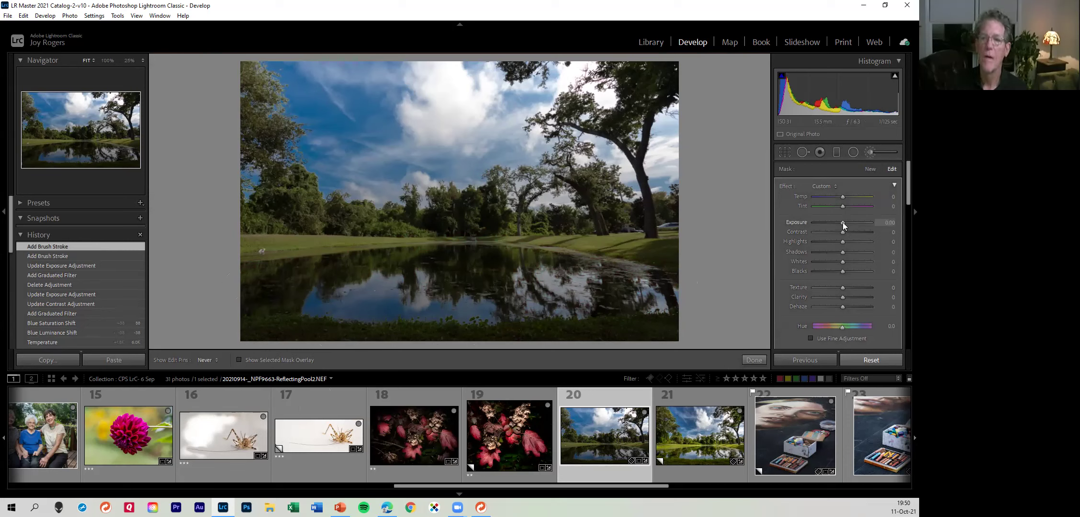
{"action": "left_click_drag", "start_coordinate": [843, 222], "coordinate": [860, 222]}
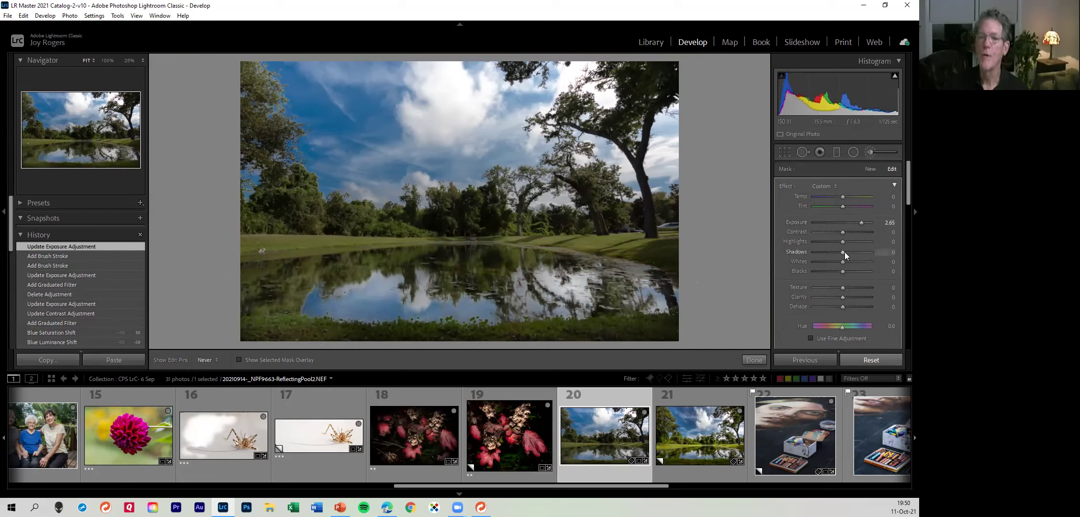
{"action": "left_click_drag", "start_coordinate": [842, 254], "coordinate": [858, 252]}
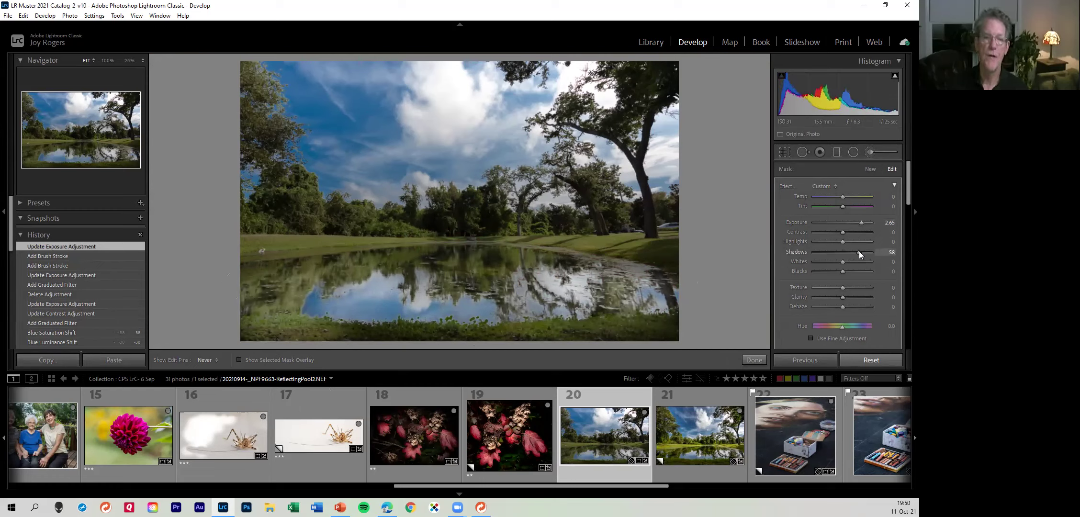
Raise the brush mask's shadows slightly further and set the photo's blue saturation to +98
{"action": "left_click_drag", "start_coordinate": [857, 250], "coordinate": [860, 250]}
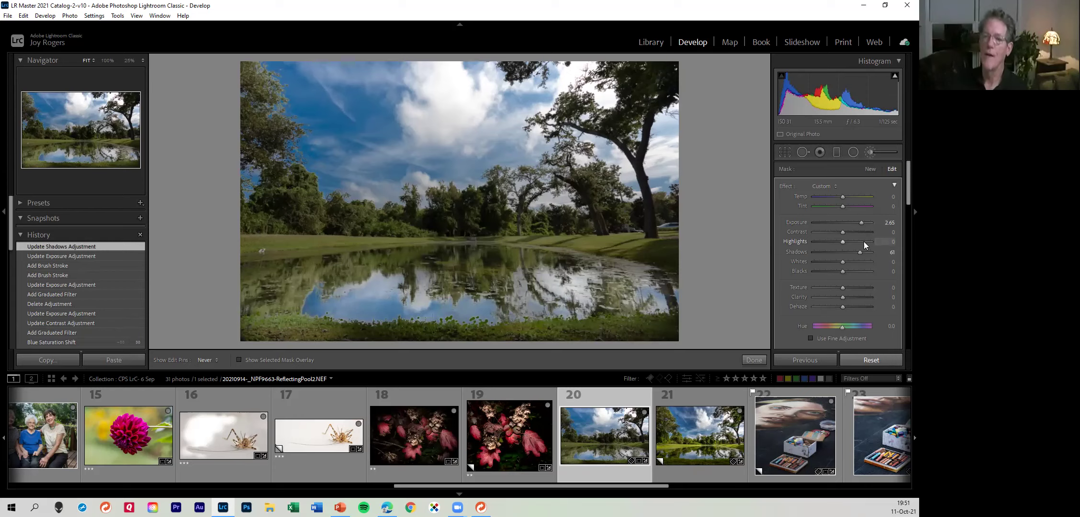
{"action": "left_click_drag", "start_coordinate": [905, 193], "coordinate": [904, 299]}
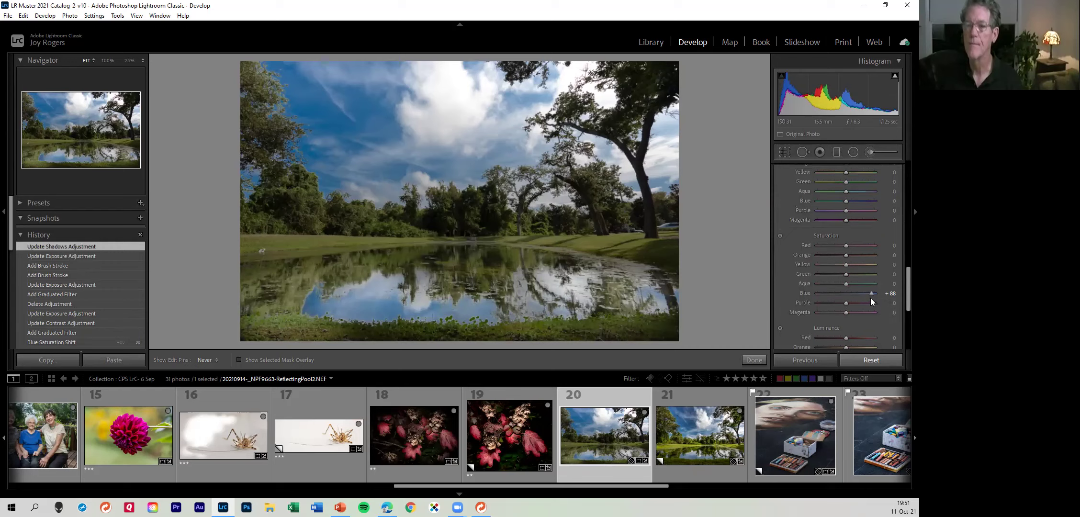
{"action": "mouse_move", "coordinate": [871, 292]}
{"action": "left_mouse_down"}
{"action": "mouse_move", "coordinate": [857, 293]}
{"action": "mouse_move", "coordinate": [874, 293]}
{"action": "left_mouse_up"}
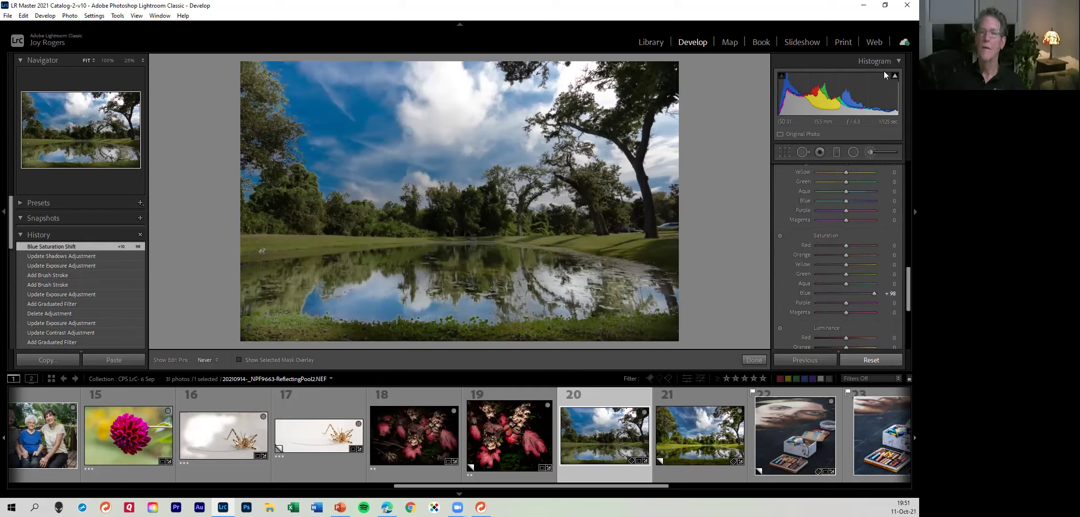
Paint a new adjustment brush mask with shadows 36 along the grassy foreground and across the tree line behind the pond
{"action": "left_click", "coordinate": [871, 152]}
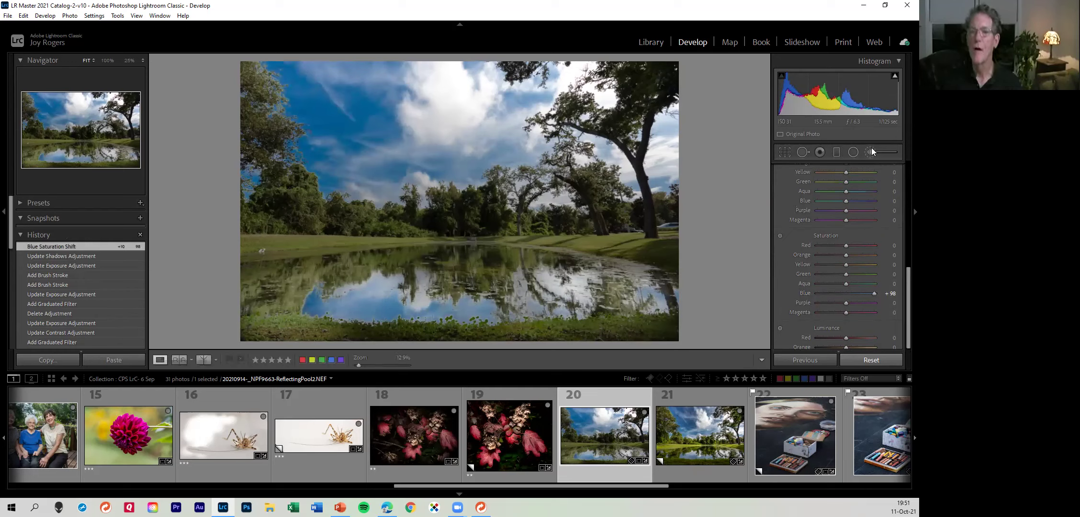
{"action": "scroll", "coordinate": [847, 236], "scroll_direction": "up", "scroll_amount": 5}
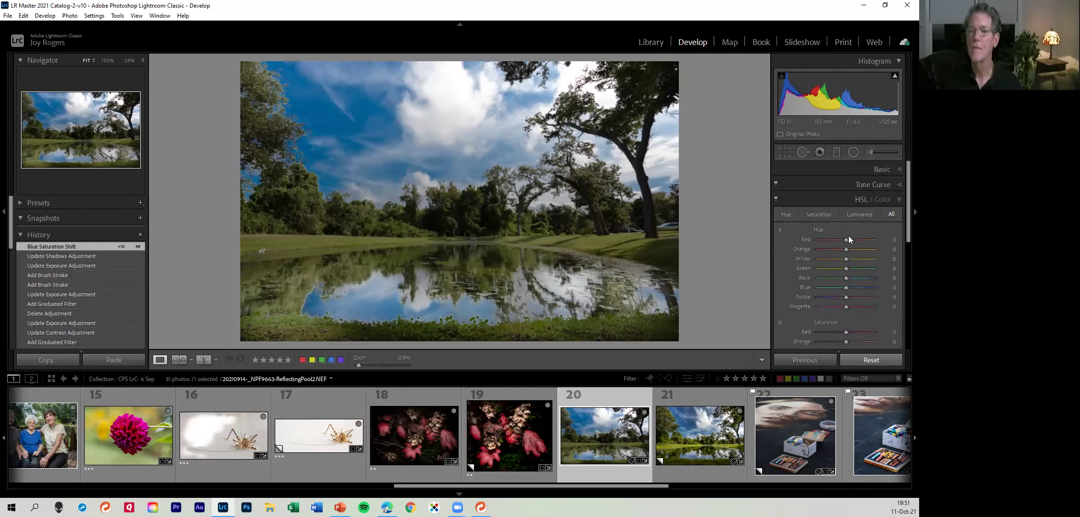
{"action": "left_click", "coordinate": [867, 157]}
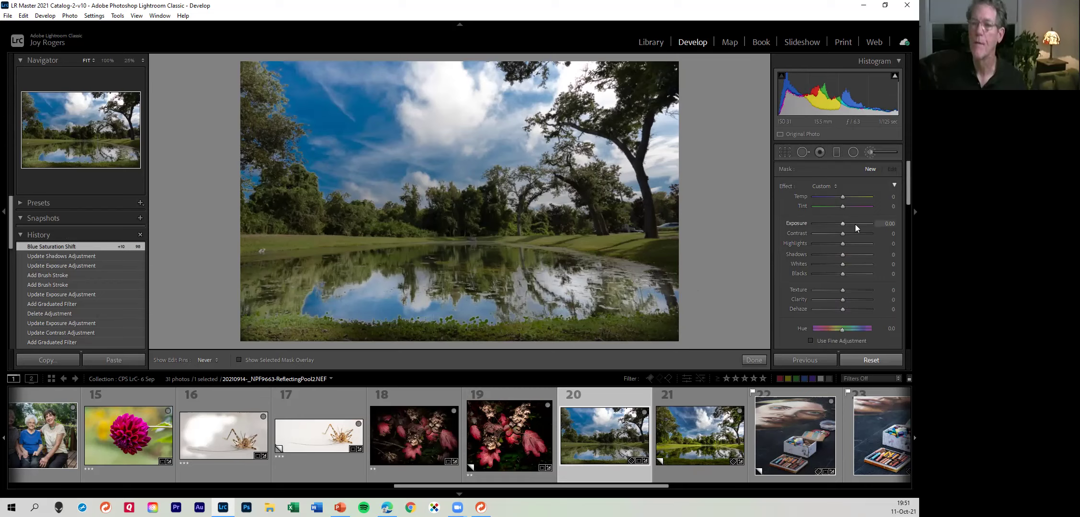
{"action": "left_click_drag", "start_coordinate": [850, 255], "coordinate": [853, 255]}
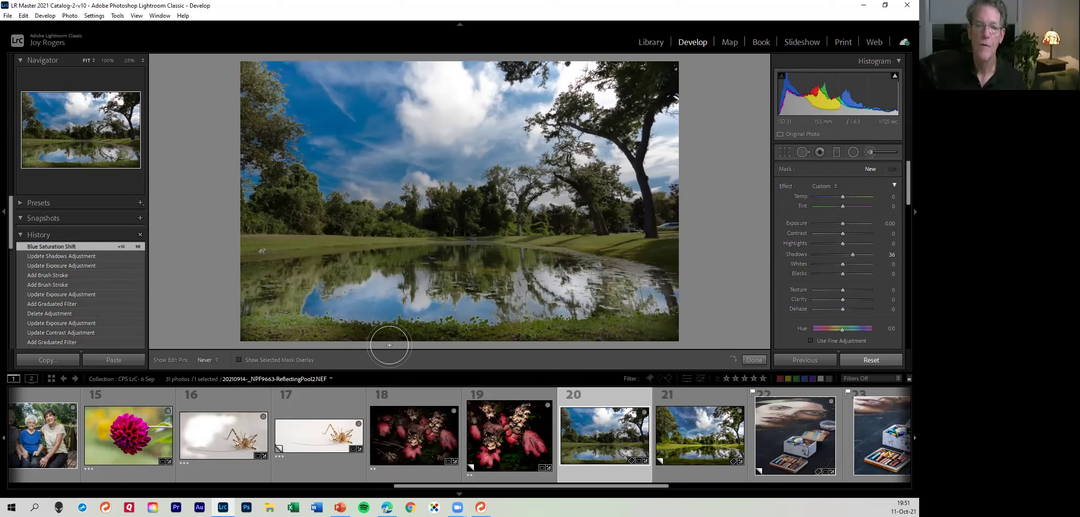
{"action": "left_click_drag", "start_coordinate": [239, 309], "coordinate": [602, 319]}
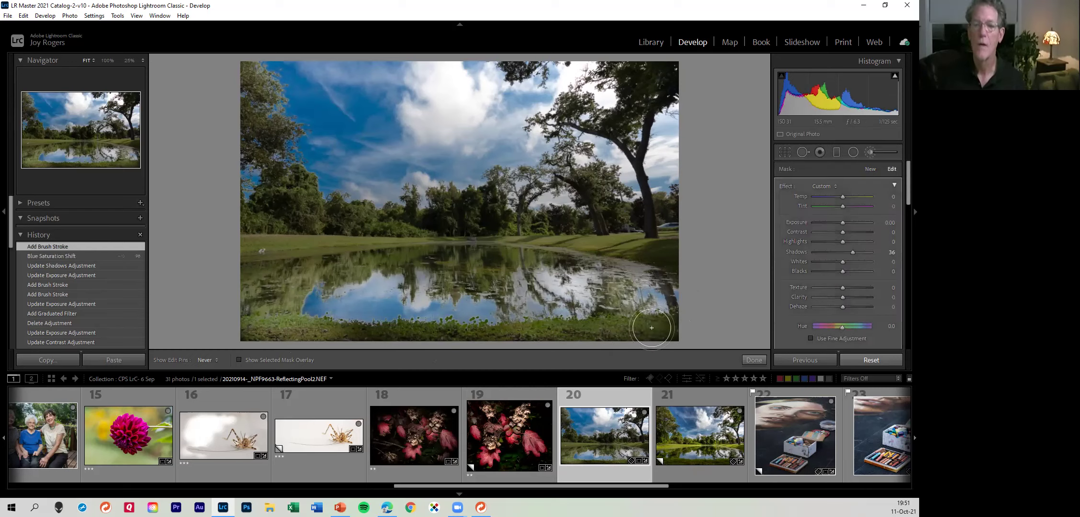
{"action": "mouse_move", "coordinate": [570, 225]}
{"action": "left_mouse_down"}
{"action": "mouse_move", "coordinate": [430, 241]}
{"action": "mouse_move", "coordinate": [266, 173]}
{"action": "mouse_move", "coordinate": [266, 205]}
{"action": "left_mouse_up"}
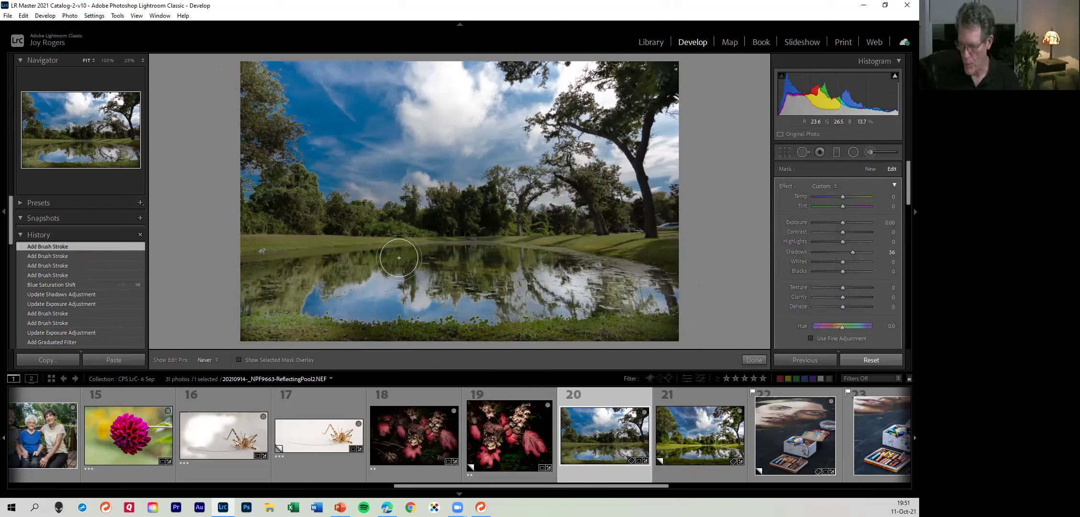
Clone out the white litter at the water's edge on the pond's left bank at 100% zoom, using spot removal size 71
{"action": "key", "text": "z"}
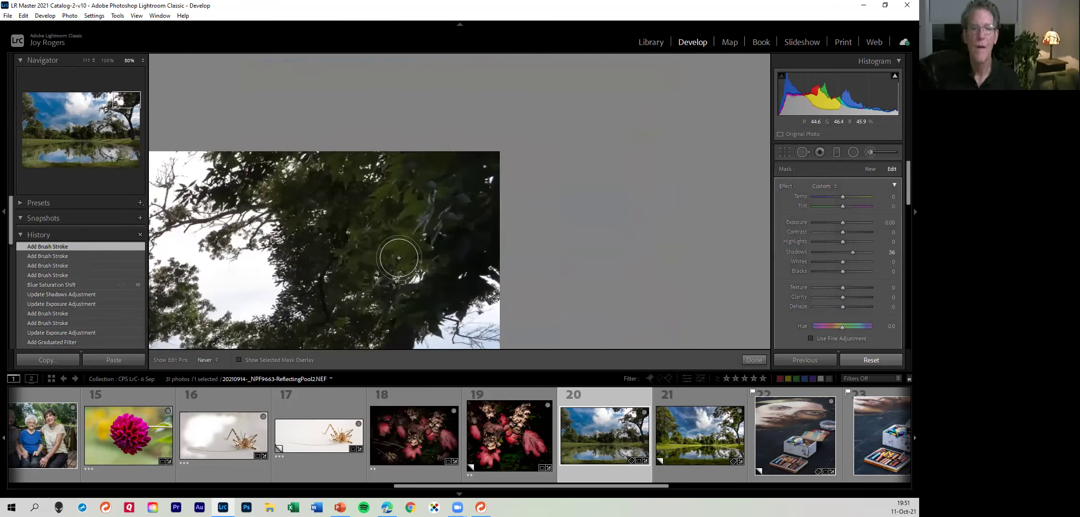
{"action": "key", "text": "ctrl+="}
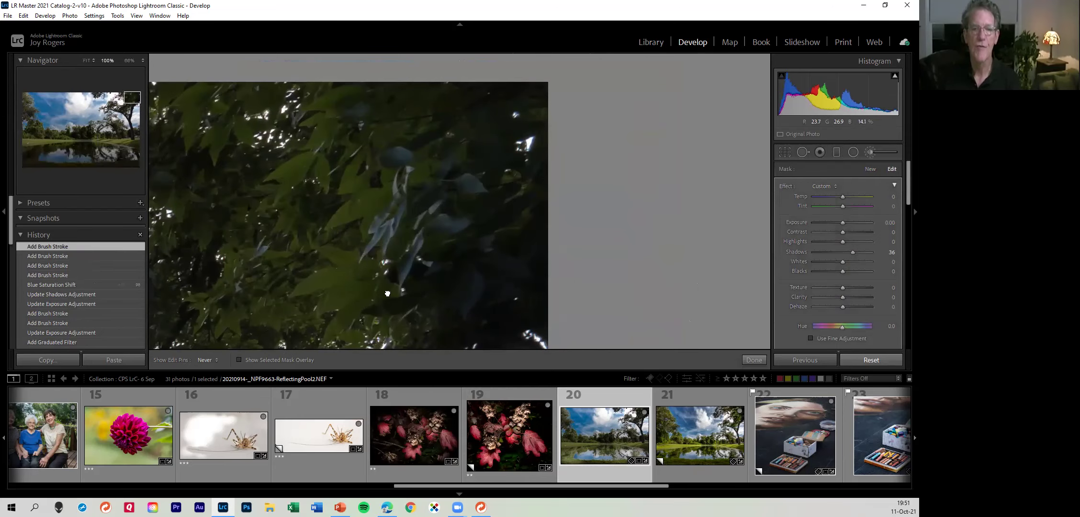
{"action": "left_click_drag", "start_coordinate": [387, 293], "coordinate": [617, 215]}
{"action": "left_click_drag", "start_coordinate": [336, 328], "coordinate": [718, 196]}
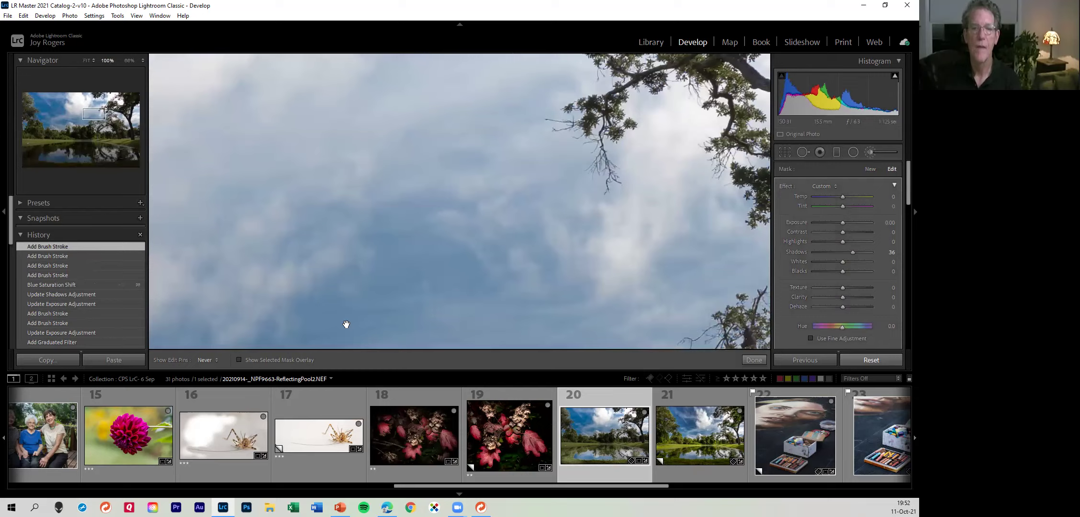
{"action": "left_click_drag", "start_coordinate": [346, 325], "coordinate": [646, 143]}
{"action": "left_click_drag", "start_coordinate": [287, 330], "coordinate": [477, 3]}
{"action": "left_click_drag", "start_coordinate": [564, 217], "coordinate": [754, 205]}
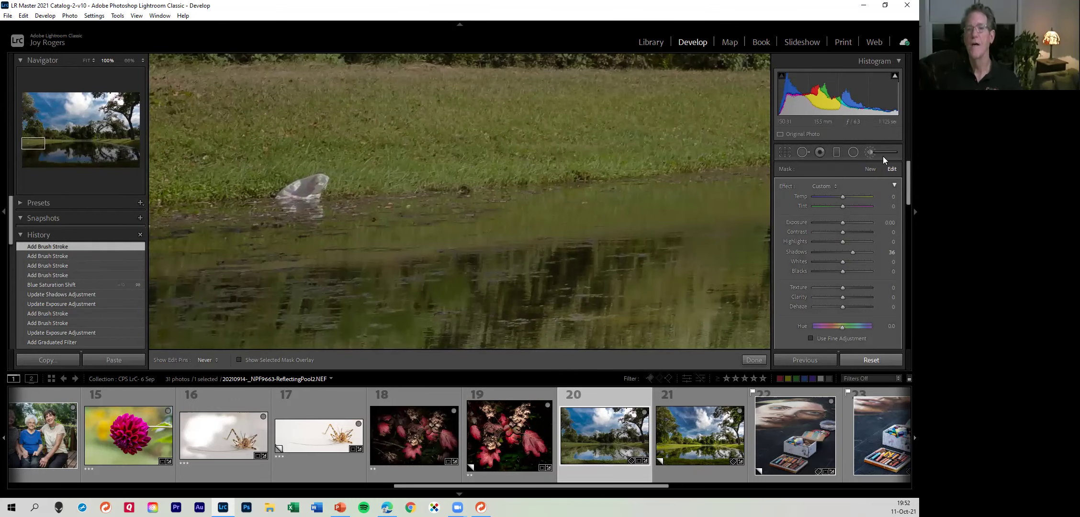
{"action": "left_click", "coordinate": [869, 154]}
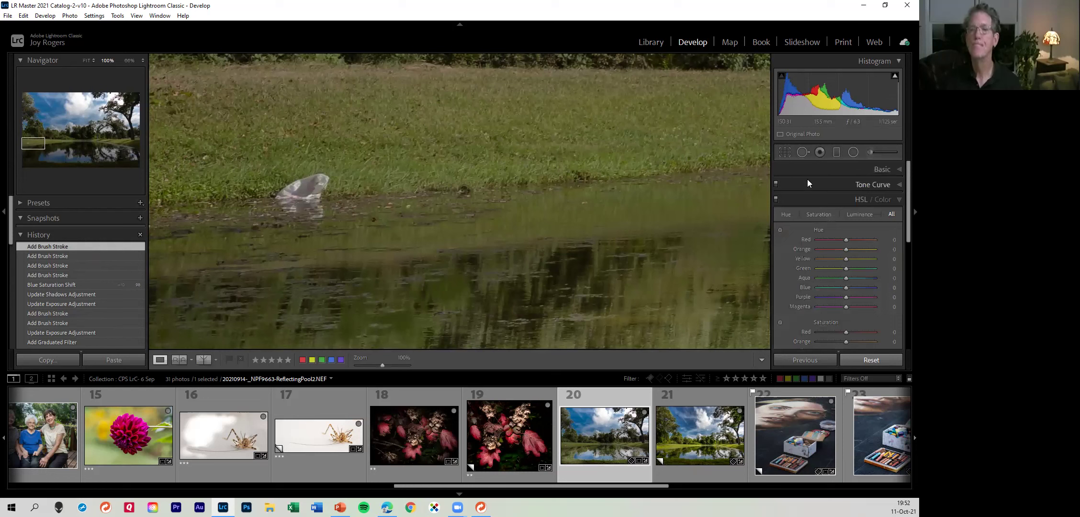
{"action": "left_click", "coordinate": [802, 153]}
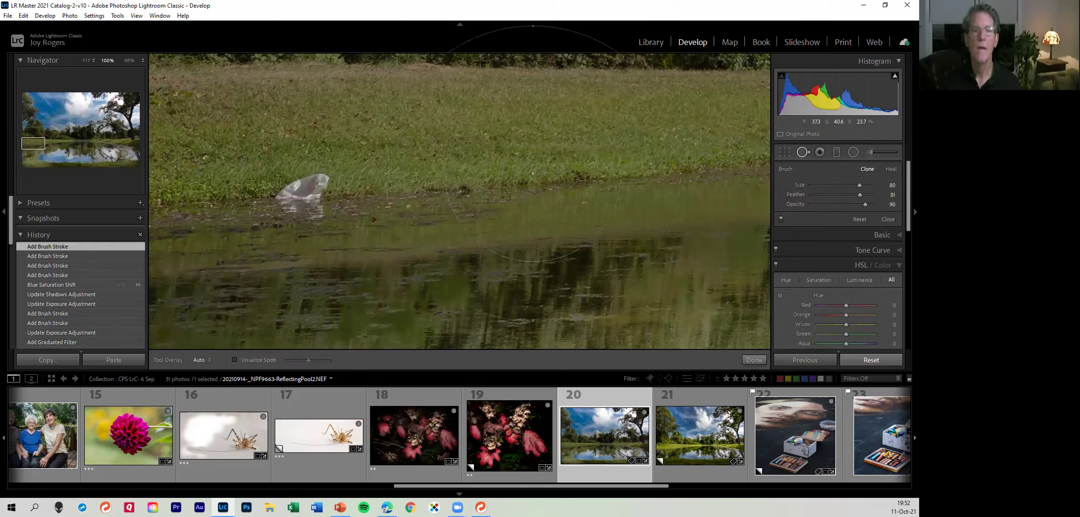
{"action": "scroll", "coordinate": [310, 185], "scroll_direction": "down", "scroll_amount": 1}
{"action": "scroll", "coordinate": [321, 226], "scroll_direction": "down", "scroll_amount": 2}
{"action": "scroll", "coordinate": [311, 221], "scroll_direction": "down", "scroll_amount": 1}
{"action": "scroll", "coordinate": [307, 200], "scroll_direction": "down", "scroll_amount": 3}
{"action": "mouse_move", "coordinate": [277, 191]}
{"action": "left_mouse_down"}
{"action": "mouse_move", "coordinate": [282, 178]}
{"action": "mouse_move", "coordinate": [307, 190]}
{"action": "left_mouse_up"}
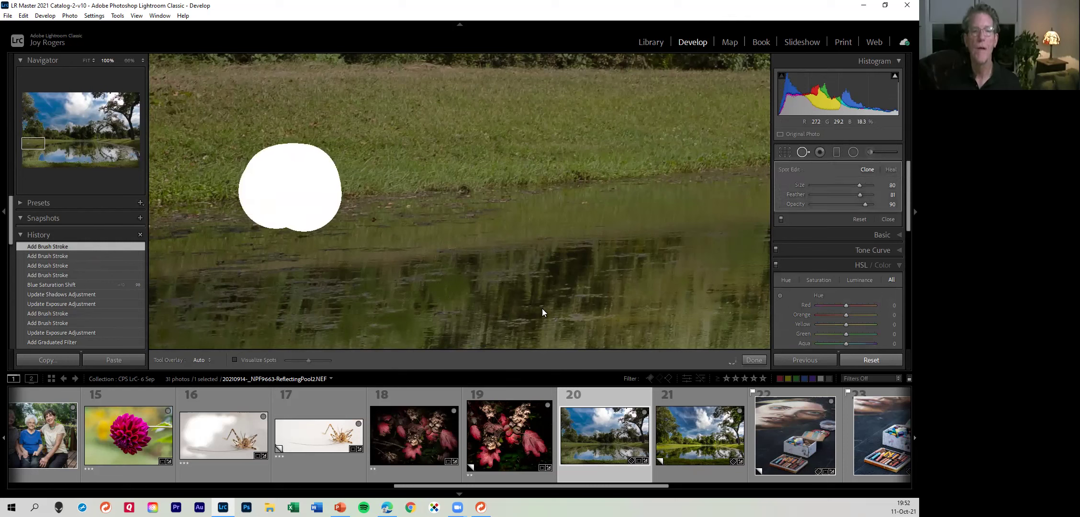
{"action": "scroll", "coordinate": [514, 299], "scroll_direction": "down", "scroll_amount": 3}
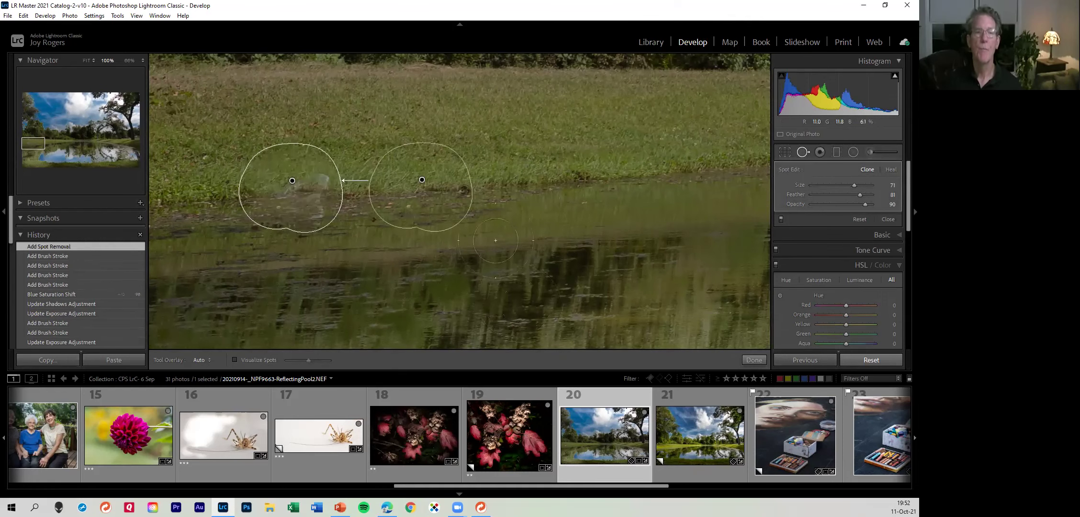
Set the clone spot's opacity to 100 and reposition its source and target areas over the litter on the bank
{"action": "left_click_drag", "start_coordinate": [449, 190], "coordinate": [463, 179]}
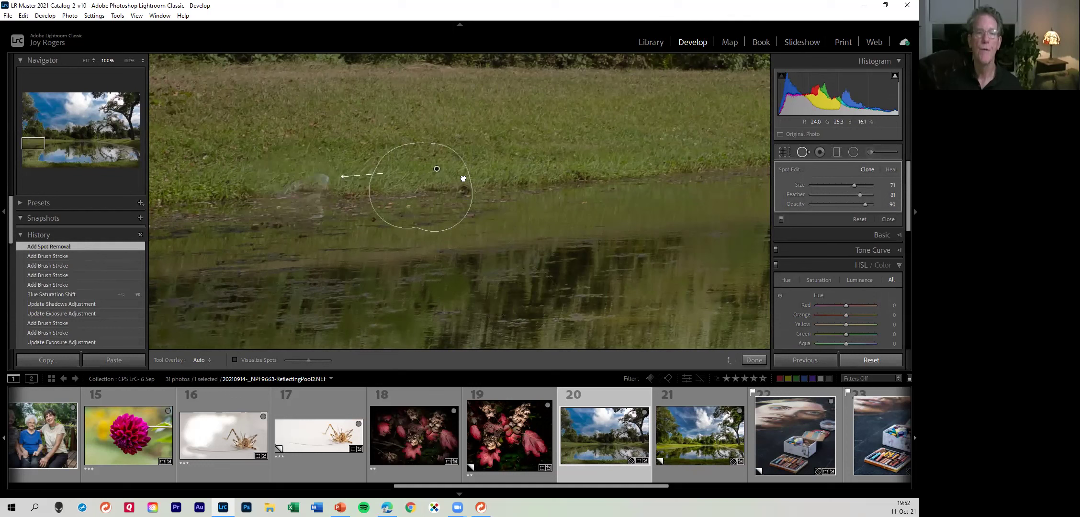
{"action": "left_click_drag", "start_coordinate": [866, 205], "coordinate": [886, 205]}
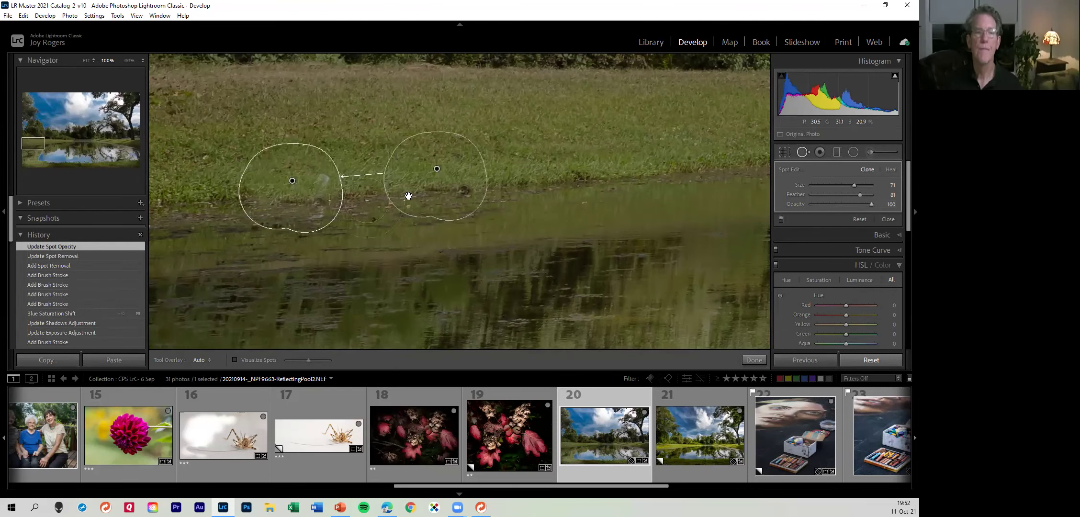
{"action": "left_click_drag", "start_coordinate": [457, 178], "coordinate": [490, 168]}
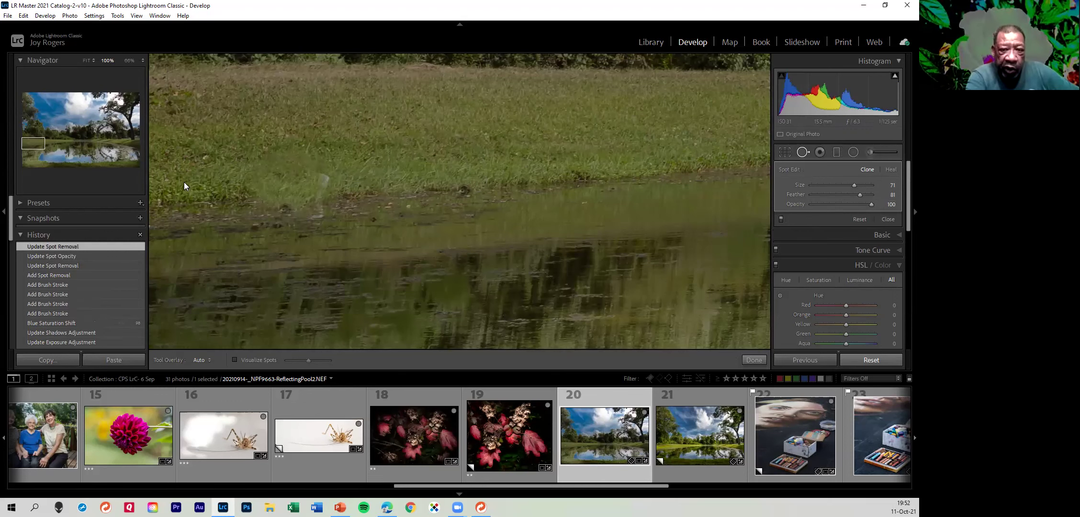
{"action": "left_click_drag", "start_coordinate": [308, 197], "coordinate": [324, 192]}
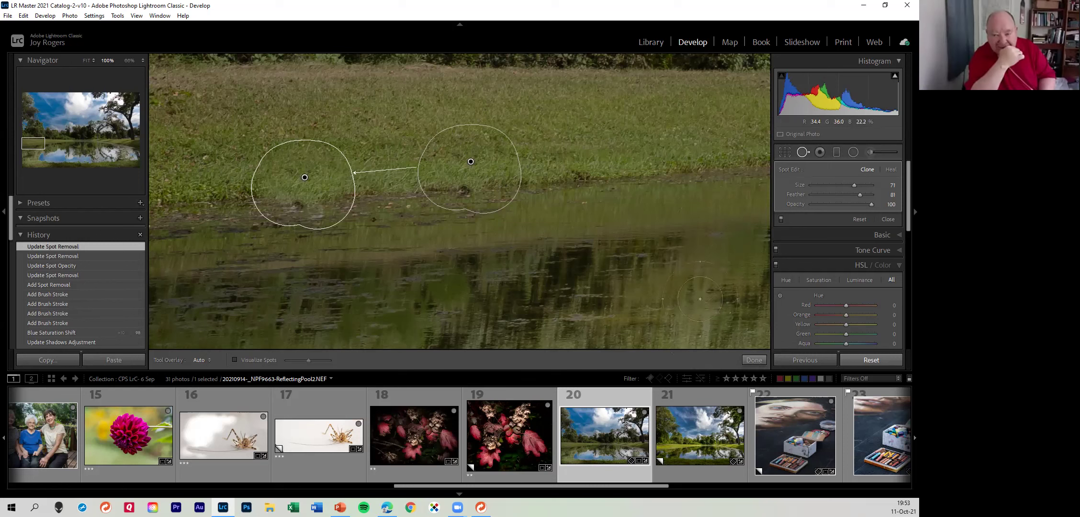
{"action": "left_click", "coordinate": [754, 359]}
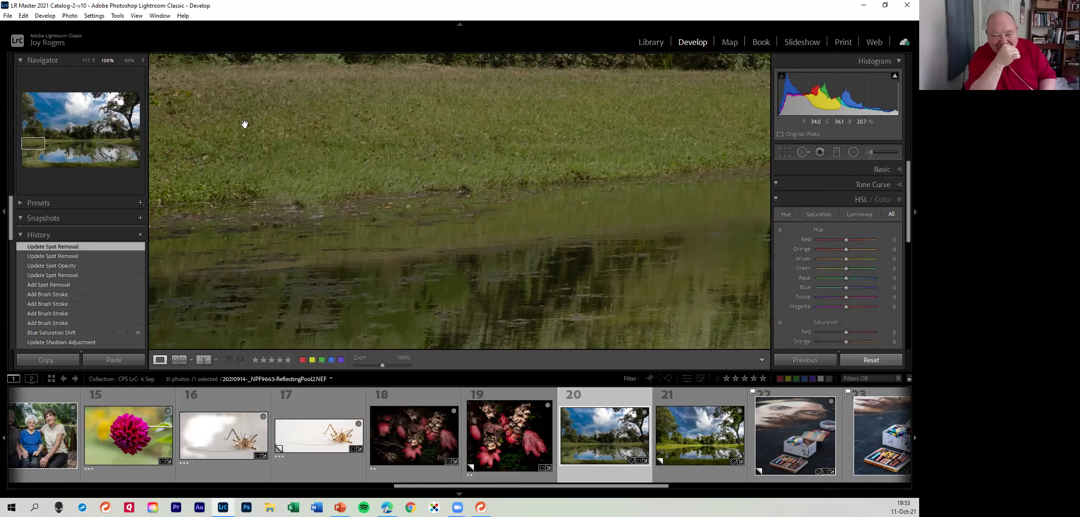
Compare the whole photo's original import state with its latest edited state through the edit history
{"action": "left_click", "coordinate": [85, 60]}
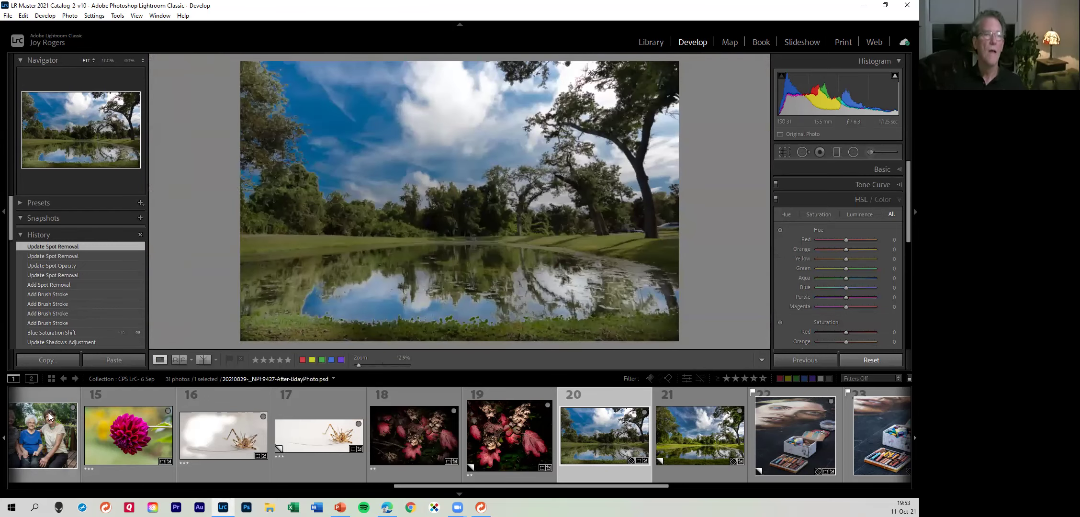
{"action": "scroll", "coordinate": [54, 319], "scroll_direction": "down", "scroll_amount": 5}
{"action": "scroll", "coordinate": [41, 318], "scroll_direction": "down", "scroll_amount": 5}
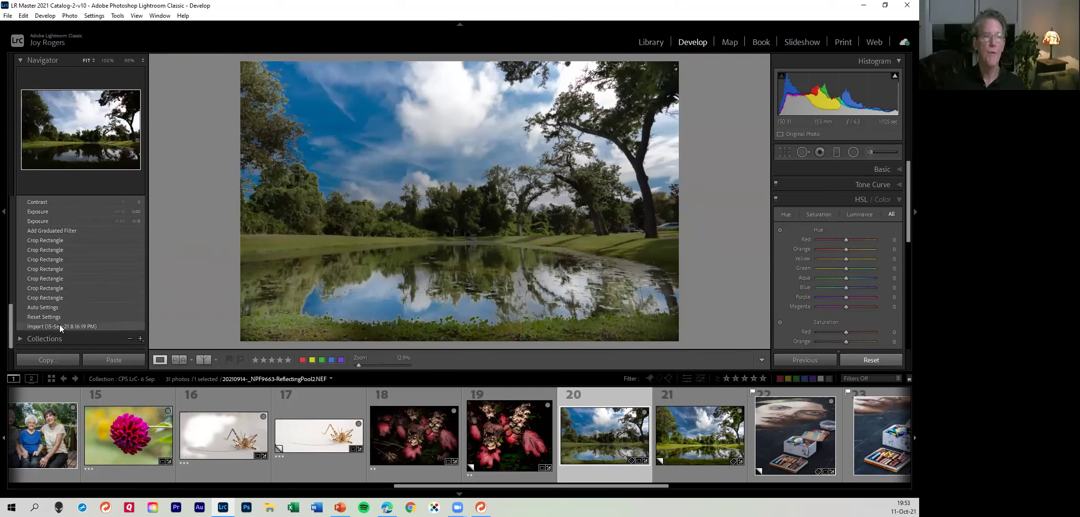
{"action": "left_click", "coordinate": [59, 325]}
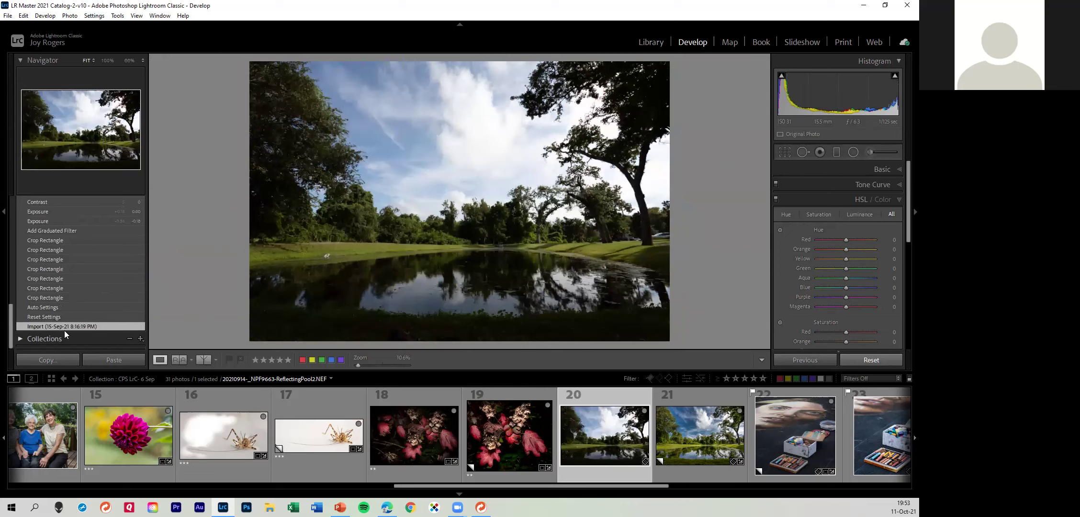
{"action": "scroll", "coordinate": [37, 287], "scroll_direction": "up", "scroll_amount": 10}
{"action": "scroll", "coordinate": [44, 276], "scroll_direction": "up", "scroll_amount": 1}
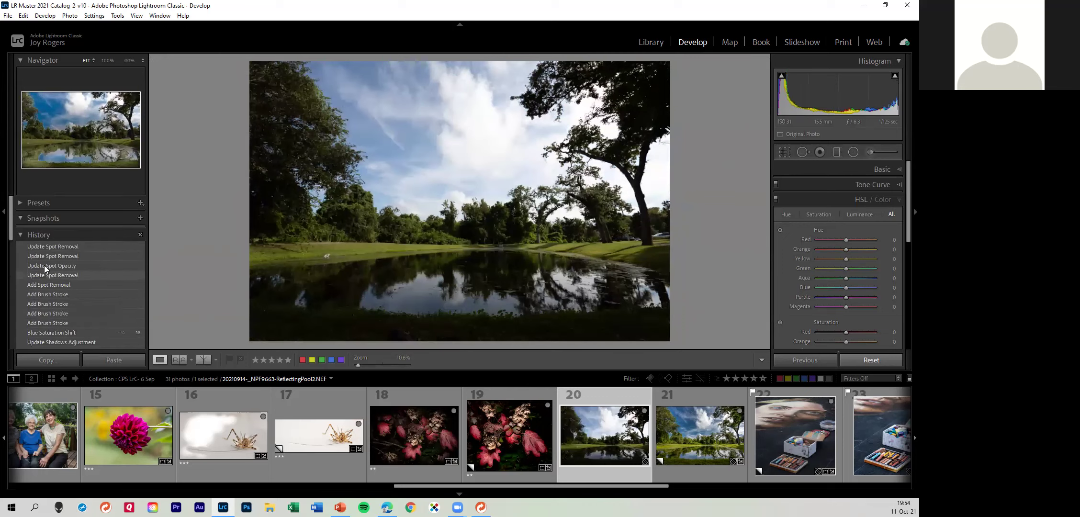
{"action": "left_click", "coordinate": [64, 247]}
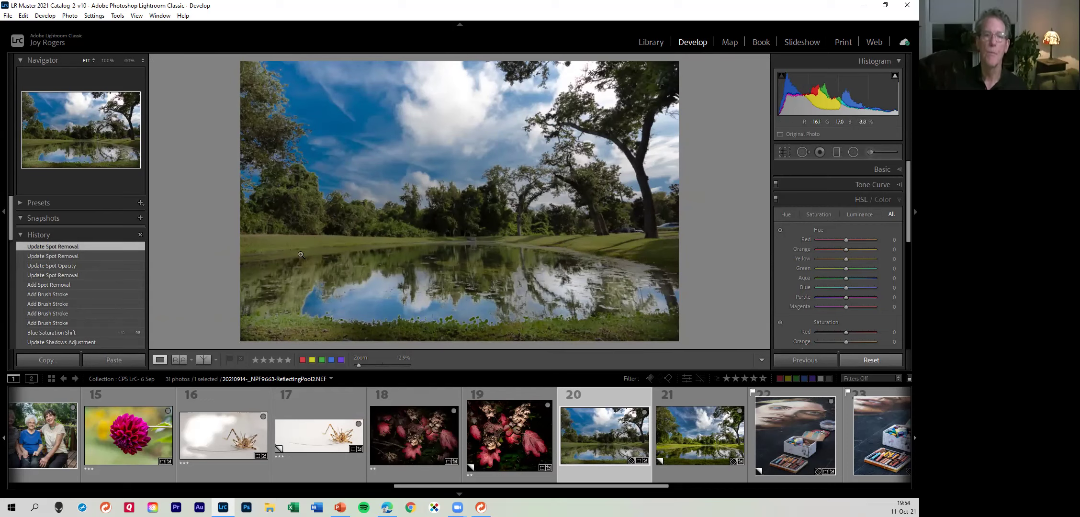
Examine the pond's reflections, the far bank and the treetops against the sky at 100% zoom
{"action": "left_click", "coordinate": [106, 61]}
{"action": "left_click_drag", "start_coordinate": [489, 256], "coordinate": [410, 212]}
{"action": "left_click_drag", "start_coordinate": [724, 266], "coordinate": [598, 210]}
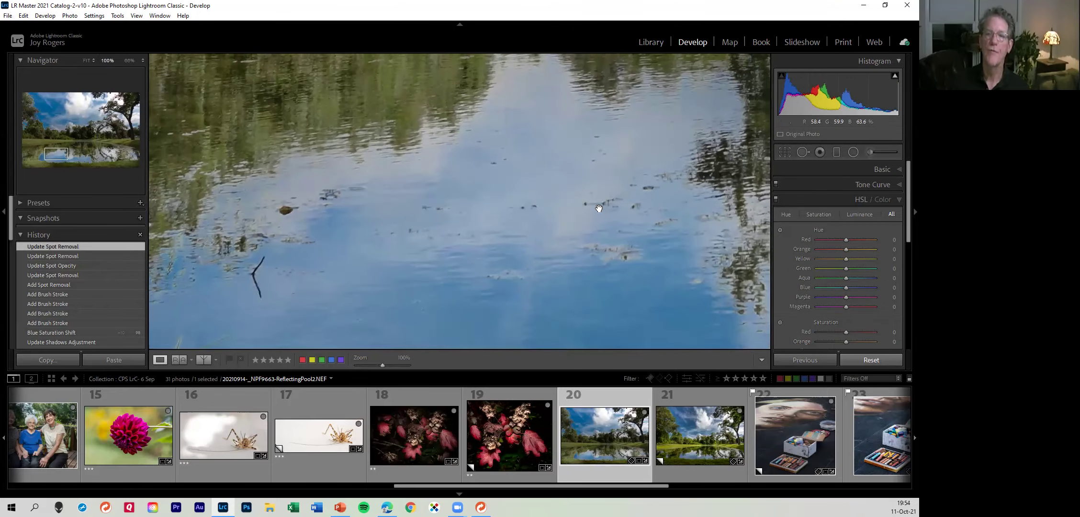
{"action": "left_click_drag", "start_coordinate": [559, 166], "coordinate": [400, 348]}
{"action": "left_click_drag", "start_coordinate": [686, 258], "coordinate": [474, 321]}
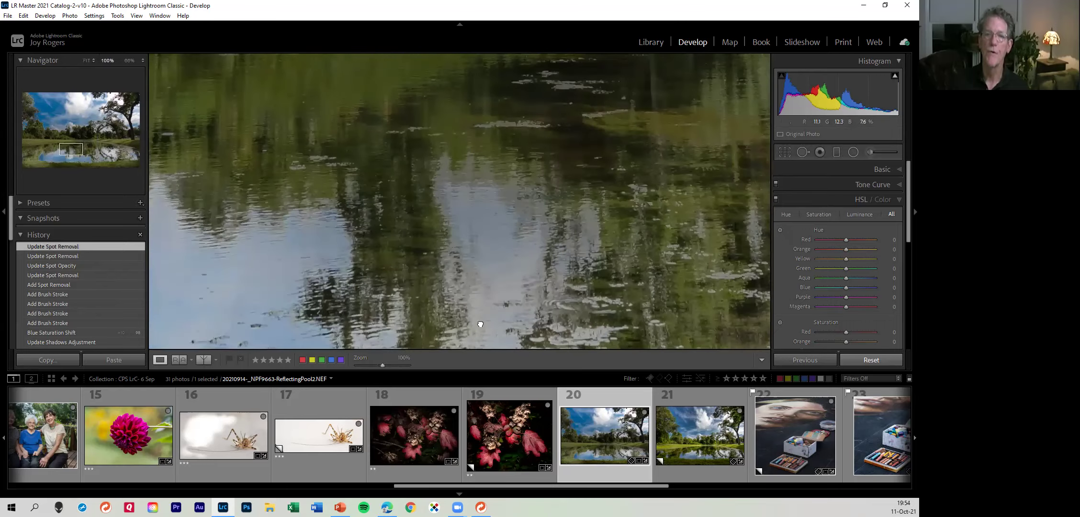
{"action": "left_click_drag", "start_coordinate": [507, 203], "coordinate": [569, 346]}
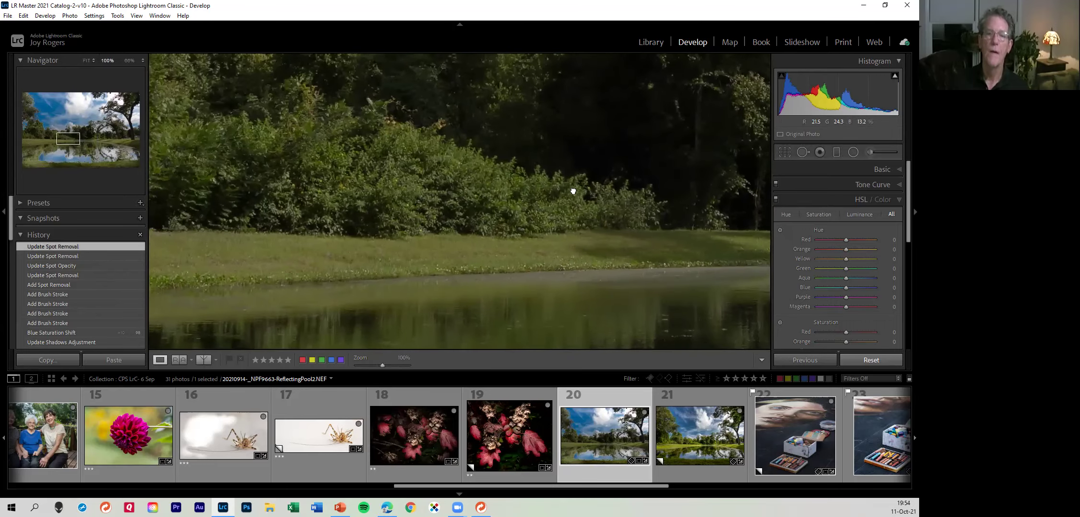
{"action": "left_click_drag", "start_coordinate": [574, 188], "coordinate": [577, 342]}
{"action": "left_click_drag", "start_coordinate": [581, 150], "coordinate": [580, 220]}
{"action": "left_click_drag", "start_coordinate": [526, 62], "coordinate": [572, 140]}
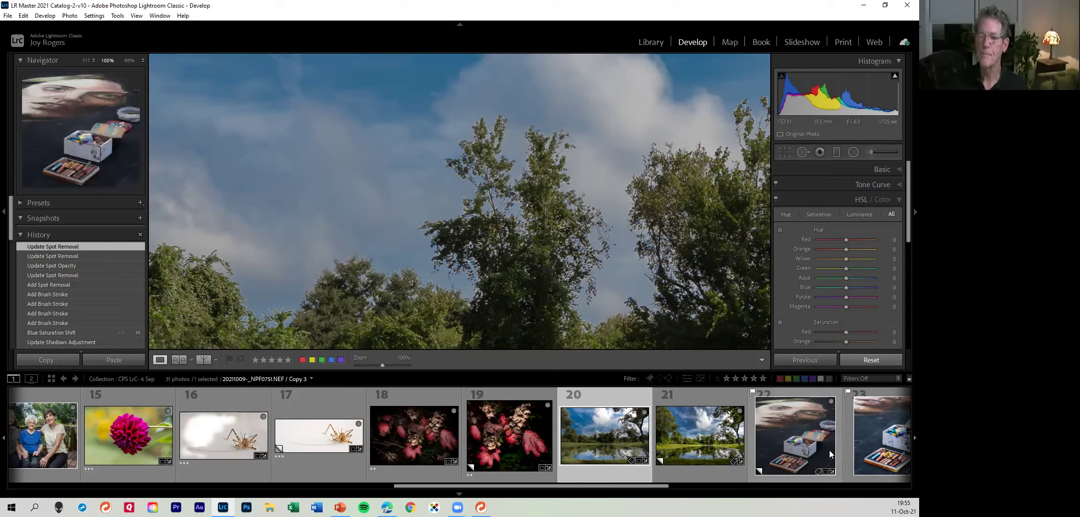
View the chalk-box photo, virtual copy 3, full screen and advance to its next, more tightly cropped version
{"action": "left_click", "coordinate": [785, 432]}
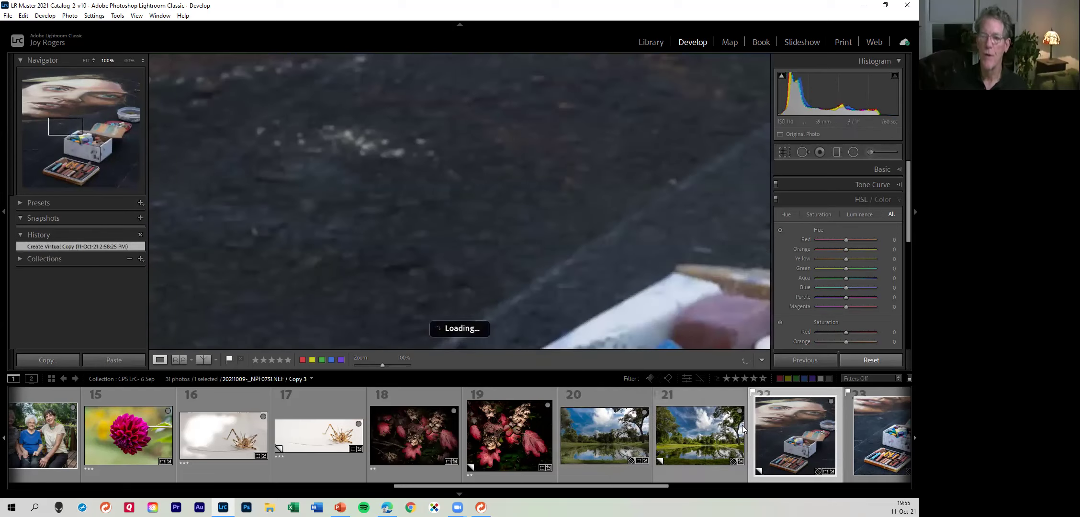
{"action": "left_click_drag", "start_coordinate": [626, 488], "coordinate": [730, 479]}
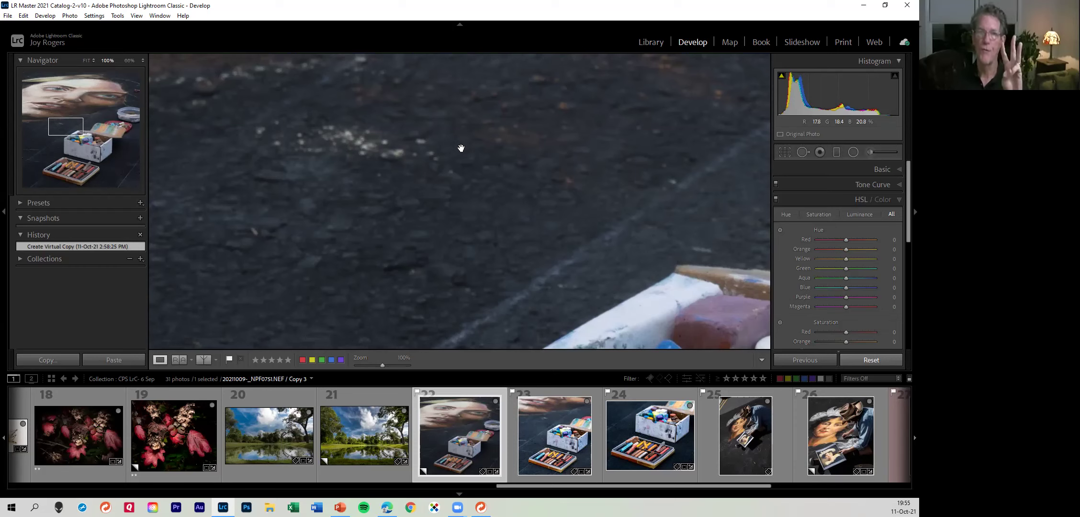
{"action": "left_click", "coordinate": [501, 261]}
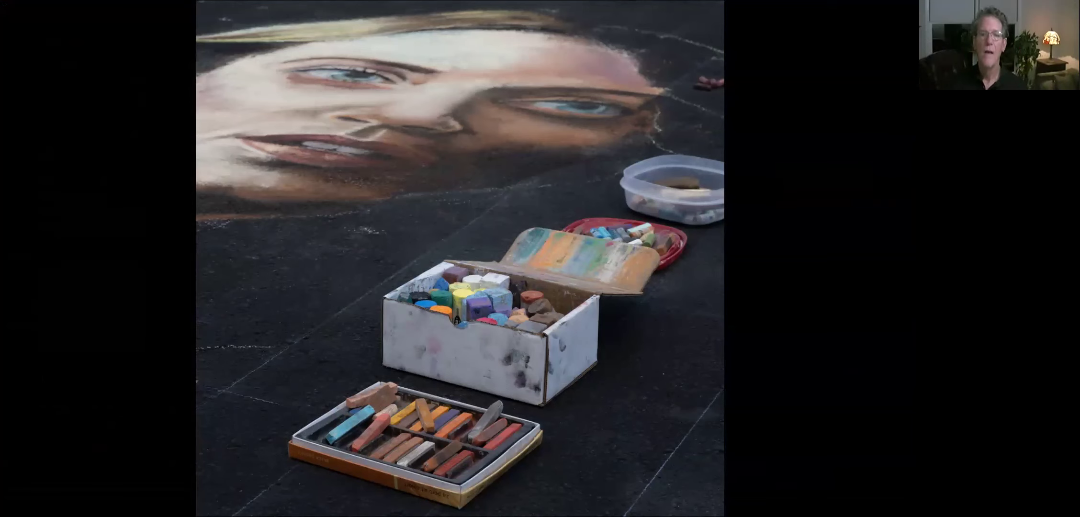
{"action": "key", "text": "Right"}
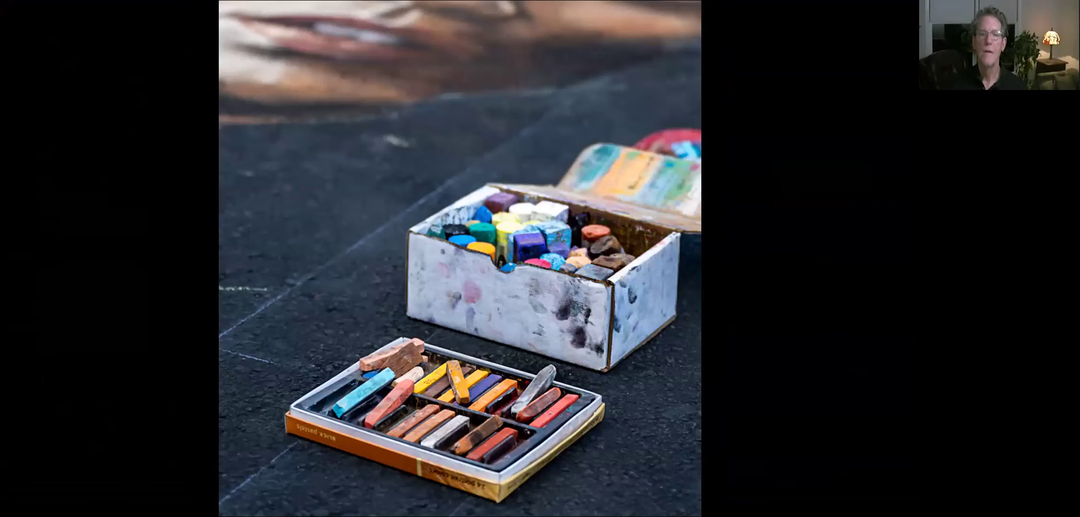
Compare the cropped versions of the chalk-box photo full screen, ending on the wider view with the chalk face
{"action": "key", "text": "Right"}
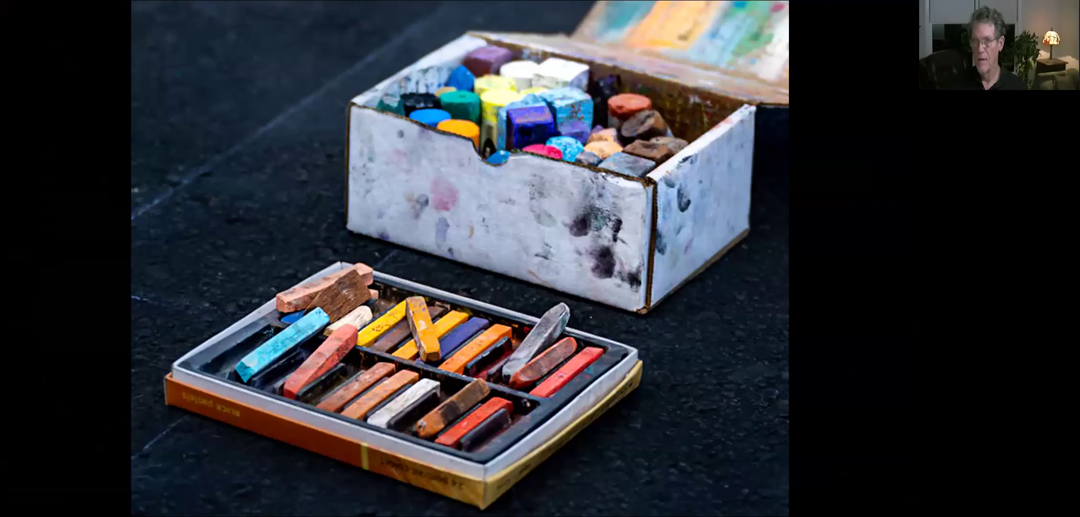
{"action": "key", "text": "Right"}
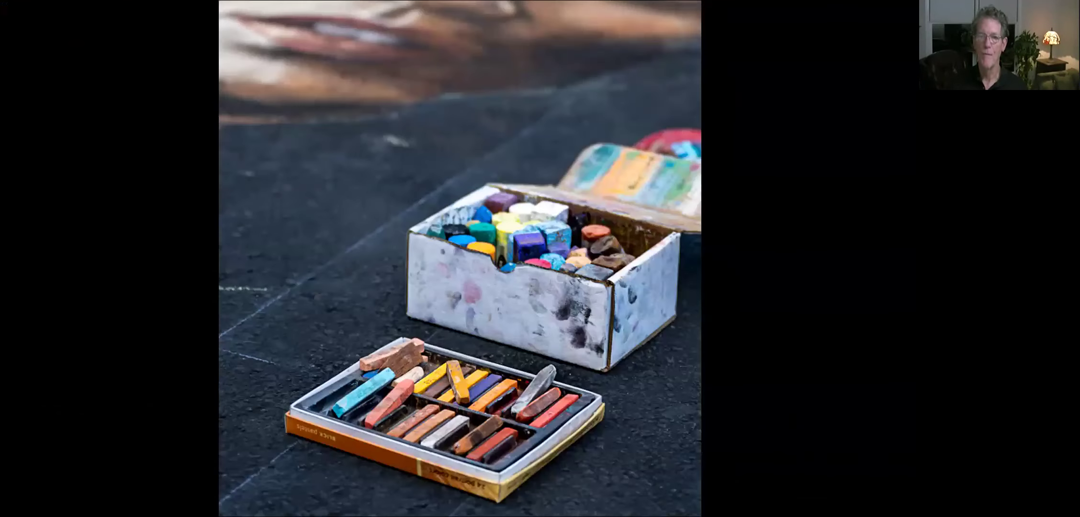
{"action": "key", "text": "Right"}
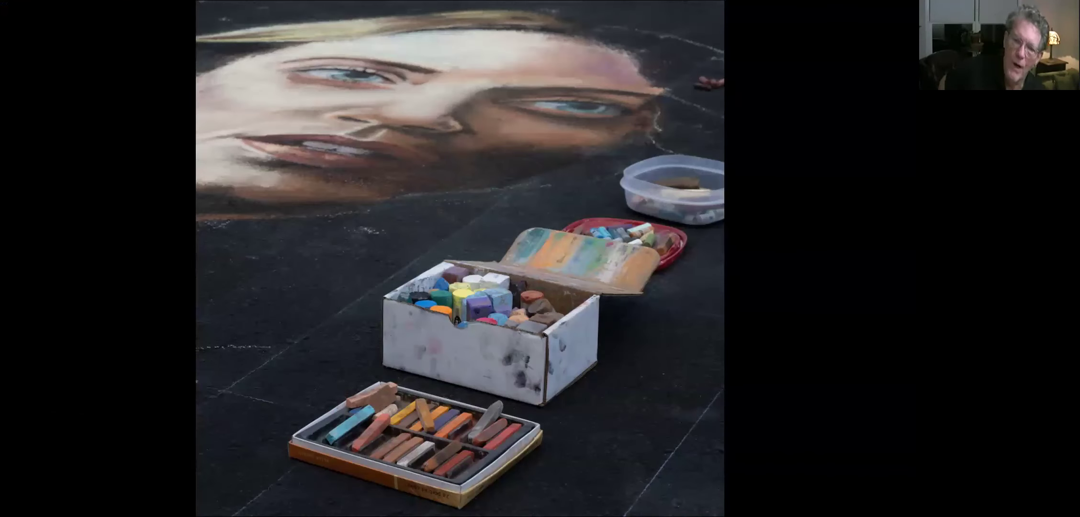
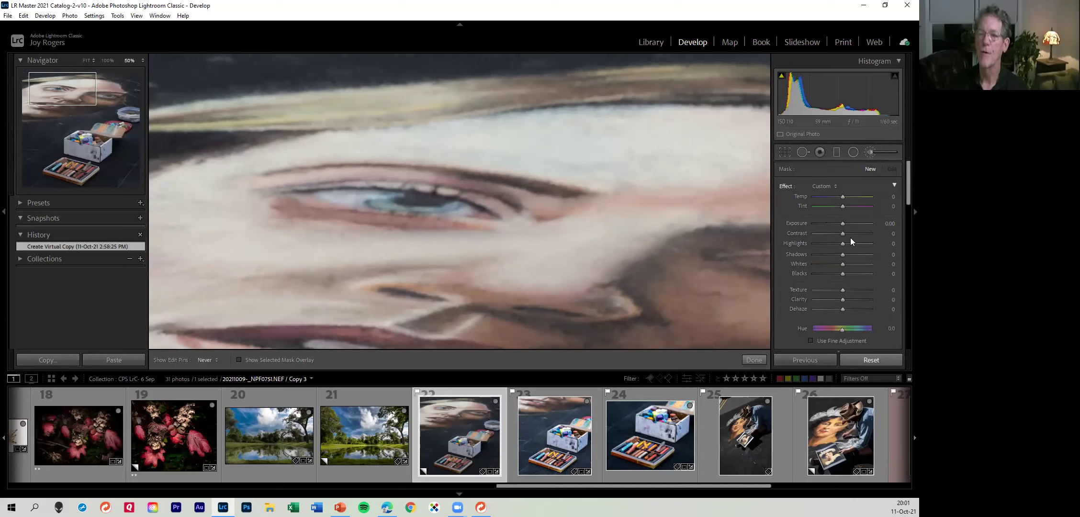
Brush both eyes and the mouth of the chalk face with exposure 0.50, shadows 24 and whites 33
{"action": "left_click", "coordinate": [845, 222]}
{"action": "left_click_drag", "start_coordinate": [844, 255], "coordinate": [850, 265]}
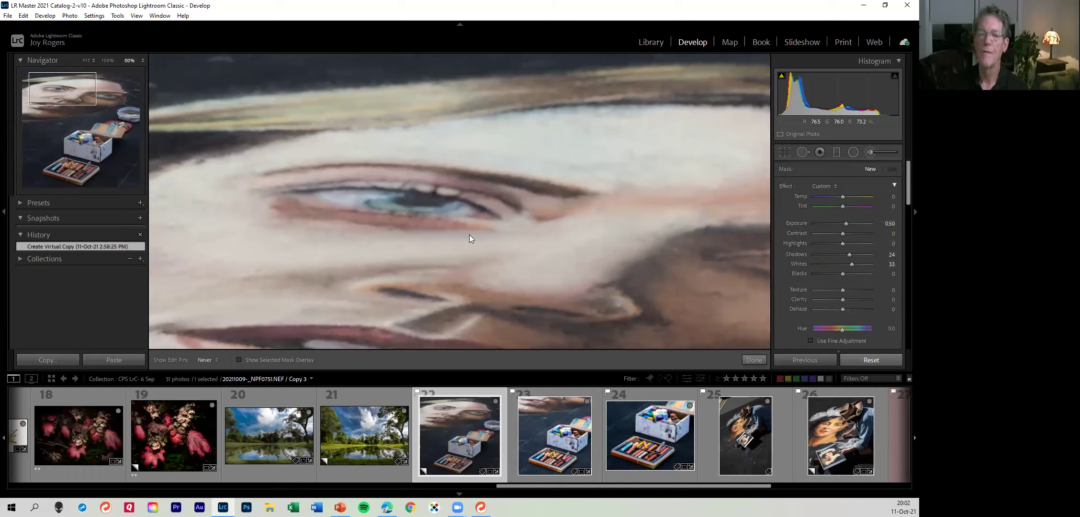
{"action": "mouse_move", "coordinate": [484, 213]}
{"action": "left_mouse_down"}
{"action": "mouse_move", "coordinate": [336, 184]}
{"action": "mouse_move", "coordinate": [391, 216]}
{"action": "left_mouse_up"}
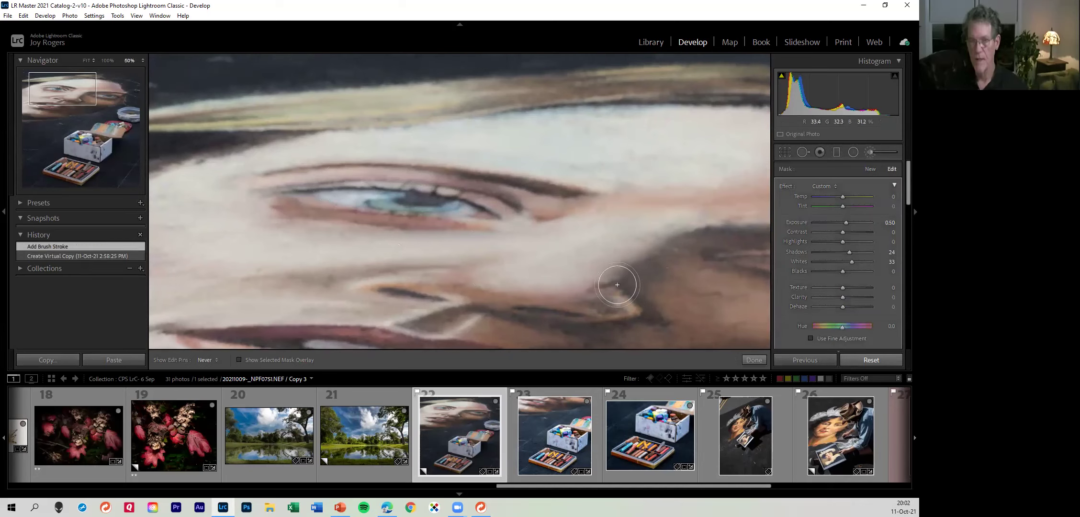
{"action": "left_click_drag", "start_coordinate": [619, 284], "coordinate": [297, 184]}
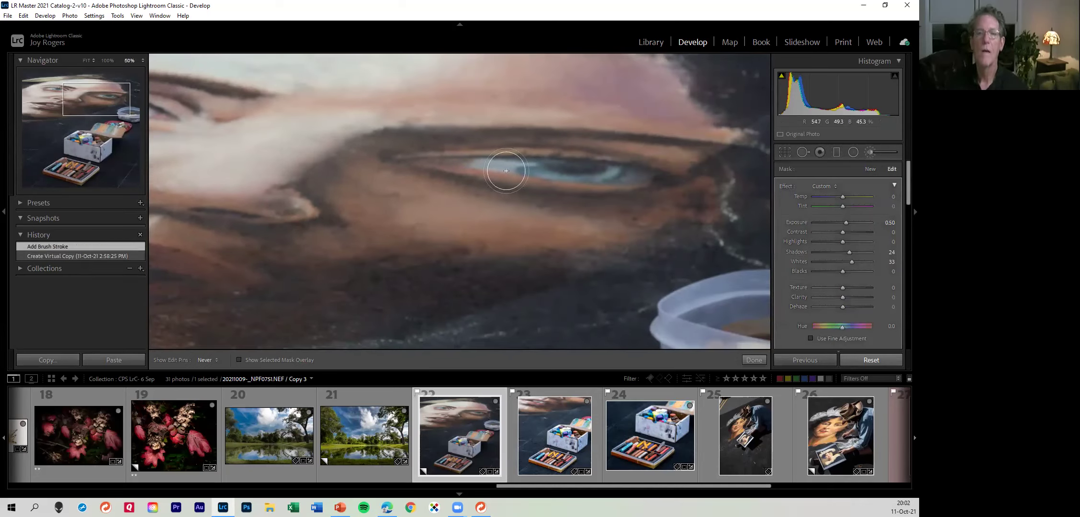
{"action": "mouse_move", "coordinate": [488, 167]}
{"action": "left_mouse_down"}
{"action": "mouse_move", "coordinate": [646, 170]}
{"action": "mouse_move", "coordinate": [637, 178]}
{"action": "mouse_move", "coordinate": [452, 164]}
{"action": "left_mouse_up"}
{"action": "mouse_move", "coordinate": [311, 285]}
{"action": "left_mouse_down"}
{"action": "mouse_move", "coordinate": [416, 215]}
{"action": "mouse_move", "coordinate": [584, 164]}
{"action": "left_mouse_up"}
{"action": "left_click_drag", "start_coordinate": [241, 146], "coordinate": [368, 164]}
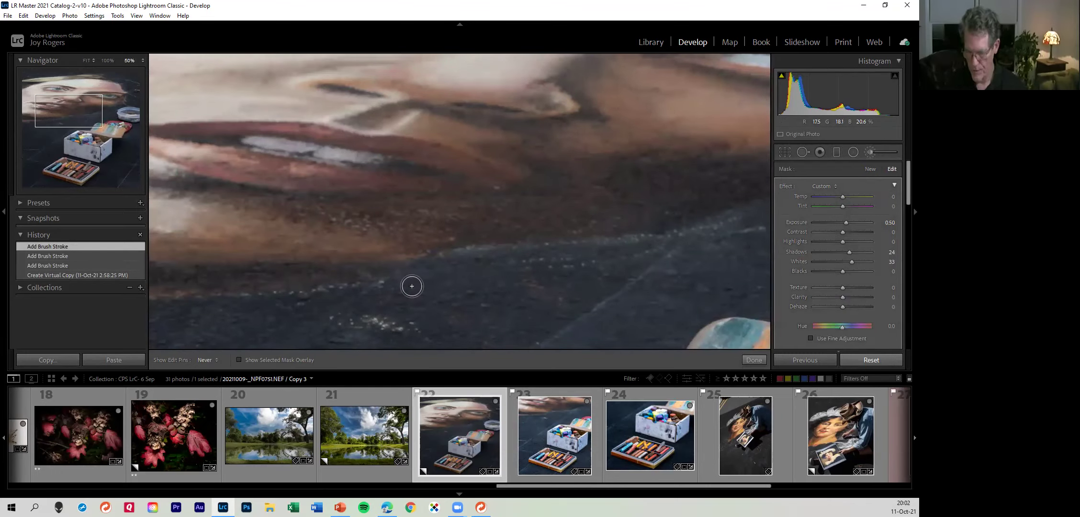
{"action": "key", "text": "ctrl+minus"}
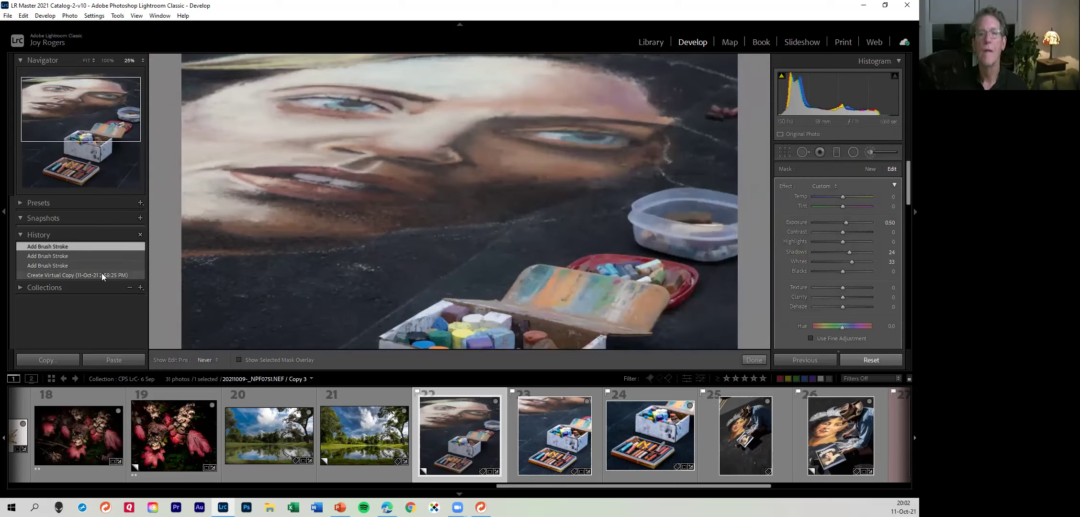
Close the brush, compare the brushed face with the virtual copy's initial state through the edit history, and revert to that initial state
{"action": "left_click", "coordinate": [876, 151]}
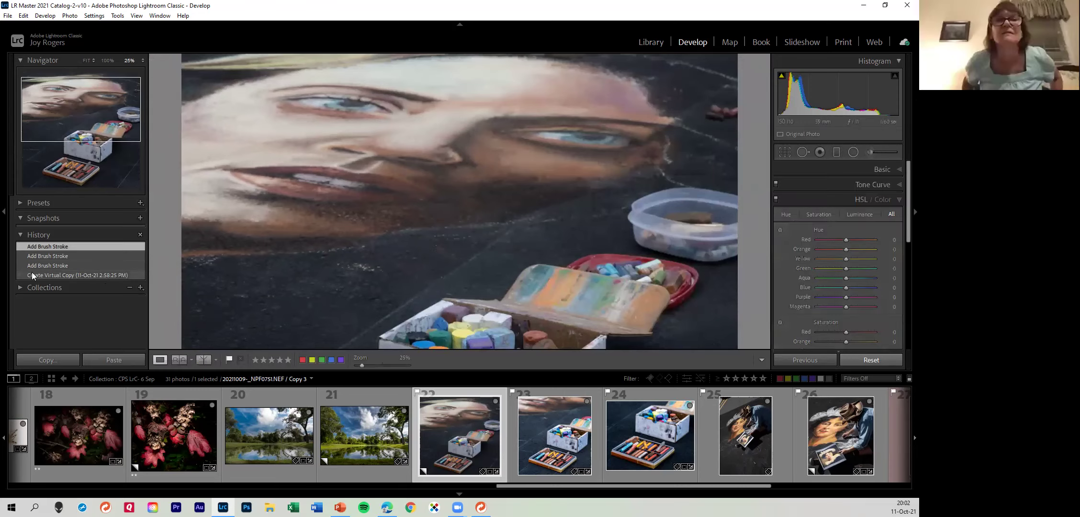
{"action": "left_click", "coordinate": [58, 276]}
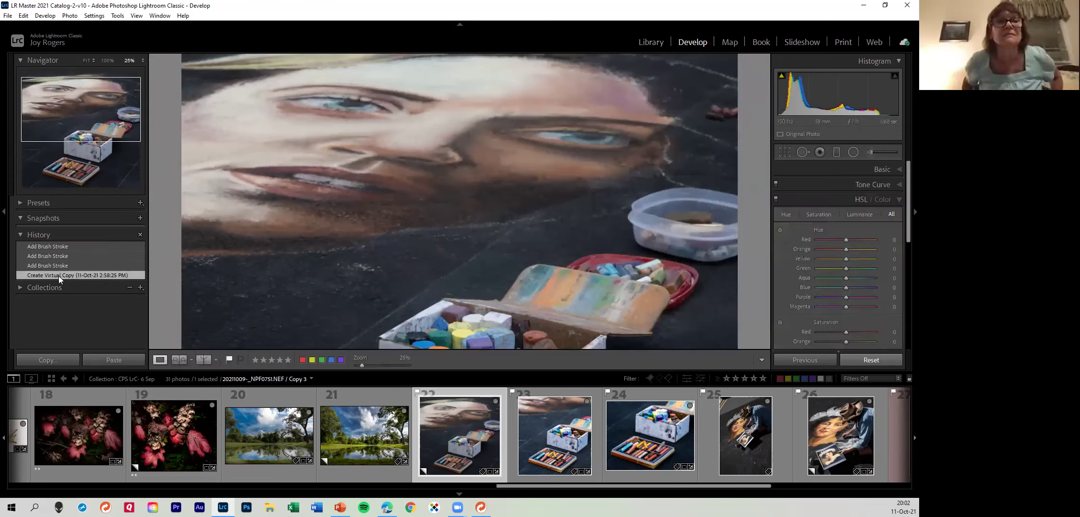
{"action": "left_click", "coordinate": [59, 247]}
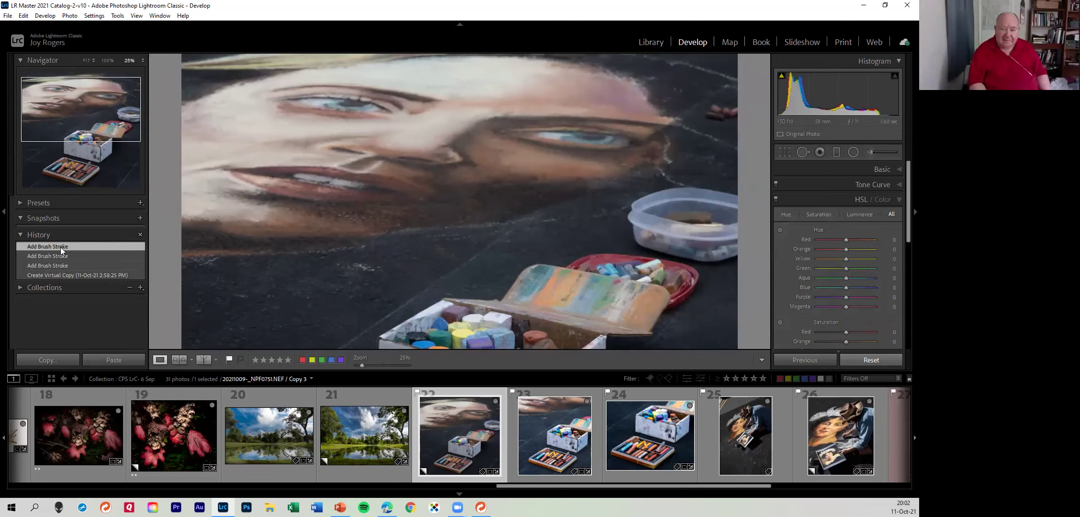
{"action": "left_click", "coordinate": [62, 275]}
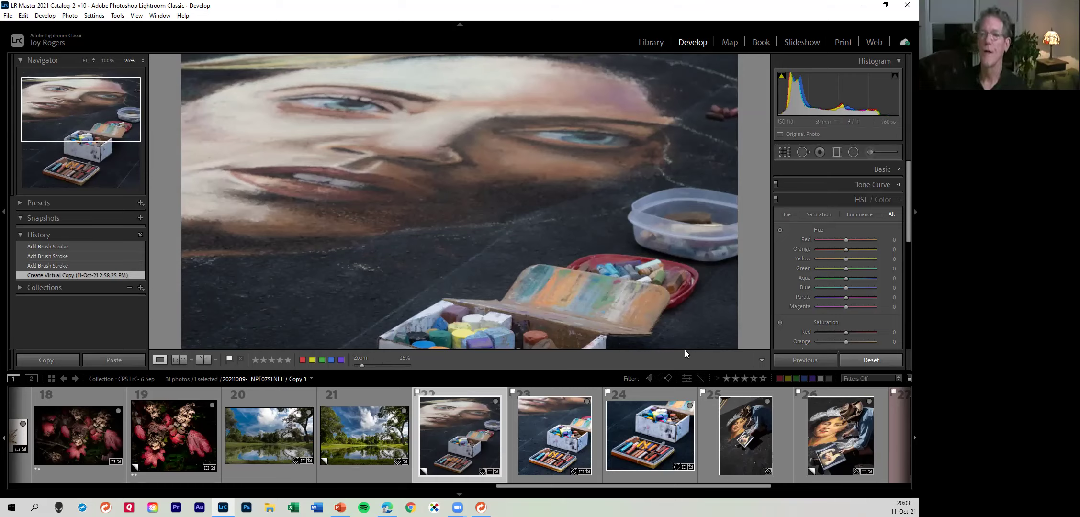
Reopen the adjustment brush, try flow values between 23 and 100, and set the flow to 63
{"action": "left_click", "coordinate": [870, 155]}
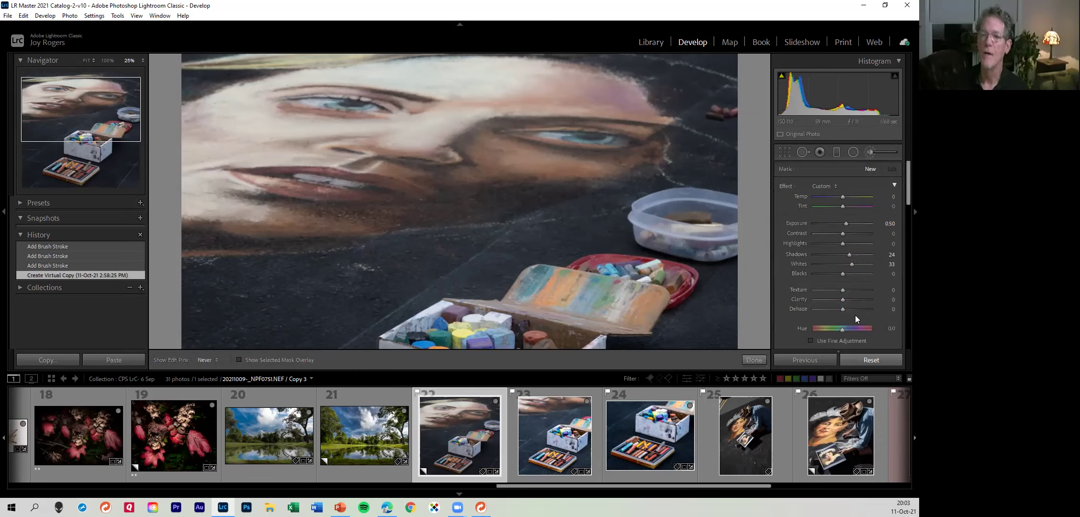
{"action": "scroll", "coordinate": [861, 292], "scroll_direction": "down", "scroll_amount": 4}
{"action": "scroll", "coordinate": [859, 294], "scroll_direction": "down", "scroll_amount": 2}
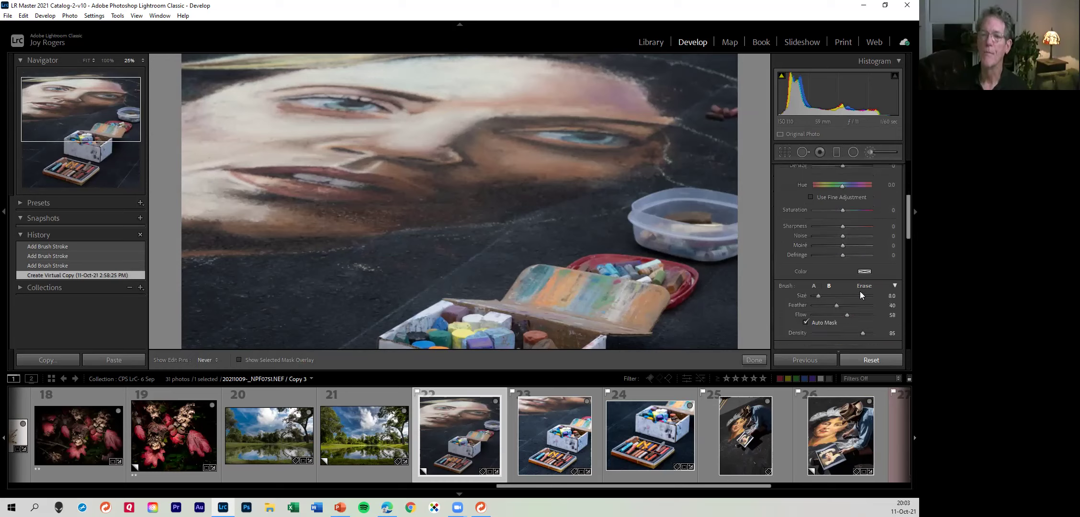
{"action": "scroll", "coordinate": [843, 285], "scroll_direction": "down", "scroll_amount": 2}
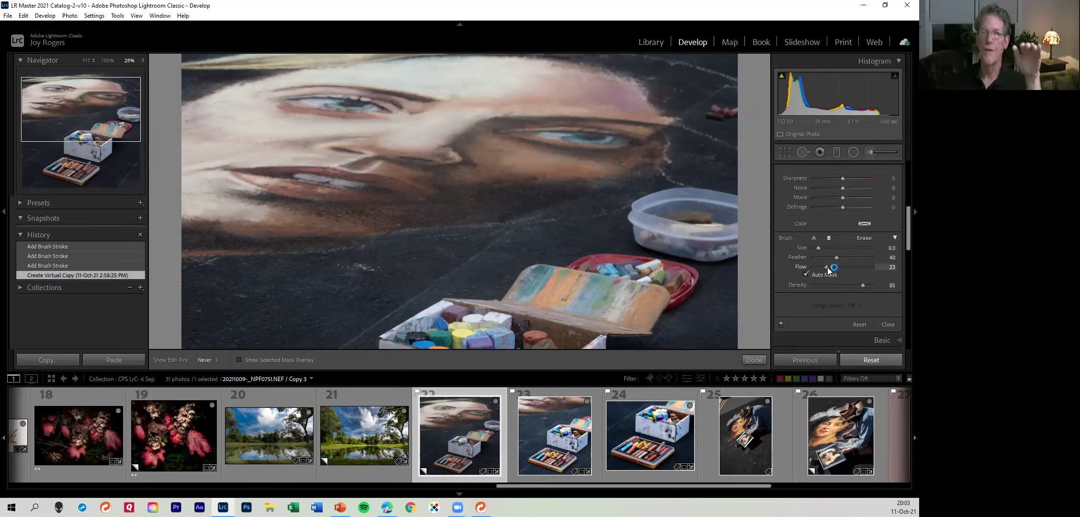
{"action": "left_click_drag", "start_coordinate": [828, 270], "coordinate": [879, 275]}
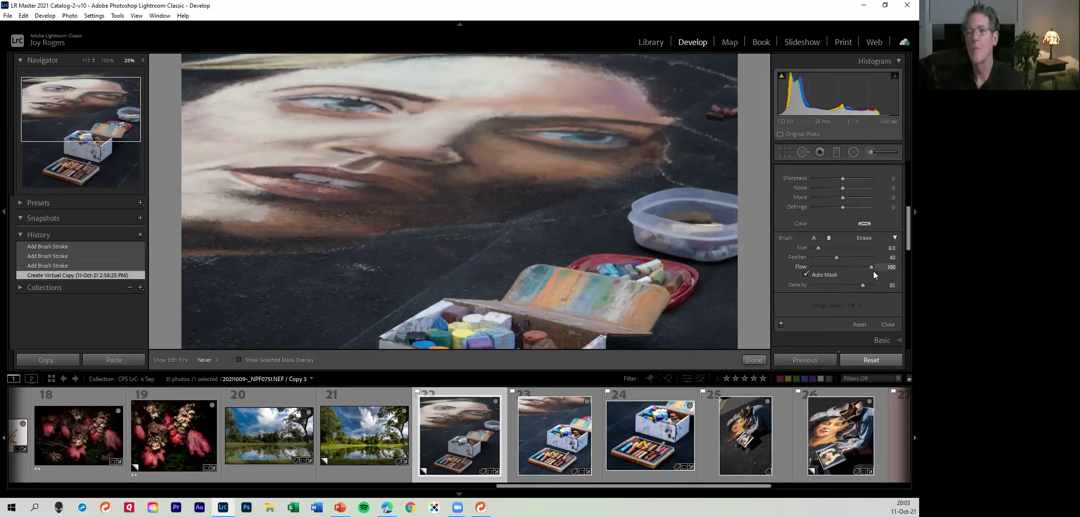
{"action": "left_click_drag", "start_coordinate": [854, 269], "coordinate": [849, 269]}
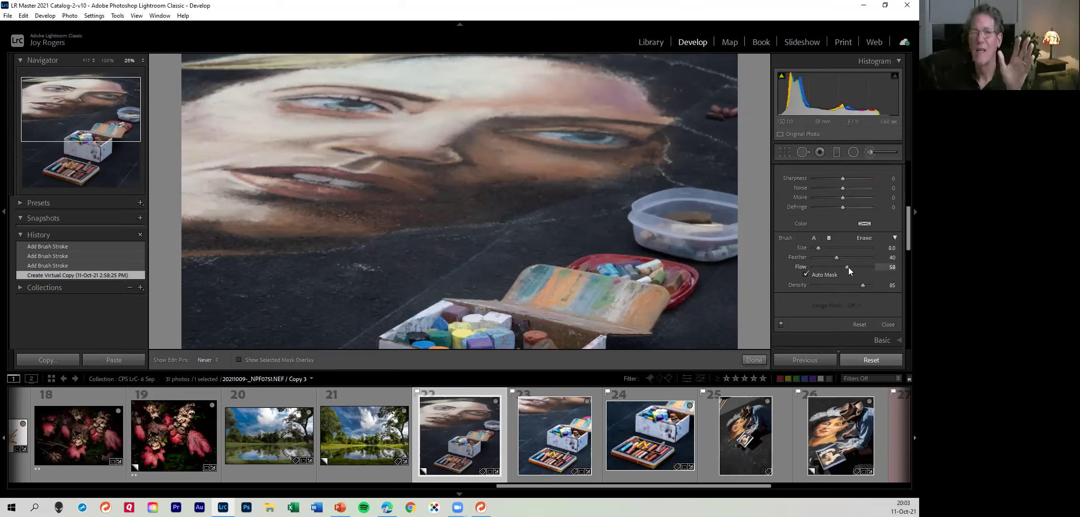
{"action": "left_click_drag", "start_coordinate": [848, 268], "coordinate": [850, 268]}
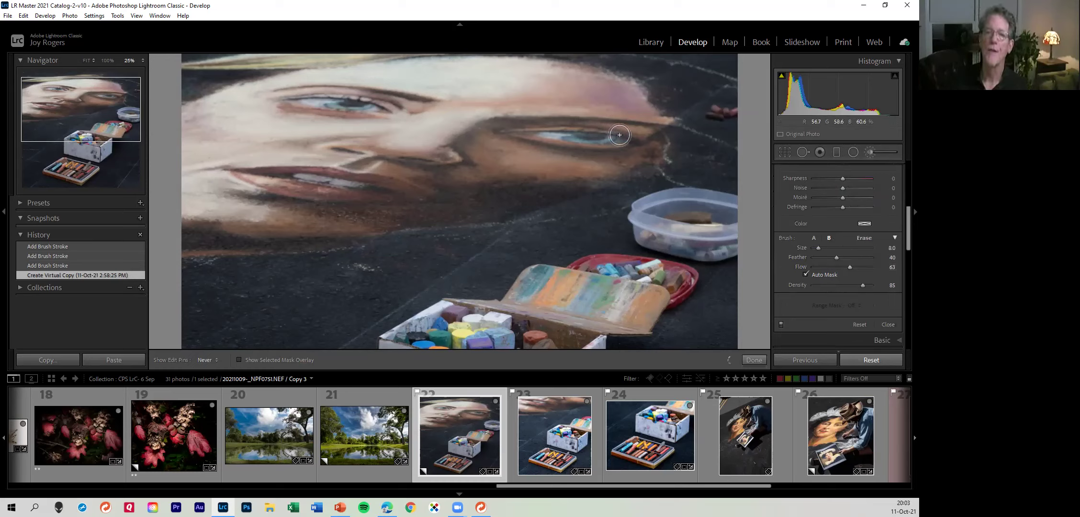
Repaint the chalk face's eyes and mouth with the adjustment brush, and check the photo full screen
{"action": "mouse_move", "coordinate": [343, 103]}
{"action": "left_mouse_down"}
{"action": "mouse_move", "coordinate": [310, 94]}
{"action": "mouse_move", "coordinate": [375, 105]}
{"action": "left_mouse_up"}
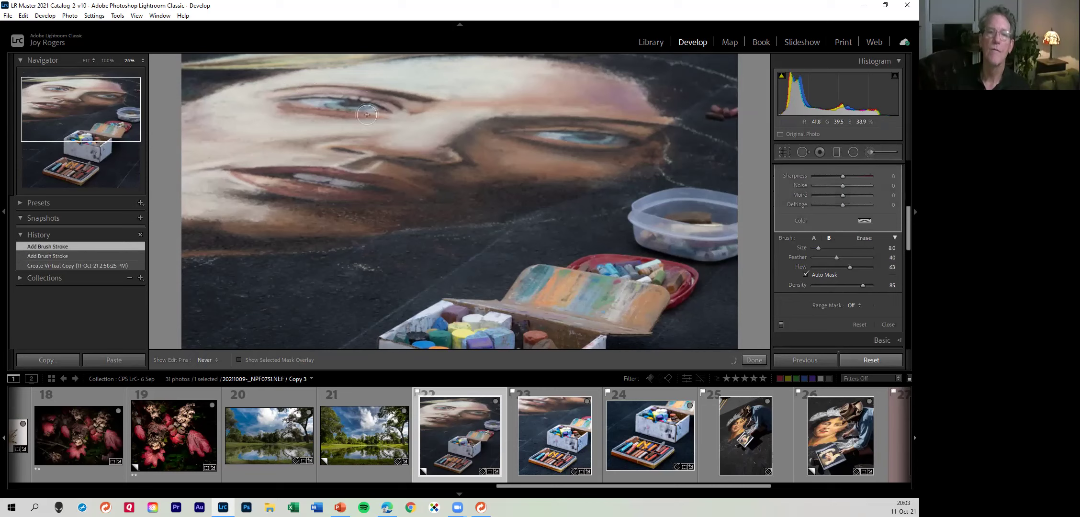
{"action": "left_click_drag", "start_coordinate": [275, 171], "coordinate": [363, 183]}
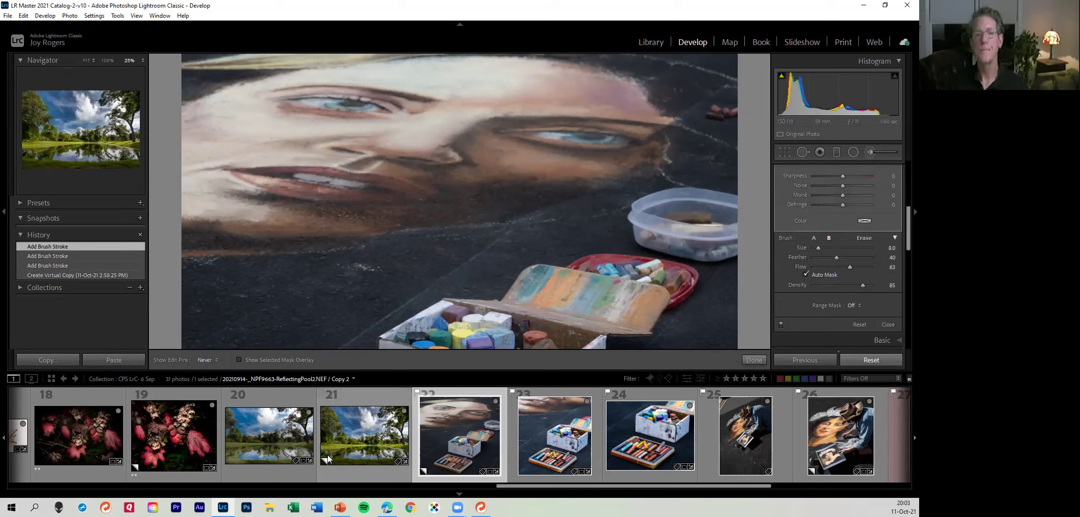
{"action": "key", "text": "f"}
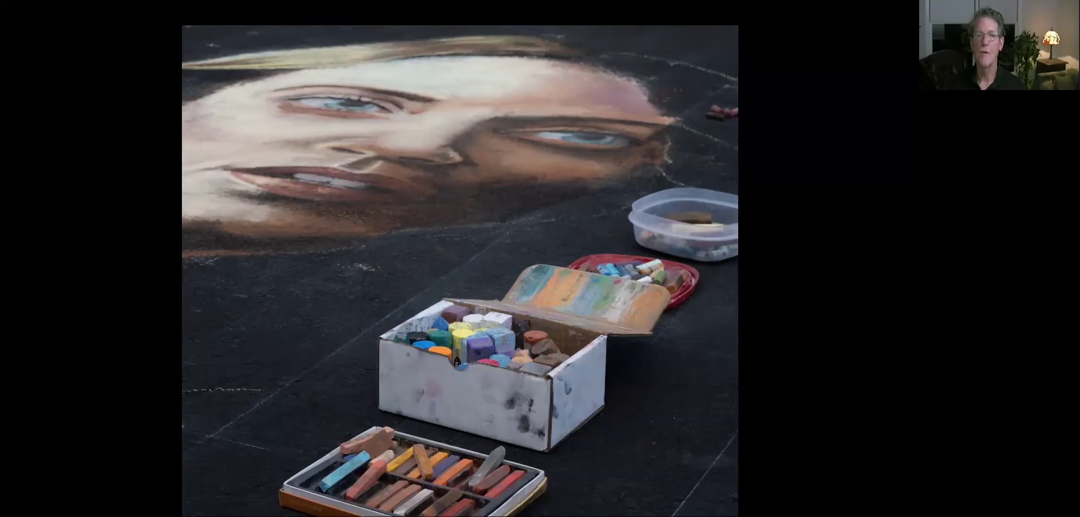
{"action": "key", "text": "f"}
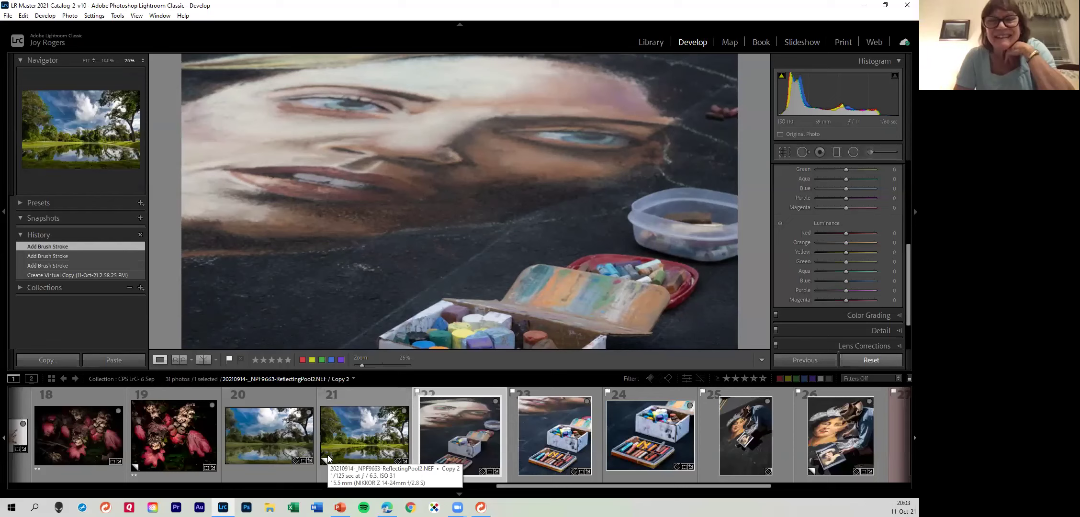
Open the street chalk artist photo 20211009-_NPF0782.NEF and crop off the empty pavement below the artist with the aspect ratio unlocked
{"action": "left_click", "coordinate": [783, 448]}
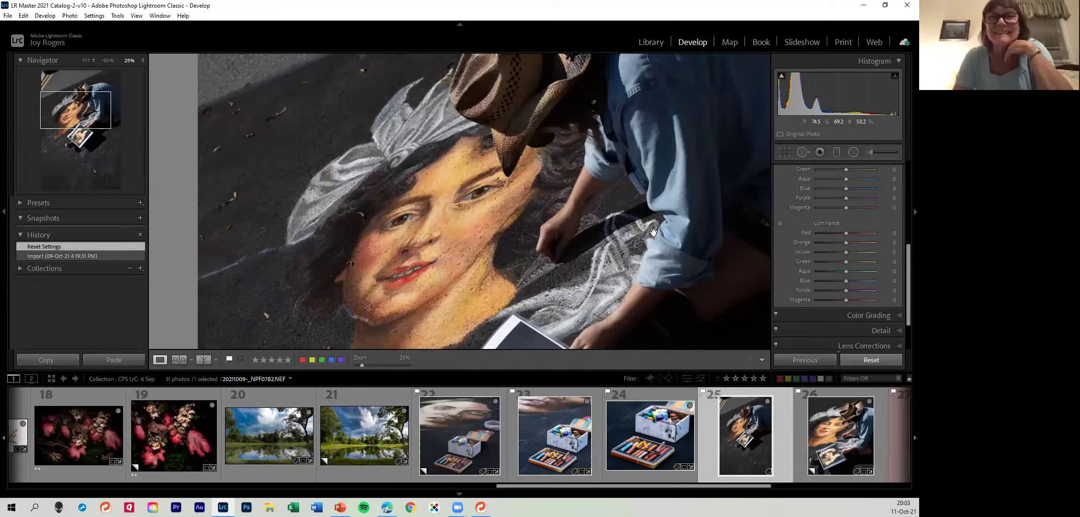
{"action": "left_click", "coordinate": [86, 60]}
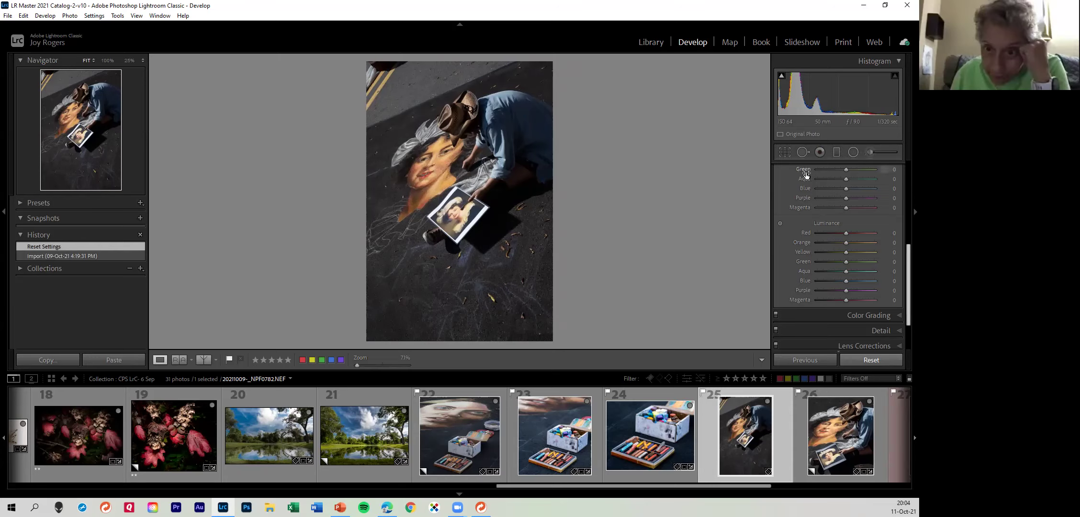
{"action": "left_click", "coordinate": [787, 151]}
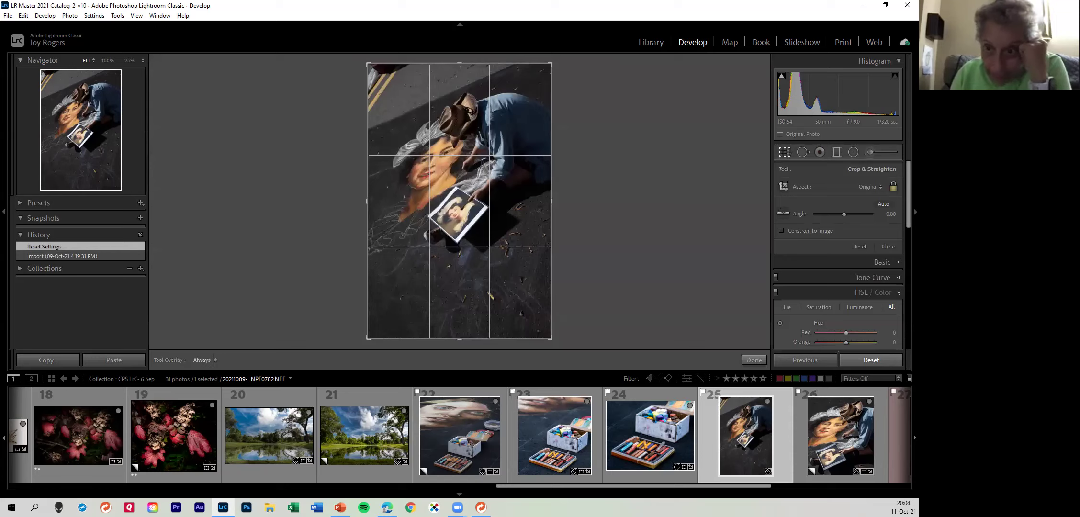
{"action": "left_click", "coordinate": [892, 188]}
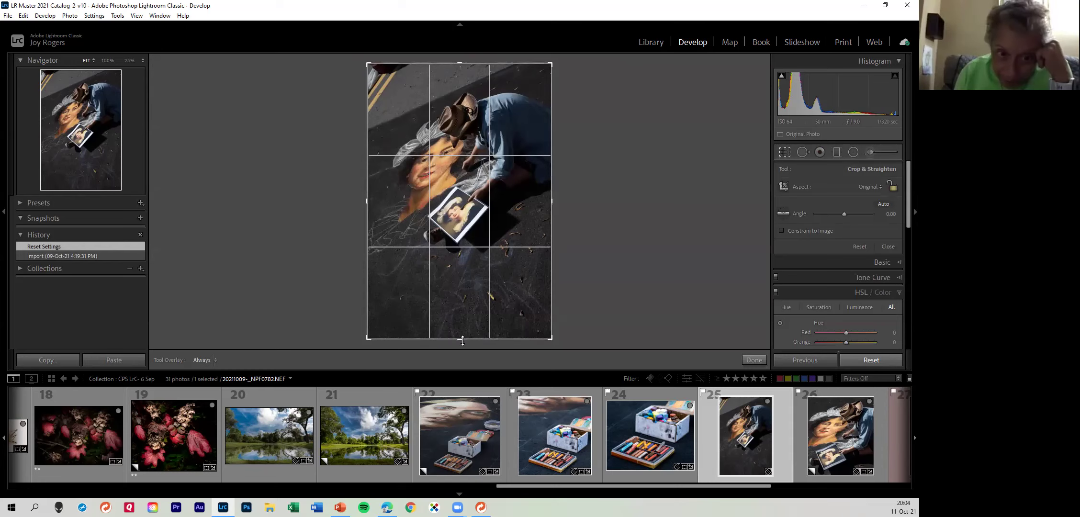
{"action": "left_click_drag", "start_coordinate": [462, 339], "coordinate": [473, 297]}
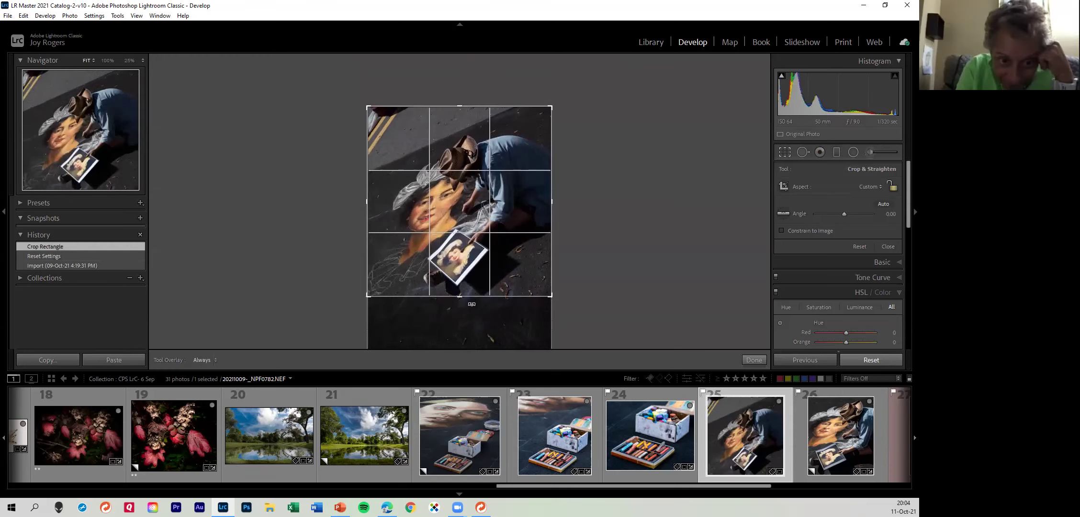
{"action": "left_click_drag", "start_coordinate": [459, 296], "coordinate": [459, 305]}
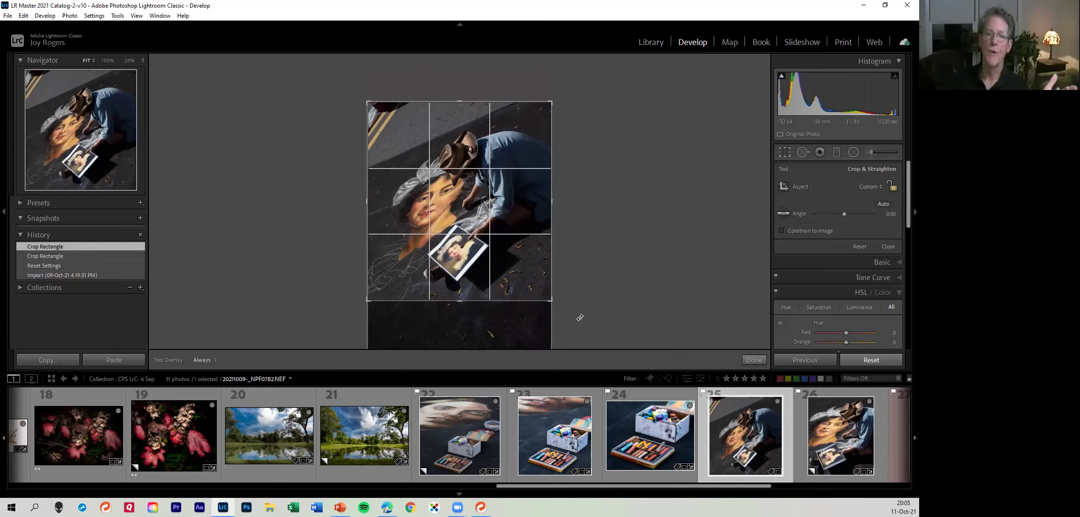
Rotate the crop to an angle of 24.69, trim its upper edge slightly and apply the crop
{"action": "left_click_drag", "start_coordinate": [580, 317], "coordinate": [522, 362]}
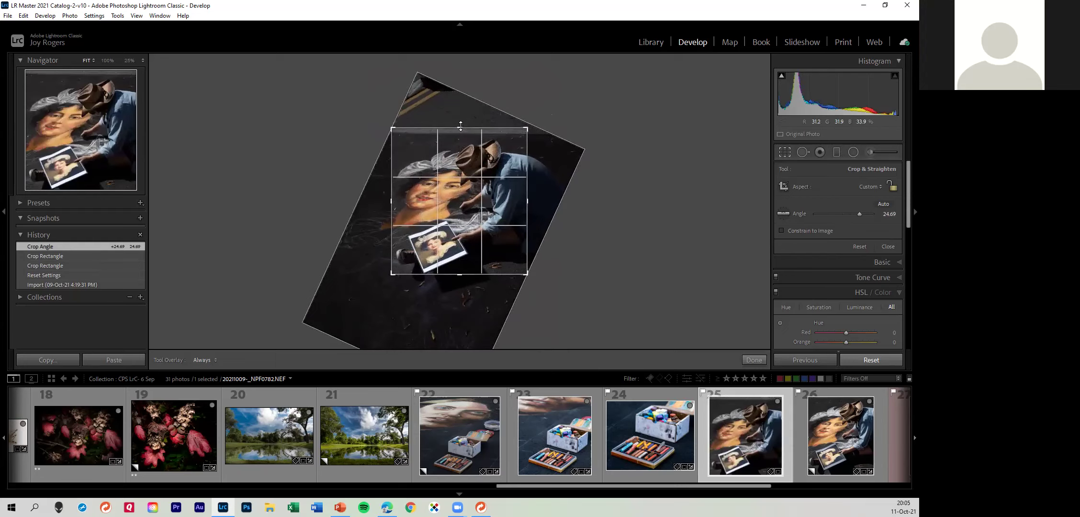
{"action": "left_click_drag", "start_coordinate": [460, 126], "coordinate": [461, 130]}
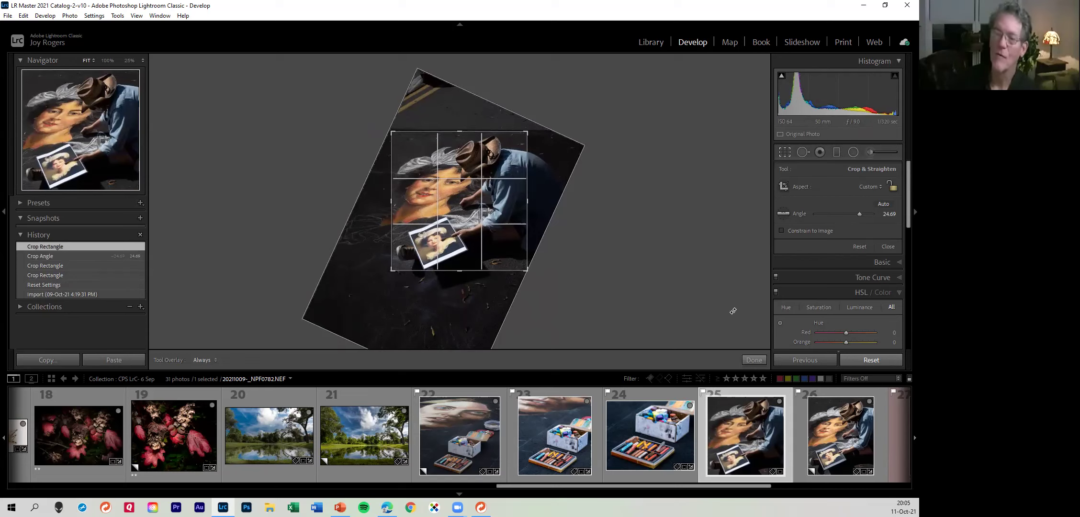
{"action": "left_click", "coordinate": [756, 361]}
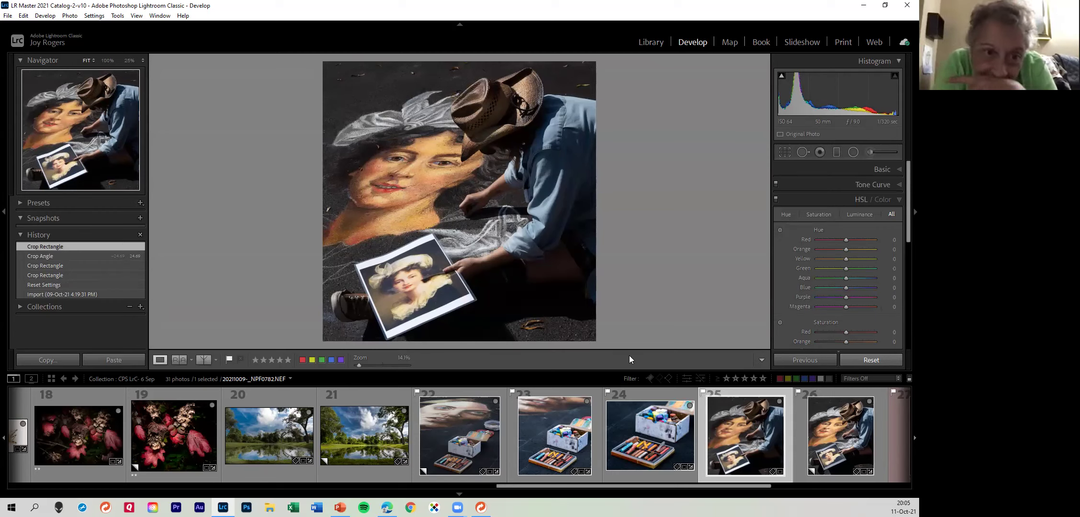
Brighten the artist's hat and blue shirt with an adjustment brush at Exposure 0.64, Shadows 21 and Whites 26, with other sliders reset
{"action": "left_click", "coordinate": [872, 151]}
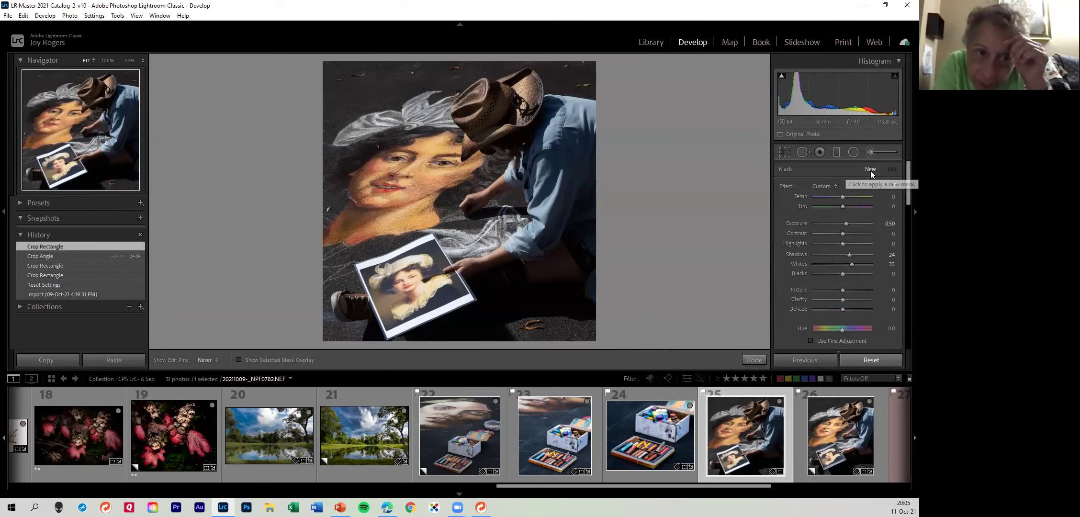
{"action": "double_click", "coordinate": [783, 186]}
{"action": "left_click_drag", "start_coordinate": [841, 225], "coordinate": [843, 225]}
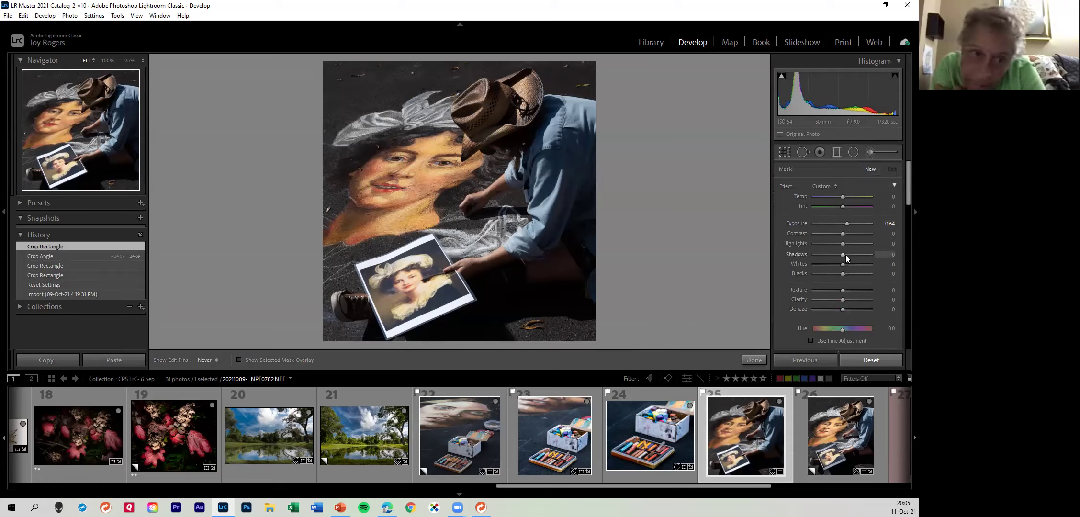
{"action": "left_click_drag", "start_coordinate": [844, 255], "coordinate": [849, 255]}
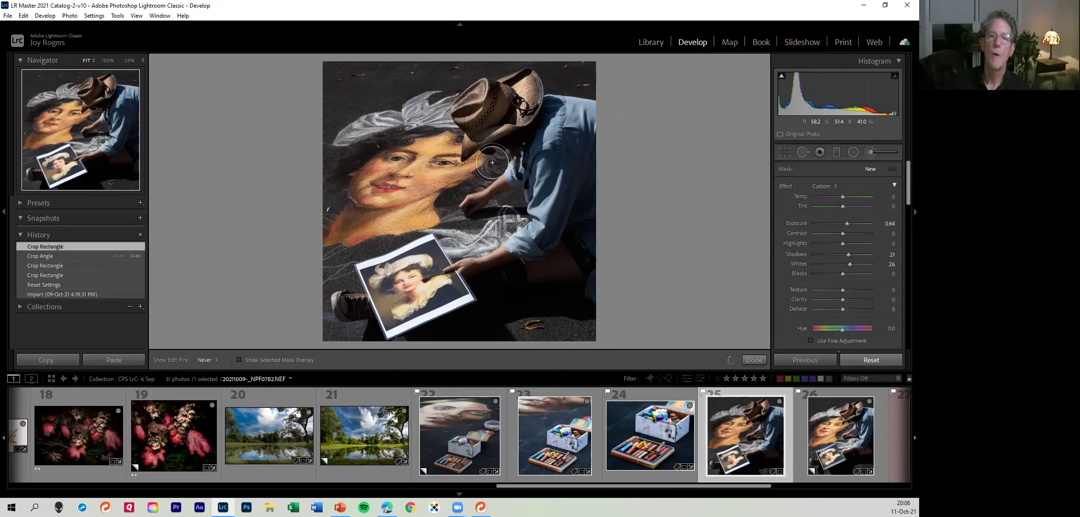
{"action": "left_click_drag", "start_coordinate": [490, 153], "coordinate": [548, 121]}
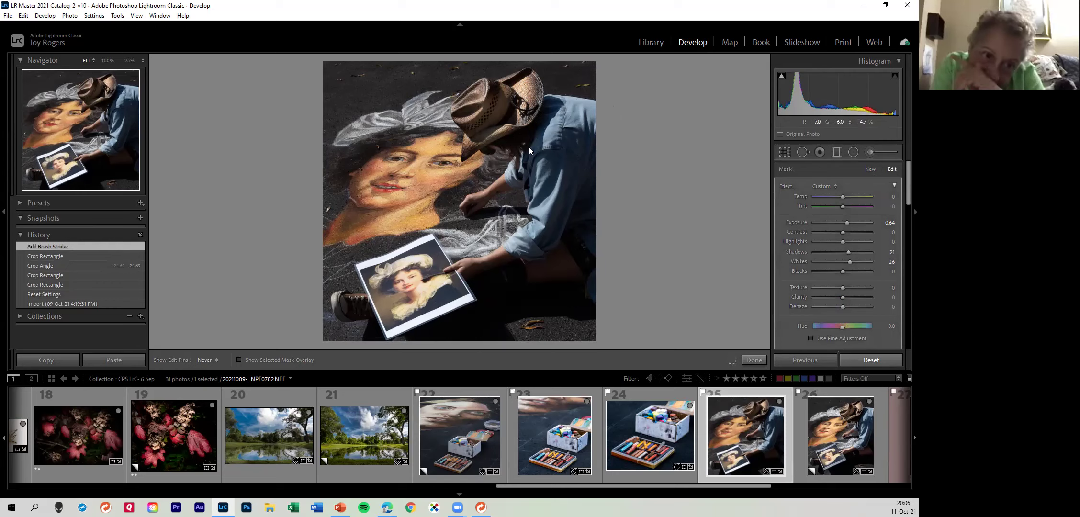
{"action": "scroll", "coordinate": [575, 144], "scroll_direction": "up", "scroll_amount": 3}
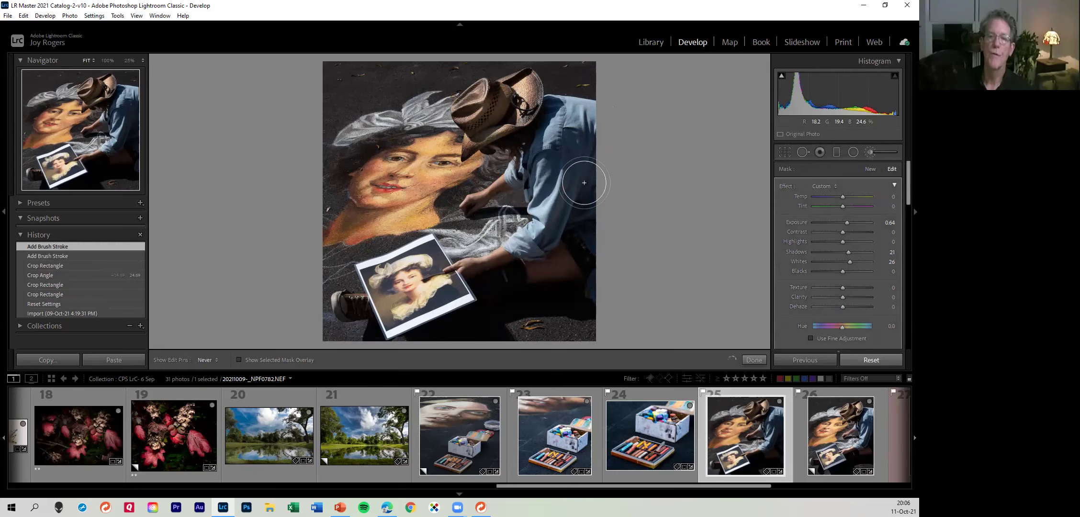
{"action": "mouse_move", "coordinate": [564, 230]}
{"action": "left_mouse_down"}
{"action": "mouse_move", "coordinate": [575, 113]}
{"action": "mouse_move", "coordinate": [565, 192]}
{"action": "mouse_move", "coordinate": [605, 106]}
{"action": "mouse_move", "coordinate": [597, 192]}
{"action": "left_mouse_up"}
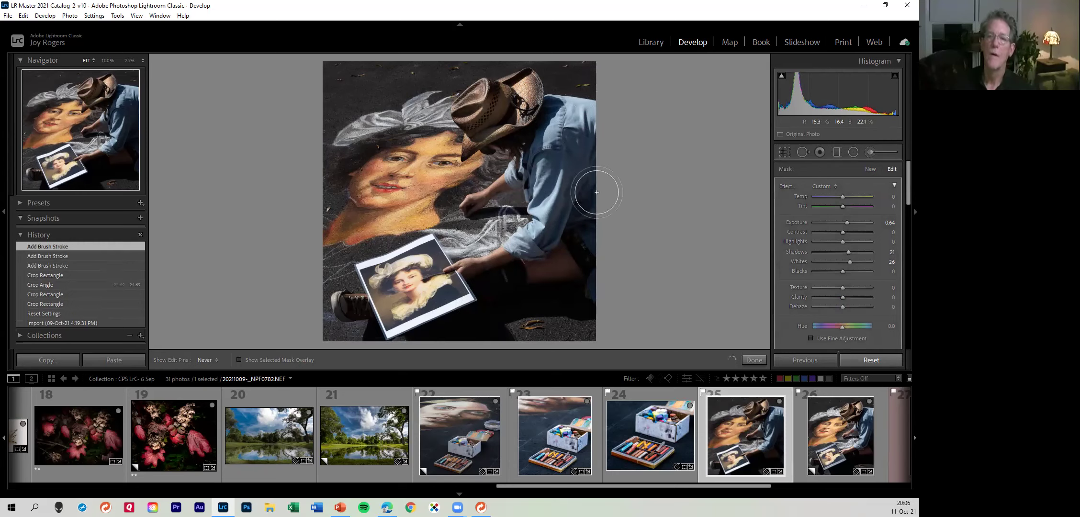
Paint a new brush mask at Exposure 0.91, Shadows 21 and Whites 26 over the artist's shadowed face and hair beneath the hat
{"action": "left_click", "coordinate": [872, 171]}
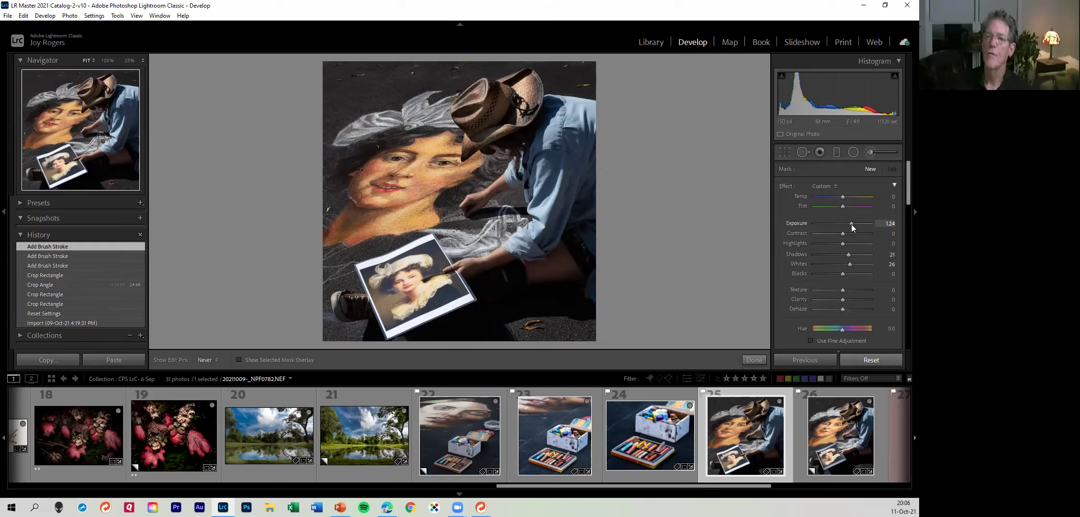
{"action": "left_click_drag", "start_coordinate": [846, 227], "coordinate": [847, 227]}
{"action": "scroll", "coordinate": [511, 148], "scroll_direction": "down", "scroll_amount": 2}
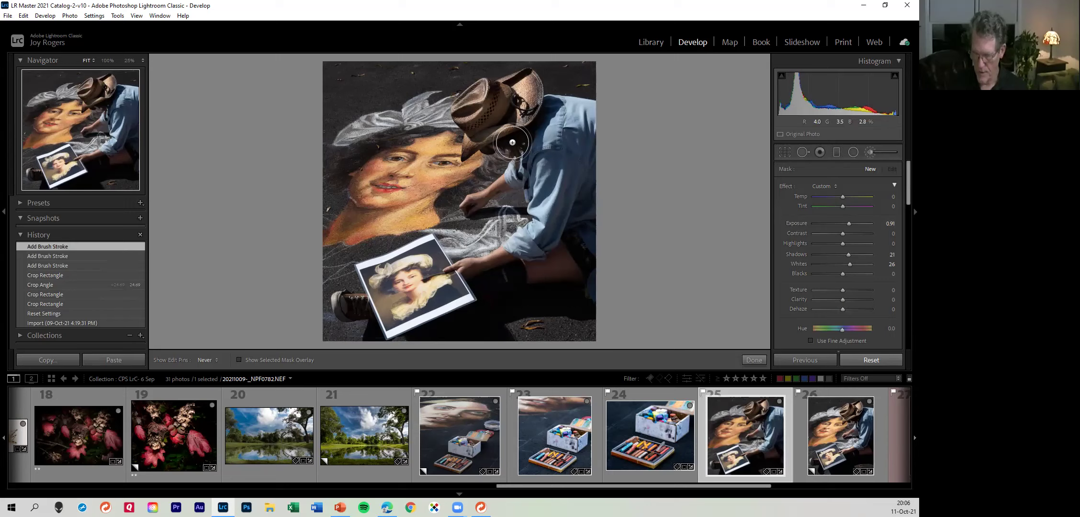
{"action": "left_click_drag", "start_coordinate": [513, 142], "coordinate": [584, 147]}
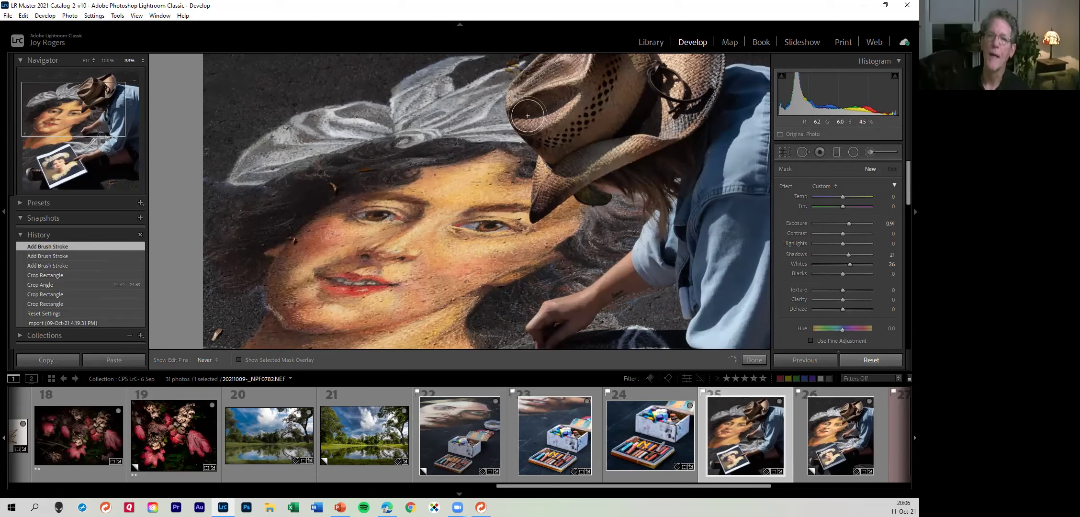
{"action": "mouse_move", "coordinate": [659, 189]}
{"action": "left_mouse_down"}
{"action": "mouse_move", "coordinate": [633, 171]}
{"action": "mouse_move", "coordinate": [606, 184]}
{"action": "left_mouse_up"}
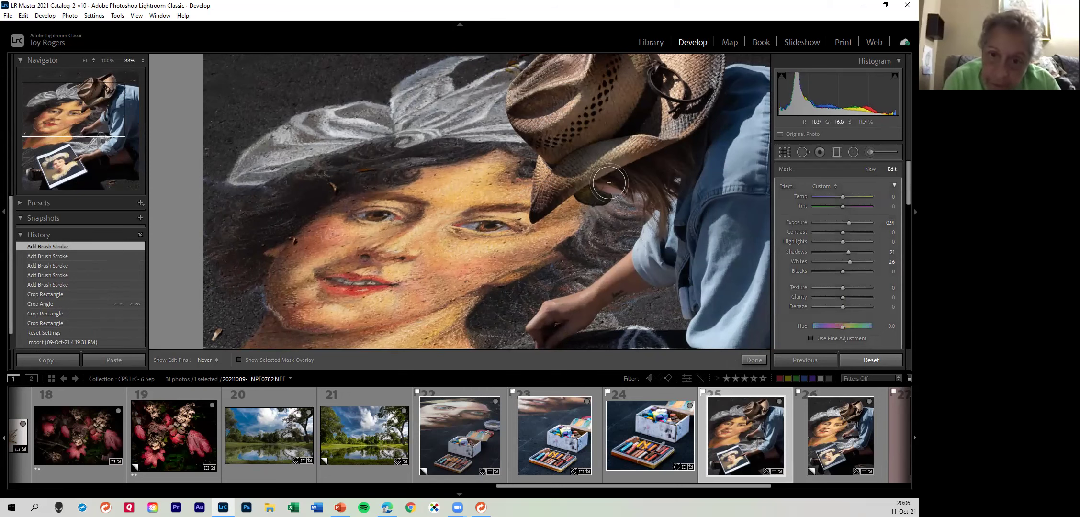
{"action": "left_click_drag", "start_coordinate": [691, 206], "coordinate": [695, 209]}
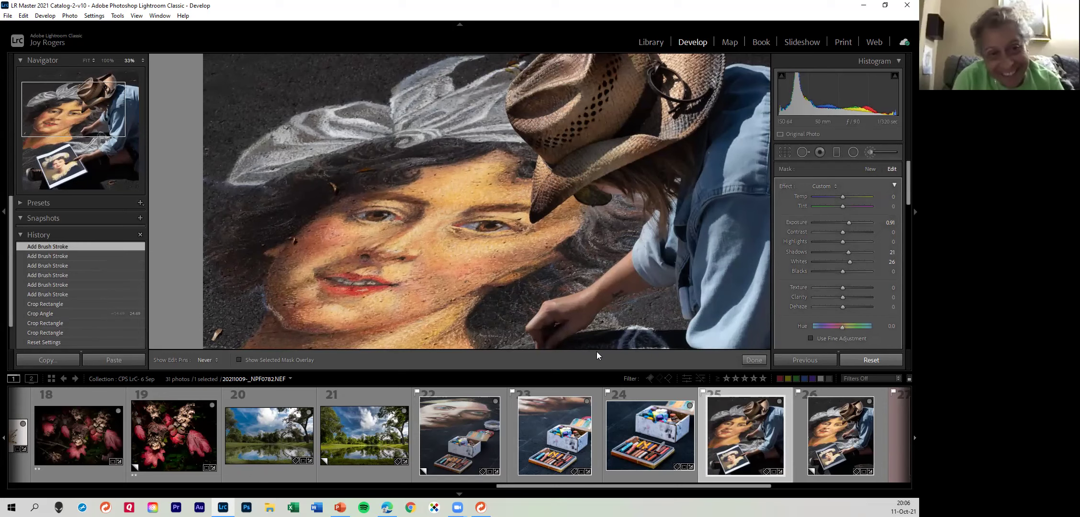
{"action": "key", "text": "ctrl+minus"}
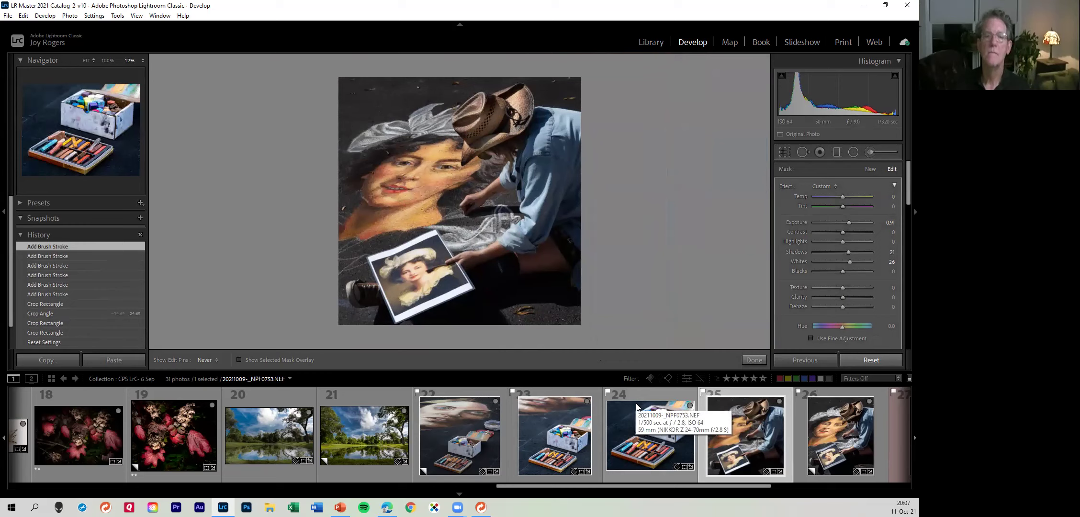
Darken the white border of the held reference print with a new brush mask at Exposure -1.71 and Highlights -34, other sliders reset
{"action": "left_click", "coordinate": [870, 150]}
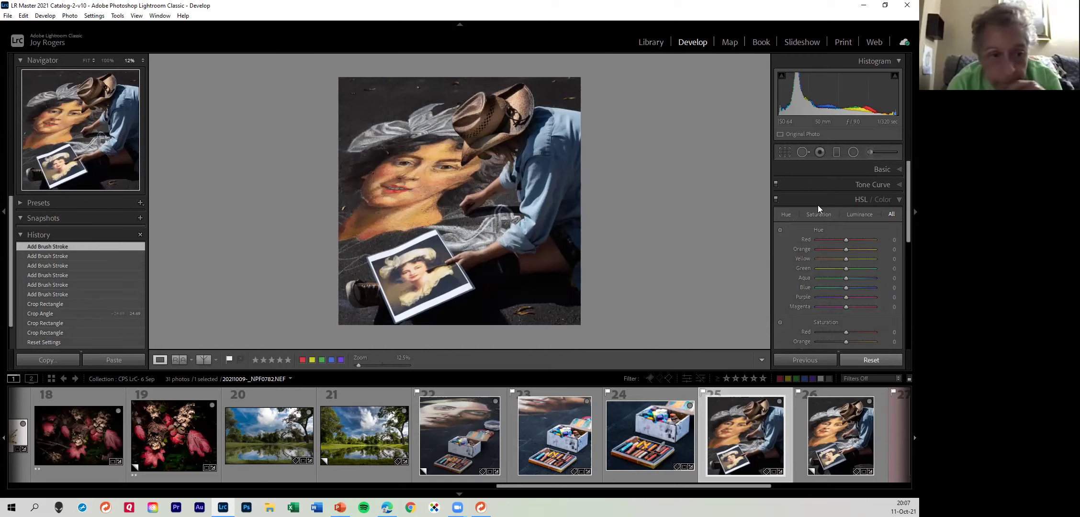
{"action": "left_click", "coordinate": [870, 152]}
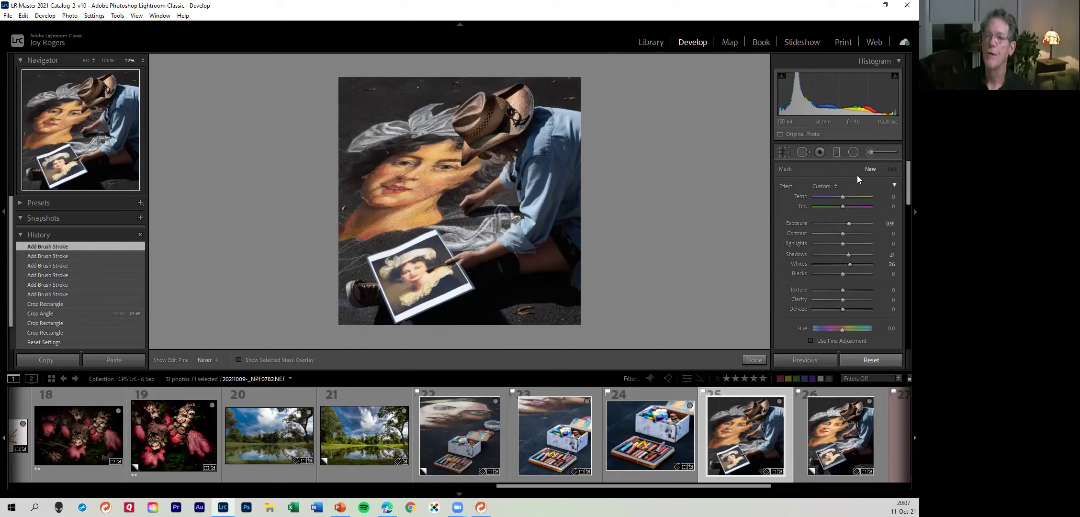
{"action": "double_click", "coordinate": [786, 185]}
{"action": "mouse_move", "coordinate": [841, 228]}
{"action": "left_mouse_down"}
{"action": "mouse_move", "coordinate": [830, 222]}
{"action": "mouse_move", "coordinate": [833, 244]}
{"action": "left_mouse_up"}
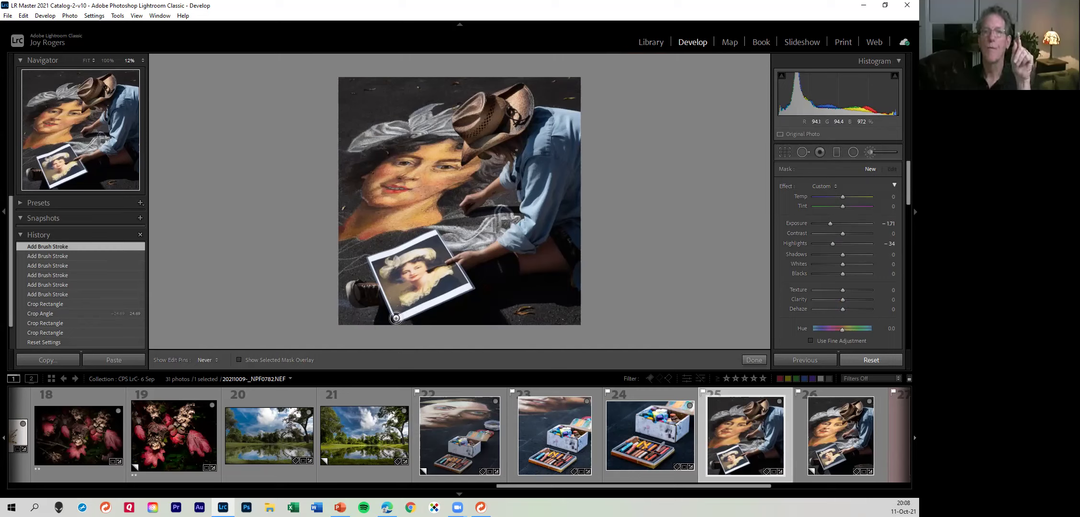
{"action": "left_click_drag", "start_coordinate": [395, 317], "coordinate": [470, 286]}
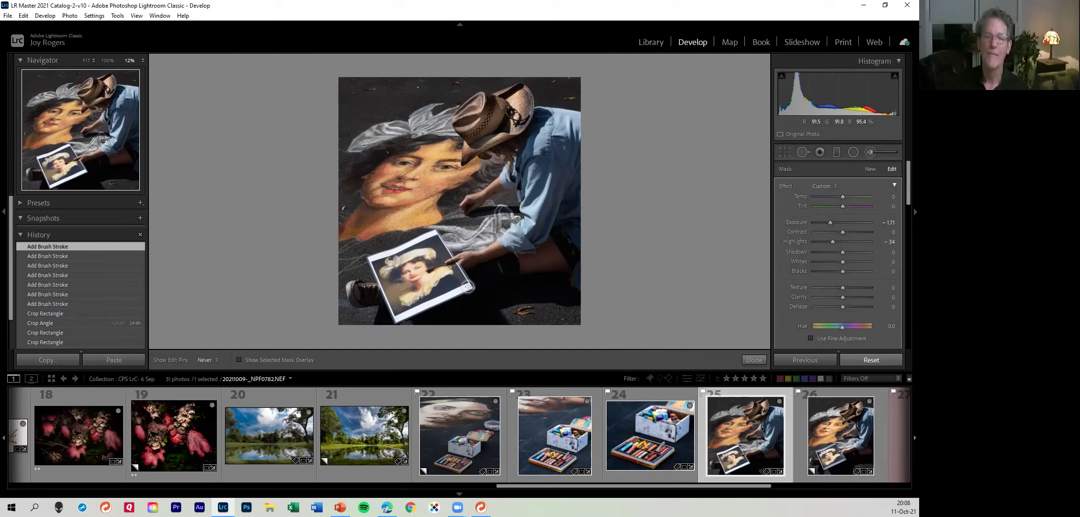
{"action": "left_click_drag", "start_coordinate": [467, 286], "coordinate": [464, 307]}
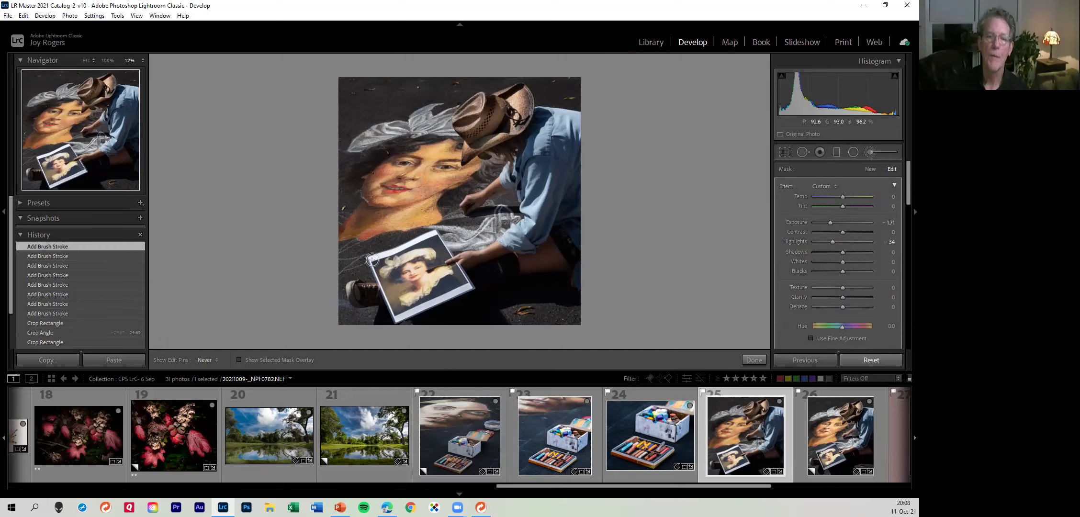
{"action": "left_click", "coordinate": [370, 257]}
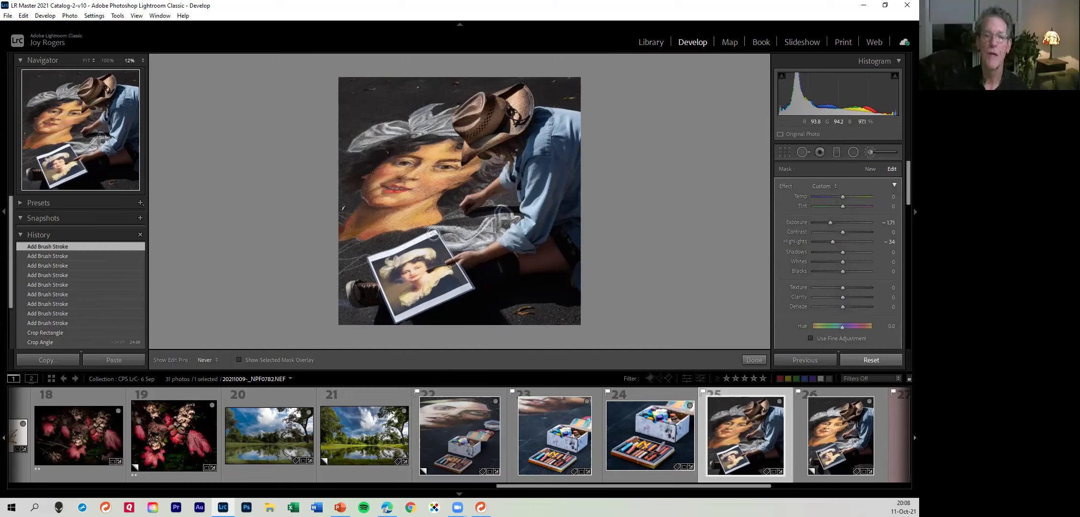
{"action": "left_click_drag", "start_coordinate": [433, 234], "coordinate": [374, 258]}
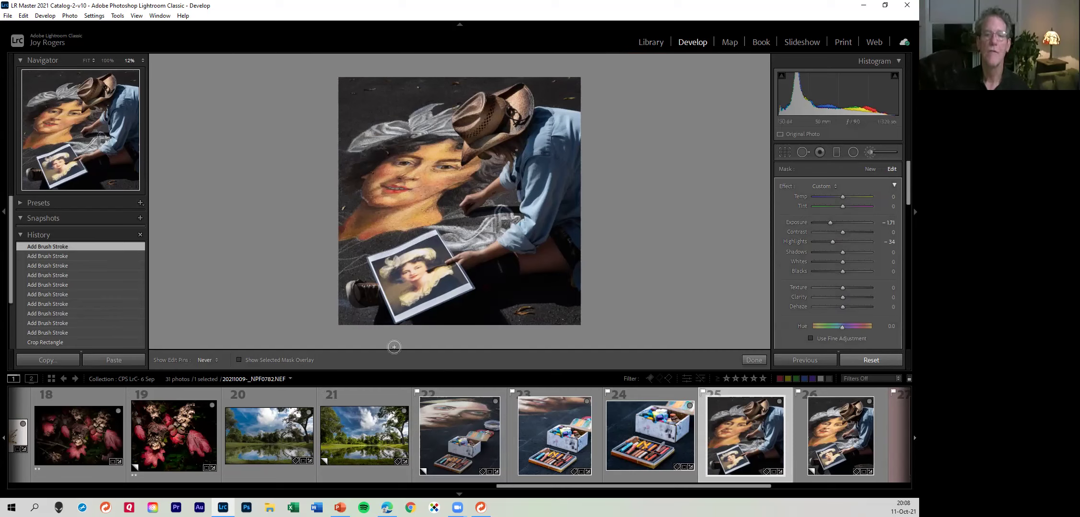
{"action": "left_click", "coordinate": [368, 259]}
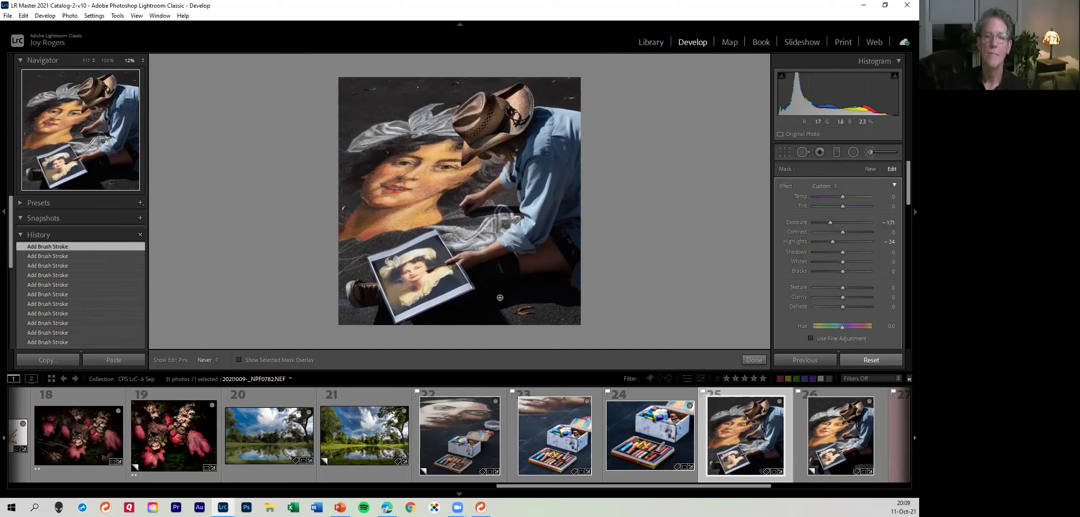
Compare the original import state with the edited photo through its history, ending on the latest brush stroke
{"action": "scroll", "coordinate": [84, 292], "scroll_direction": "down", "scroll_amount": 5}
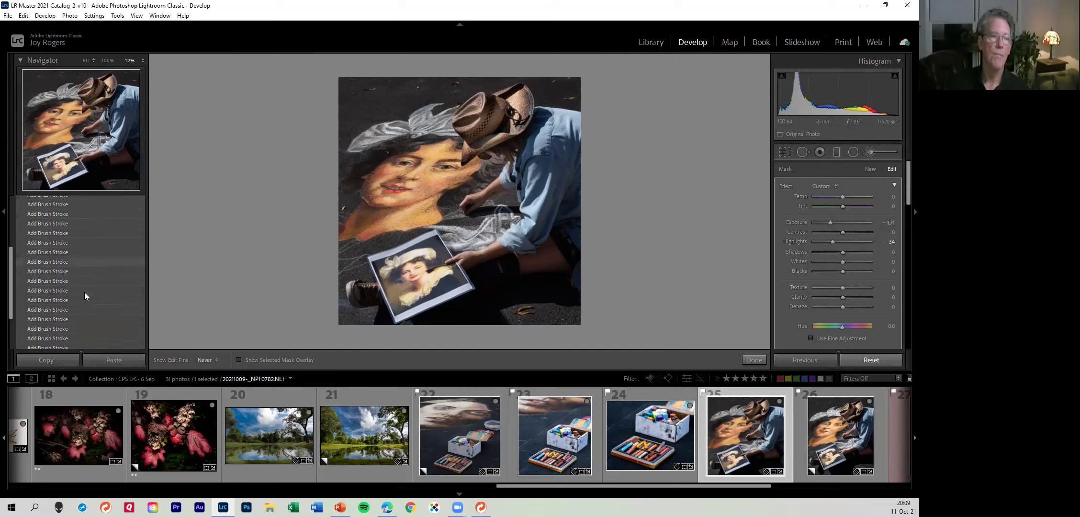
{"action": "scroll", "coordinate": [88, 311], "scroll_direction": "down", "scroll_amount": 2}
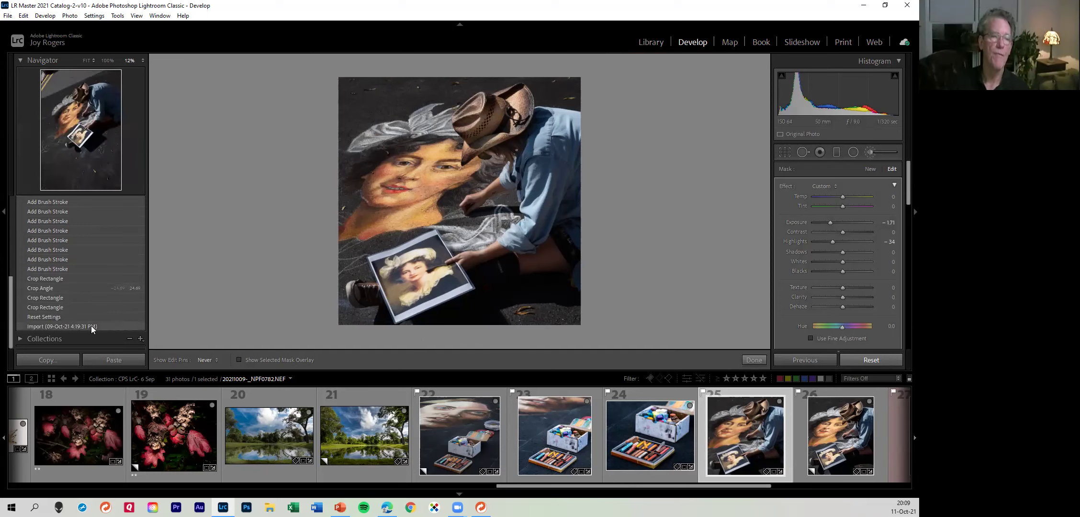
{"action": "left_click", "coordinate": [91, 326]}
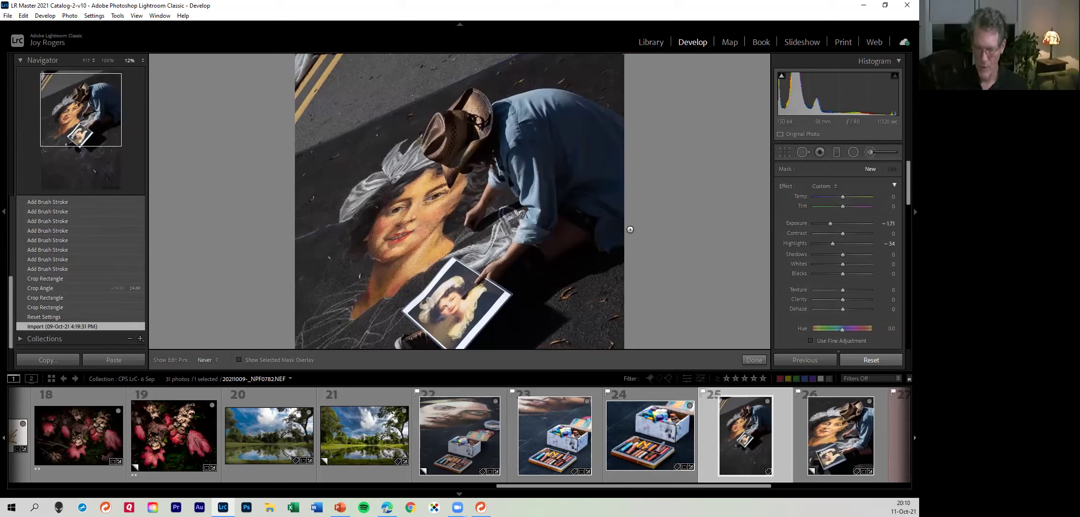
{"action": "left_click", "coordinate": [87, 60]}
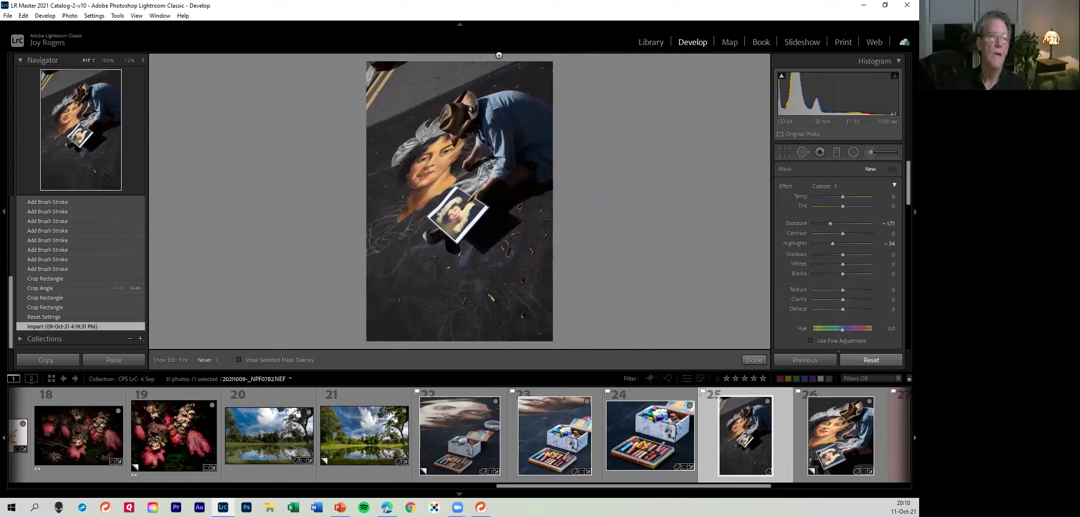
{"action": "scroll", "coordinate": [89, 212], "scroll_direction": "up", "scroll_amount": 5}
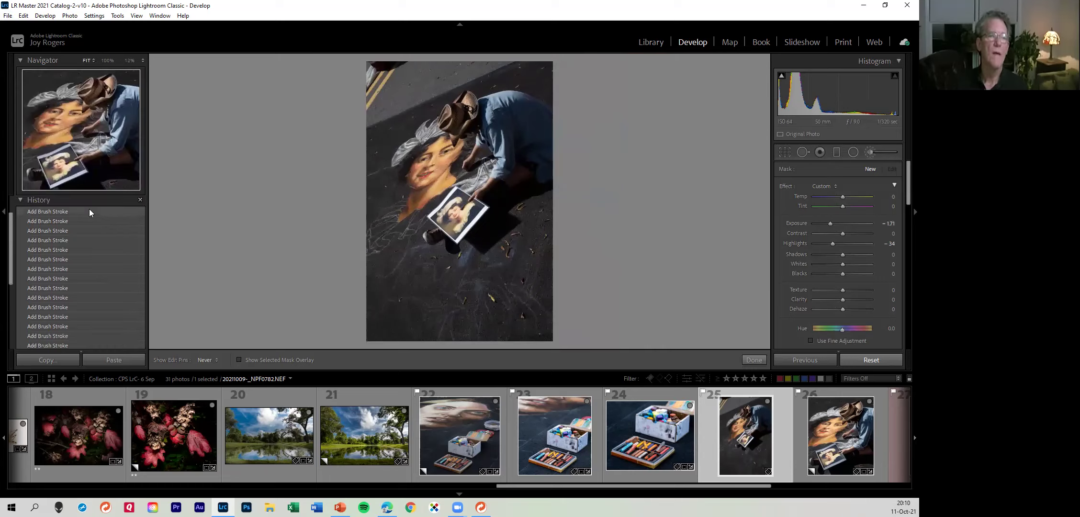
{"action": "left_click", "coordinate": [90, 211]}
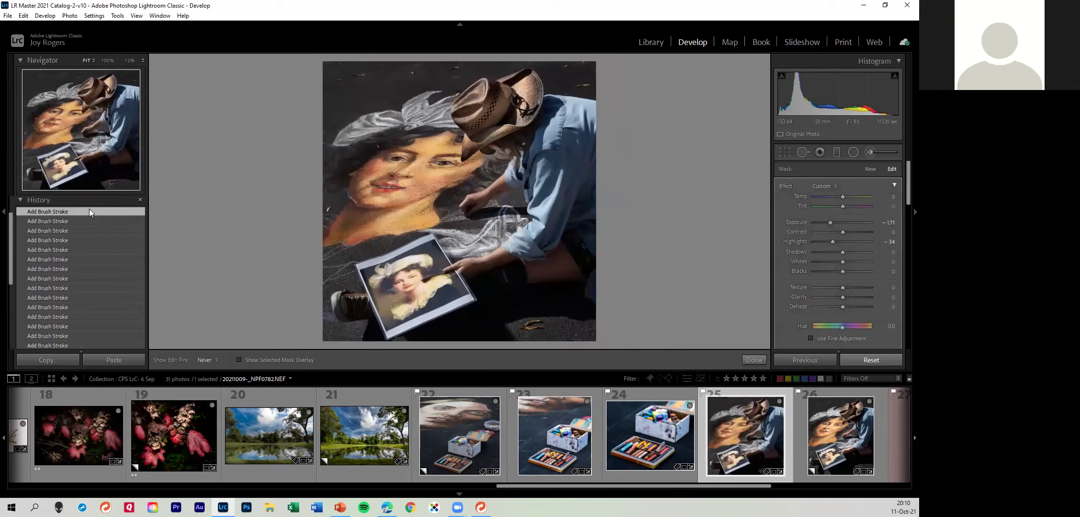
Brighten the chalk portrait's eyes, lips and head scarf with a new brush mask at Exposure 0.77, Shadows 19 and Whites 19
{"action": "scroll", "coordinate": [74, 218], "scroll_direction": "down", "scroll_amount": 10}
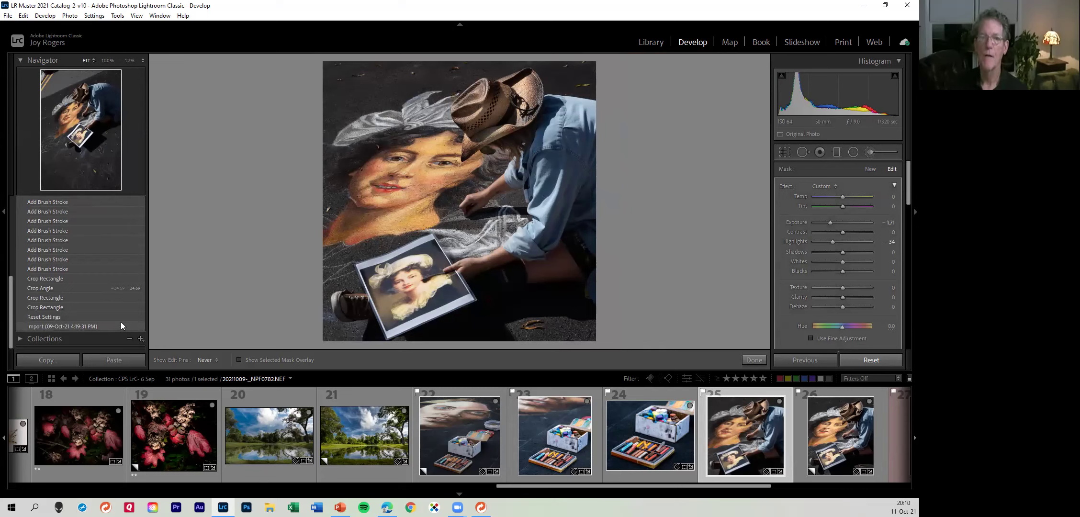
{"action": "key", "text": "ctrl+equal"}
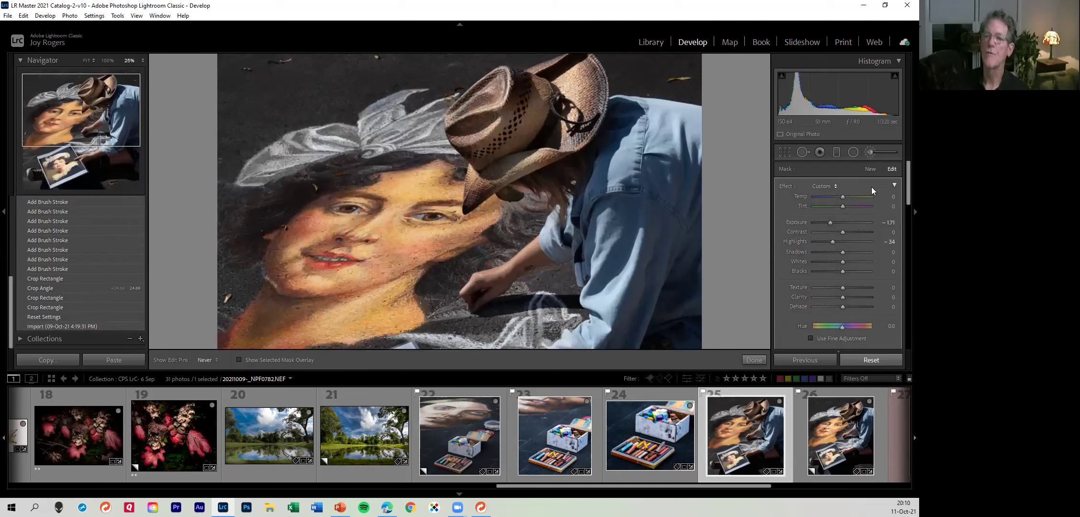
{"action": "left_click", "coordinate": [868, 169]}
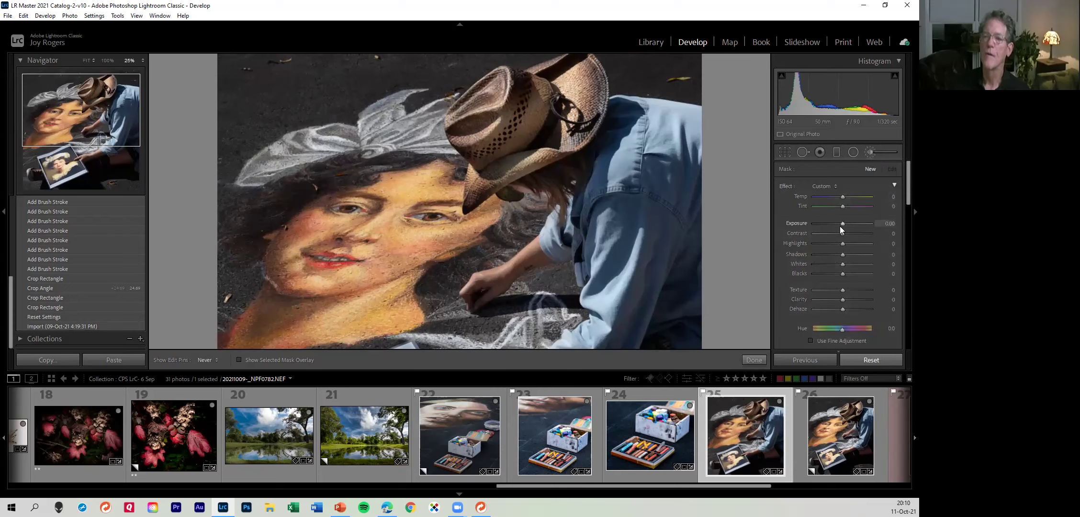
{"action": "left_click_drag", "start_coordinate": [840, 226], "coordinate": [846, 225]}
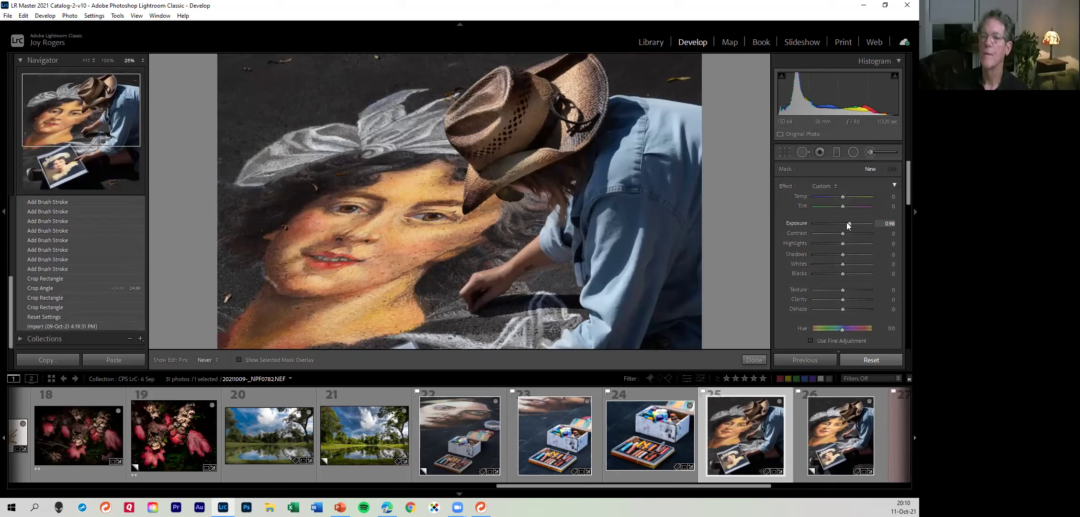
{"action": "left_click_drag", "start_coordinate": [848, 224], "coordinate": [847, 225]}
{"action": "left_click_drag", "start_coordinate": [846, 265], "coordinate": [847, 263]}
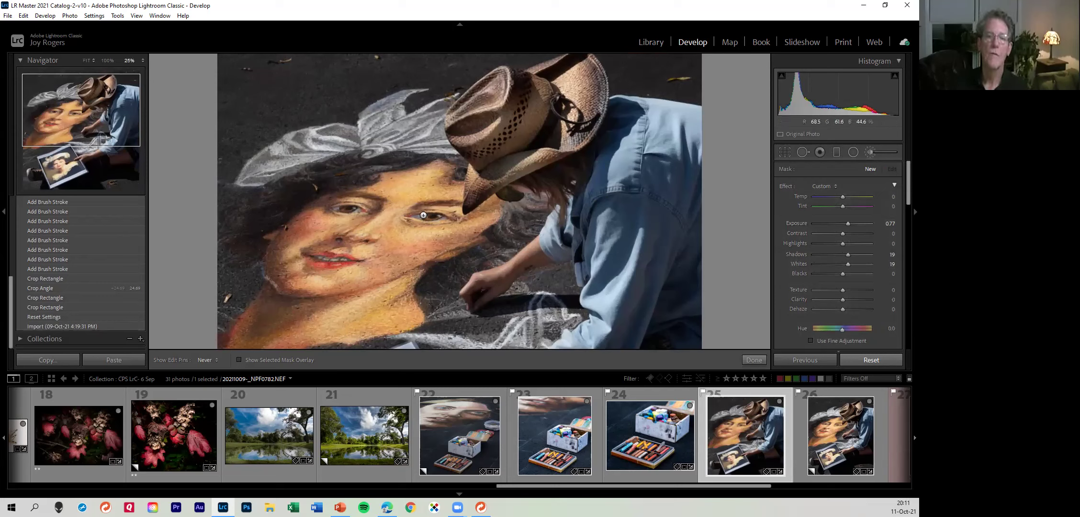
{"action": "left_click_drag", "start_coordinate": [420, 215], "coordinate": [439, 221]}
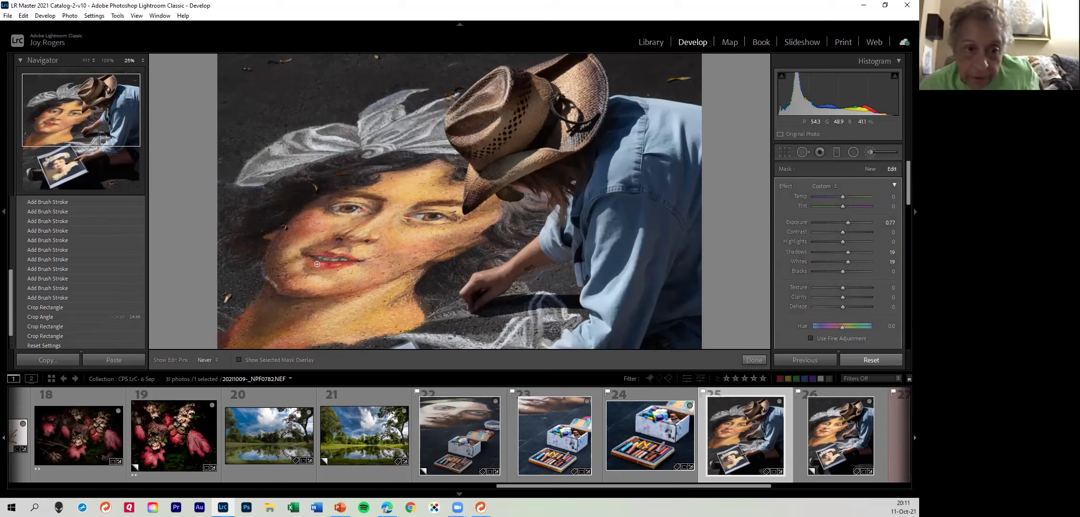
{"action": "left_click_drag", "start_coordinate": [316, 252], "coordinate": [347, 262]}
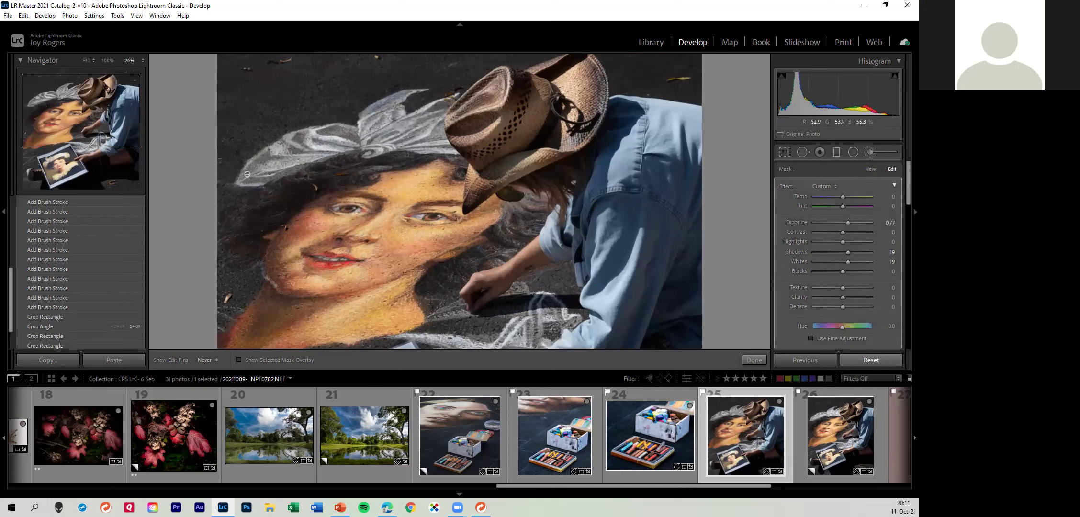
{"action": "mouse_move", "coordinate": [406, 120]}
{"action": "left_mouse_down"}
{"action": "mouse_move", "coordinate": [419, 89]}
{"action": "mouse_move", "coordinate": [370, 115]}
{"action": "mouse_move", "coordinate": [360, 148]}
{"action": "mouse_move", "coordinate": [410, 119]}
{"action": "mouse_move", "coordinate": [382, 126]}
{"action": "mouse_move", "coordinate": [430, 133]}
{"action": "mouse_move", "coordinate": [449, 112]}
{"action": "mouse_move", "coordinate": [438, 142]}
{"action": "mouse_move", "coordinate": [334, 132]}
{"action": "mouse_move", "coordinate": [245, 173]}
{"action": "mouse_move", "coordinate": [259, 180]}
{"action": "mouse_move", "coordinate": [333, 146]}
{"action": "mouse_move", "coordinate": [277, 142]}
{"action": "mouse_move", "coordinate": [338, 140]}
{"action": "mouse_move", "coordinate": [399, 100]}
{"action": "mouse_move", "coordinate": [381, 110]}
{"action": "mouse_move", "coordinate": [388, 137]}
{"action": "mouse_move", "coordinate": [441, 136]}
{"action": "mouse_move", "coordinate": [432, 109]}
{"action": "mouse_move", "coordinate": [433, 126]}
{"action": "mouse_move", "coordinate": [369, 150]}
{"action": "left_mouse_up"}
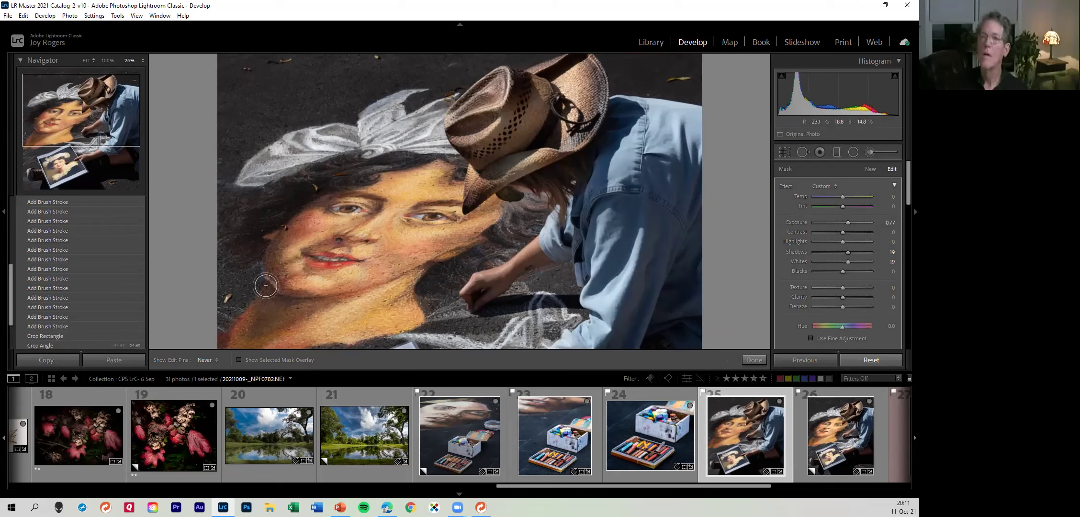
{"action": "left_click", "coordinate": [753, 360]}
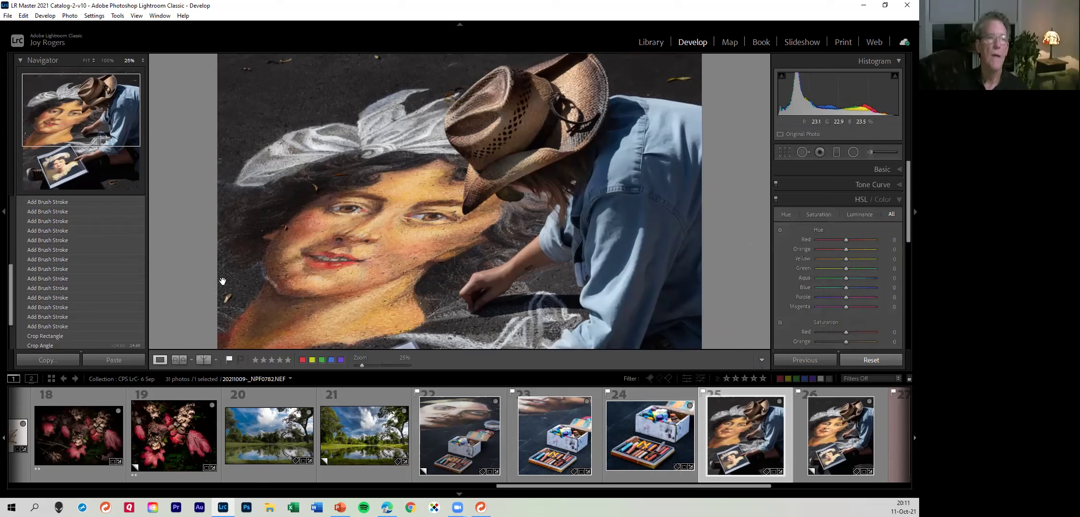
Compare an earlier brush stroke state with the finished edit through the photo's history, ending on the latest stroke
{"action": "scroll", "coordinate": [98, 287], "scroll_direction": "up", "scroll_amount": 5}
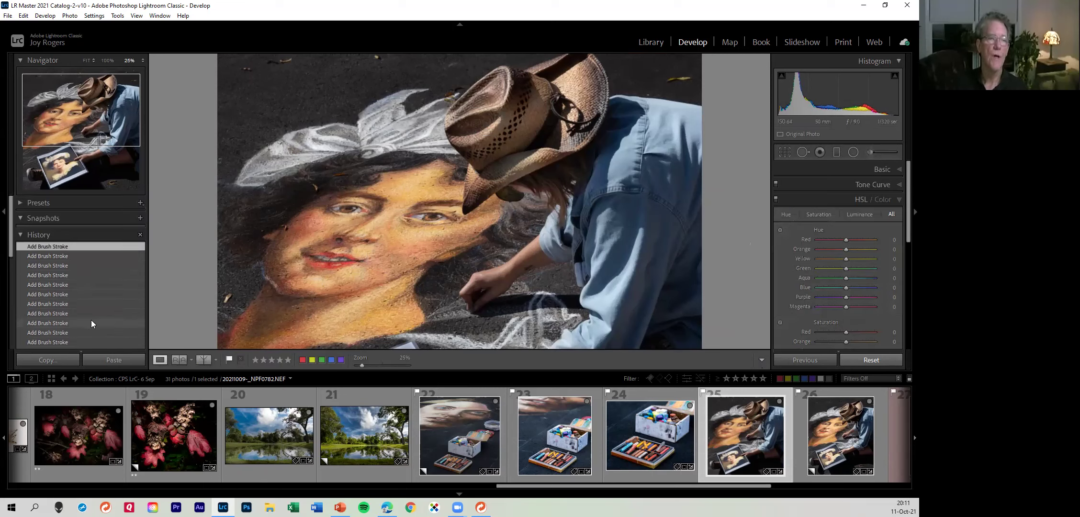
{"action": "scroll", "coordinate": [91, 323], "scroll_direction": "down", "scroll_amount": 2}
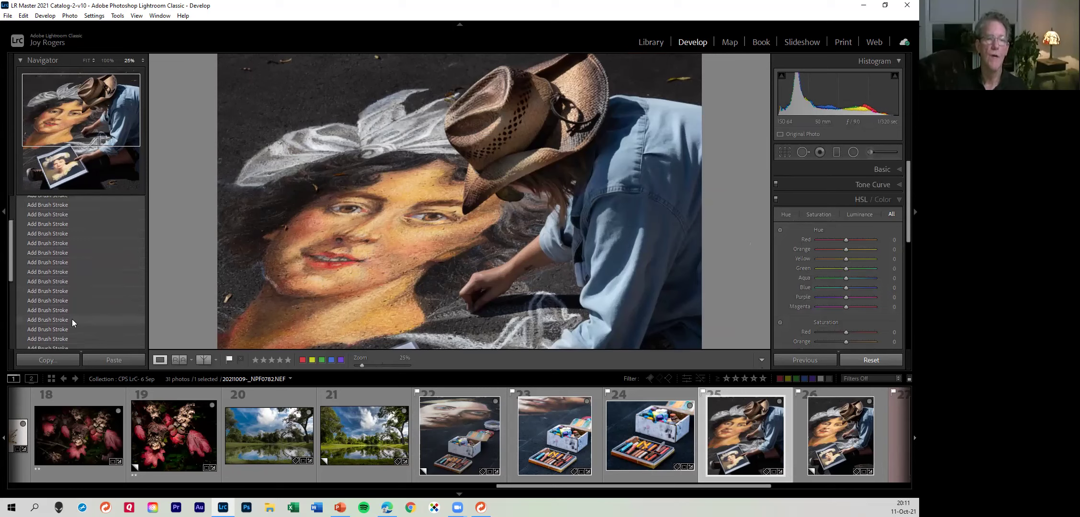
{"action": "left_click", "coordinate": [72, 319]}
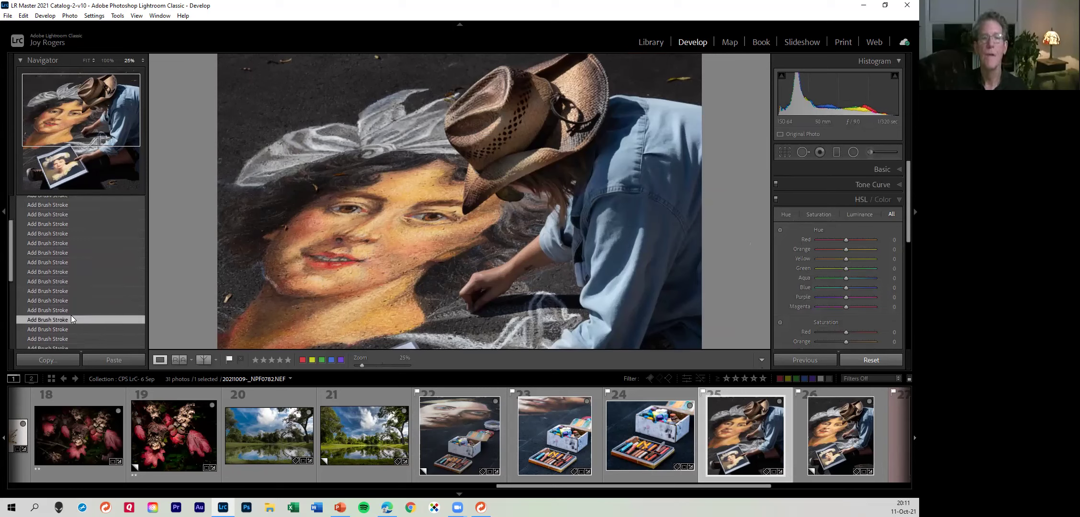
{"action": "scroll", "coordinate": [69, 254], "scroll_direction": "up", "scroll_amount": 3}
{"action": "left_click", "coordinate": [73, 246]}
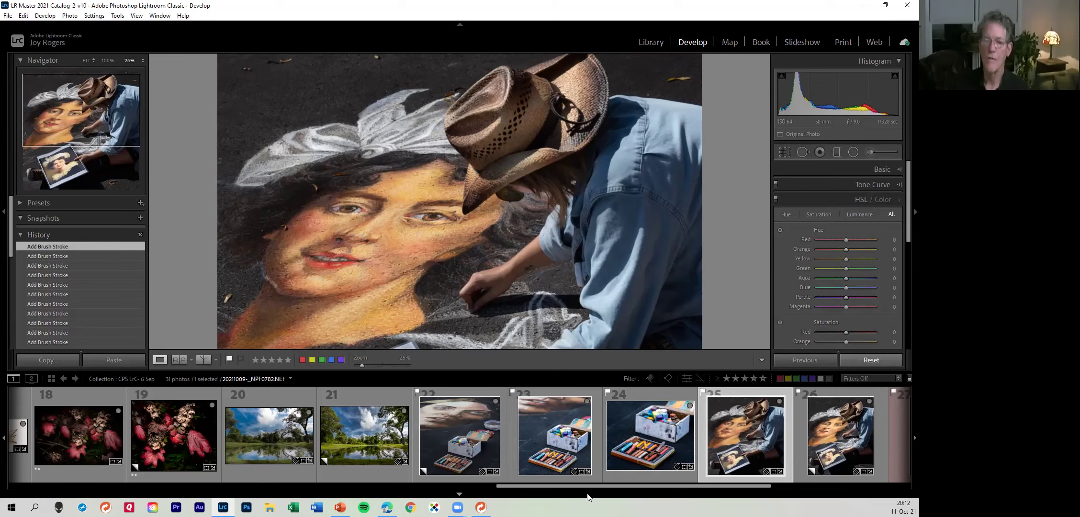
Browse past the statue photo and open the chalk artist photo's virtual copy, Copy 1
{"action": "left_click_drag", "start_coordinate": [648, 491], "coordinate": [742, 493]}
{"action": "left_click", "coordinate": [687, 454]}
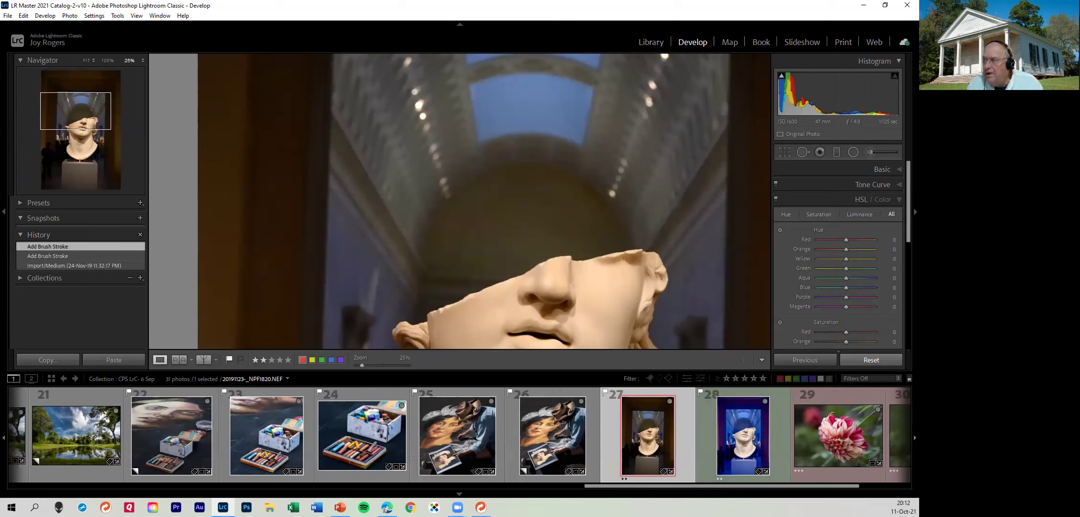
{"action": "left_click", "coordinate": [552, 432]}
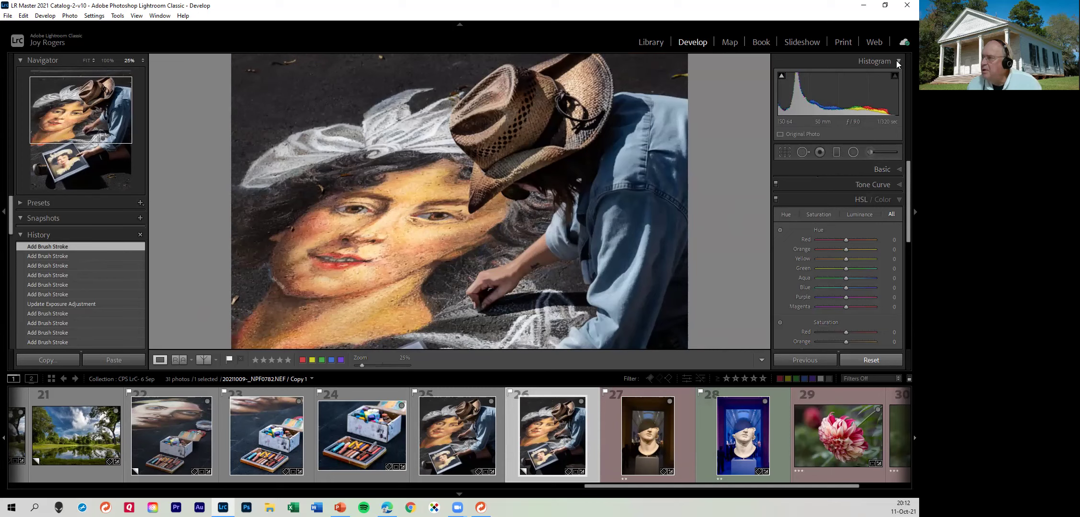
Build a Smart Preview for the virtual copy, and check the option for discarding it while keeping the preview
{"action": "left_click", "coordinate": [782, 134]}
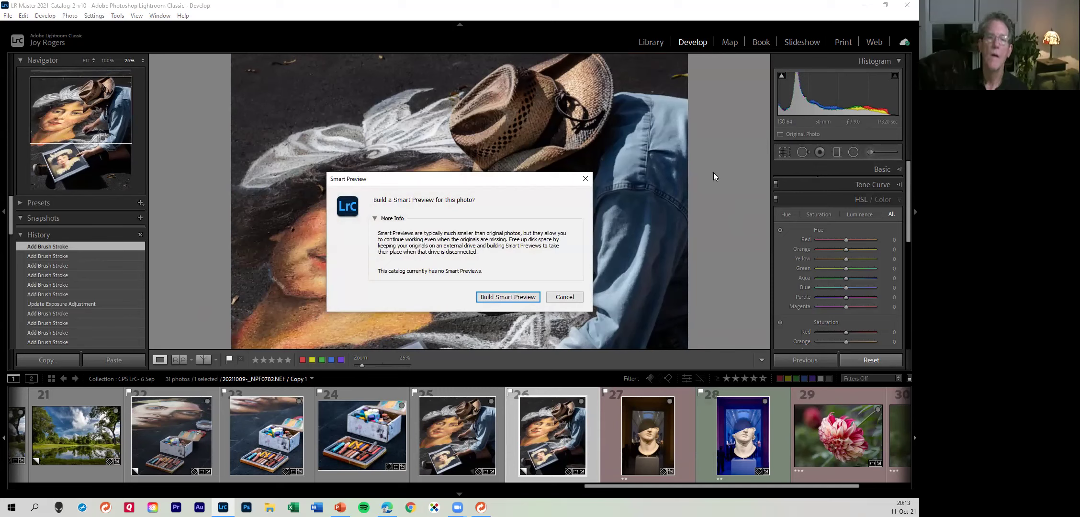
{"action": "left_click", "coordinate": [524, 296]}
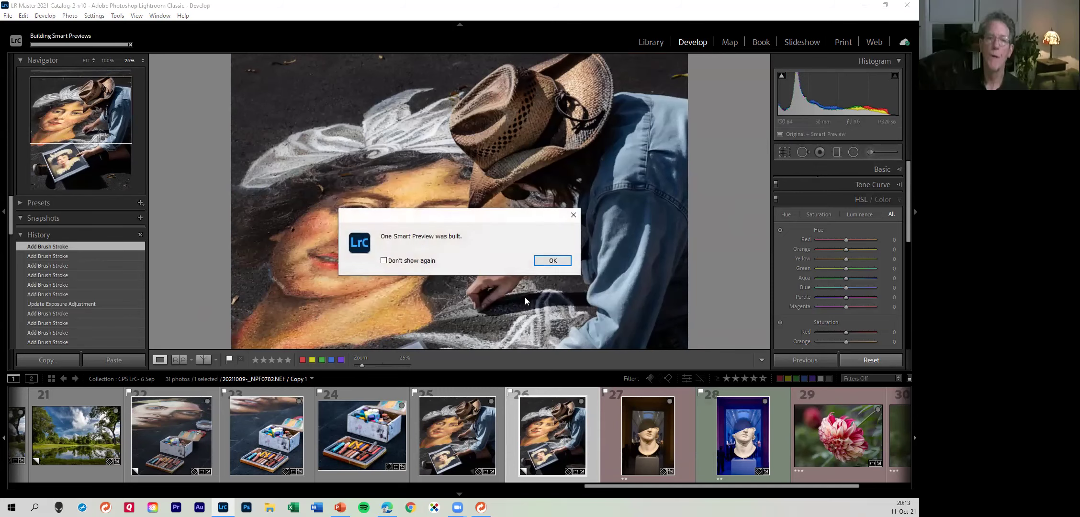
{"action": "left_click", "coordinate": [555, 260]}
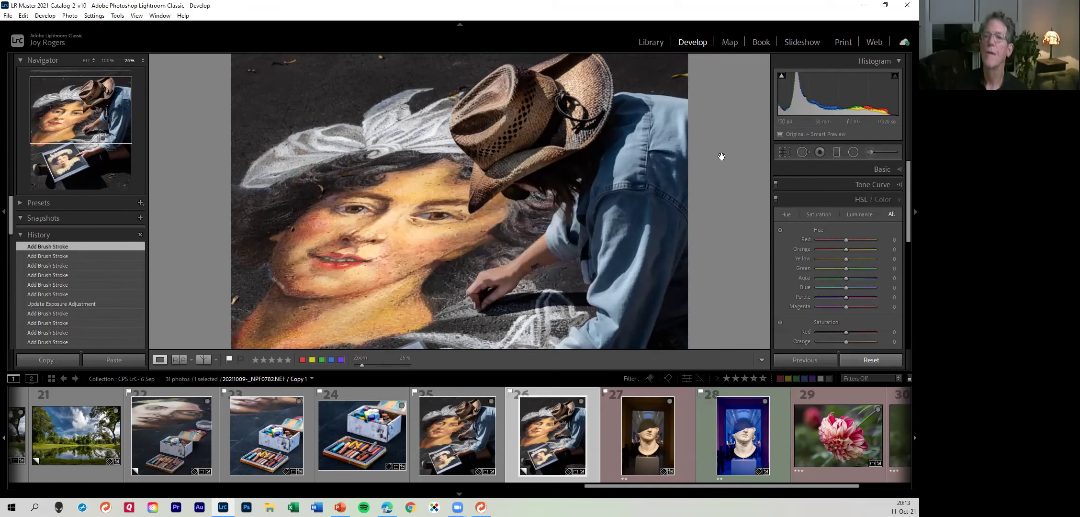
{"action": "left_click", "coordinate": [781, 135]}
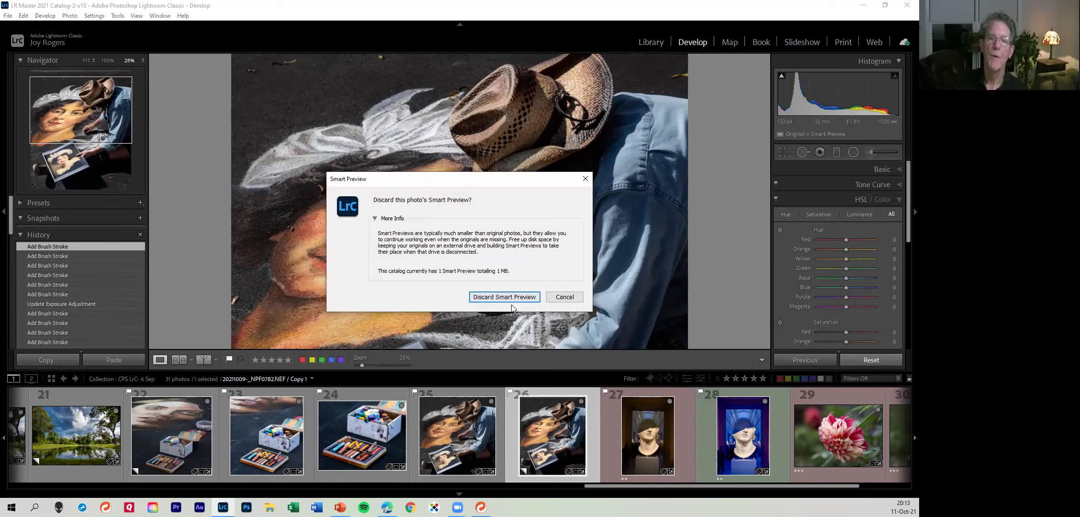
{"action": "left_click", "coordinate": [558, 297]}
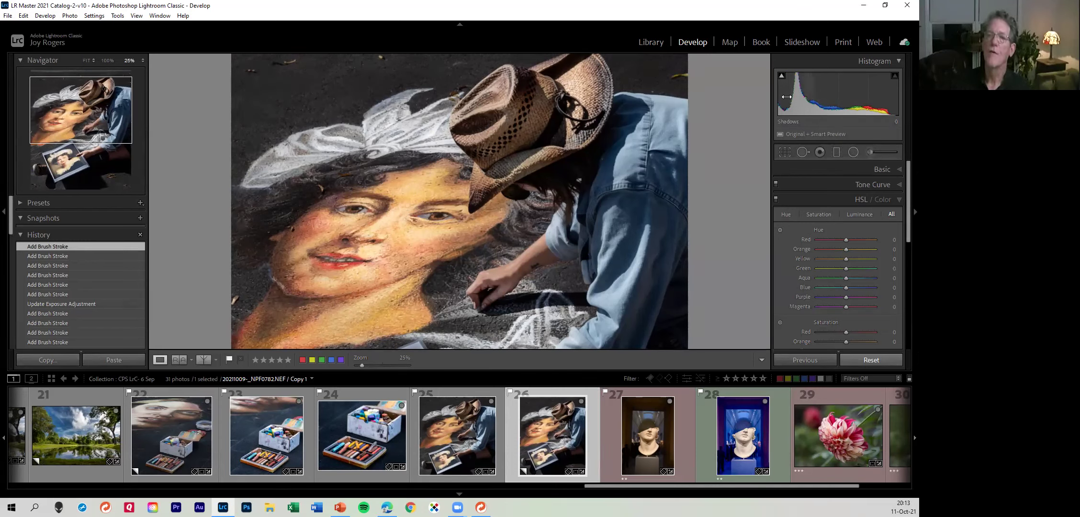
Adjust the copy's tones directly on the histogram to Blacks +18, Shadows +100, Exposure +0.32, Highlights +24 and Whites +30
{"action": "mouse_move", "coordinate": [784, 95]}
{"action": "left_mouse_down"}
{"action": "mouse_move", "coordinate": [821, 95]}
{"action": "mouse_move", "coordinate": [792, 95]}
{"action": "left_mouse_up"}
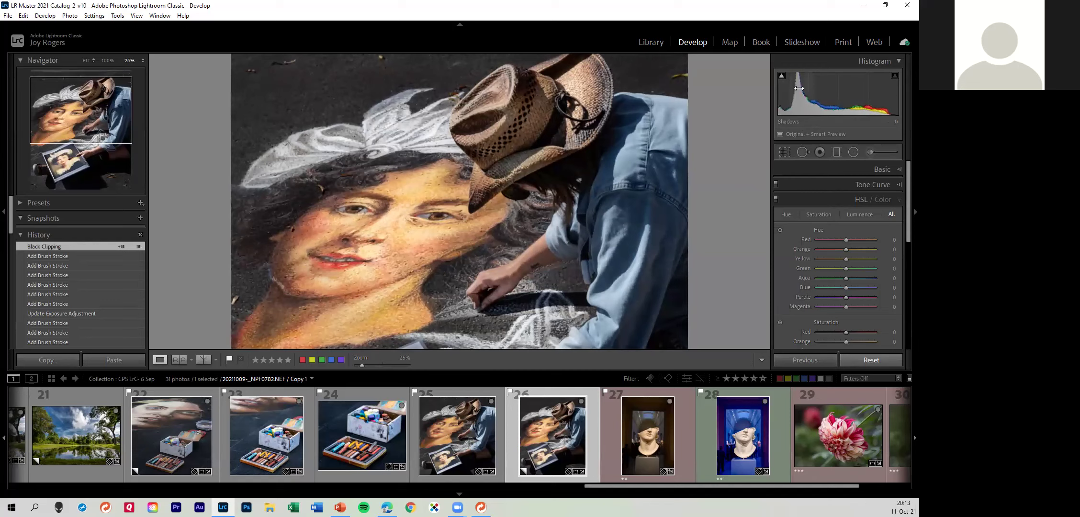
{"action": "left_click_drag", "start_coordinate": [814, 95], "coordinate": [829, 95]}
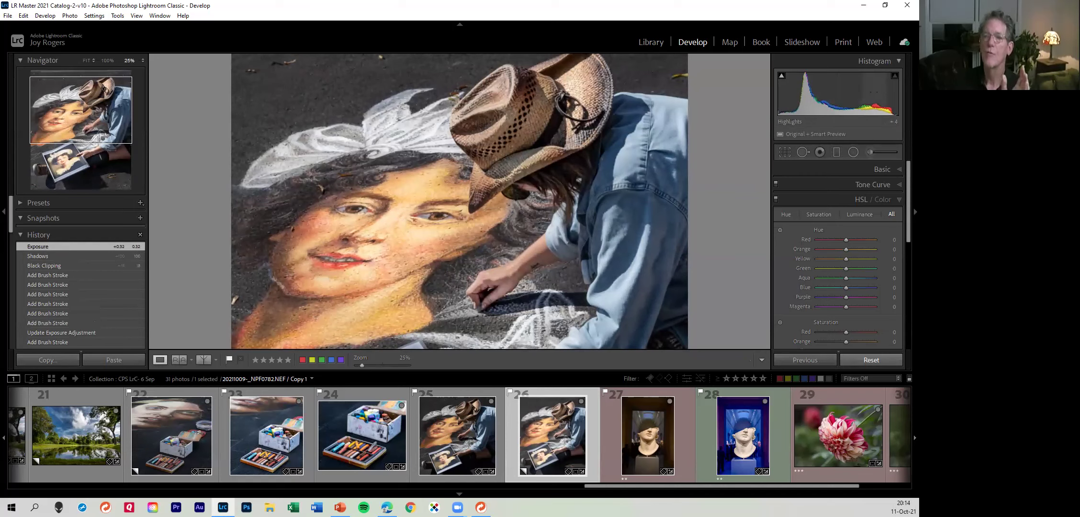
{"action": "left_click_drag", "start_coordinate": [873, 92], "coordinate": [891, 92]}
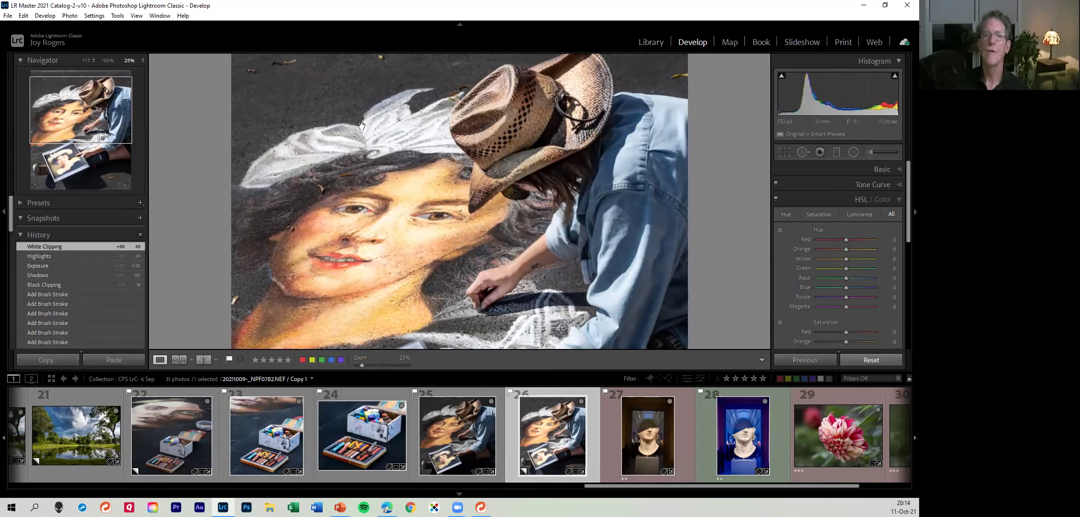
Show the Basic adjustments and use the histogram to set Exposure to +0.44, Whites to -27 and Highlights to -66
{"action": "left_click", "coordinate": [86, 61]}
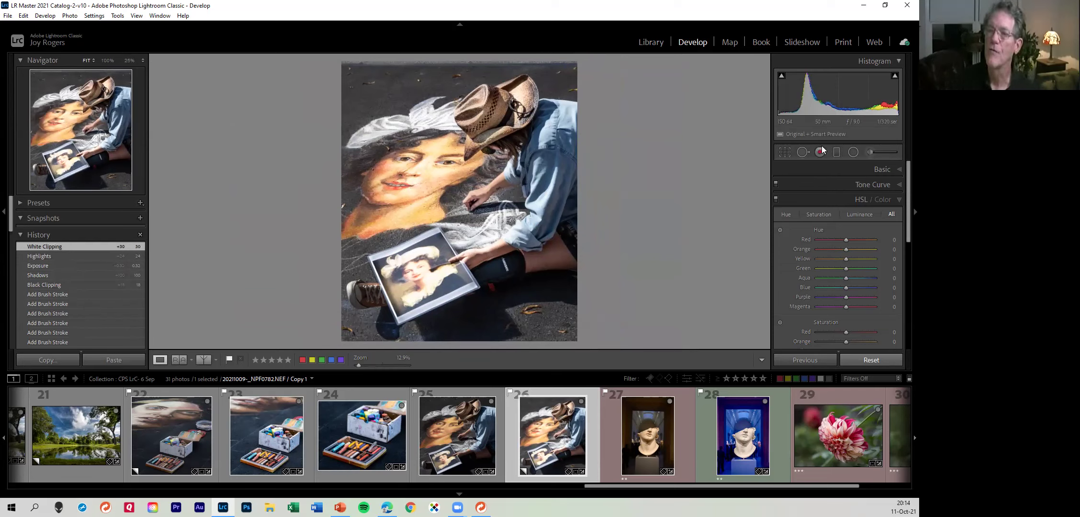
{"action": "left_click", "coordinate": [888, 169]}
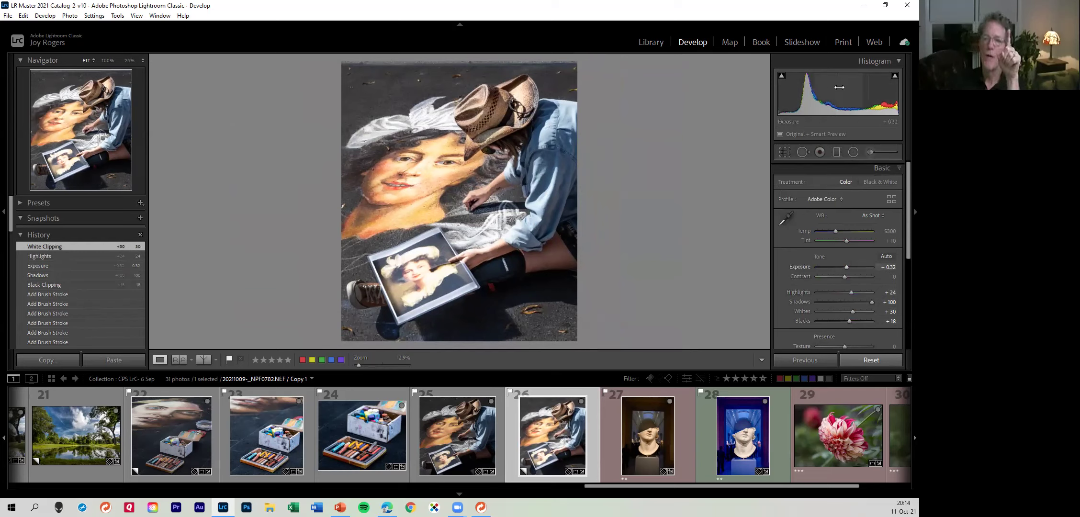
{"action": "mouse_move", "coordinate": [849, 96]}
{"action": "left_mouse_down"}
{"action": "mouse_move", "coordinate": [836, 96]}
{"action": "mouse_move", "coordinate": [856, 96]}
{"action": "left_mouse_up"}
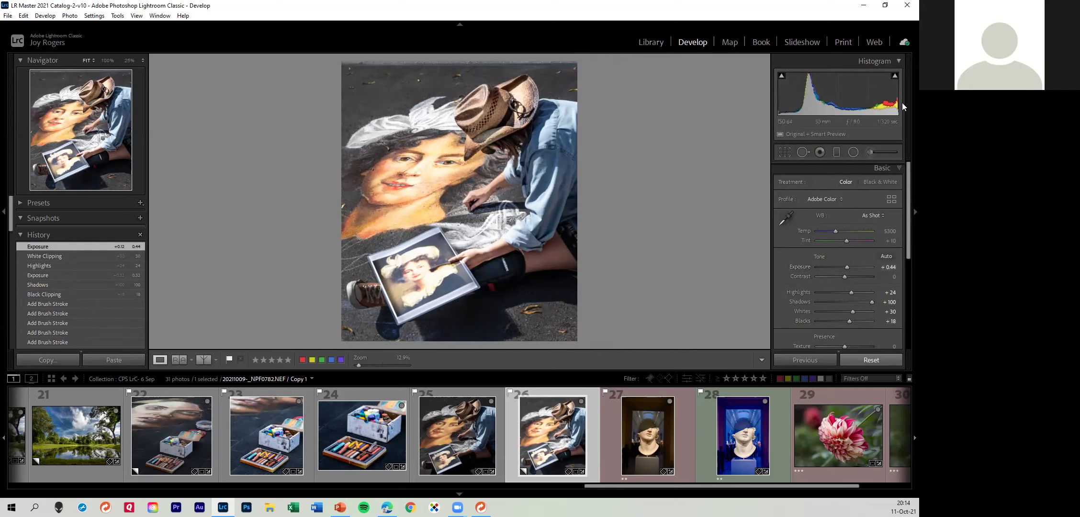
{"action": "mouse_move", "coordinate": [895, 91]}
{"action": "left_mouse_down"}
{"action": "mouse_move", "coordinate": [840, 90]}
{"action": "mouse_move", "coordinate": [878, 82]}
{"action": "left_mouse_up"}
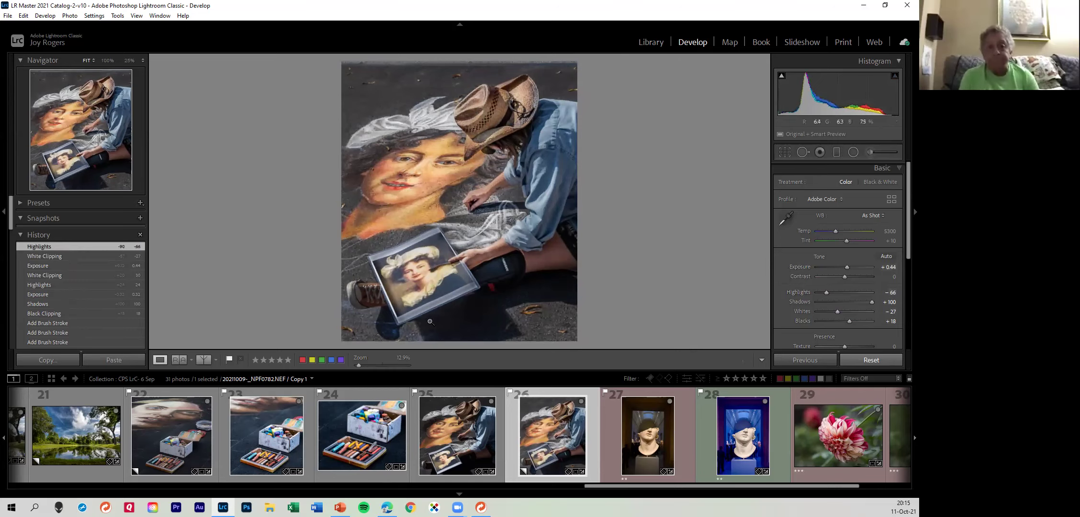
Return the chalk artist copy to its Create Virtual Copy state through the history
{"action": "scroll", "coordinate": [109, 299], "scroll_direction": "down", "scroll_amount": 5}
{"action": "scroll", "coordinate": [110, 300], "scroll_direction": "down", "scroll_amount": 5}
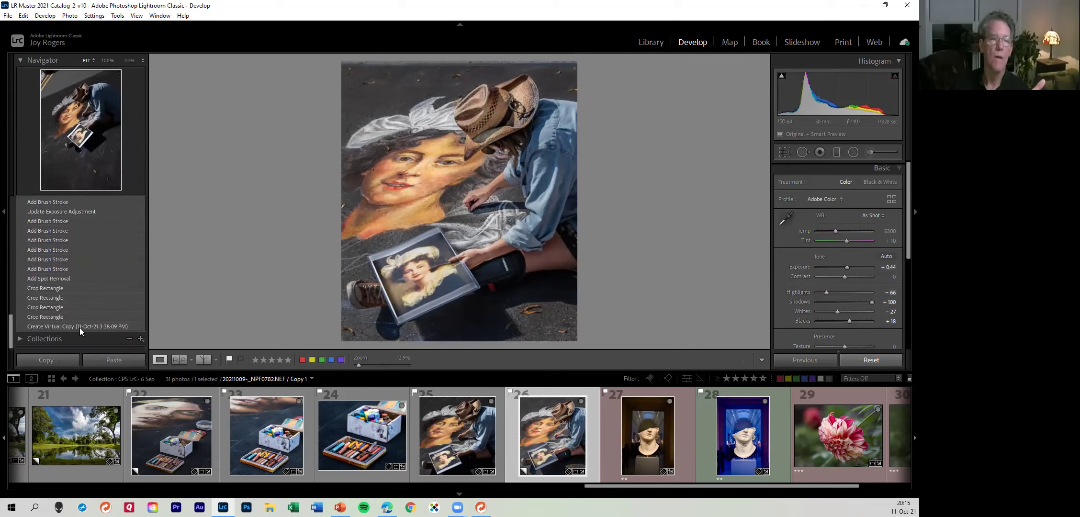
{"action": "left_click", "coordinate": [79, 327]}
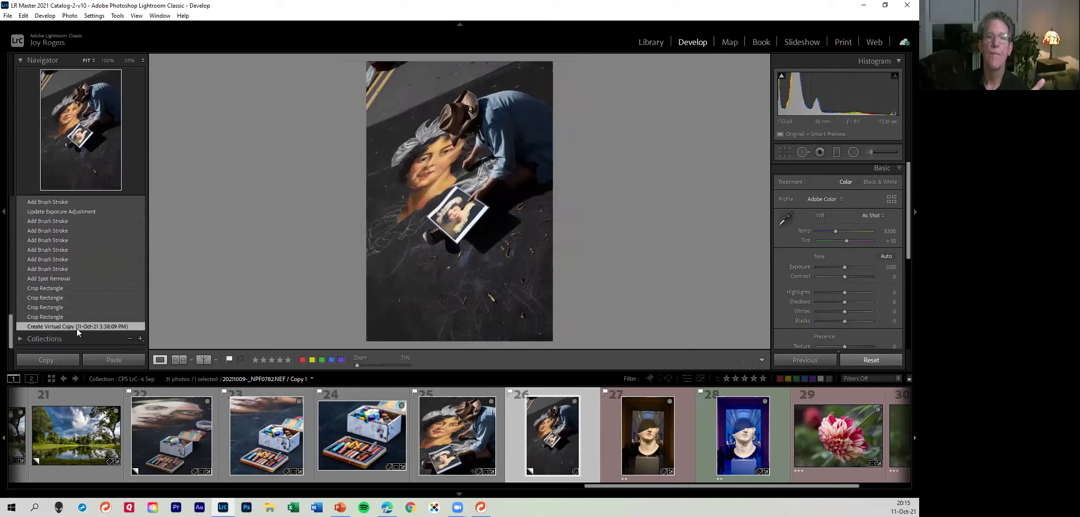
{"action": "scroll", "coordinate": [99, 246], "scroll_direction": "up", "scroll_amount": 5}
{"action": "scroll", "coordinate": [106, 242], "scroll_direction": "up", "scroll_amount": 5}
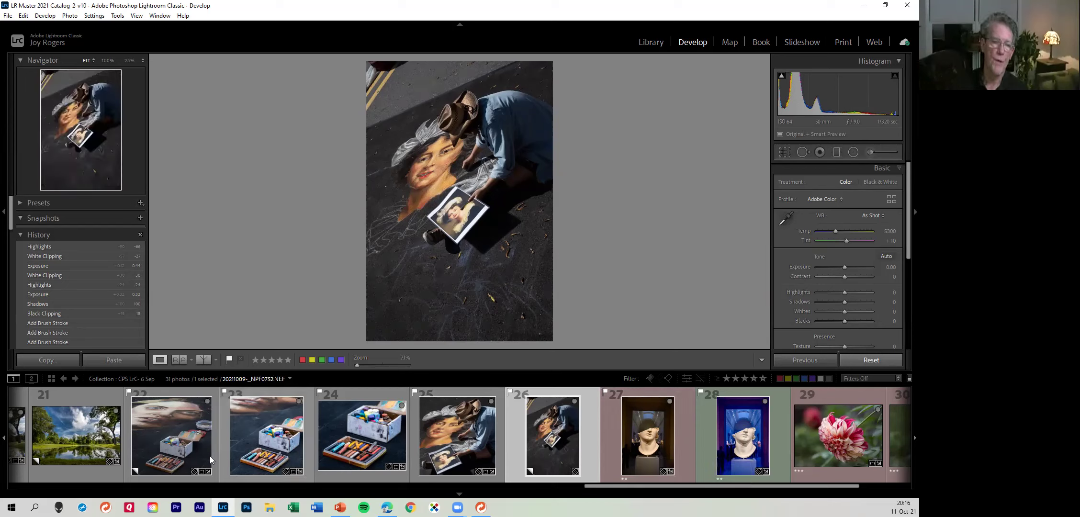
Open the chalk box photo, Copy 3, and cycle through its info overlays for exposure and lens details, capture date and dimensions
{"action": "left_click", "coordinate": [162, 411]}
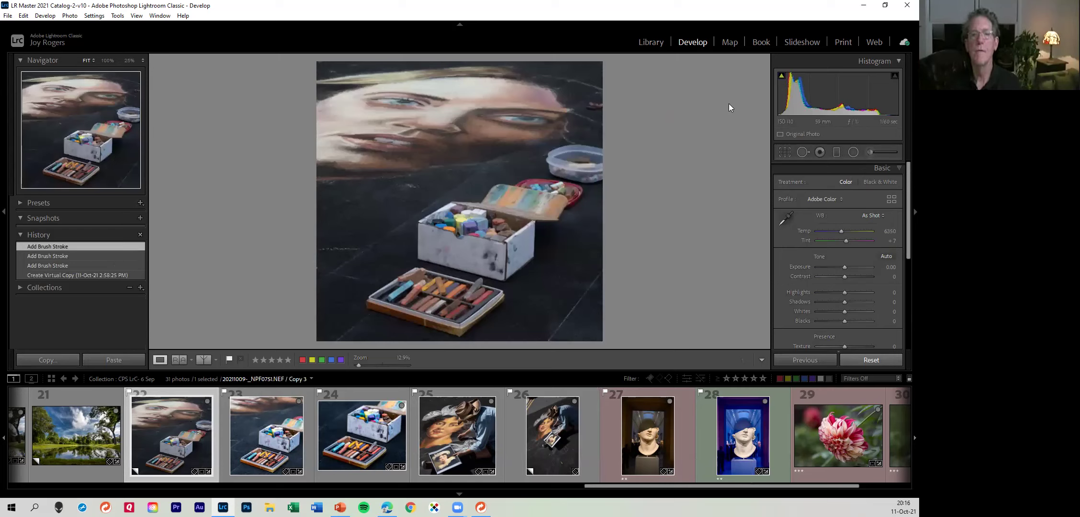
{"action": "key", "text": "i"}
{"action": "key", "text": "i"}
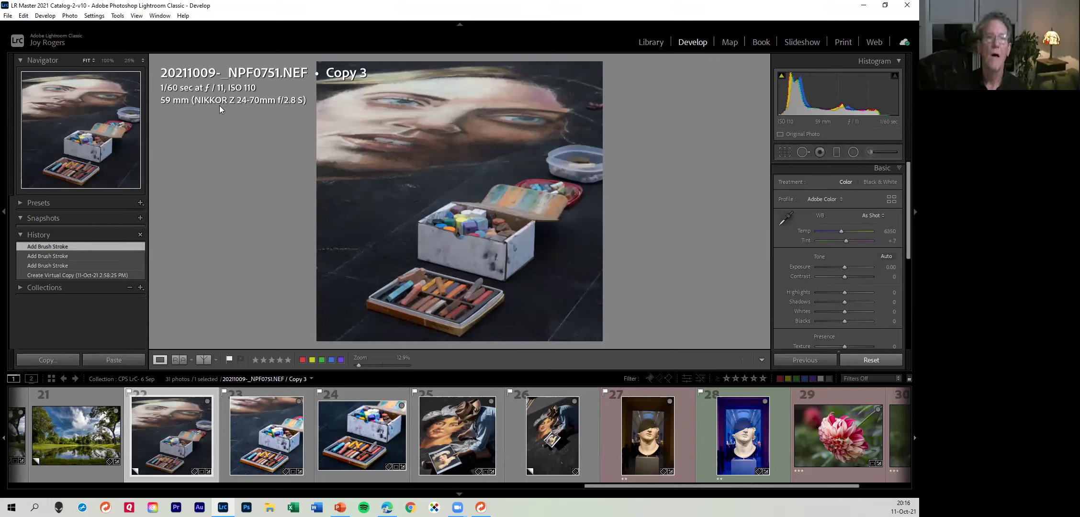
{"action": "key", "text": "i"}
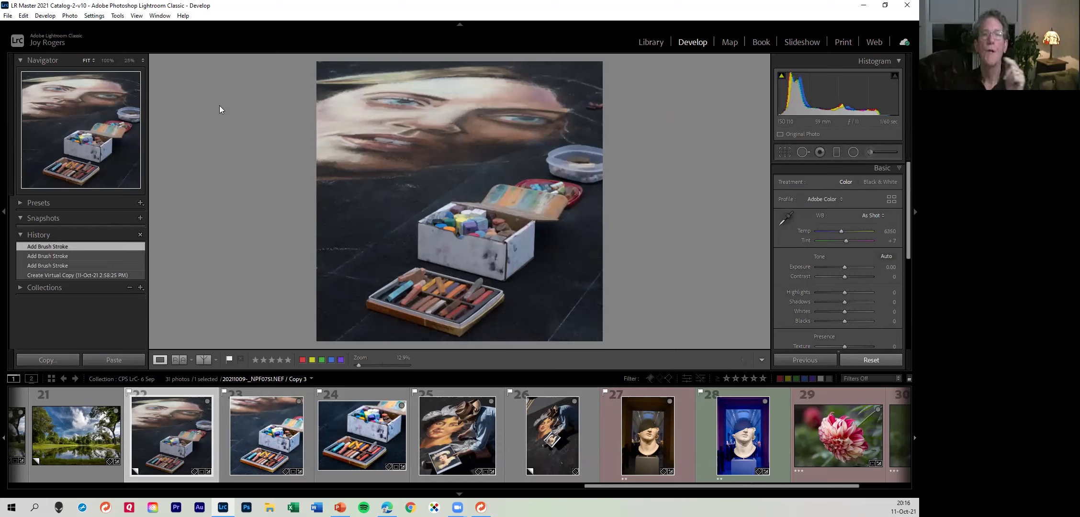
{"action": "key", "text": "i"}
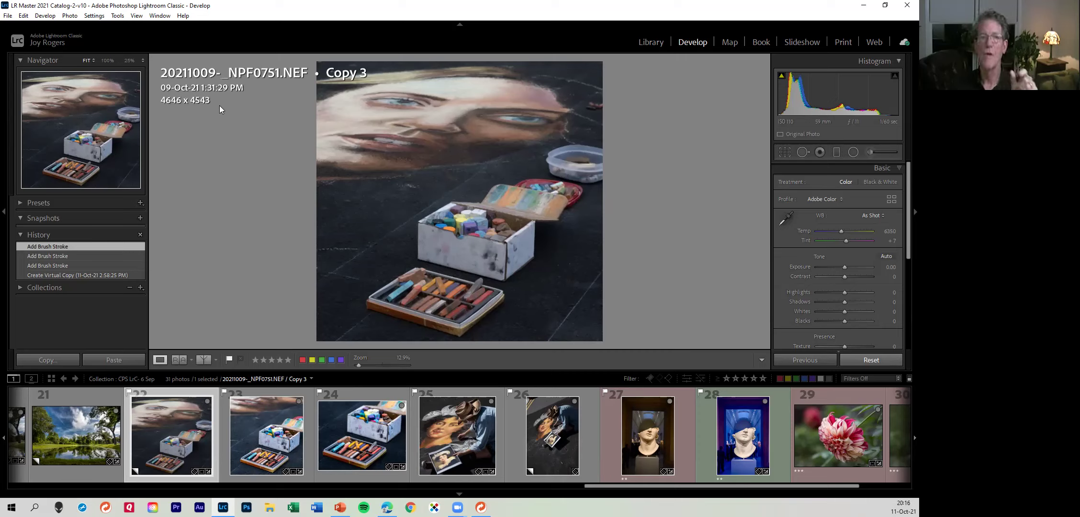
{"action": "key", "text": "i"}
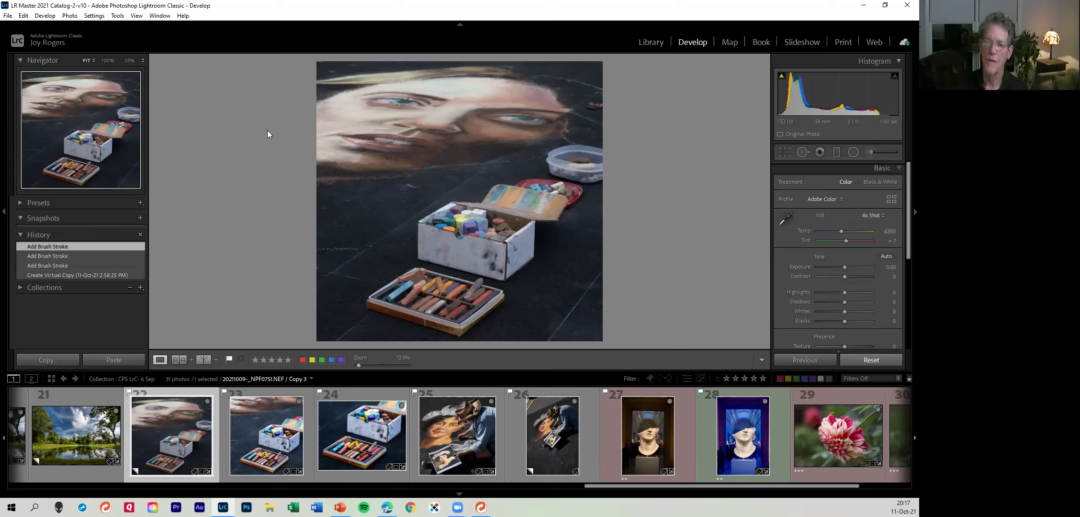
Open the red-labelled marble head photo, briefly view its Crop & Straighten options, and show the Transform settings
{"action": "left_click", "coordinate": [605, 456]}
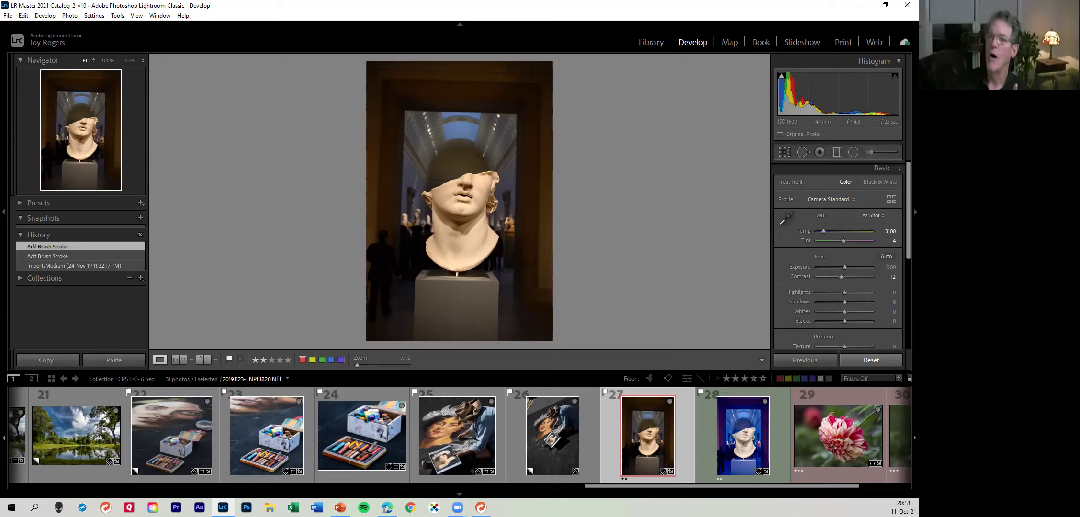
{"action": "left_click", "coordinate": [783, 152]}
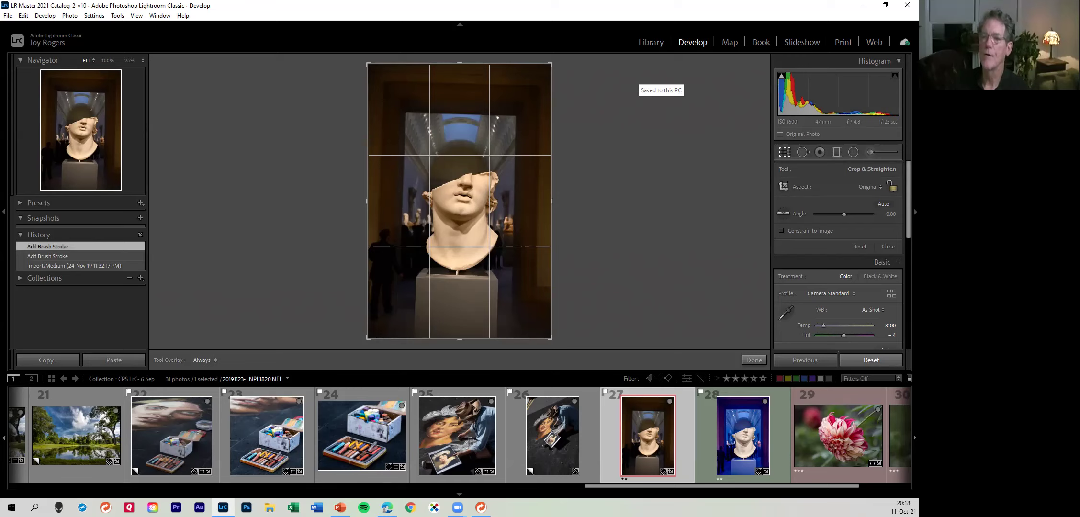
{"action": "left_click", "coordinate": [784, 152]}
{"action": "left_click_drag", "start_coordinate": [905, 224], "coordinate": [900, 336]}
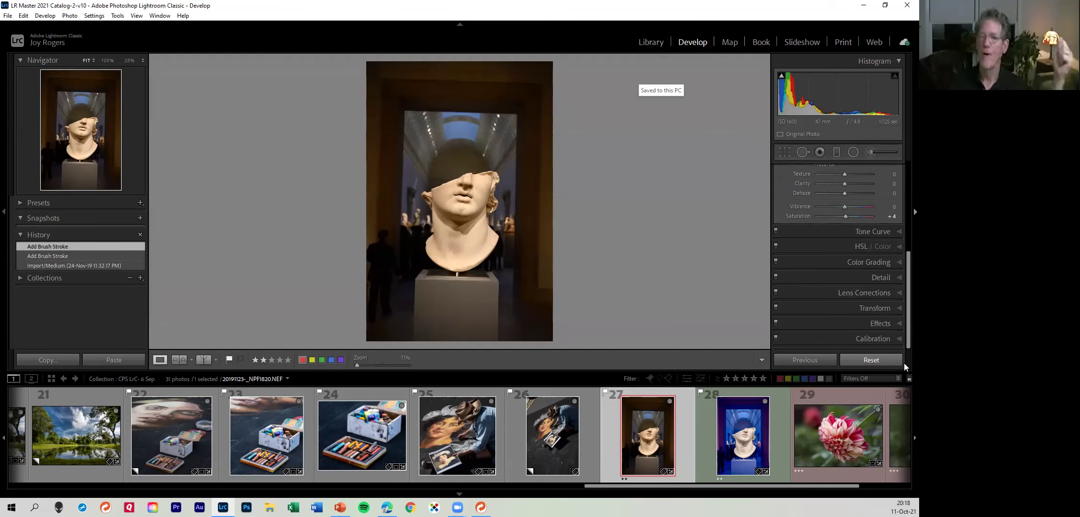
{"action": "left_click", "coordinate": [858, 308]}
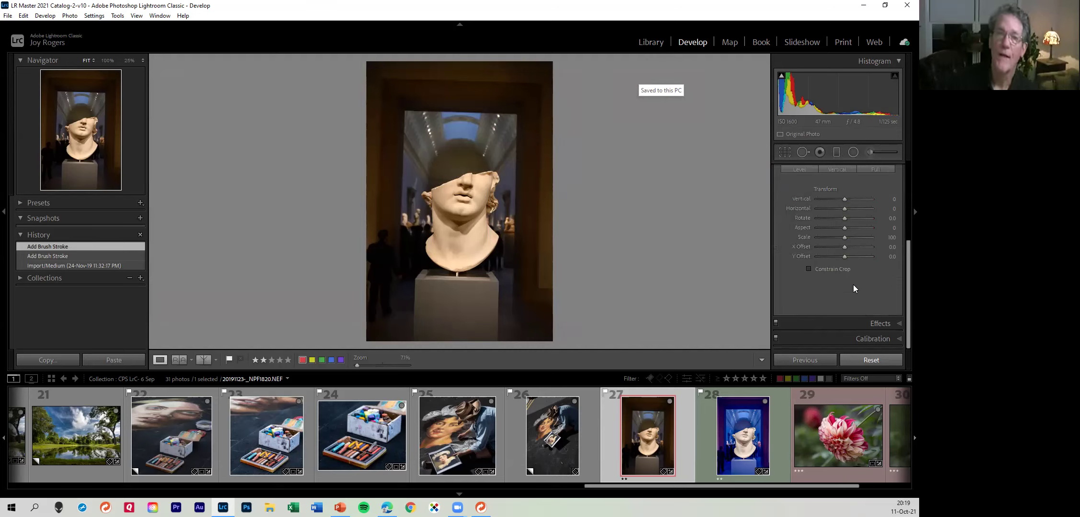
{"action": "scroll", "coordinate": [862, 276], "scroll_direction": "up", "scroll_amount": 3}
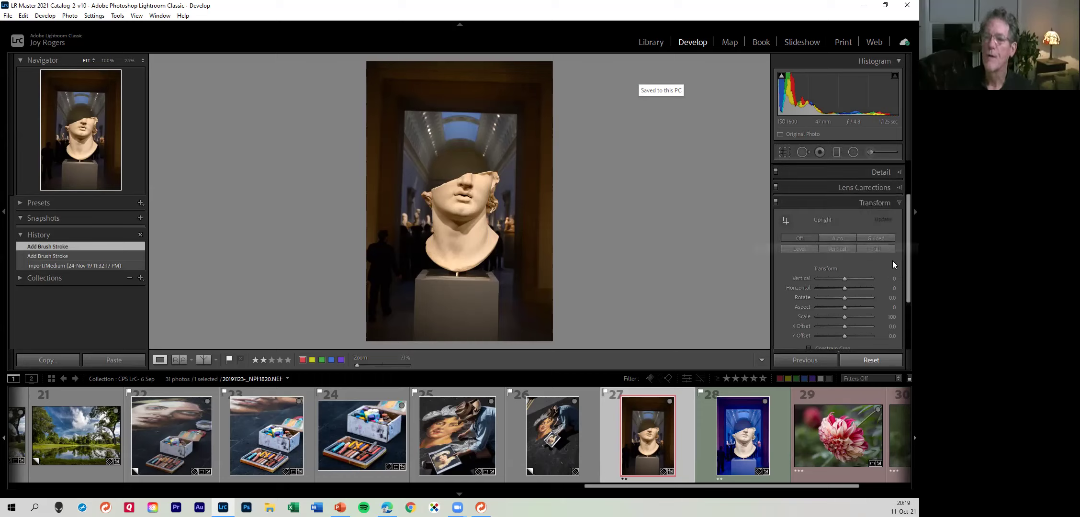
Try a Guided Upright correction with two vertical guides and one horizontal guide on the outer door frame, and restore the pre-Upright history state
{"action": "left_click", "coordinate": [875, 238]}
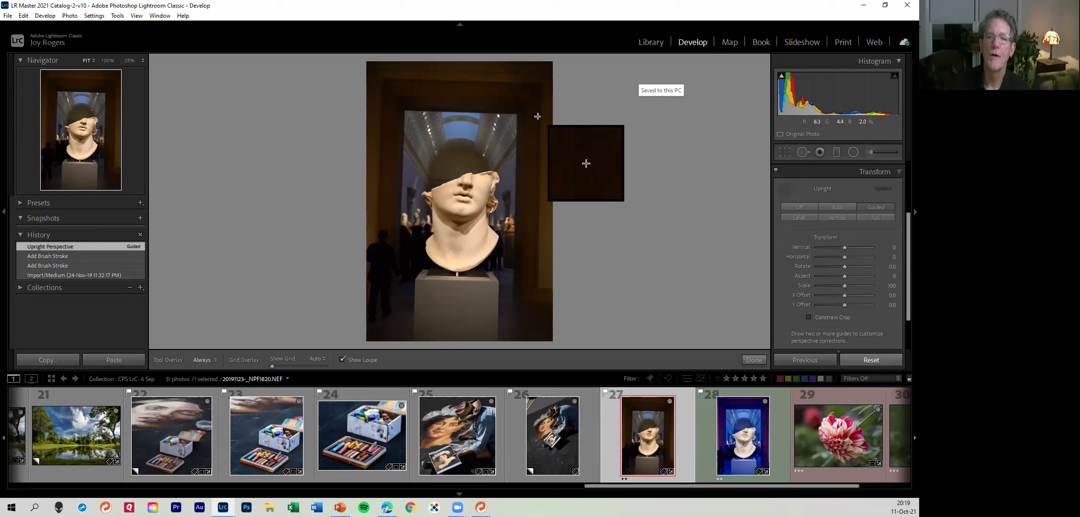
{"action": "left_click_drag", "start_coordinate": [537, 116], "coordinate": [537, 307]}
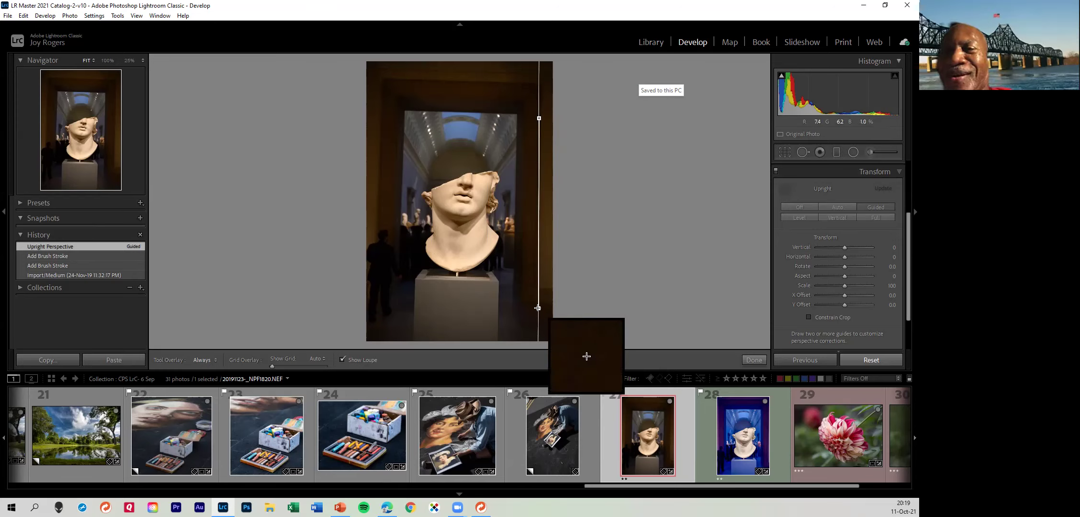
{"action": "left_click_drag", "start_coordinate": [538, 308], "coordinate": [538, 308]}
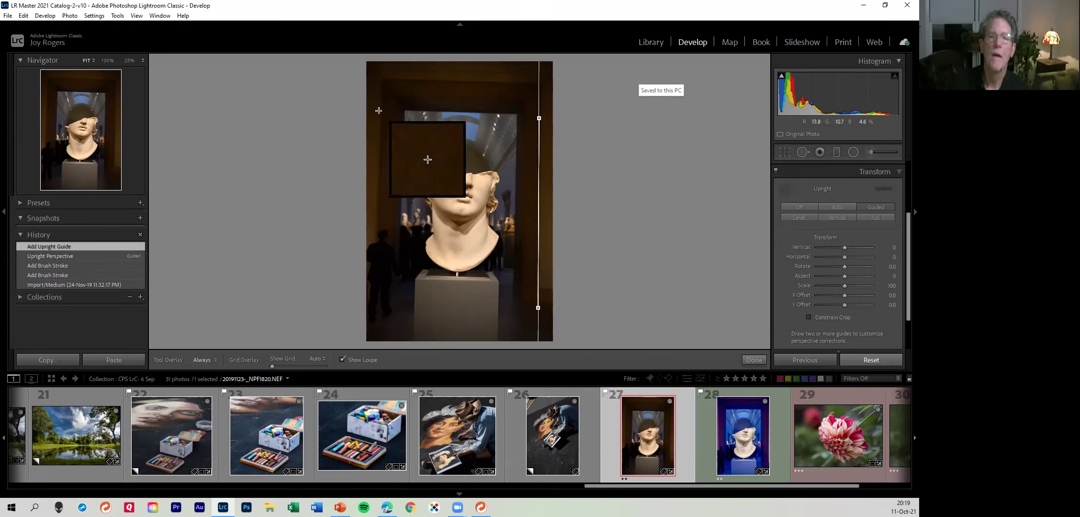
{"action": "left_click_drag", "start_coordinate": [381, 116], "coordinate": [375, 296]}
{"action": "left_click_drag", "start_coordinate": [389, 75], "coordinate": [538, 79]}
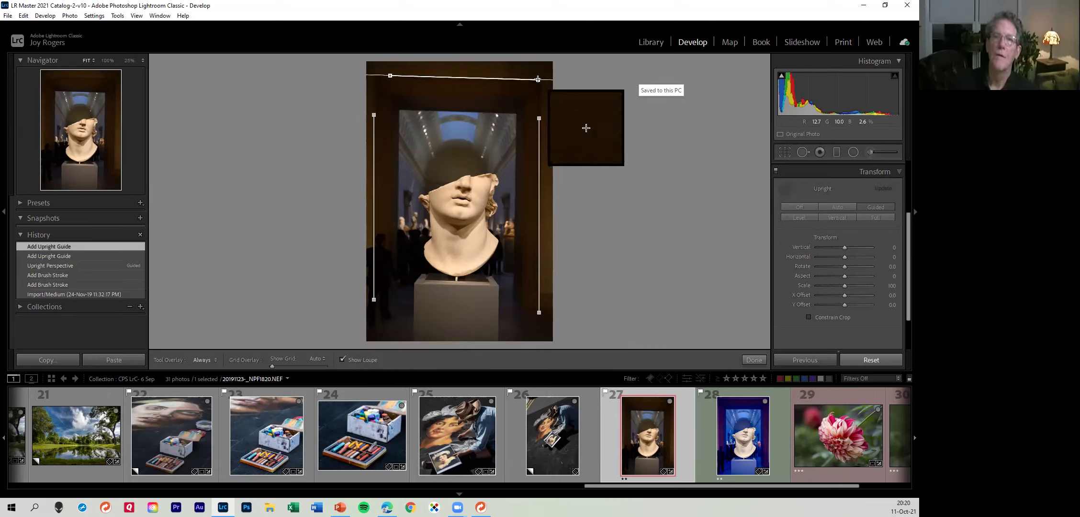
{"action": "left_click_drag", "start_coordinate": [538, 79], "coordinate": [536, 79]}
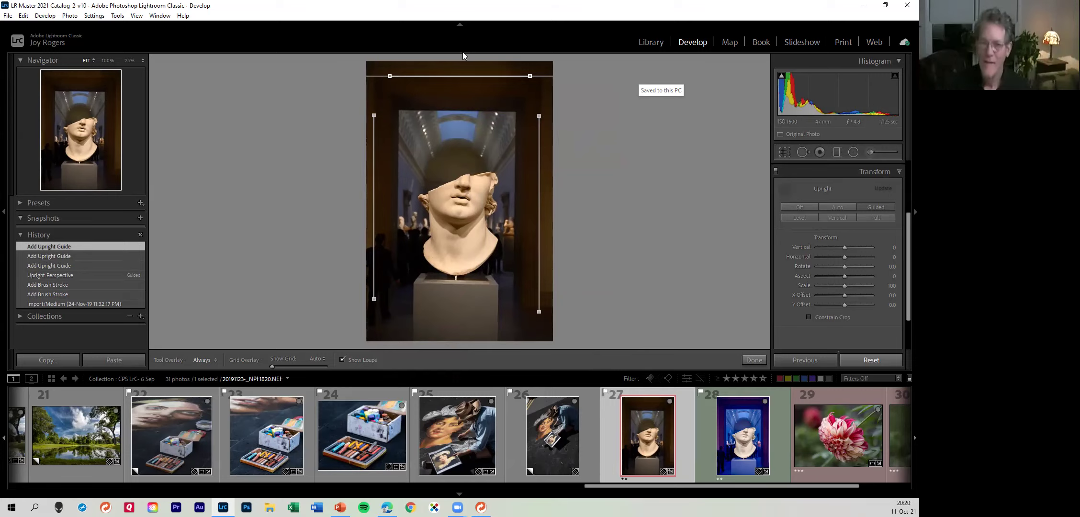
{"action": "left_click", "coordinate": [753, 360]}
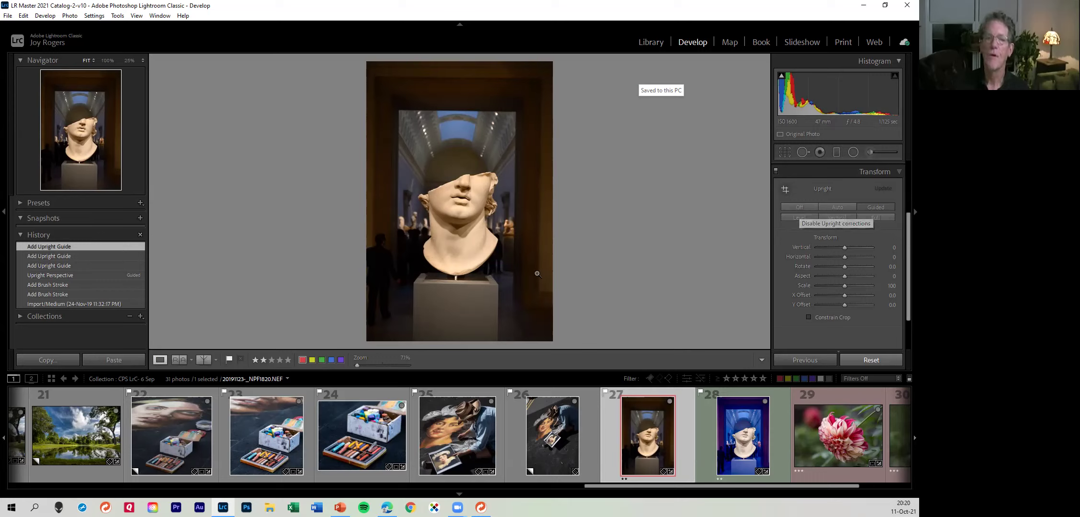
{"action": "left_click", "coordinate": [59, 284]}
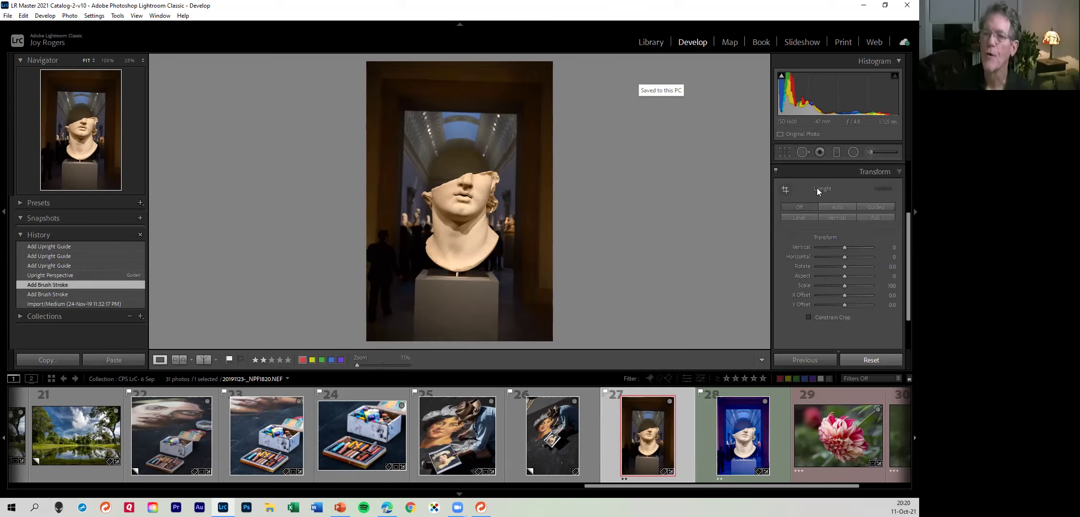
Retry Guided Upright with new guides along both outer frame sides and the upper edge, and revert to the last brush stroke state
{"action": "left_click", "coordinate": [867, 207]}
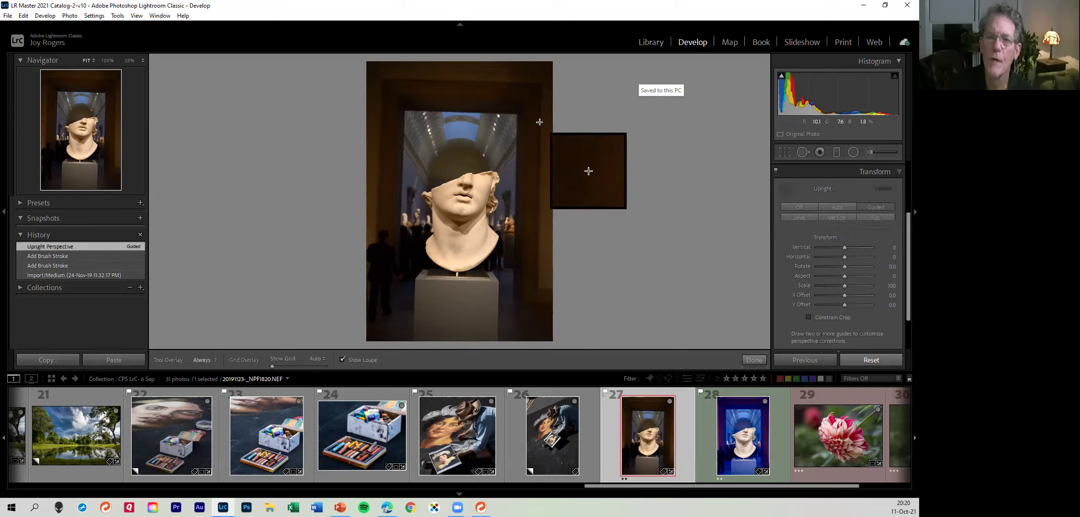
{"action": "left_click_drag", "start_coordinate": [540, 122], "coordinate": [538, 292]}
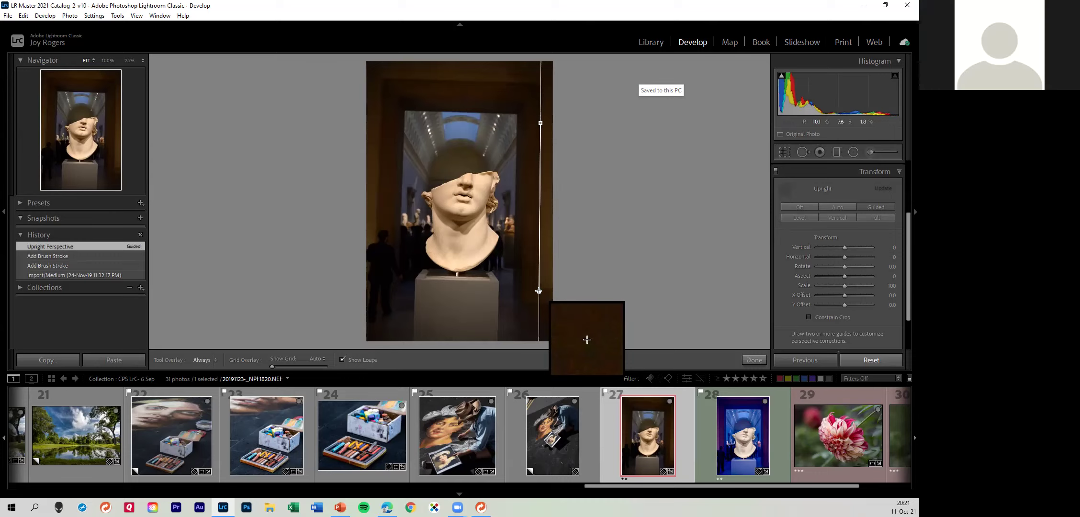
{"action": "left_click_drag", "start_coordinate": [539, 291], "coordinate": [540, 289]}
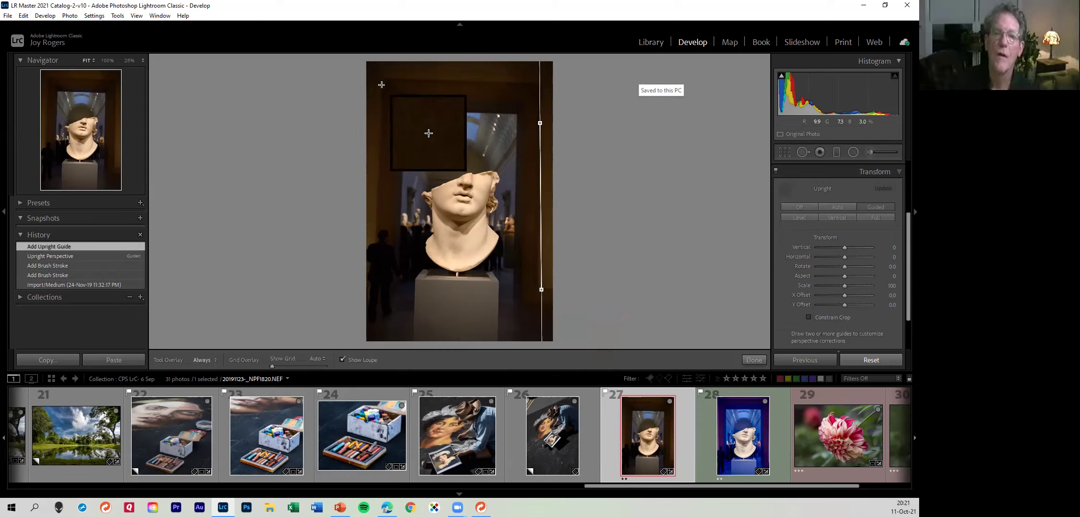
{"action": "left_click_drag", "start_coordinate": [380, 85], "coordinate": [376, 283]}
{"action": "left_click_drag", "start_coordinate": [404, 78], "coordinate": [544, 77]}
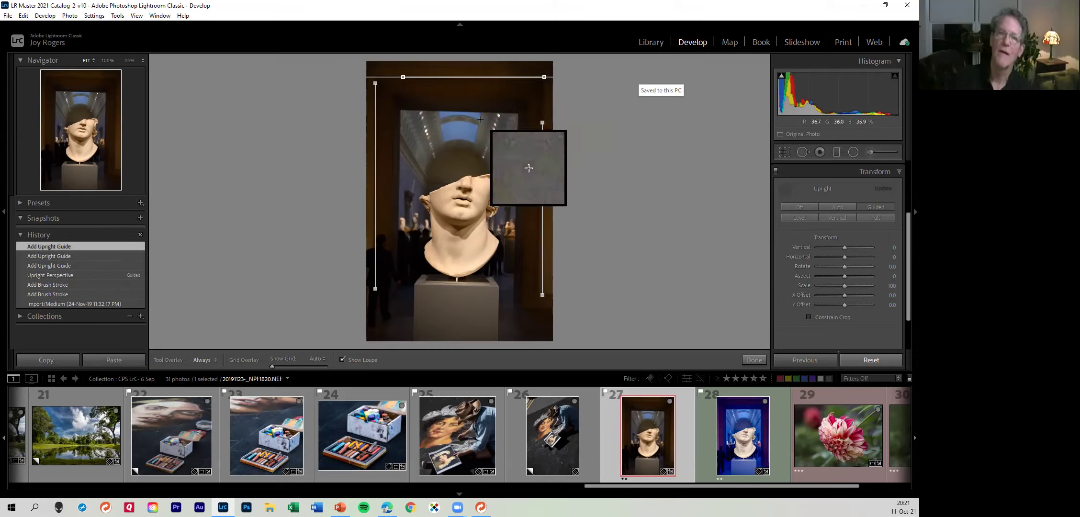
{"action": "left_click", "coordinate": [754, 360]}
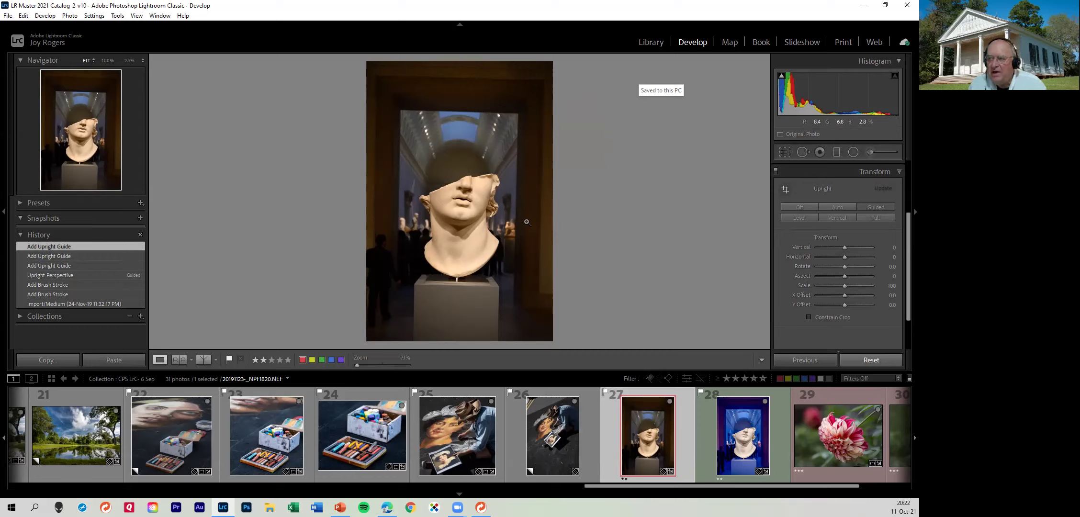
{"action": "left_click", "coordinate": [68, 285]}
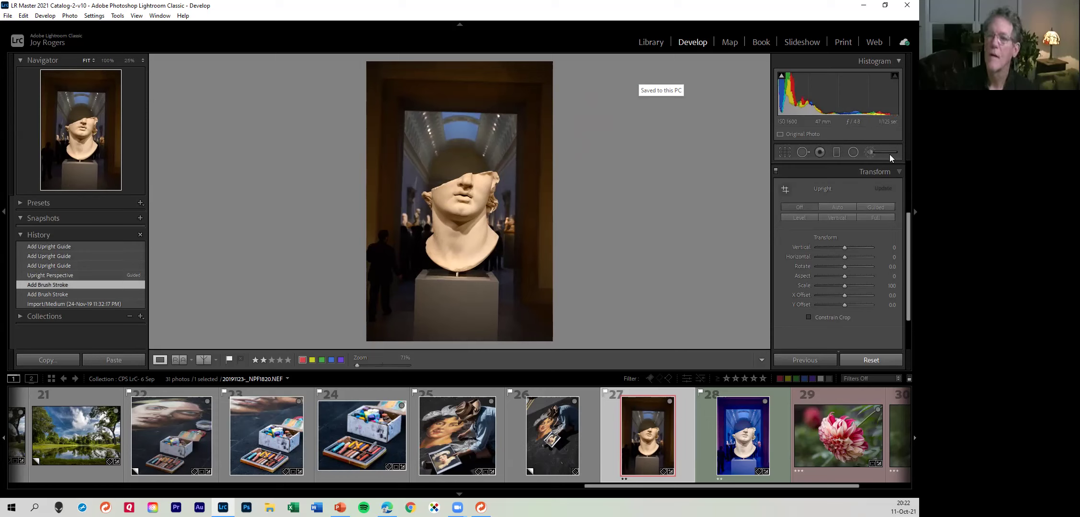
Correct the perspective with Guided Upright, placing guides on both sides and the upper edge of the inner opening, and fine-tune the right-hand guide
{"action": "left_click", "coordinate": [871, 207]}
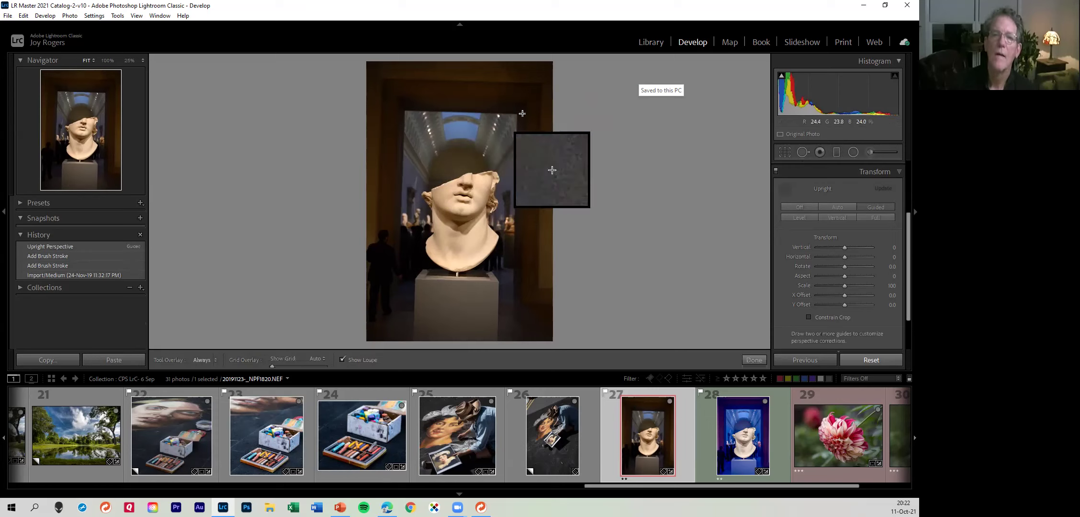
{"action": "mouse_move", "coordinate": [515, 123]}
{"action": "left_mouse_down"}
{"action": "mouse_move", "coordinate": [513, 256]}
{"action": "mouse_move", "coordinate": [498, 269]}
{"action": "mouse_move", "coordinate": [517, 277]}
{"action": "left_mouse_up"}
{"action": "mouse_move", "coordinate": [404, 110]}
{"action": "left_mouse_down"}
{"action": "mouse_move", "coordinate": [389, 186]}
{"action": "mouse_move", "coordinate": [403, 213]}
{"action": "mouse_move", "coordinate": [392, 216]}
{"action": "mouse_move", "coordinate": [401, 211]}
{"action": "left_mouse_up"}
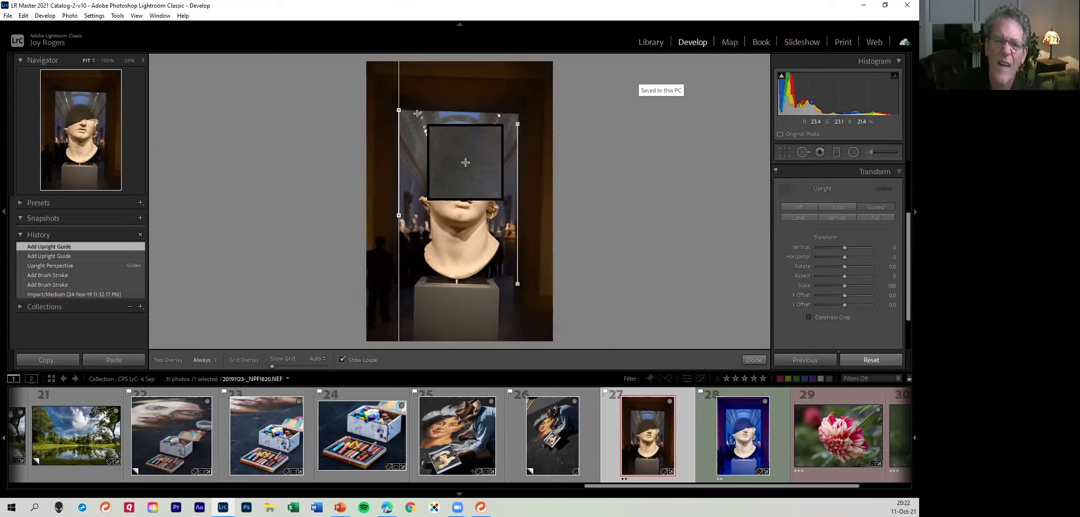
{"action": "left_click_drag", "start_coordinate": [414, 110], "coordinate": [536, 109]}
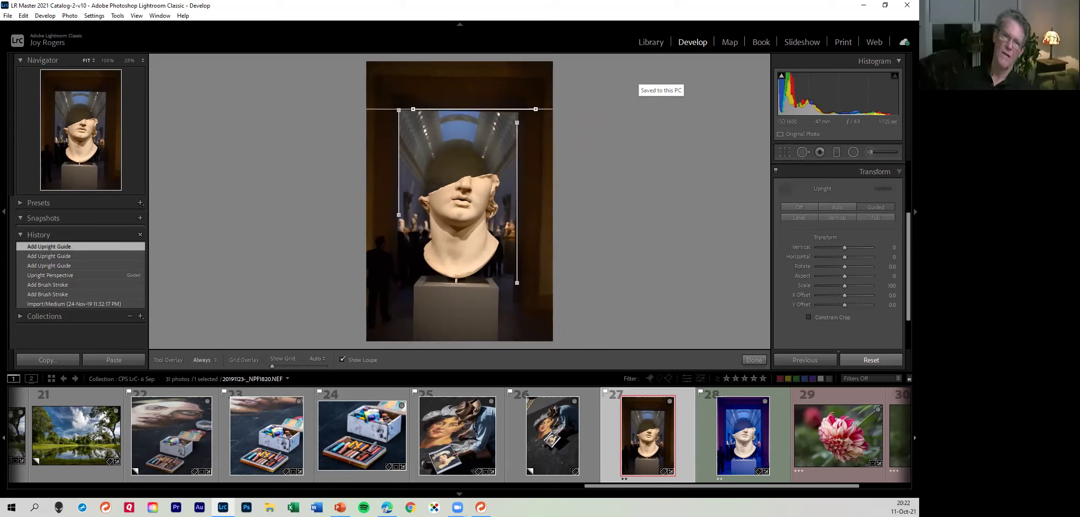
{"action": "mouse_move", "coordinate": [517, 283]}
{"action": "left_mouse_down"}
{"action": "mouse_move", "coordinate": [520, 294]}
{"action": "mouse_move", "coordinate": [514, 286]}
{"action": "left_mouse_up"}
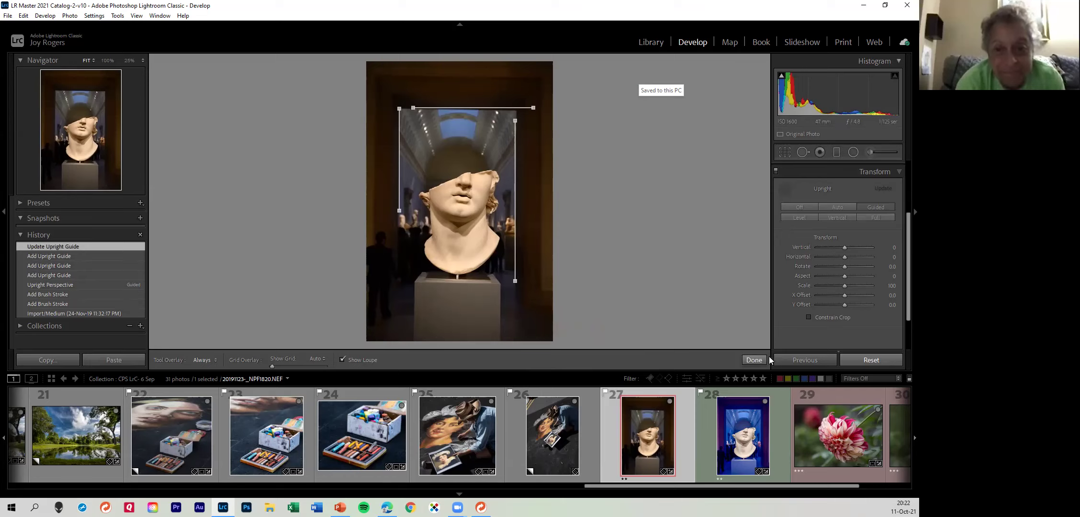
{"action": "left_click", "coordinate": [754, 361]}
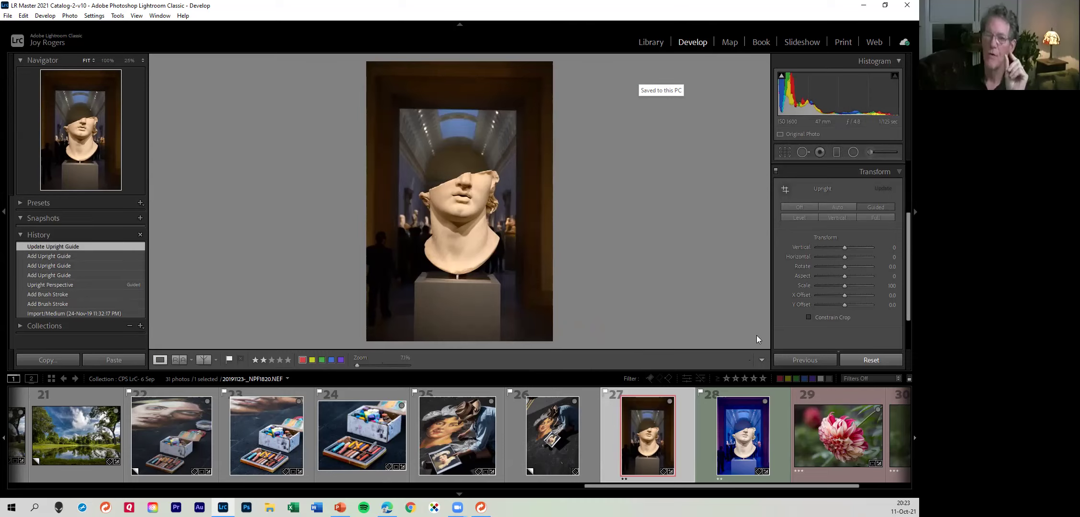
Set the Adjustment Brush to Shadows 24 and Whites 26 and paint over the marble head
{"action": "left_click", "coordinate": [868, 151]}
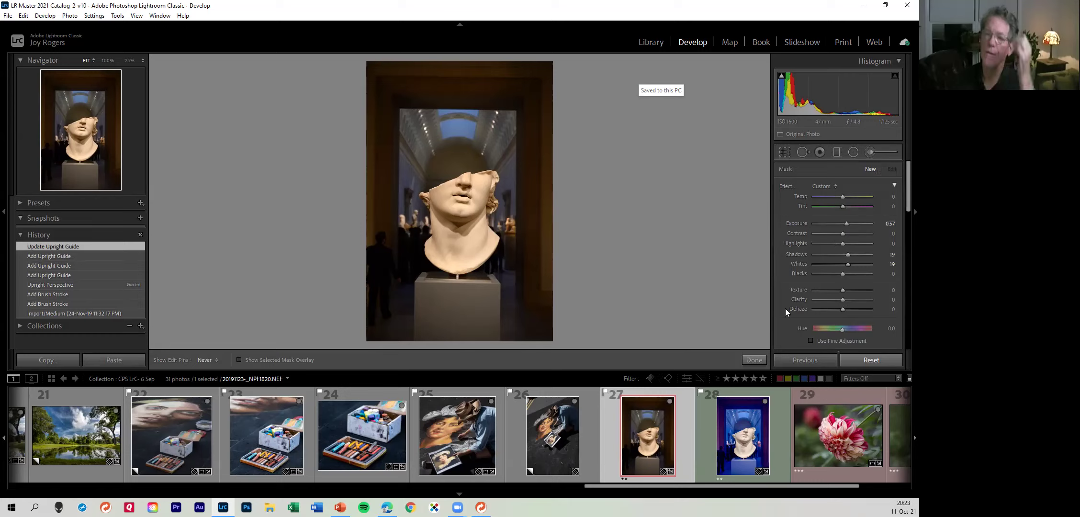
{"action": "left_click", "coordinate": [850, 257]}
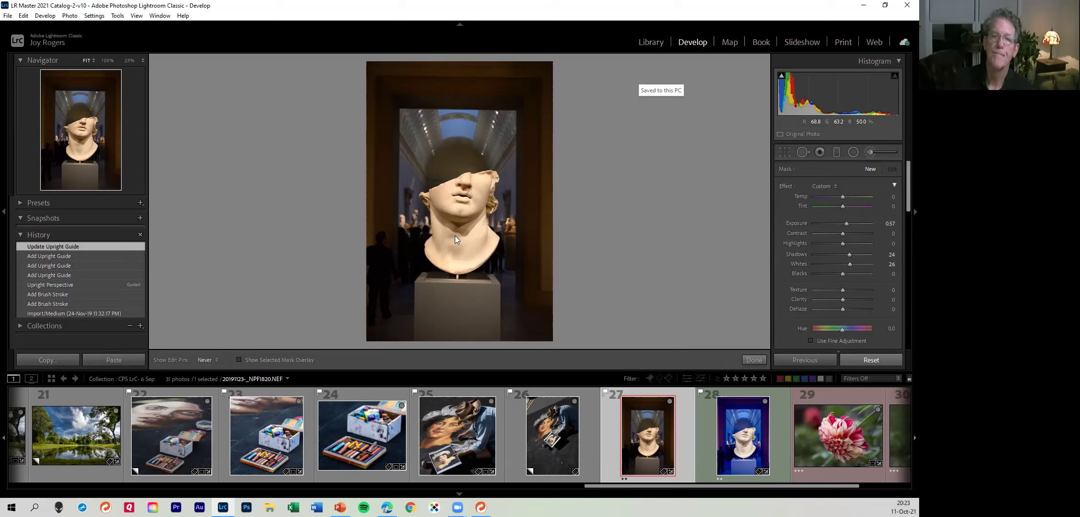
{"action": "left_click_drag", "start_coordinate": [456, 239], "coordinate": [379, 295]}
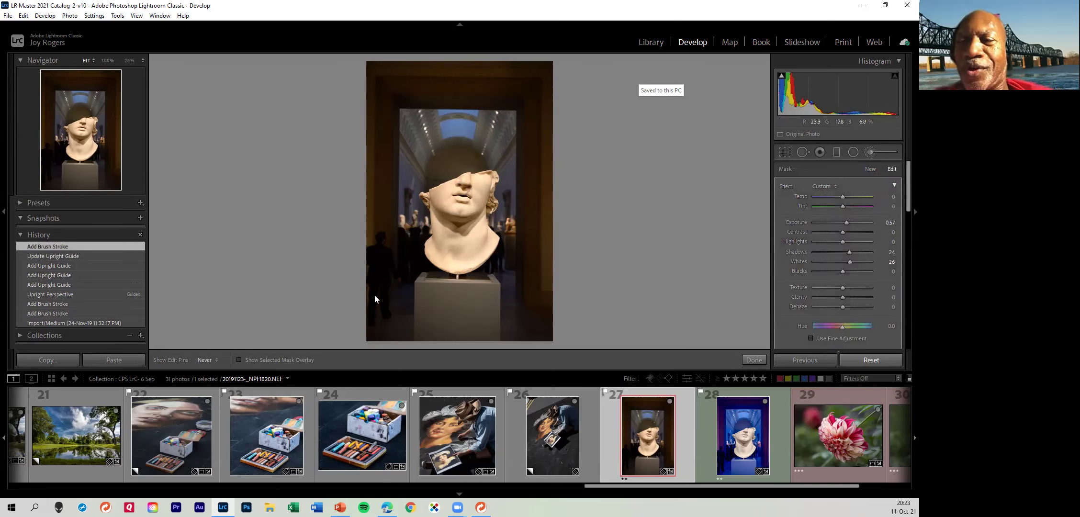
Show the mask overlay and extend the brush mask over the missed parts of the neck, face and hair edge
{"action": "key", "text": "o"}
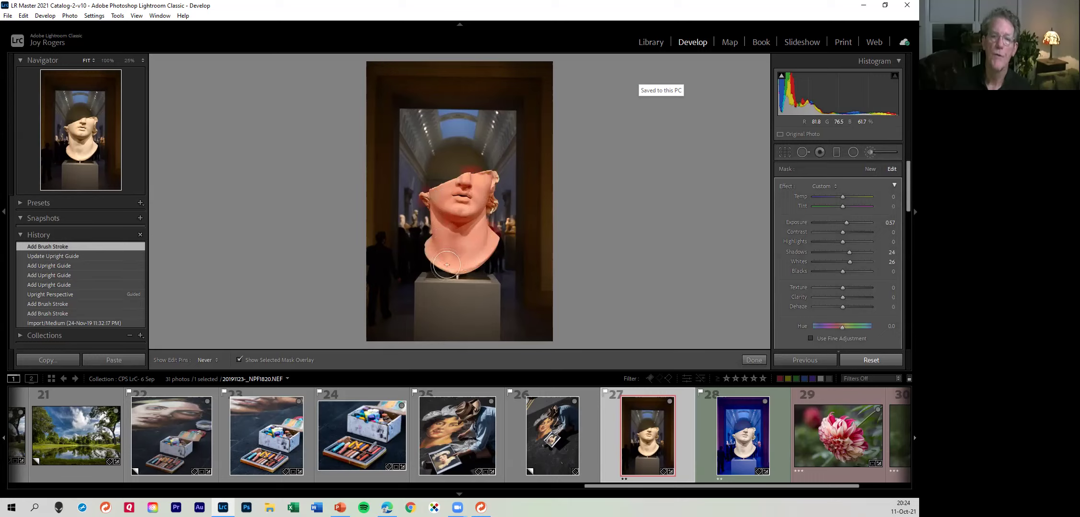
{"action": "left_click_drag", "start_coordinate": [470, 250], "coordinate": [481, 202]}
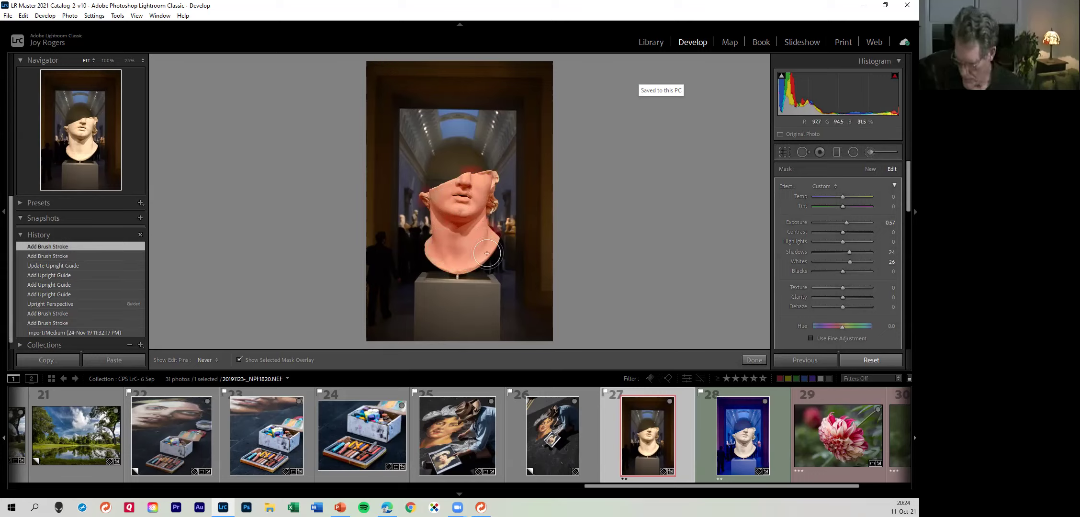
{"action": "key", "text": "z"}
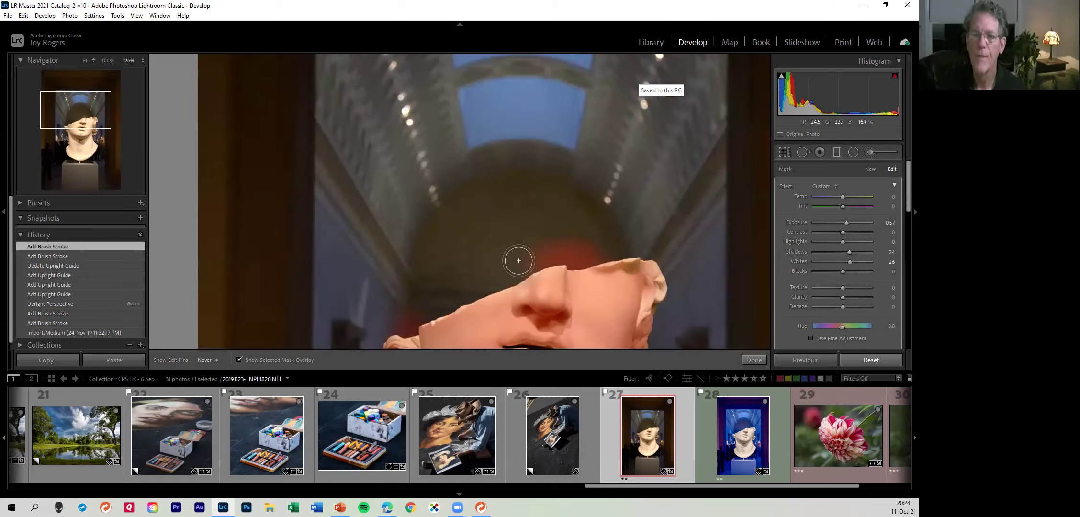
{"action": "mouse_move", "coordinate": [643, 273]}
{"action": "left_mouse_down"}
{"action": "mouse_move", "coordinate": [653, 310]}
{"action": "mouse_move", "coordinate": [636, 316]}
{"action": "mouse_move", "coordinate": [652, 289]}
{"action": "left_mouse_up"}
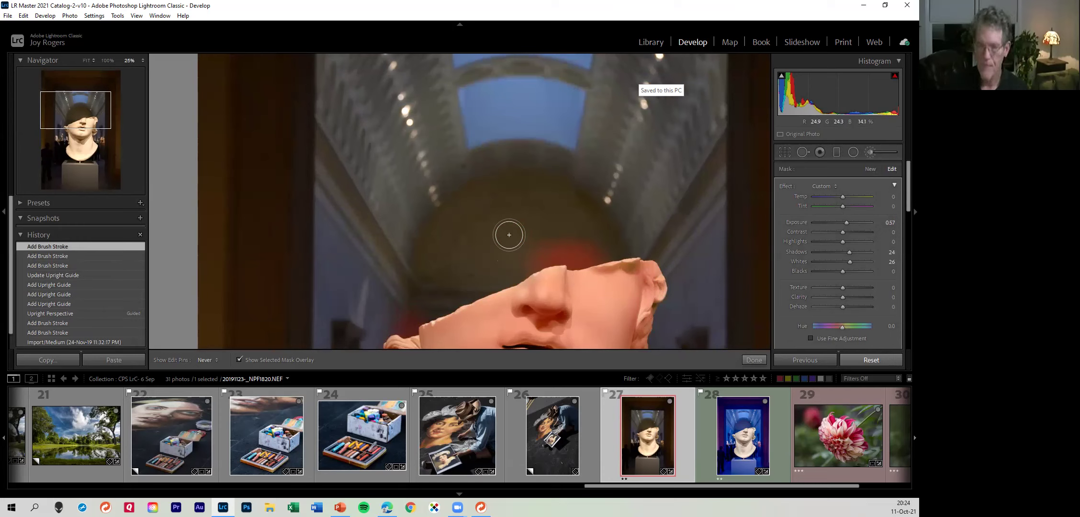
Erase the mask spill above the broken forehead, around the left-hand hair and beside the right side of the neck
{"action": "key", "text": "alt"}
{"action": "mouse_move", "coordinate": [529, 262]}
{"action": "left_mouse_down"}
{"action": "mouse_move", "coordinate": [619, 247]}
{"action": "mouse_move", "coordinate": [578, 229]}
{"action": "mouse_move", "coordinate": [513, 253]}
{"action": "left_mouse_up"}
{"action": "mouse_move", "coordinate": [411, 314]}
{"action": "left_mouse_down"}
{"action": "mouse_move", "coordinate": [399, 321]}
{"action": "mouse_move", "coordinate": [475, 113]}
{"action": "left_mouse_up"}
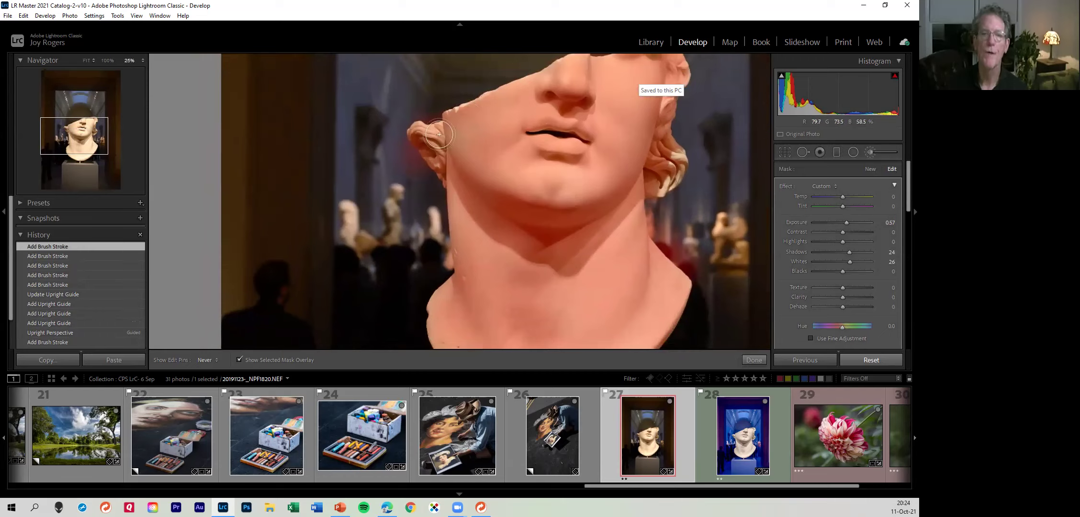
{"action": "left_click_drag", "start_coordinate": [416, 179], "coordinate": [422, 161]}
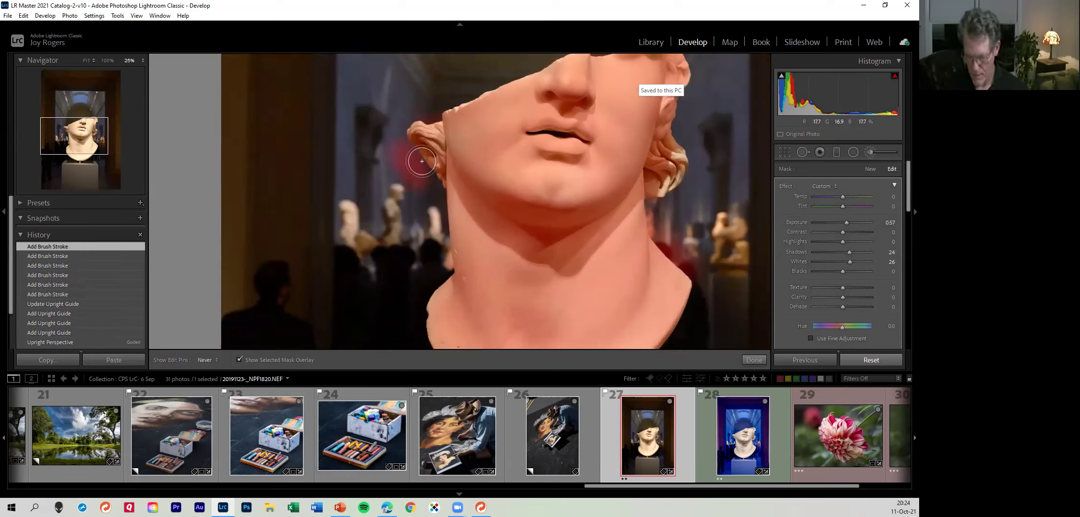
{"action": "key", "text": "ctrl+z"}
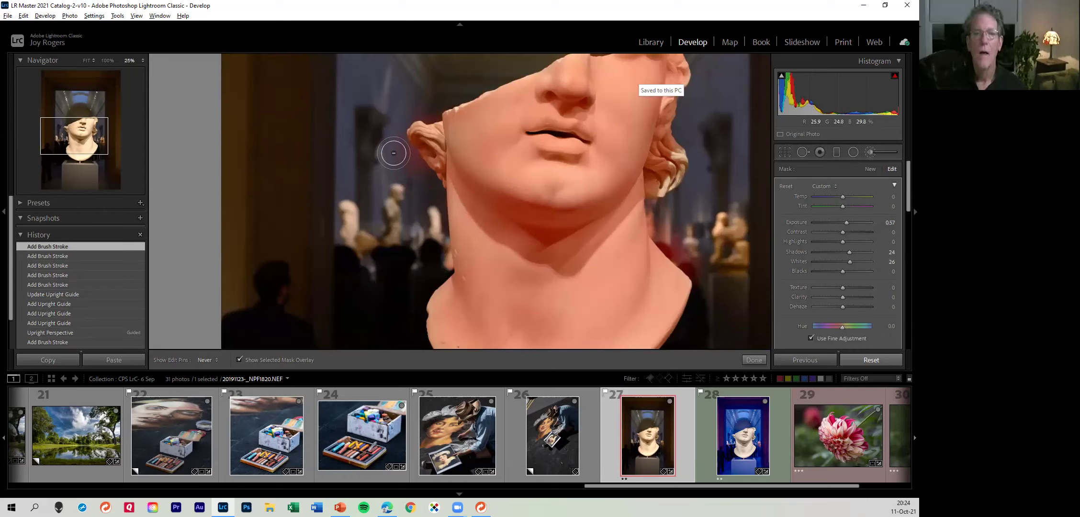
{"action": "mouse_move", "coordinate": [392, 138]}
{"action": "left_mouse_down"}
{"action": "mouse_move", "coordinate": [427, 187]}
{"action": "mouse_move", "coordinate": [432, 213]}
{"action": "left_mouse_up"}
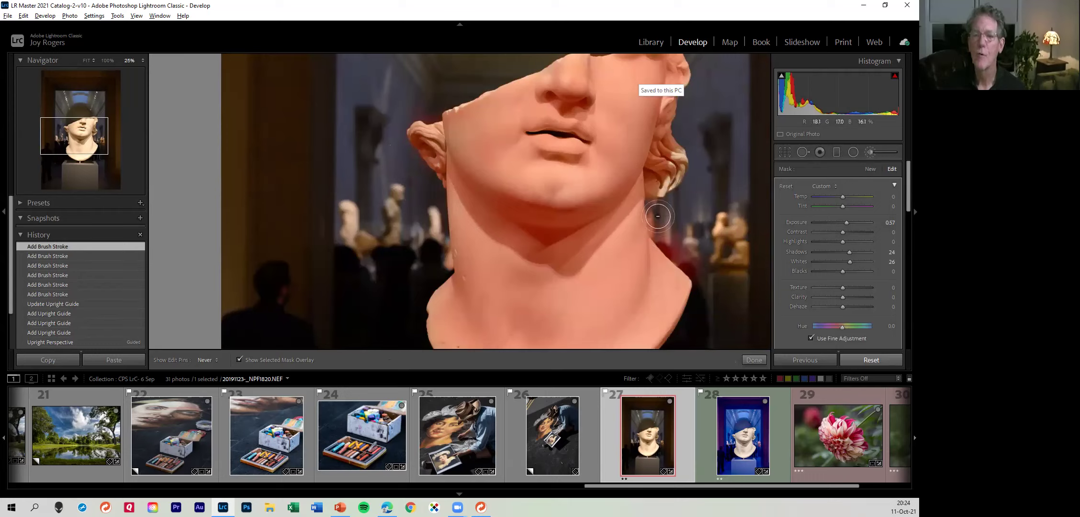
{"action": "mouse_move", "coordinate": [681, 256]}
{"action": "left_mouse_down"}
{"action": "mouse_move", "coordinate": [703, 265]}
{"action": "mouse_move", "coordinate": [665, 215]}
{"action": "left_mouse_up"}
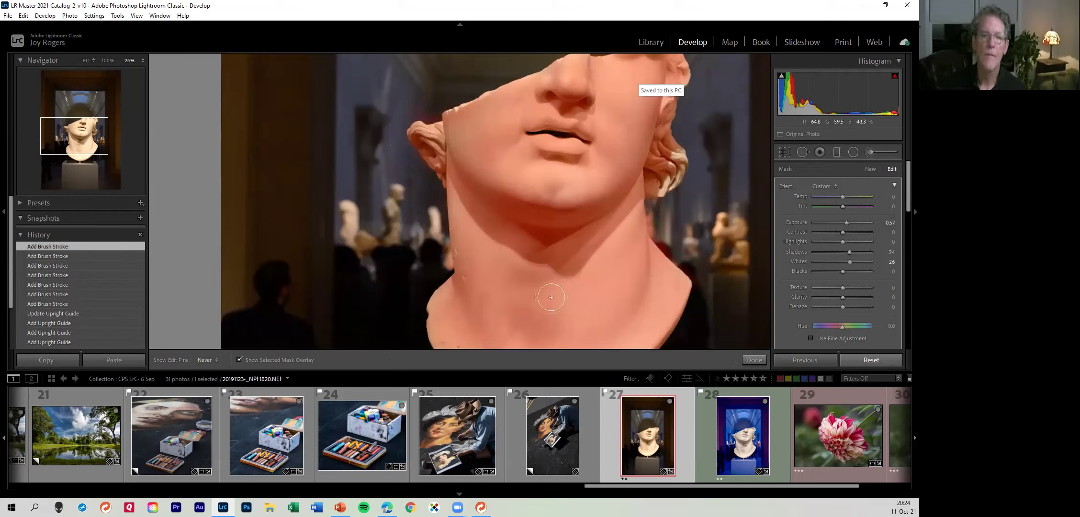
Brush the mask over the missed area between the nose and mouth and hide the mask overlay
{"action": "left_click_drag", "start_coordinate": [543, 306], "coordinate": [527, 260]}
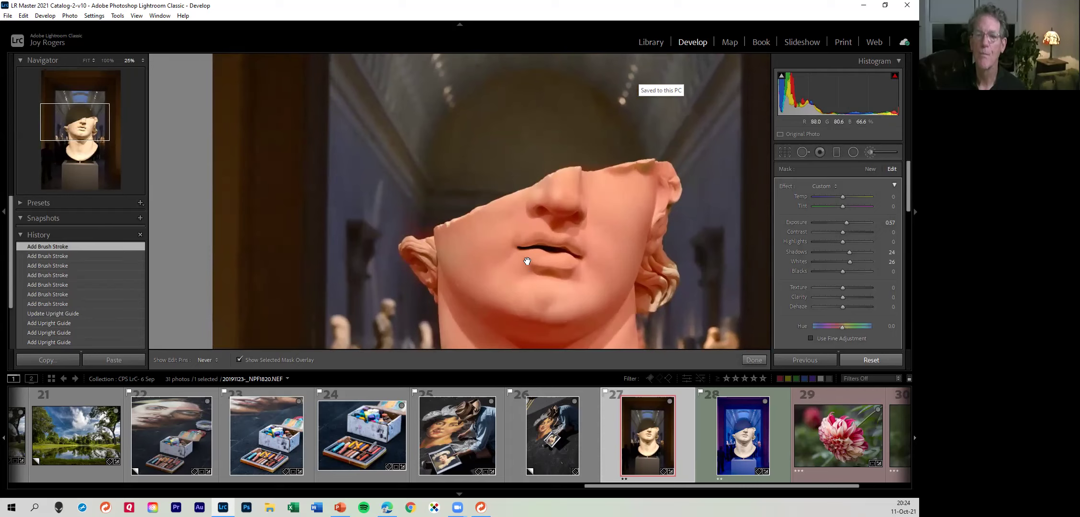
{"action": "mouse_move", "coordinate": [657, 276]}
{"action": "left_mouse_down"}
{"action": "mouse_move", "coordinate": [659, 300]}
{"action": "mouse_move", "coordinate": [661, 263]}
{"action": "mouse_move", "coordinate": [663, 286]}
{"action": "mouse_move", "coordinate": [645, 303]}
{"action": "mouse_move", "coordinate": [657, 281]}
{"action": "mouse_move", "coordinate": [643, 255]}
{"action": "mouse_move", "coordinate": [646, 207]}
{"action": "mouse_move", "coordinate": [650, 227]}
{"action": "mouse_move", "coordinate": [651, 211]}
{"action": "mouse_move", "coordinate": [647, 220]}
{"action": "mouse_move", "coordinate": [536, 200]}
{"action": "mouse_move", "coordinate": [461, 261]}
{"action": "mouse_move", "coordinate": [450, 265]}
{"action": "mouse_move", "coordinate": [457, 243]}
{"action": "mouse_move", "coordinate": [438, 262]}
{"action": "mouse_move", "coordinate": [549, 299]}
{"action": "mouse_move", "coordinate": [570, 283]}
{"action": "mouse_move", "coordinate": [539, 280]}
{"action": "mouse_move", "coordinate": [597, 310]}
{"action": "mouse_move", "coordinate": [536, 320]}
{"action": "mouse_move", "coordinate": [600, 301]}
{"action": "mouse_move", "coordinate": [528, 308]}
{"action": "left_mouse_up"}
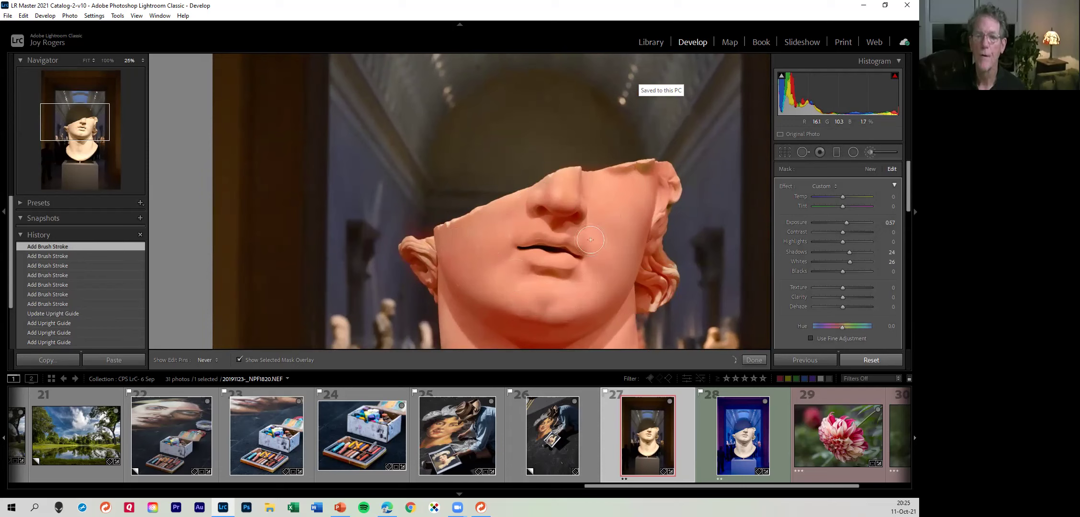
{"action": "left_click_drag", "start_coordinate": [588, 209], "coordinate": [581, 220]}
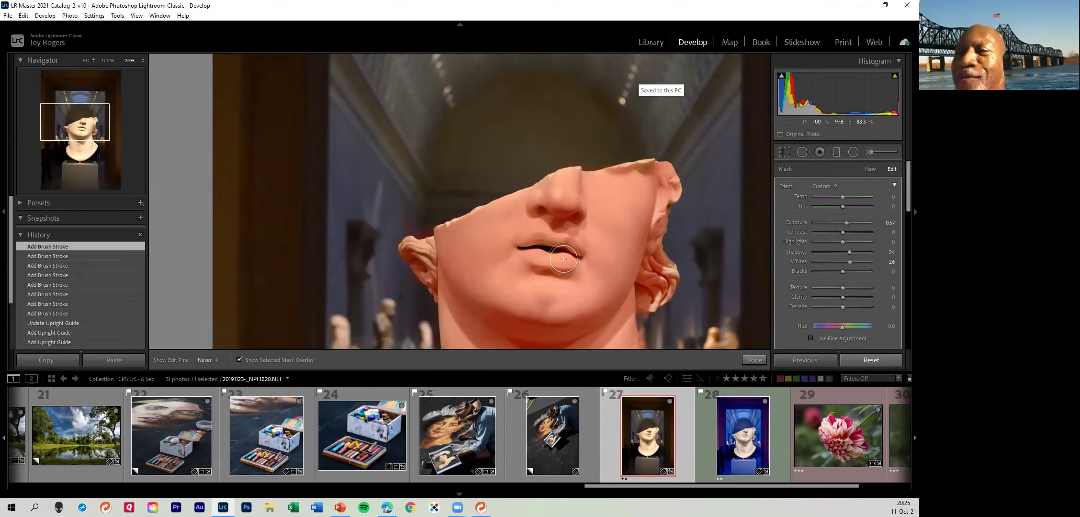
{"action": "left_click", "coordinate": [239, 359]}
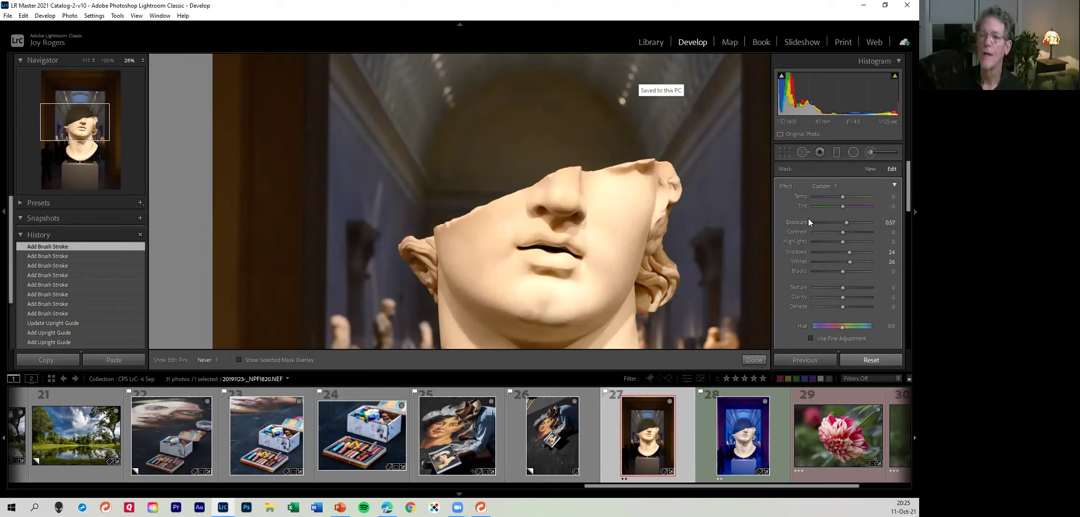
Reset the head mask's Exposure, set Highlights to -6 and Shadows to -21, and close the brush with the whole photo in view
{"action": "double_click", "coordinate": [795, 224]}
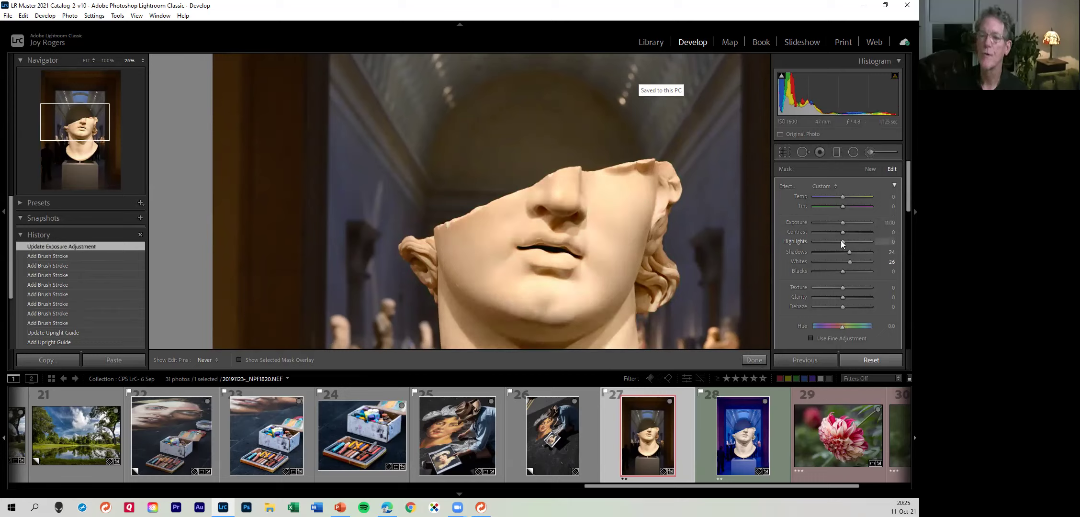
{"action": "mouse_move", "coordinate": [841, 242]}
{"action": "left_mouse_down"}
{"action": "mouse_move", "coordinate": [829, 244]}
{"action": "mouse_move", "coordinate": [840, 242]}
{"action": "left_mouse_up"}
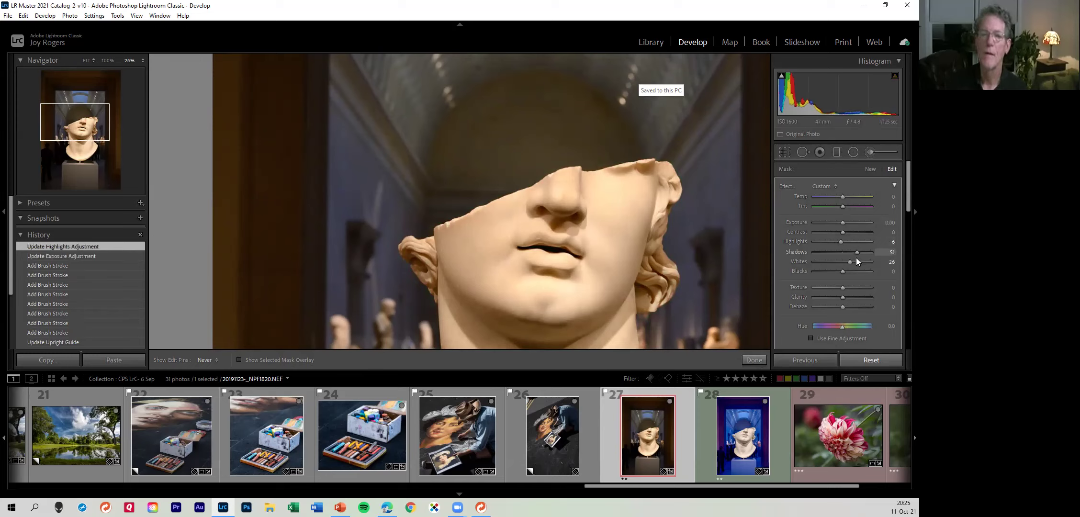
{"action": "left_click_drag", "start_coordinate": [835, 261], "coordinate": [839, 260]}
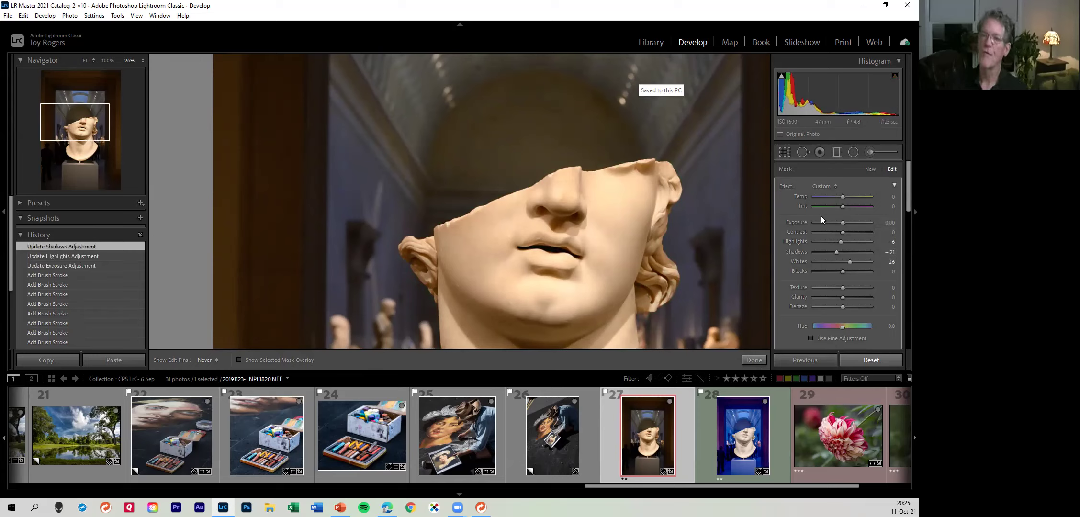
{"action": "left_click", "coordinate": [871, 151]}
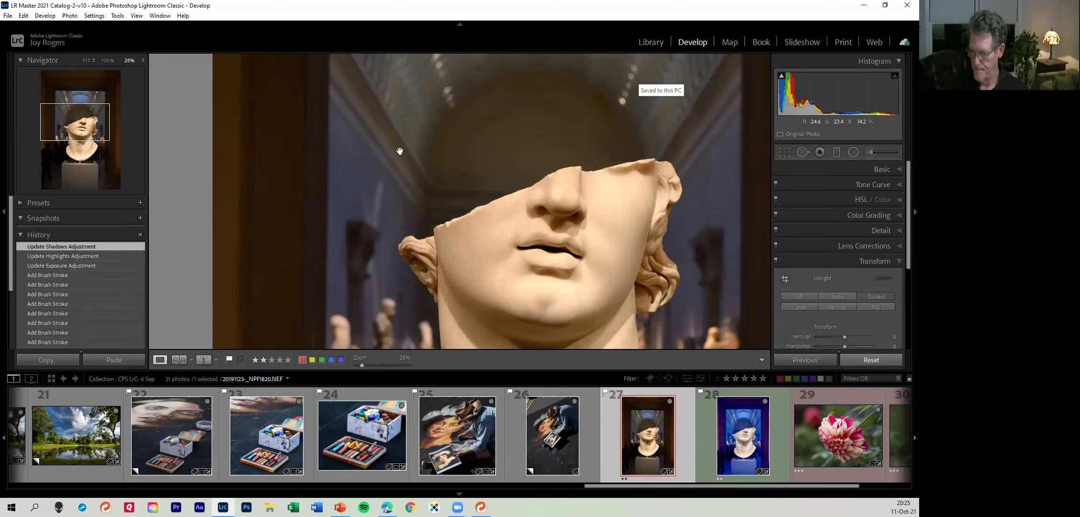
{"action": "left_click", "coordinate": [87, 60]}
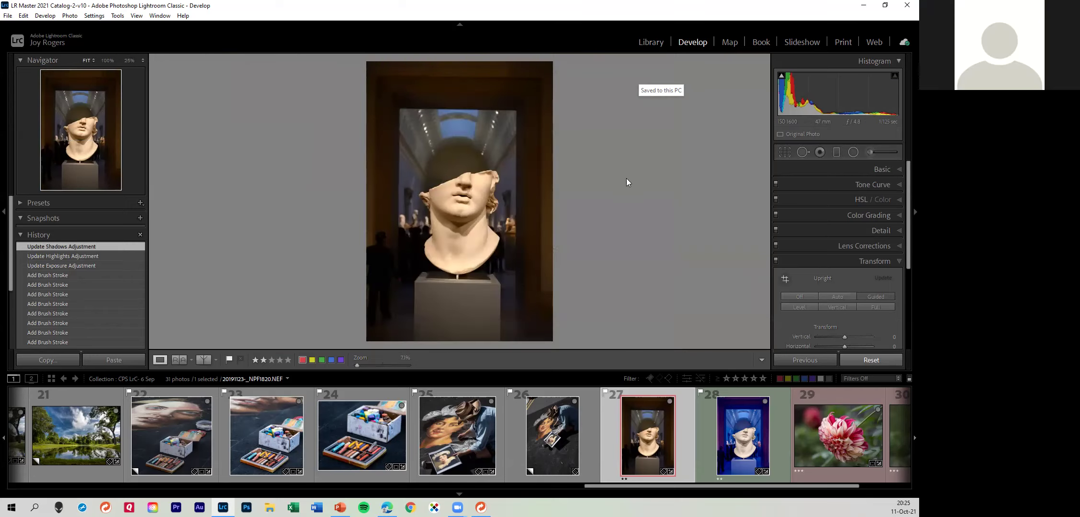
Start a new Adjustment Brush mask with all sliders reset, show its overlay, and paint the background around the head with an enlarged brush
{"action": "left_click", "coordinate": [869, 151]}
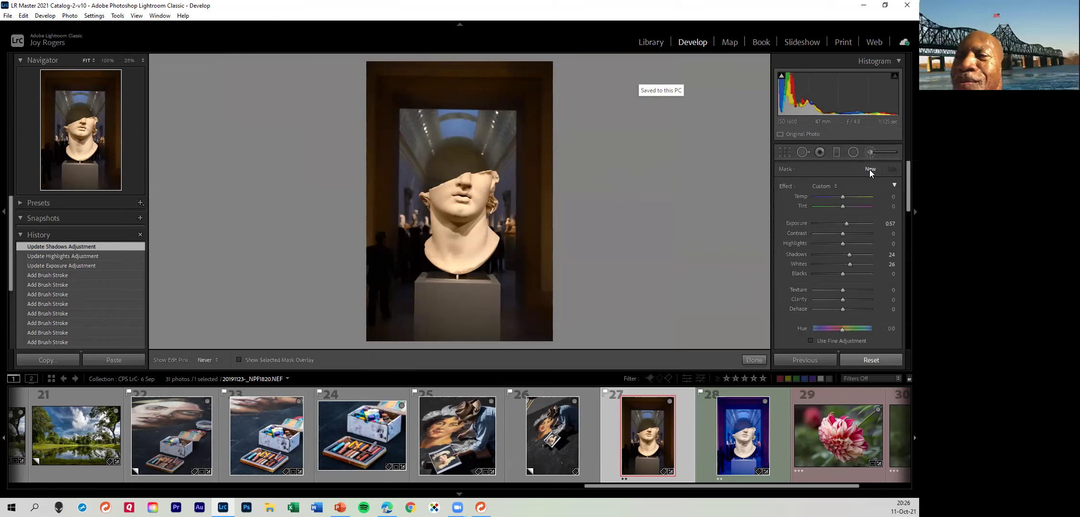
{"action": "double_click", "coordinate": [782, 186]}
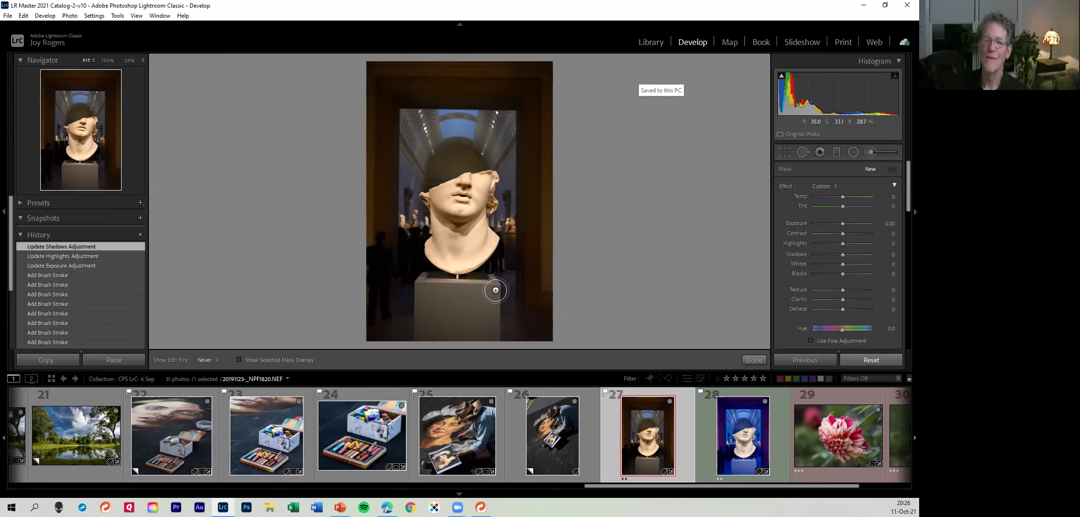
{"action": "scroll", "coordinate": [482, 288], "scroll_direction": "up", "scroll_amount": 2}
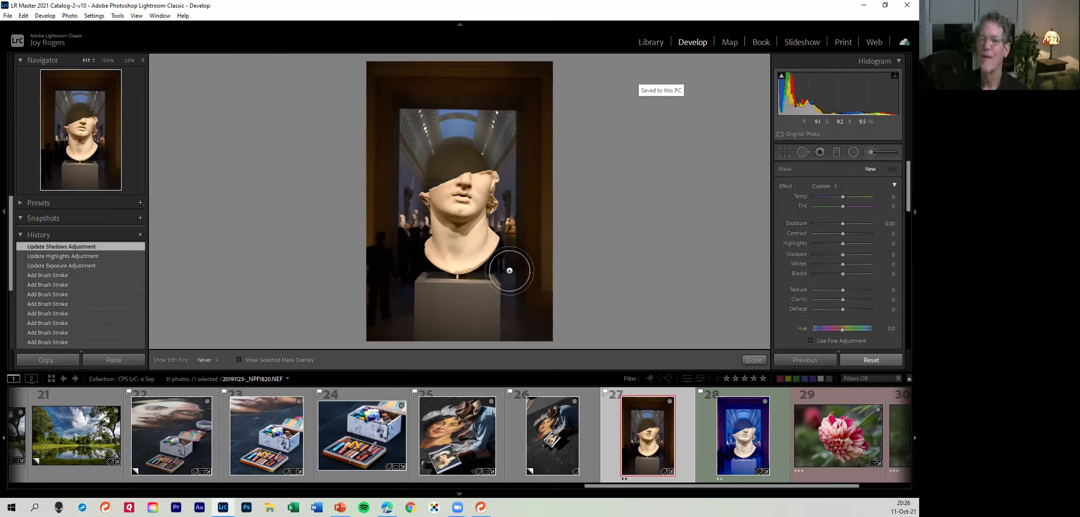
{"action": "left_click", "coordinate": [238, 360]}
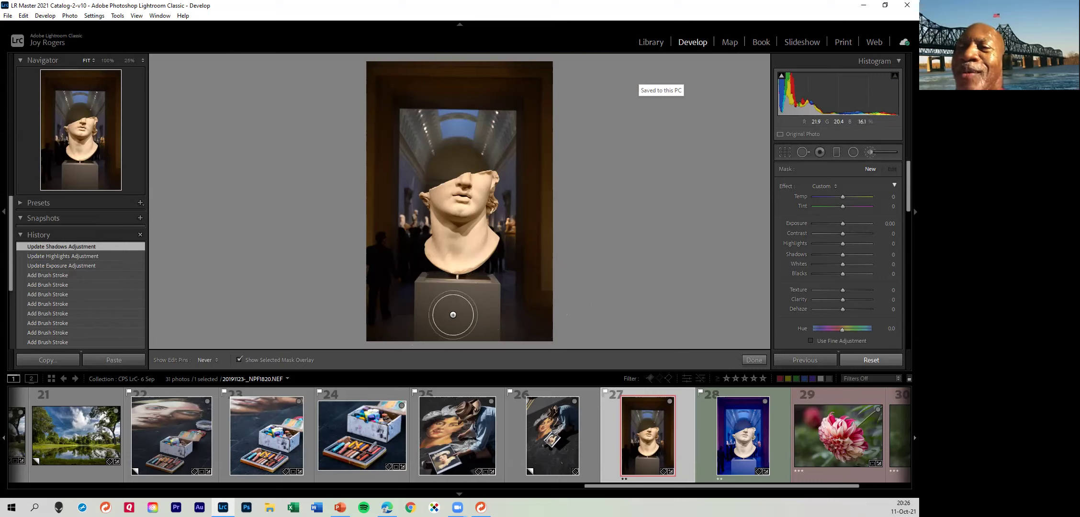
{"action": "mouse_move", "coordinate": [453, 298]}
{"action": "left_mouse_down"}
{"action": "mouse_move", "coordinate": [521, 247]}
{"action": "mouse_move", "coordinate": [514, 163]}
{"action": "mouse_move", "coordinate": [501, 137]}
{"action": "mouse_move", "coordinate": [474, 138]}
{"action": "mouse_move", "coordinate": [397, 177]}
{"action": "mouse_move", "coordinate": [393, 201]}
{"action": "mouse_move", "coordinate": [409, 225]}
{"action": "mouse_move", "coordinate": [400, 260]}
{"action": "mouse_move", "coordinate": [420, 289]}
{"action": "mouse_move", "coordinate": [459, 296]}
{"action": "mouse_move", "coordinate": [518, 270]}
{"action": "mouse_move", "coordinate": [526, 212]}
{"action": "mouse_move", "coordinate": [517, 213]}
{"action": "left_mouse_up"}
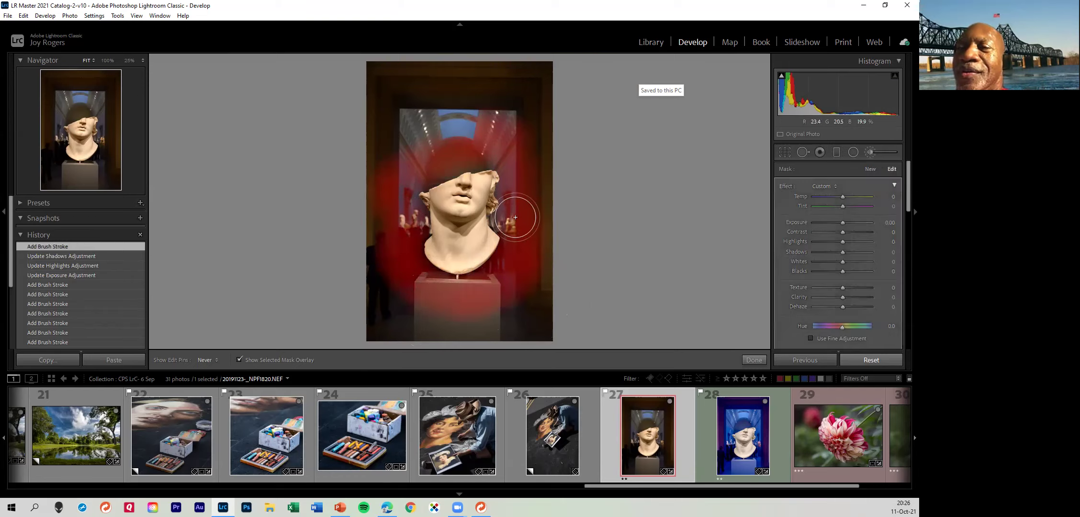
{"action": "left_click", "coordinate": [405, 219]}
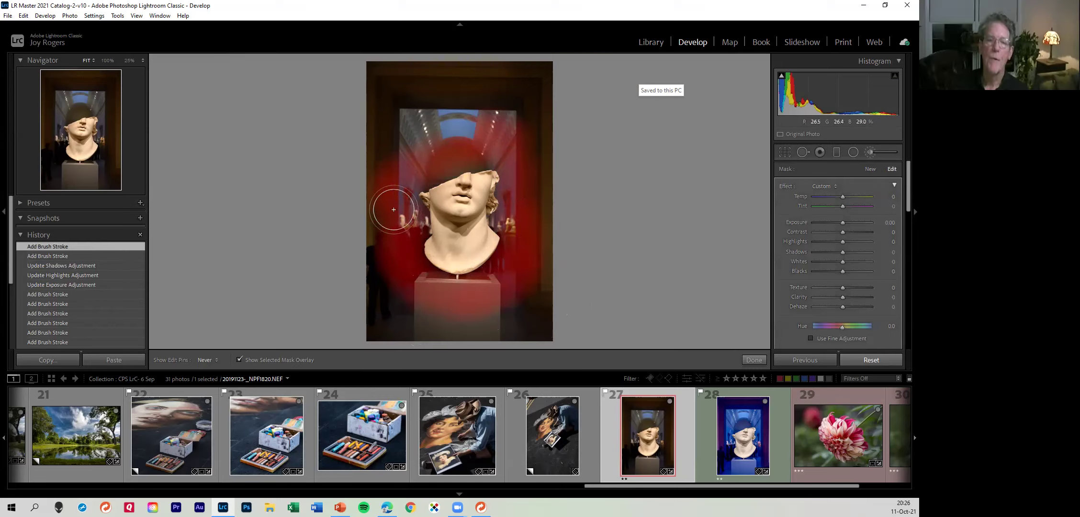
{"action": "mouse_move", "coordinate": [389, 203]}
{"action": "left_mouse_down"}
{"action": "mouse_move", "coordinate": [407, 224]}
{"action": "mouse_move", "coordinate": [402, 246]}
{"action": "left_mouse_up"}
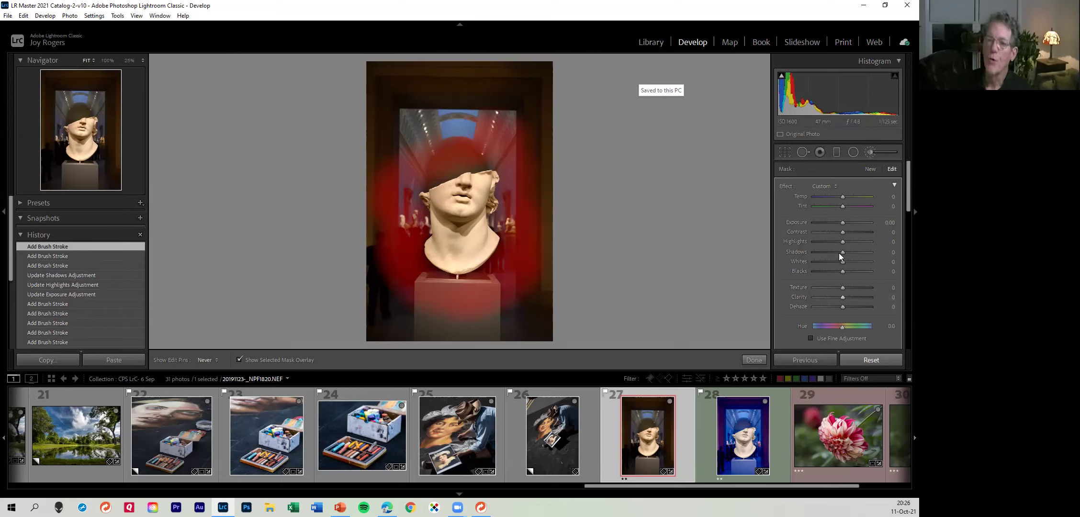
Reduce the brush size to 10 and paint the background above the broken forehead with Auto Mask on
{"action": "scroll", "coordinate": [843, 252], "scroll_direction": "down", "scroll_amount": 2}
{"action": "scroll", "coordinate": [844, 255], "scroll_direction": "down", "scroll_amount": 2}
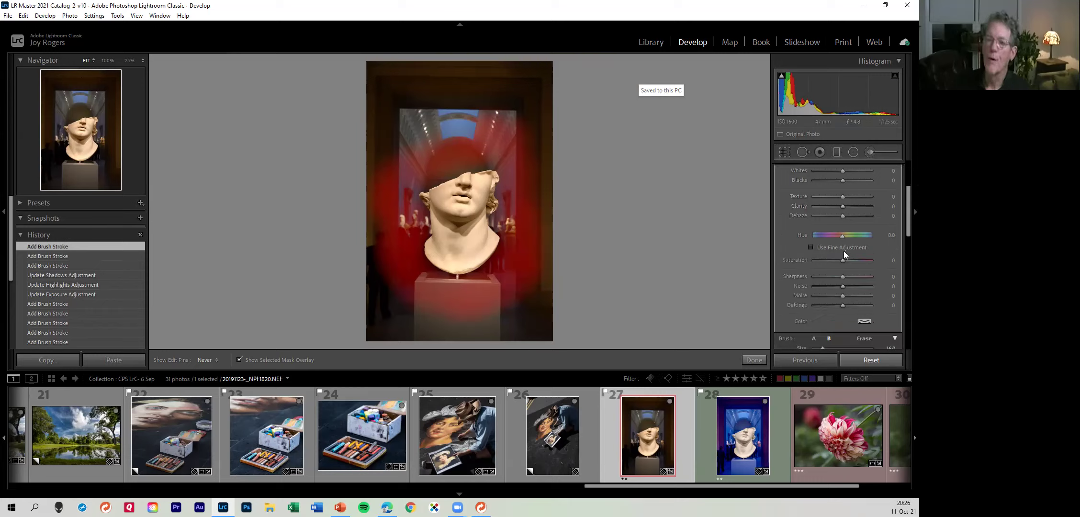
{"action": "scroll", "coordinate": [844, 251], "scroll_direction": "down", "scroll_amount": 2}
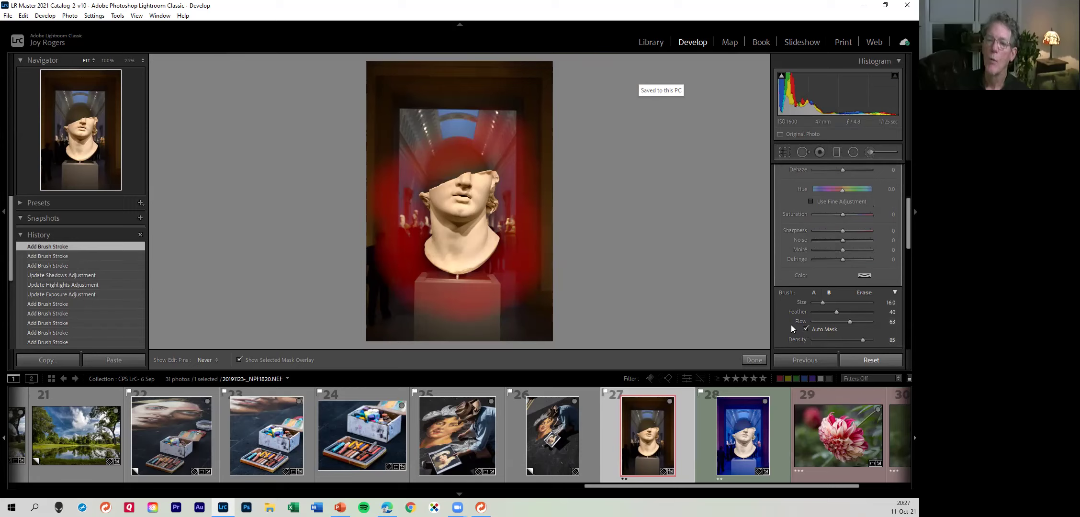
{"action": "left_click", "coordinate": [805, 329]}
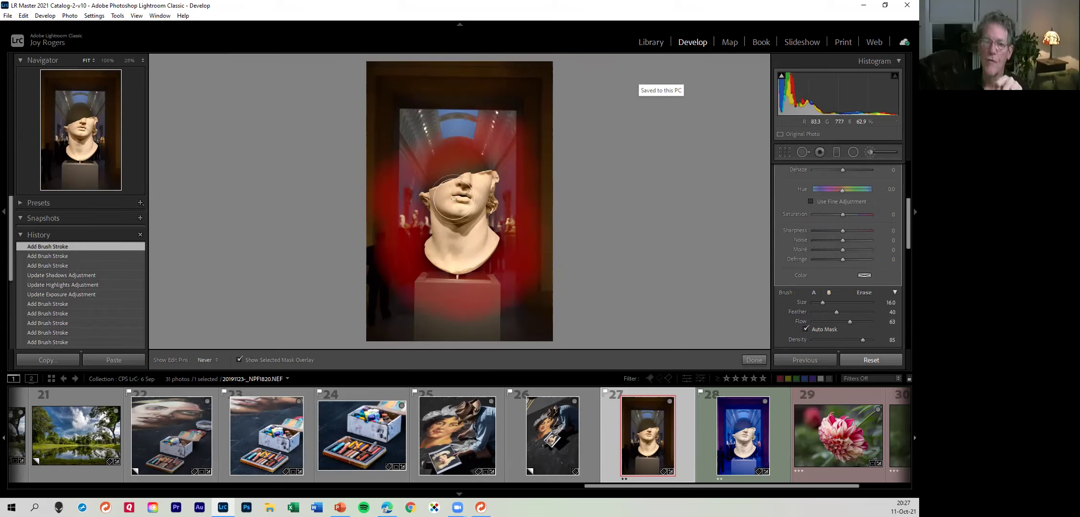
{"action": "scroll", "coordinate": [457, 203], "scroll_direction": "down", "scroll_amount": 3}
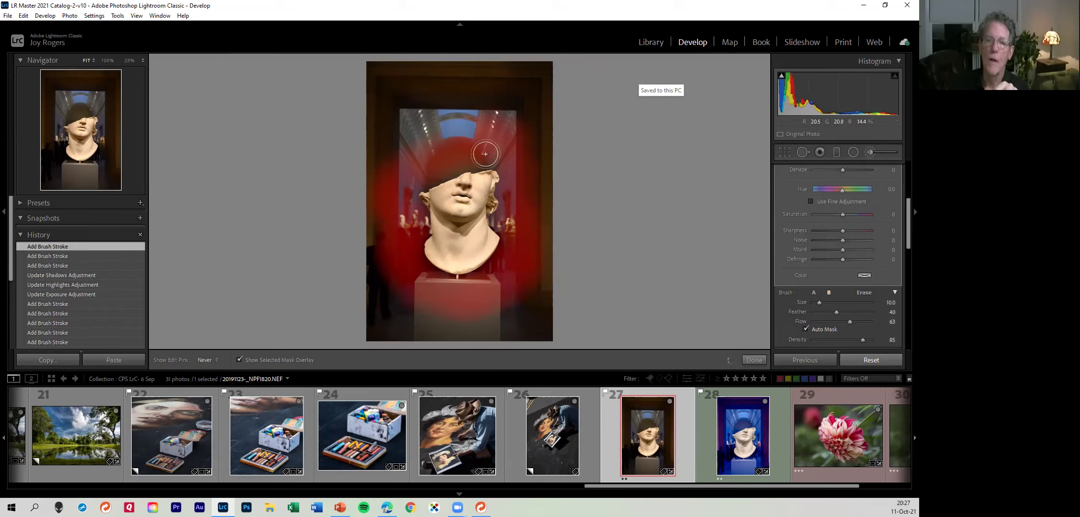
{"action": "mouse_move", "coordinate": [449, 164]}
{"action": "left_mouse_down"}
{"action": "mouse_move", "coordinate": [397, 193]}
{"action": "mouse_move", "coordinate": [482, 245]}
{"action": "left_mouse_up"}
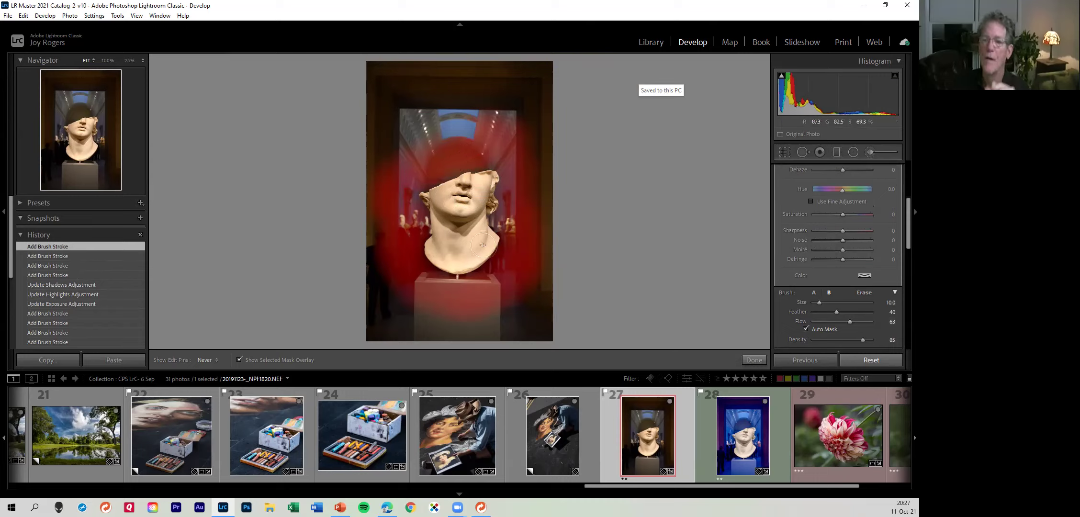
Turn off Auto Mask and paint the rest of the background and outer frame, using a size 7 brush for gaps near the head
{"action": "left_click", "coordinate": [805, 329]}
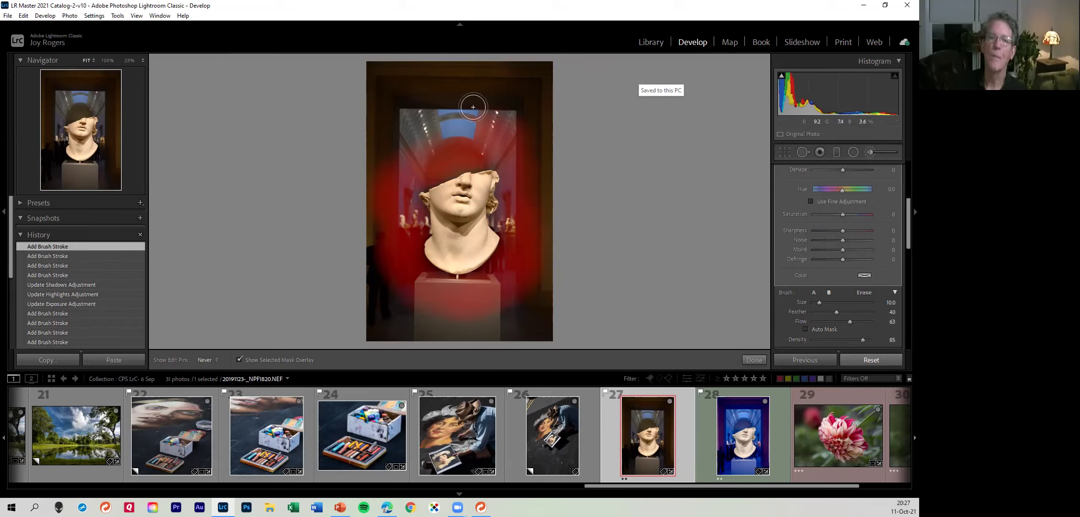
{"action": "scroll", "coordinate": [510, 107], "scroll_direction": "up", "scroll_amount": 4}
{"action": "scroll", "coordinate": [578, 90], "scroll_direction": "up", "scroll_amount": 1}
{"action": "mouse_move", "coordinate": [569, 90]}
{"action": "left_mouse_down"}
{"action": "mouse_move", "coordinate": [350, 88]}
{"action": "mouse_move", "coordinate": [348, 103]}
{"action": "mouse_move", "coordinate": [407, 99]}
{"action": "mouse_move", "coordinate": [486, 119]}
{"action": "mouse_move", "coordinate": [444, 114]}
{"action": "mouse_move", "coordinate": [376, 146]}
{"action": "mouse_move", "coordinate": [357, 238]}
{"action": "mouse_move", "coordinate": [381, 346]}
{"action": "mouse_move", "coordinate": [376, 302]}
{"action": "mouse_move", "coordinate": [399, 315]}
{"action": "mouse_move", "coordinate": [524, 331]}
{"action": "mouse_move", "coordinate": [592, 291]}
{"action": "mouse_move", "coordinate": [505, 324]}
{"action": "mouse_move", "coordinate": [536, 292]}
{"action": "mouse_move", "coordinate": [563, 226]}
{"action": "mouse_move", "coordinate": [551, 102]}
{"action": "mouse_move", "coordinate": [527, 79]}
{"action": "mouse_move", "coordinate": [456, 104]}
{"action": "mouse_move", "coordinate": [539, 98]}
{"action": "left_mouse_up"}
{"action": "scroll", "coordinate": [556, 197], "scroll_direction": "down", "scroll_amount": 4}
{"action": "scroll", "coordinate": [558, 192], "scroll_direction": "down", "scroll_amount": 5}
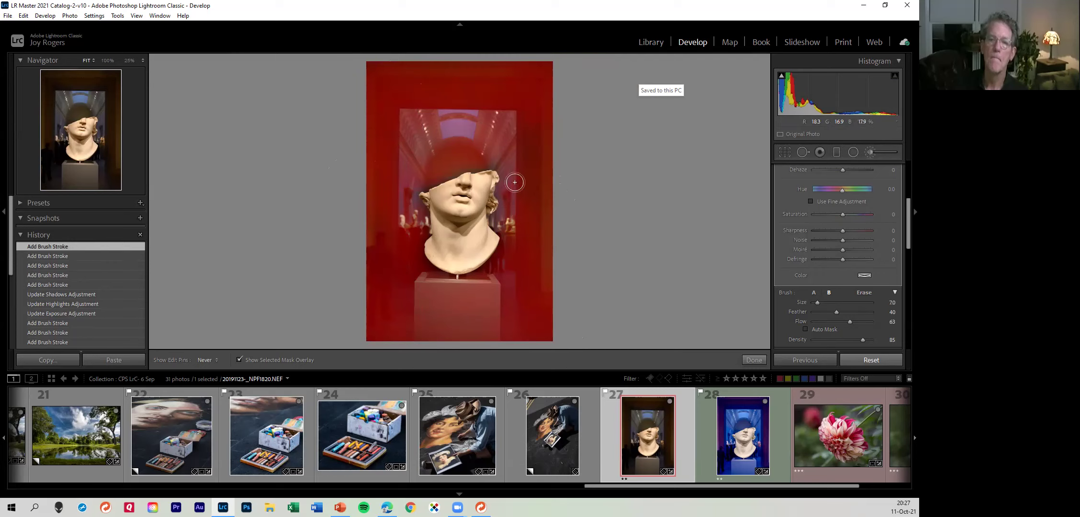
{"action": "mouse_move", "coordinate": [461, 162]}
{"action": "left_mouse_down"}
{"action": "mouse_move", "coordinate": [408, 185]}
{"action": "mouse_move", "coordinate": [414, 218]}
{"action": "left_mouse_up"}
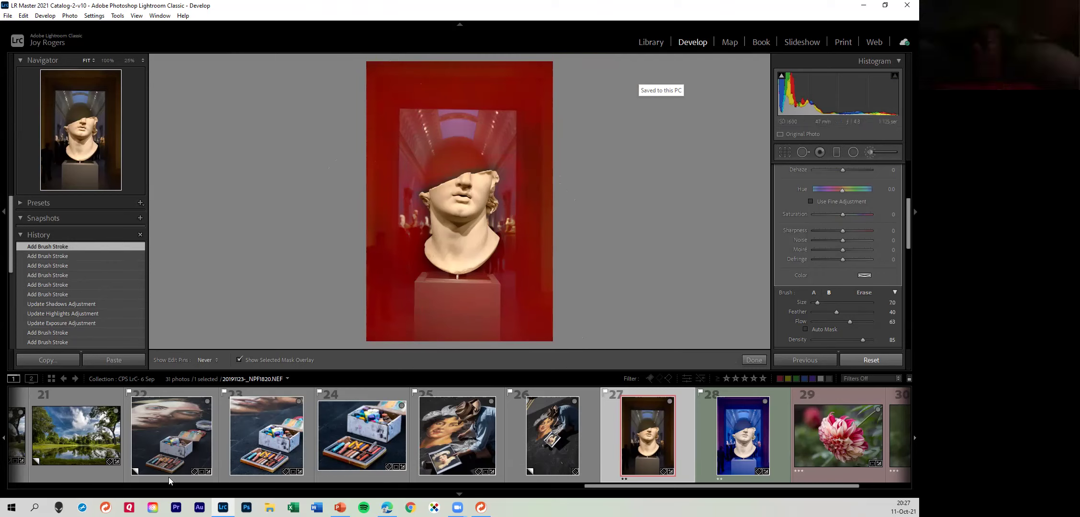
Check the background mask with its overlay, hide the overlay, and shift Temp from a trial value of 100 to a cool blue
{"action": "left_click", "coordinate": [240, 359]}
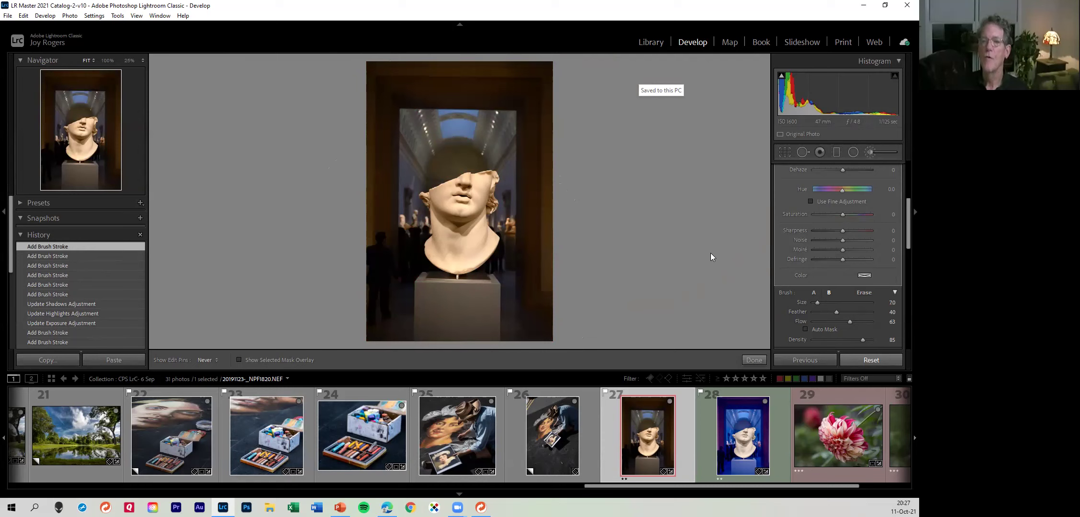
{"action": "left_click", "coordinate": [240, 359]}
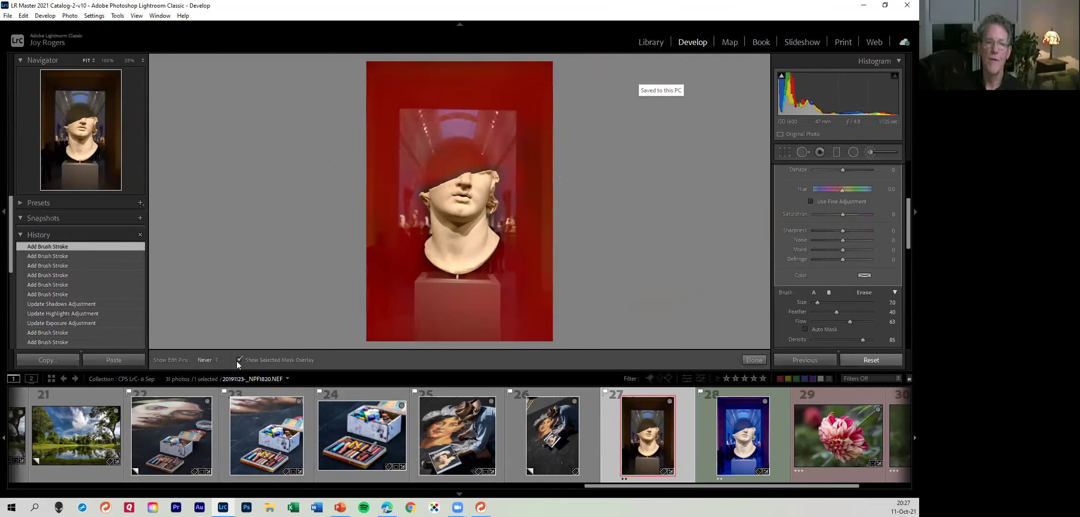
{"action": "left_click", "coordinate": [239, 360]}
{"action": "scroll", "coordinate": [779, 264], "scroll_direction": "up", "scroll_amount": 3}
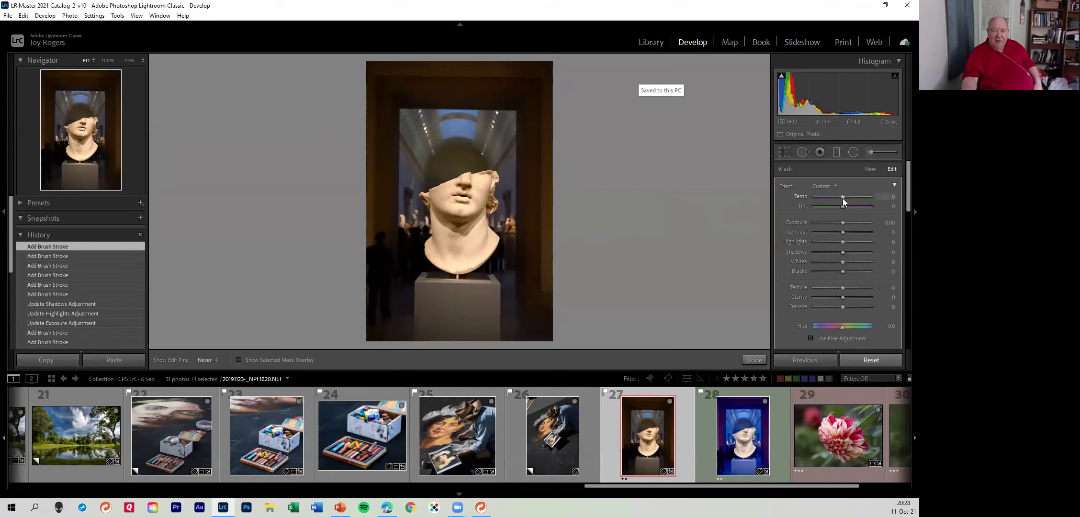
{"action": "left_click_drag", "start_coordinate": [842, 197], "coordinate": [893, 187]}
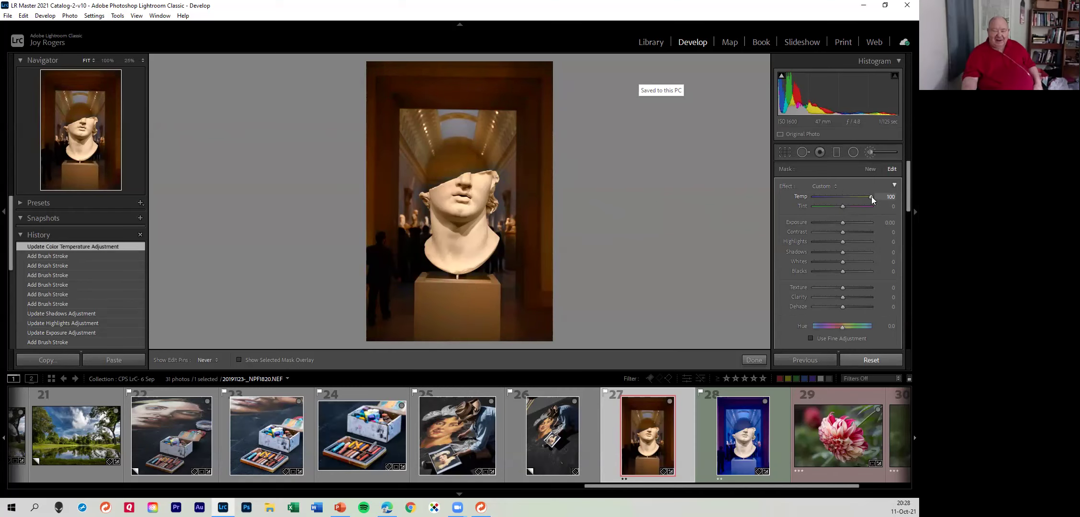
{"action": "left_click_drag", "start_coordinate": [871, 198], "coordinate": [822, 199]}
Open the HSL / Color adjustments and add one more stroke to the cool background mask with an enlarged brush
{"action": "scroll", "coordinate": [857, 219], "scroll_direction": "down", "scroll_amount": 5}
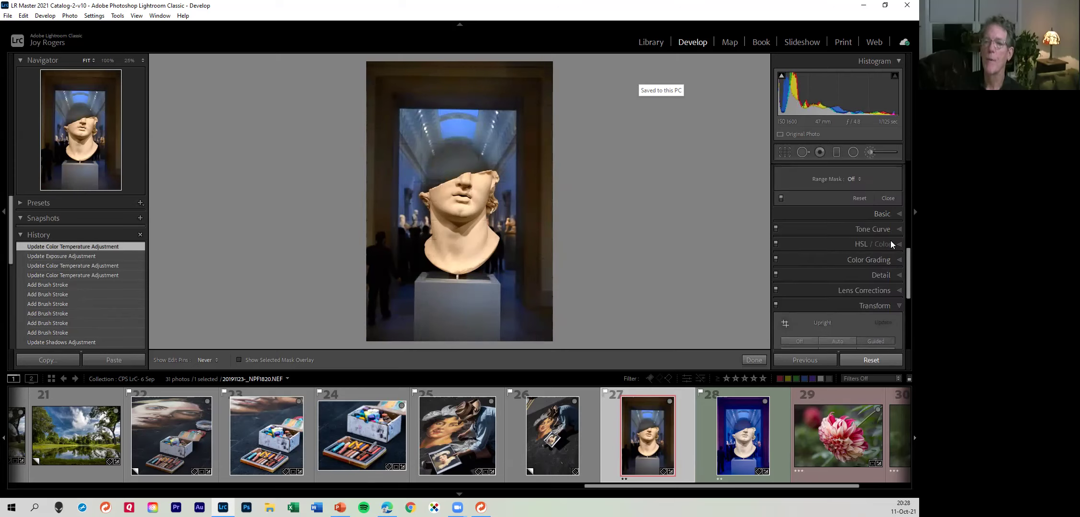
{"action": "left_click", "coordinate": [857, 243]}
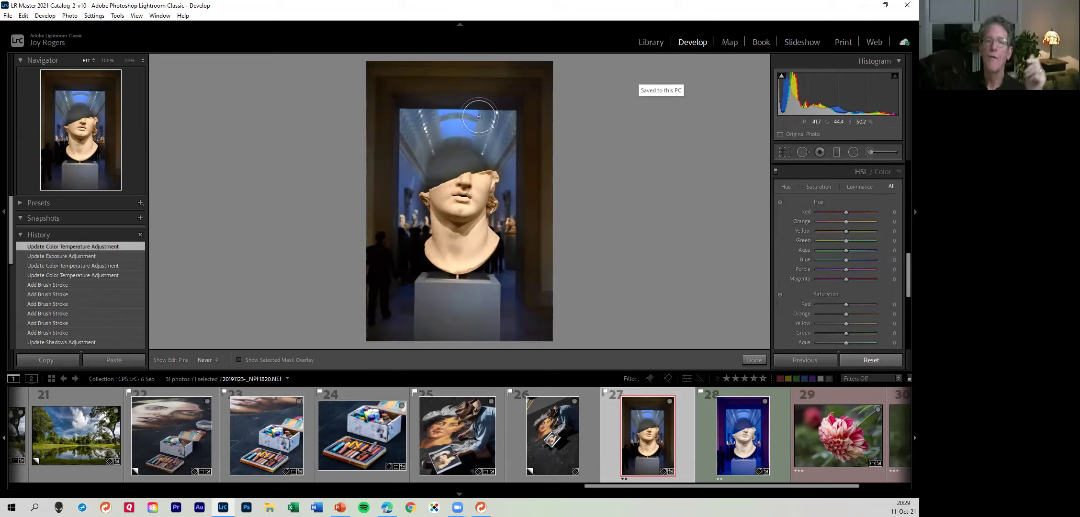
{"action": "scroll", "coordinate": [513, 143], "scroll_direction": "up", "scroll_amount": 2}
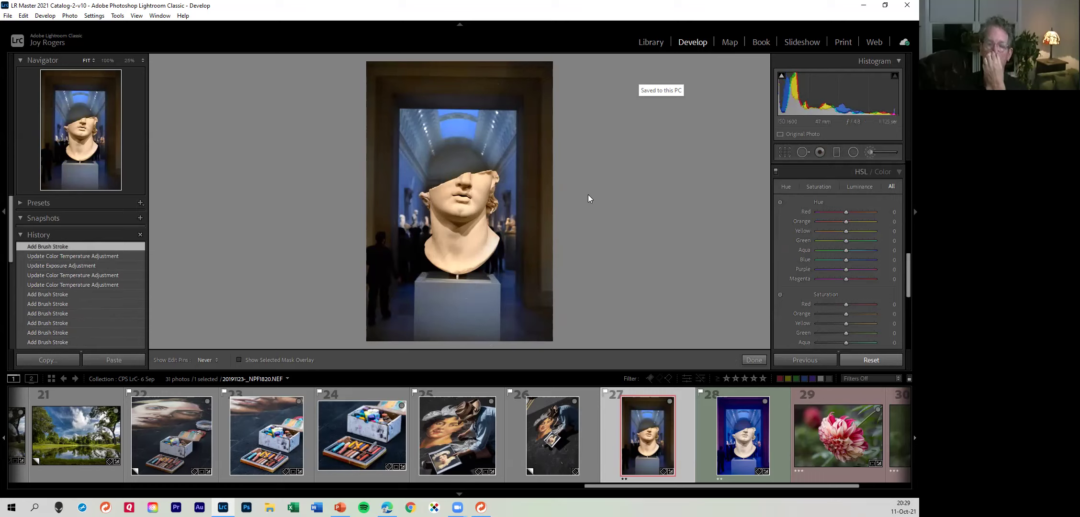
View the blue-toned statue copy for comparison, open the first dahlia photo, and look at the photos that follow it
{"action": "left_click", "coordinate": [701, 423]}
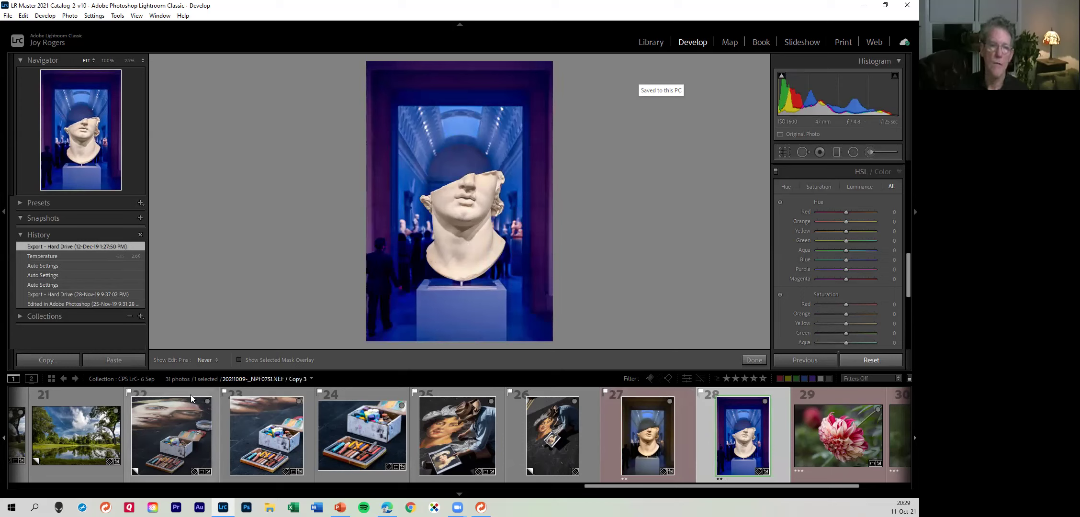
{"action": "left_click", "coordinate": [844, 396]}
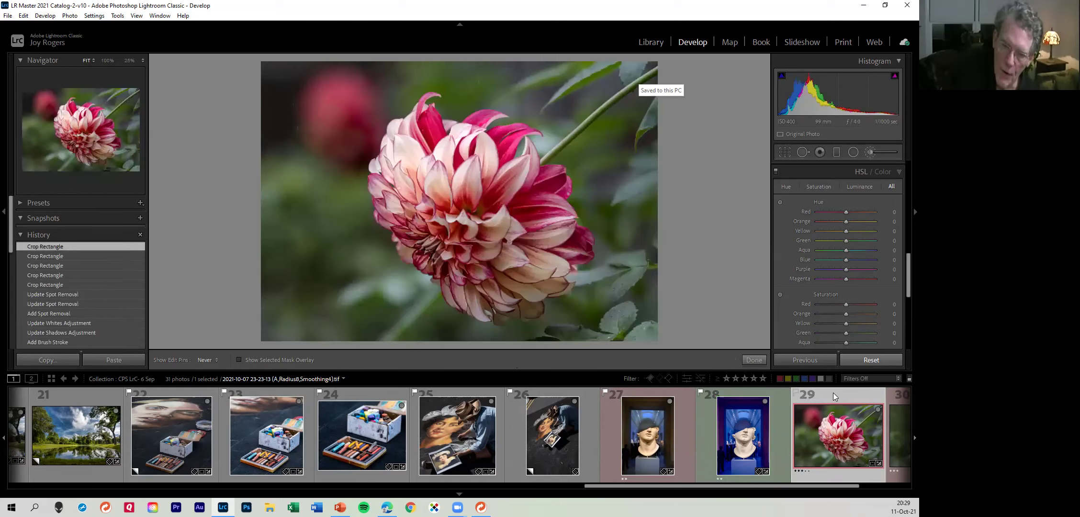
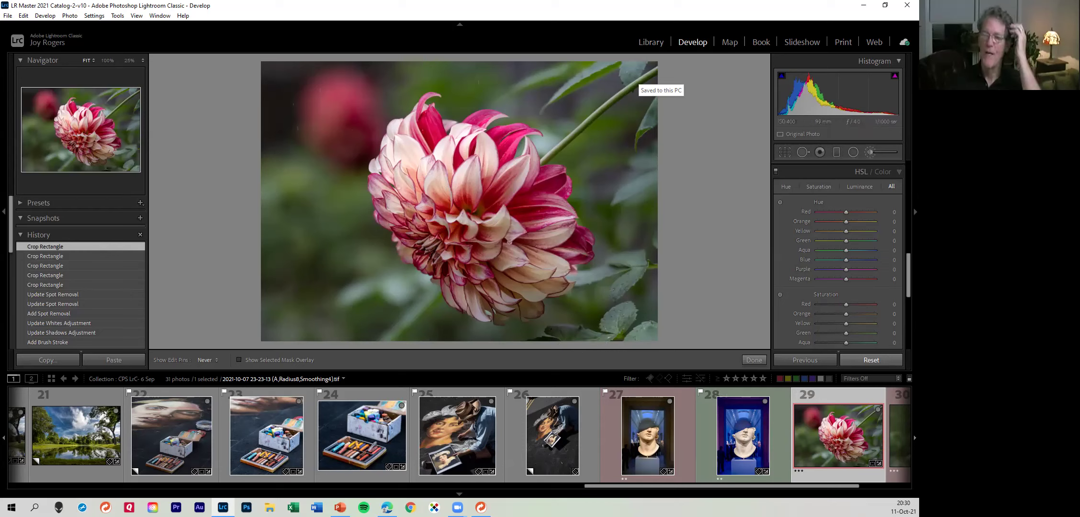
{"action": "scroll", "coordinate": [875, 477], "scroll_direction": "down", "scroll_amount": 3}
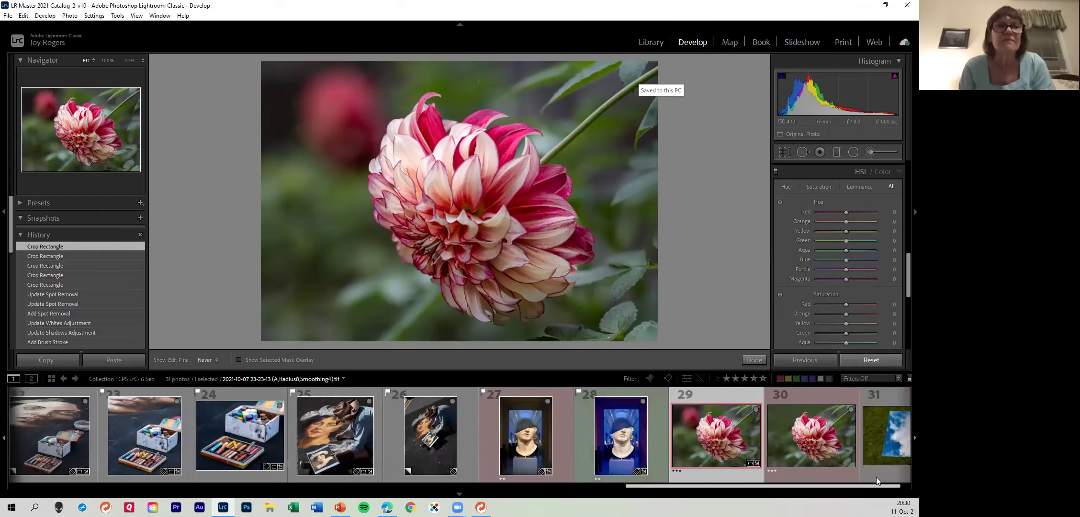
Open the first dahlia photo in Adobe Photoshop 2021 as a copy with Lightroom adjustments
{"action": "left_click", "coordinate": [673, 387]}
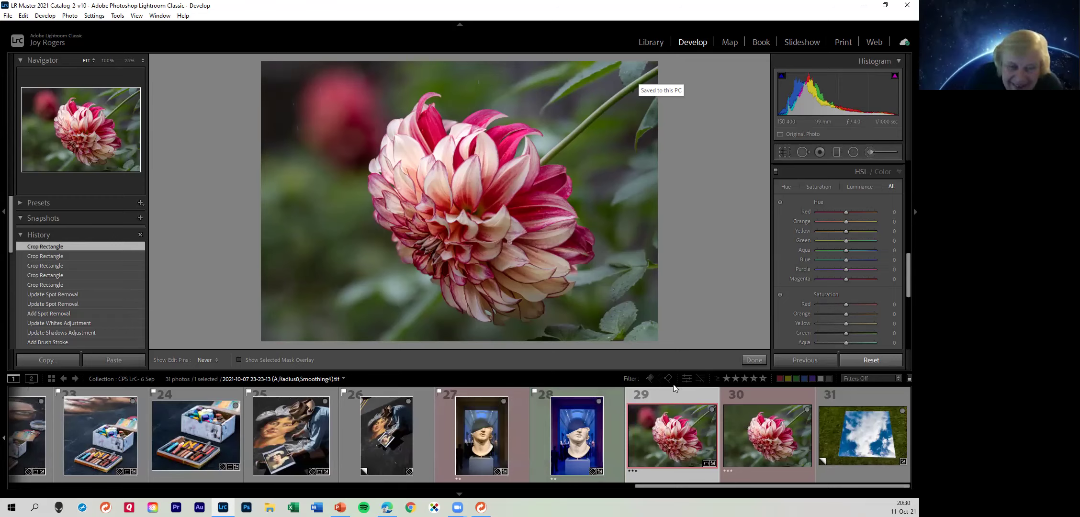
{"action": "right_click", "coordinate": [681, 428]}
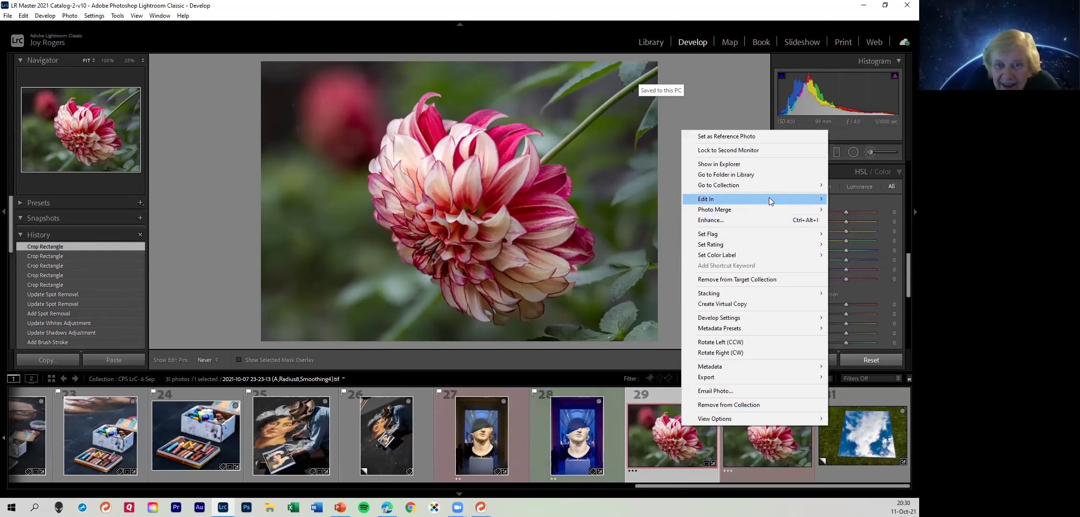
{"action": "mouse_move", "coordinate": [770, 201]}
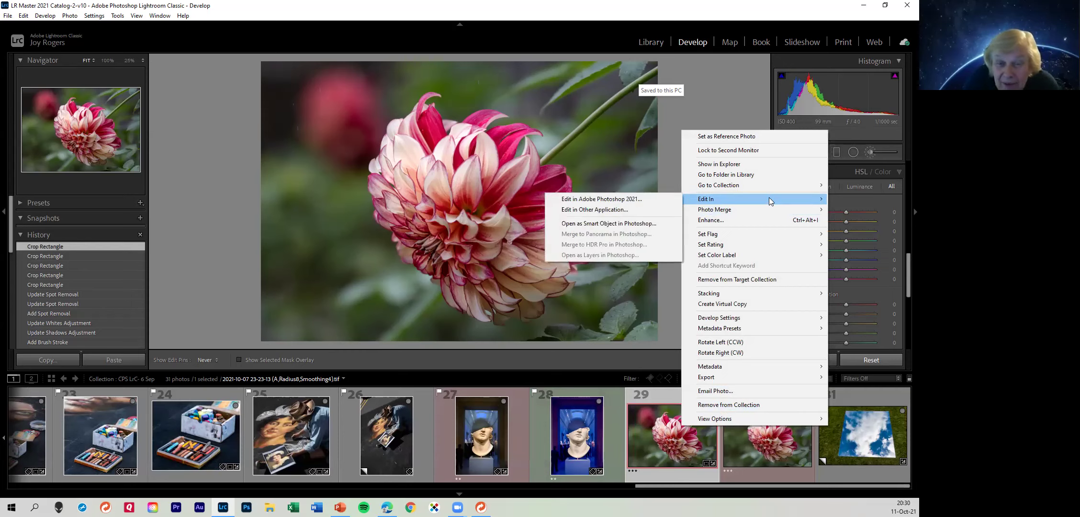
{"action": "left_click", "coordinate": [641, 201]}
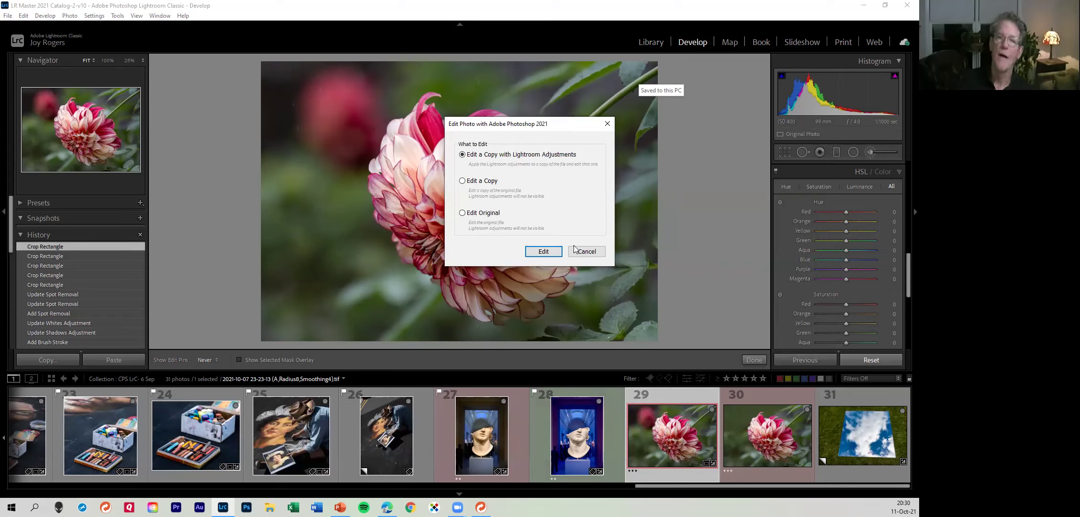
{"action": "left_click", "coordinate": [542, 250]}
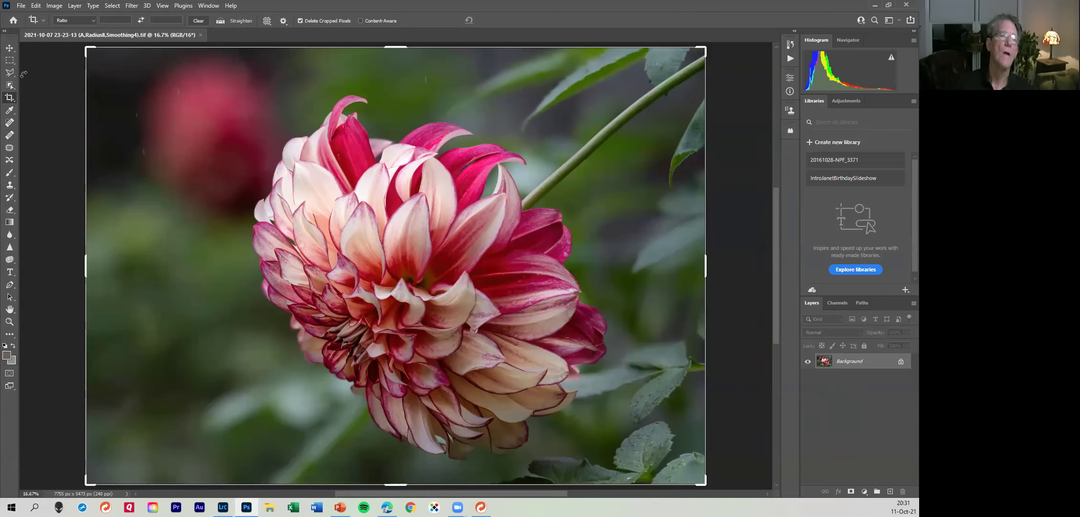
Select the large foreground dahlia by enclosing it with the Object Selection tool in Rectangle mode
{"action": "left_click", "coordinate": [10, 61]}
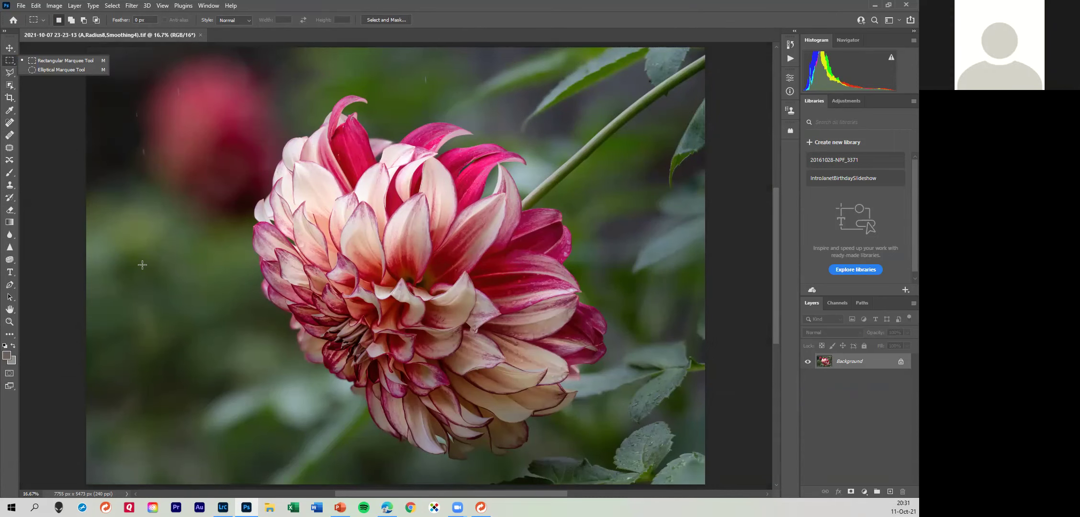
{"action": "left_click", "coordinate": [10, 87]}
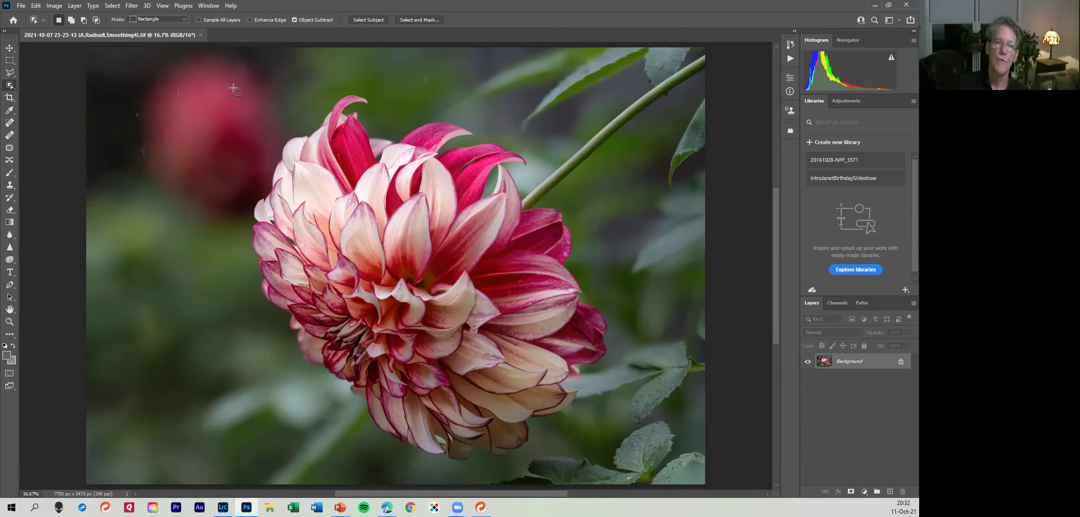
{"action": "left_click_drag", "start_coordinate": [232, 89], "coordinate": [625, 409]}
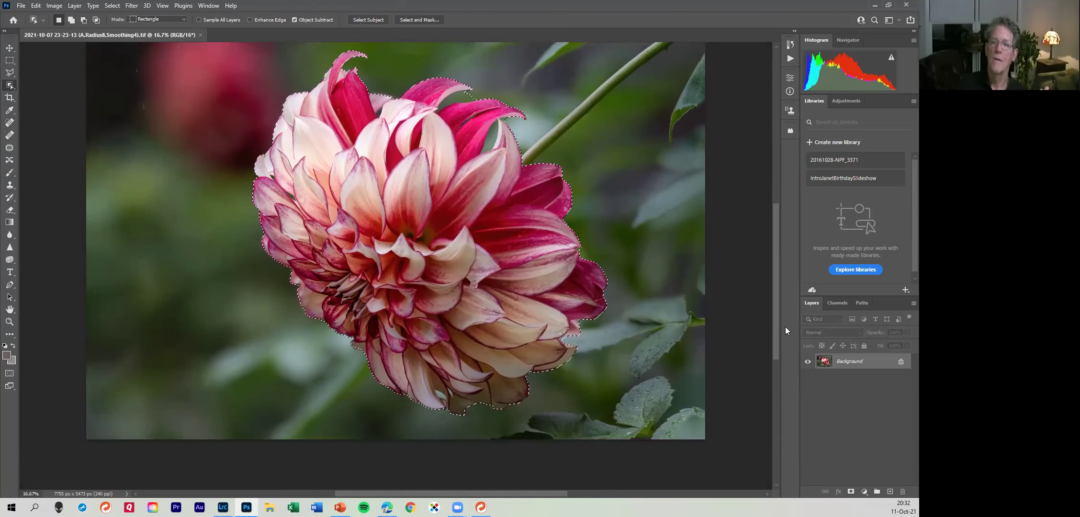
{"action": "scroll", "coordinate": [773, 328], "scroll_direction": "up", "scroll_amount": 3}
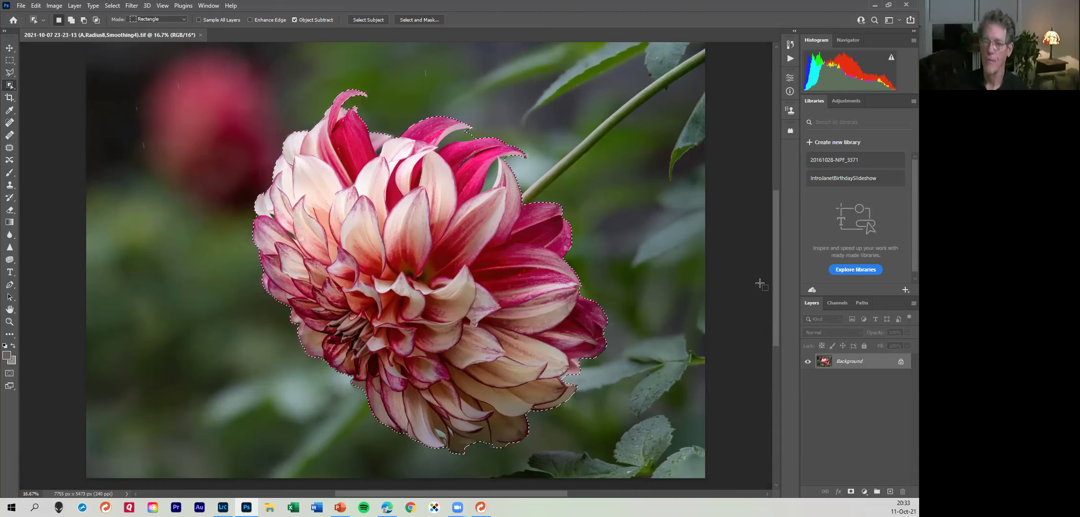
Invert the dahlia selection so that the background around the flower is selected
{"action": "key", "text": "shift"}
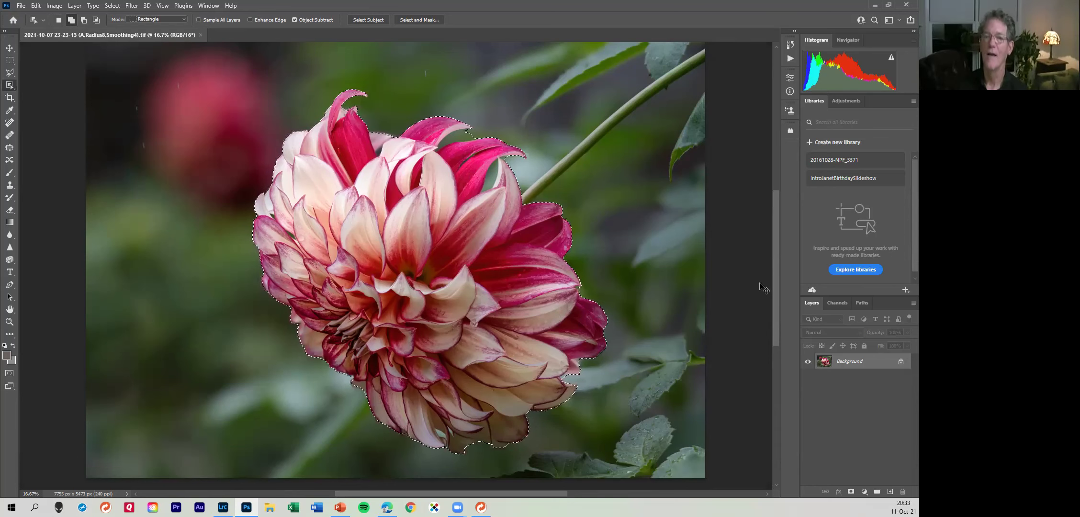
{"action": "key", "text": "ctrl+shift+i"}
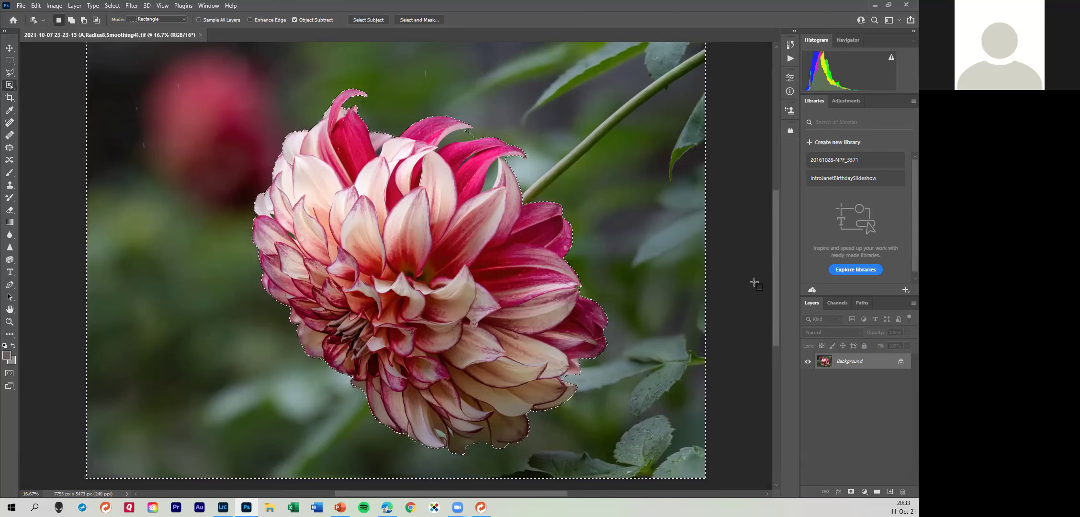
{"action": "key", "text": "ctrl+minus"}
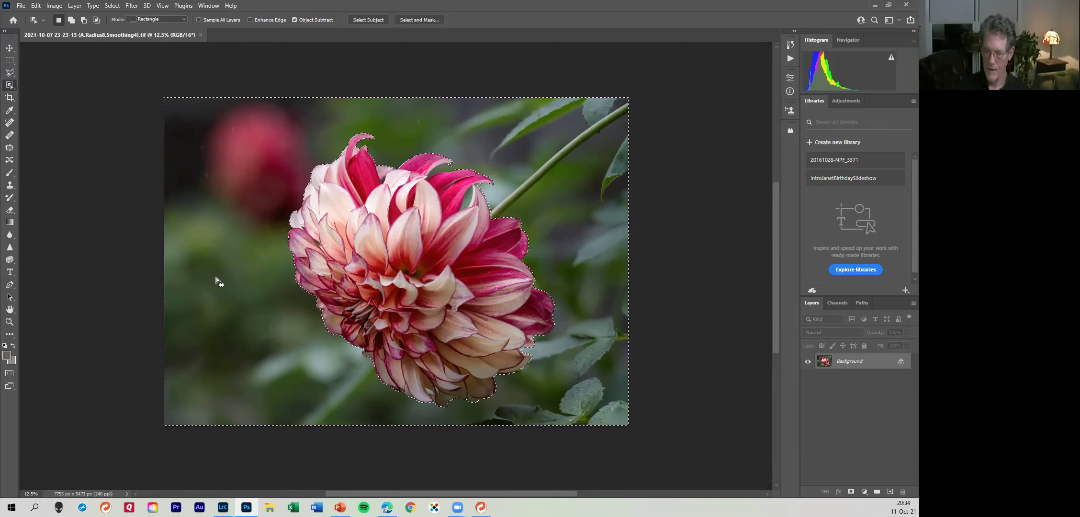
Switch to the Clone Stamp tool and set its brush size to 2165 px
{"action": "key", "text": "s"}
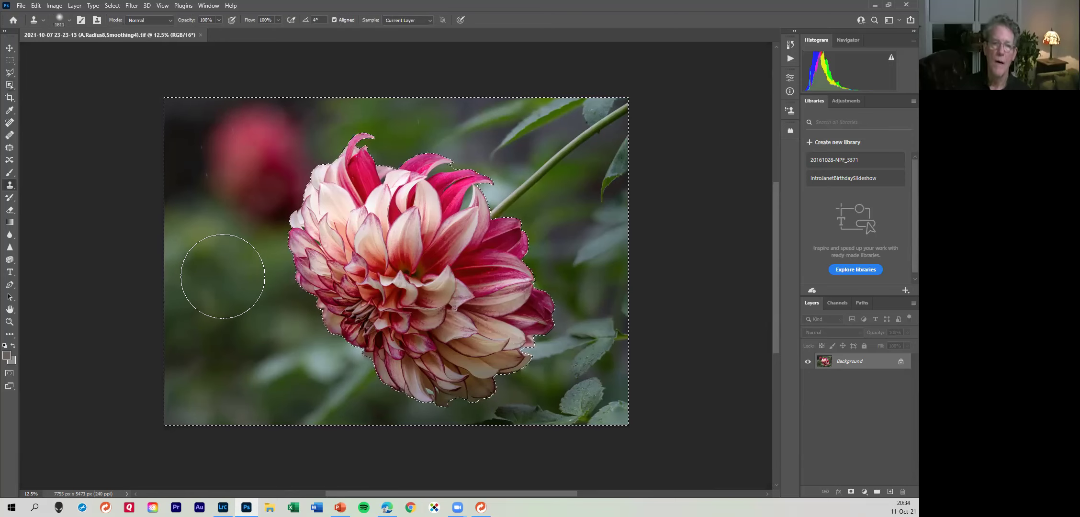
{"action": "scroll", "coordinate": [221, 277], "scroll_direction": "down", "scroll_amount": 3}
{"action": "scroll", "coordinate": [218, 254], "scroll_direction": "up", "scroll_amount": 2}
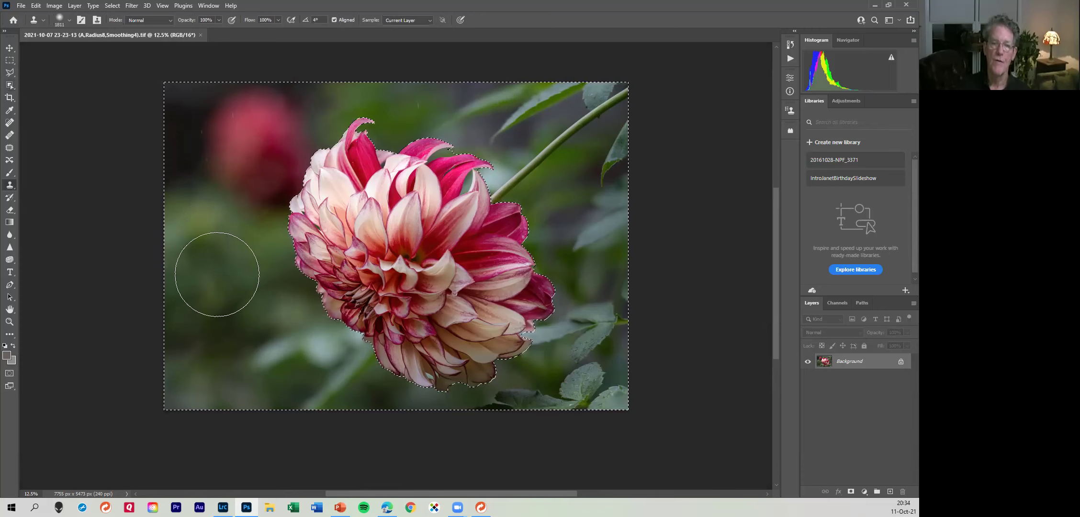
{"action": "right_click", "coordinate": [229, 257]}
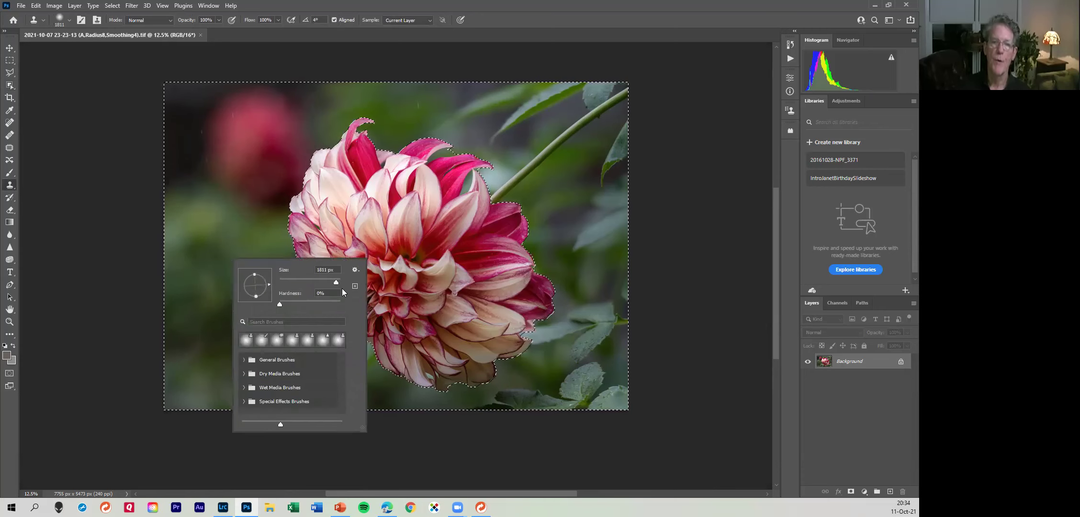
{"action": "left_click_drag", "start_coordinate": [336, 283], "coordinate": [314, 282]}
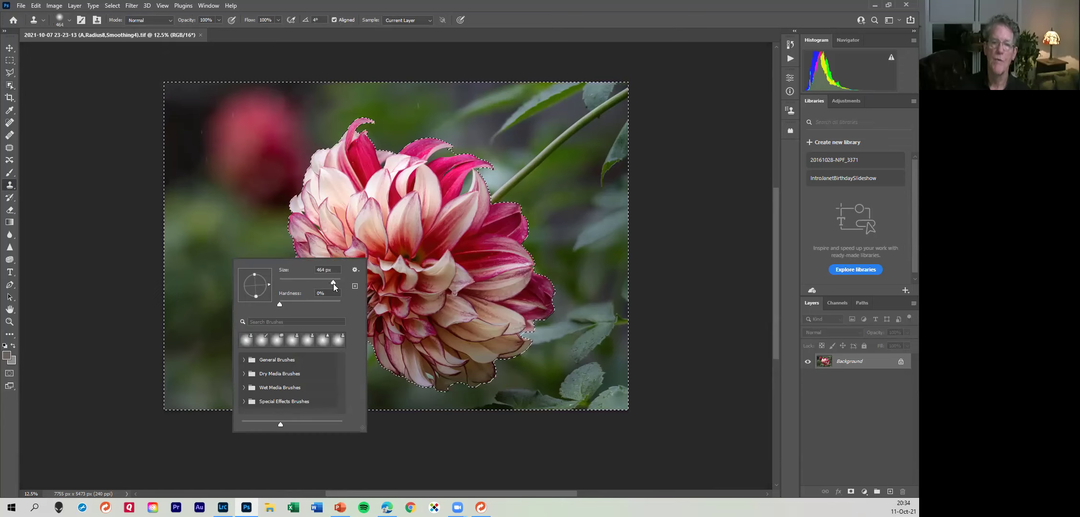
{"action": "left_click", "coordinate": [332, 282]}
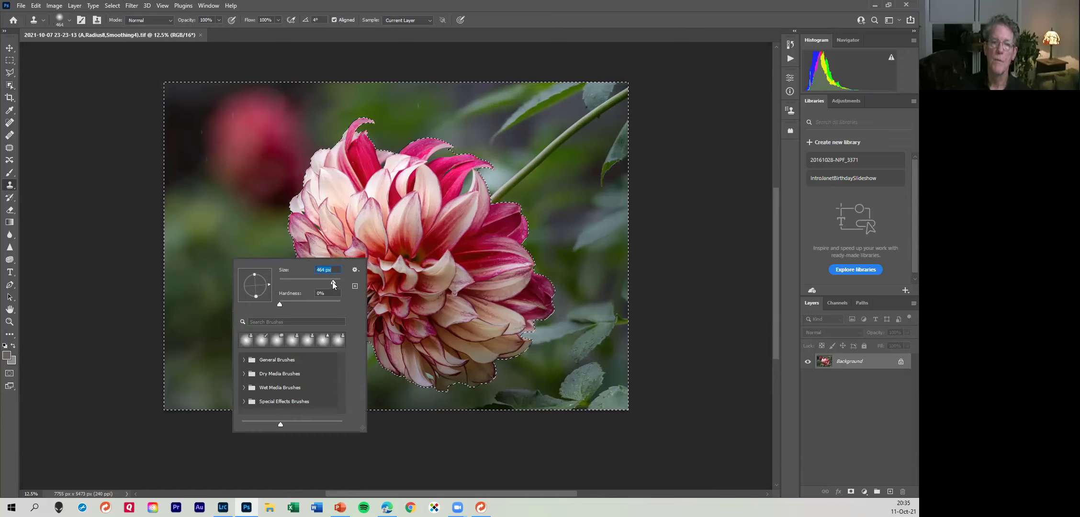
{"action": "left_click_drag", "start_coordinate": [332, 282], "coordinate": [335, 282]}
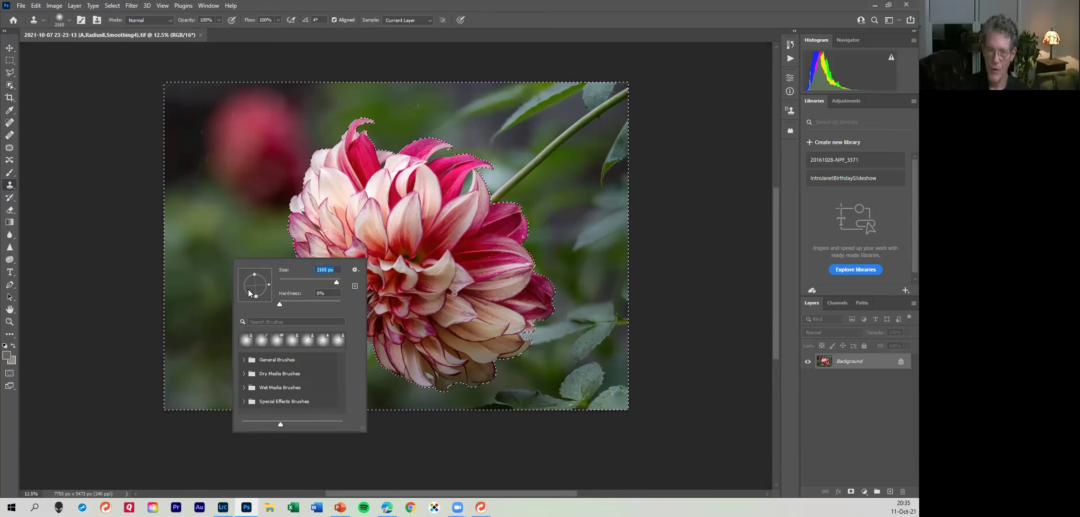
Try to clone green background over the blurred red flower, and undo the strokes
{"action": "left_click", "coordinate": [222, 261], "text": "alt"}
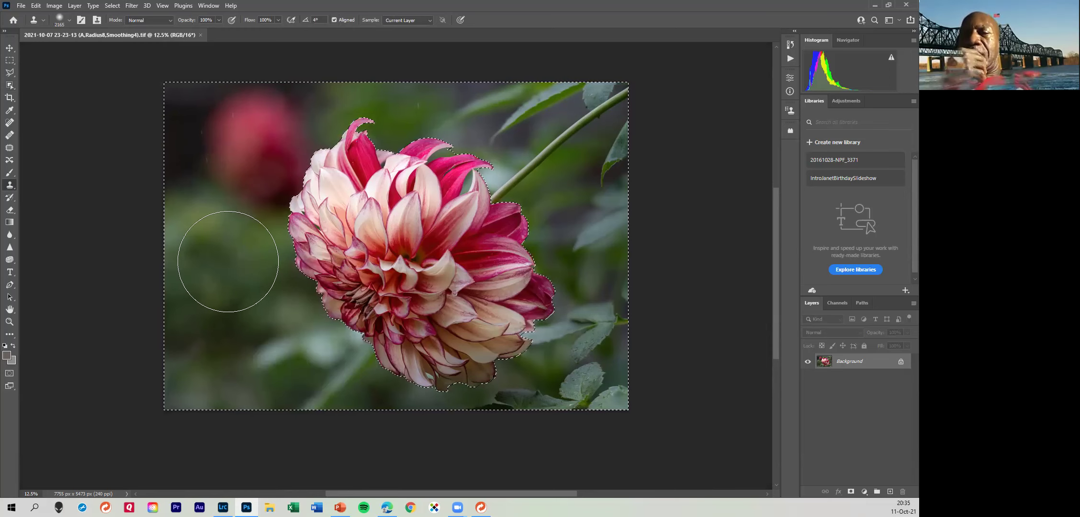
{"action": "key", "text": "alt"}
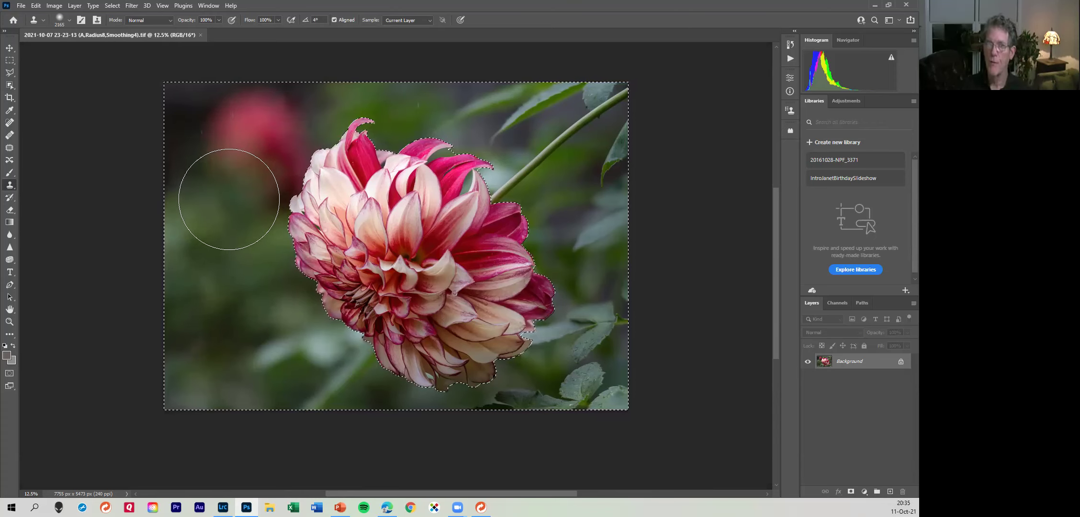
{"action": "mouse_move", "coordinate": [236, 198]}
{"action": "left_mouse_down"}
{"action": "mouse_move", "coordinate": [241, 168]}
{"action": "mouse_move", "coordinate": [221, 170]}
{"action": "mouse_move", "coordinate": [244, 157]}
{"action": "mouse_move", "coordinate": [232, 137]}
{"action": "mouse_move", "coordinate": [231, 210]}
{"action": "left_mouse_up"}
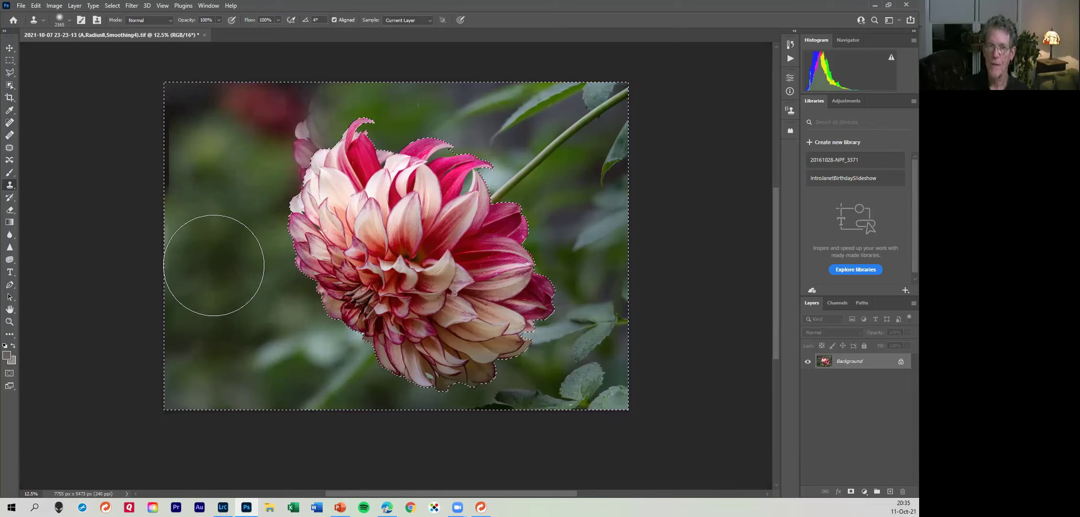
{"action": "left_click", "coordinate": [216, 258], "text": "alt"}
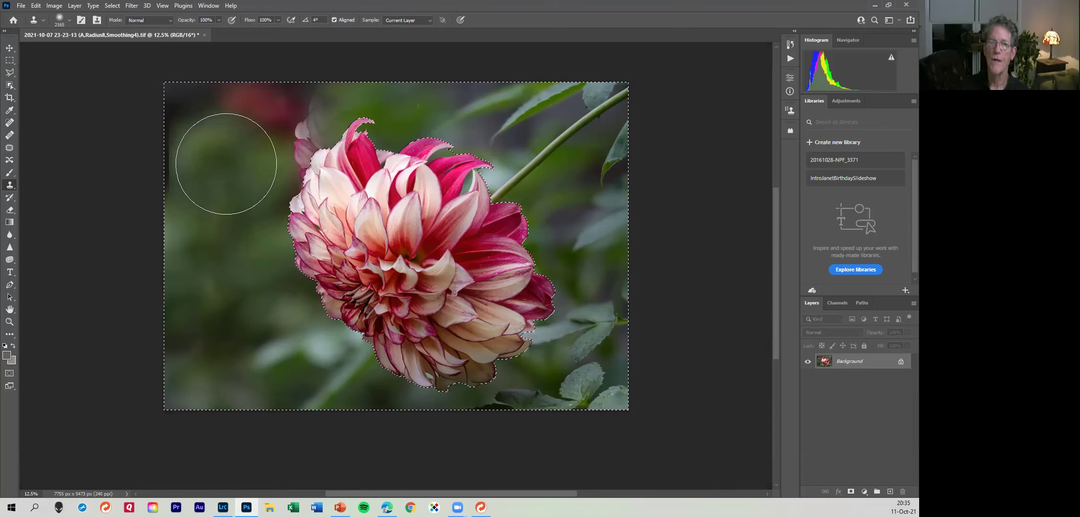
{"action": "mouse_move", "coordinate": [253, 137]}
{"action": "left_mouse_down"}
{"action": "mouse_move", "coordinate": [294, 113]}
{"action": "mouse_move", "coordinate": [221, 150]}
{"action": "mouse_move", "coordinate": [190, 229]}
{"action": "left_mouse_up"}
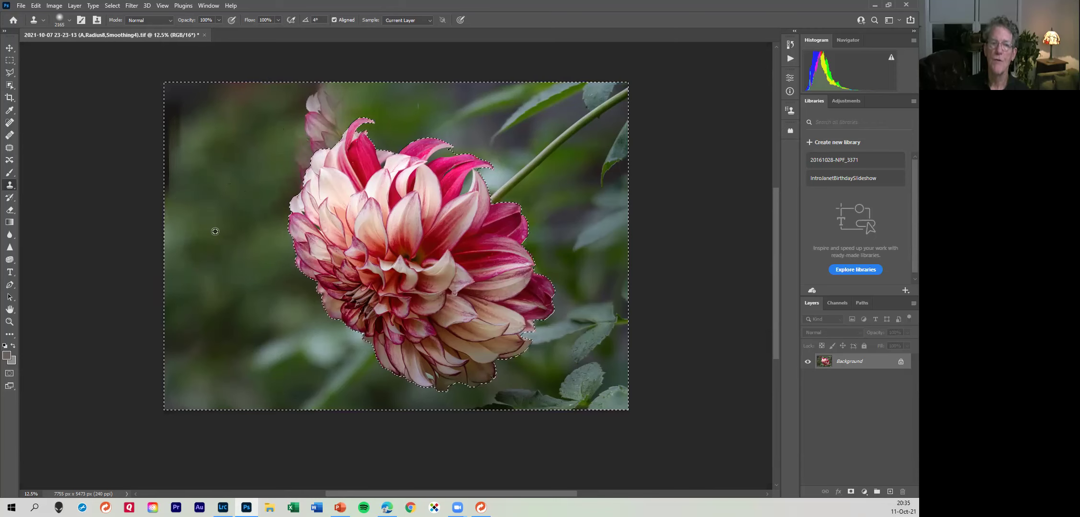
{"action": "mouse_move", "coordinate": [249, 137]}
{"action": "left_mouse_down"}
{"action": "mouse_move", "coordinate": [331, 104]}
{"action": "mouse_move", "coordinate": [294, 117]}
{"action": "left_mouse_up"}
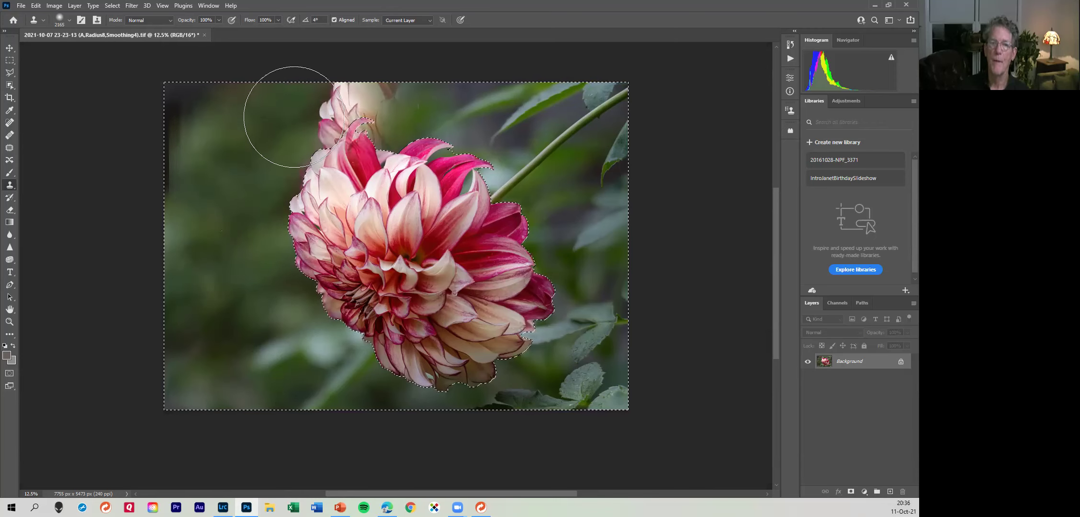
{"action": "key", "text": "ctrl+z"}
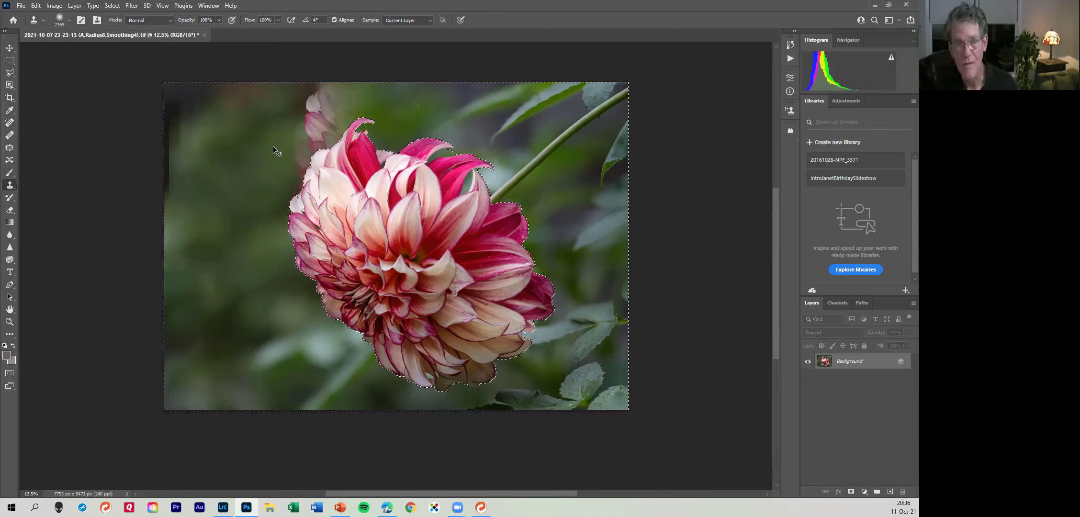
{"action": "key", "text": "ctrl+z"}
{"action": "key", "text": "ctrl+z"}
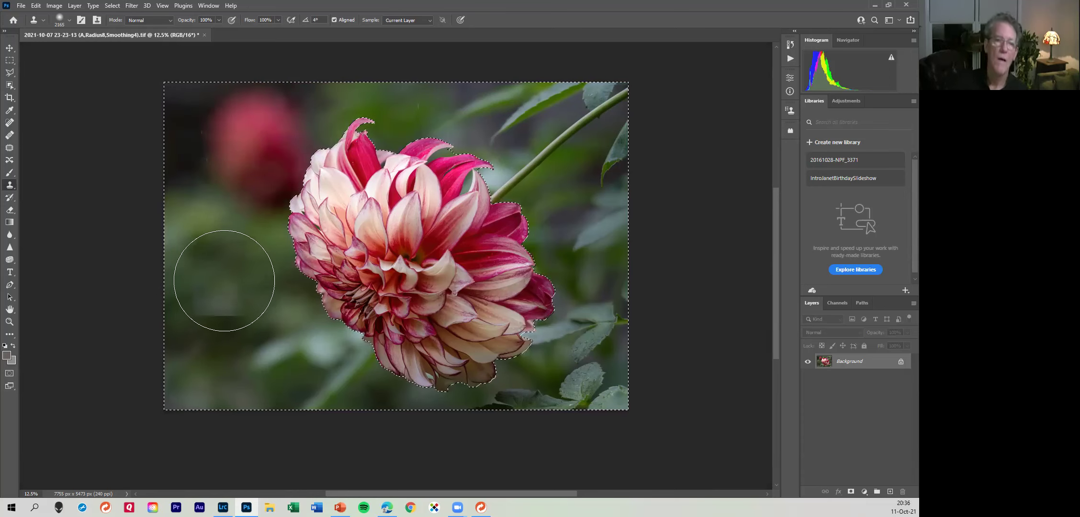
Sample the green background below the blurred red flower and clone over the flower, resampling beside it for the remaining red
{"action": "key", "text": "alt"}
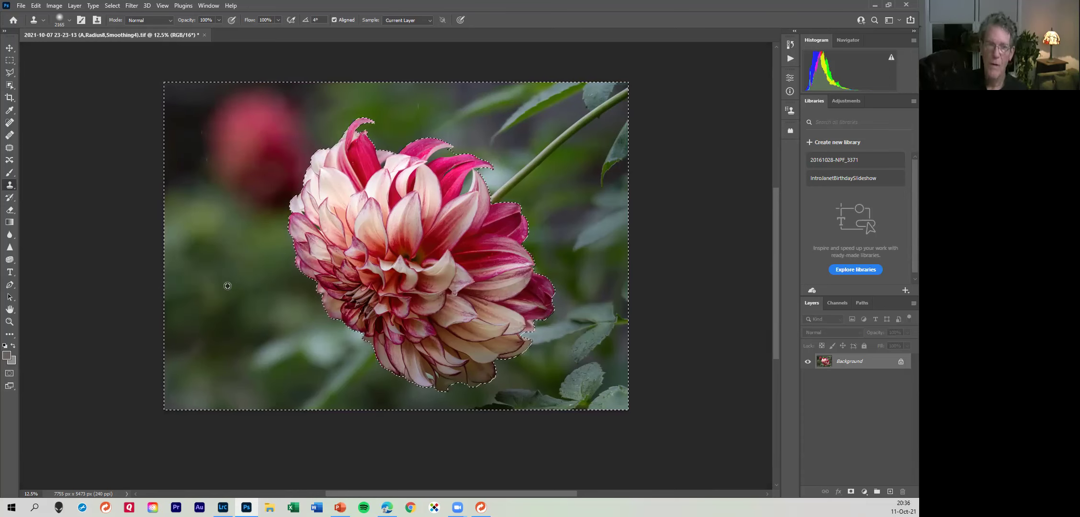
{"action": "left_click", "coordinate": [227, 286], "text": "alt"}
{"action": "left_click_drag", "start_coordinate": [225, 180], "coordinate": [229, 115]}
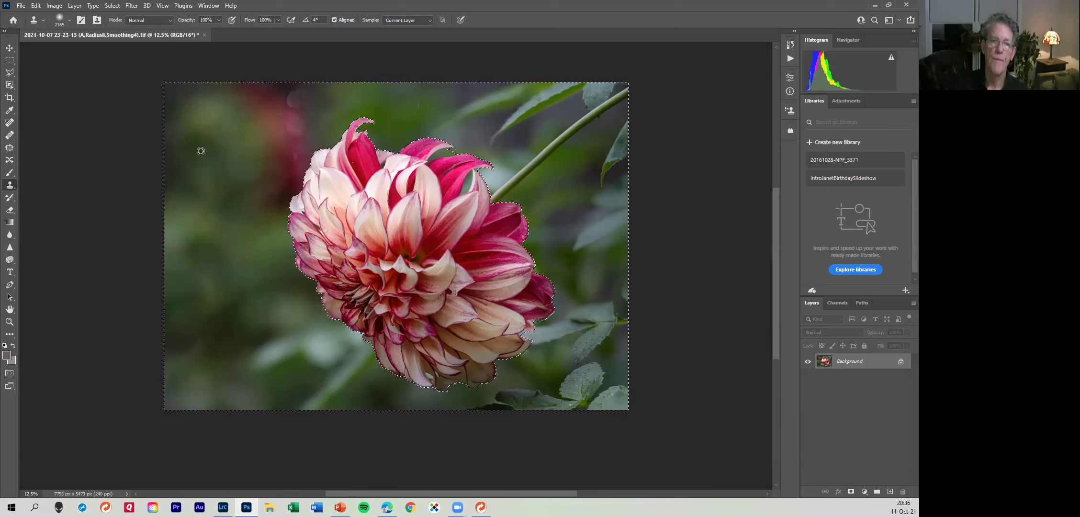
{"action": "left_click", "coordinate": [200, 179], "text": "alt"}
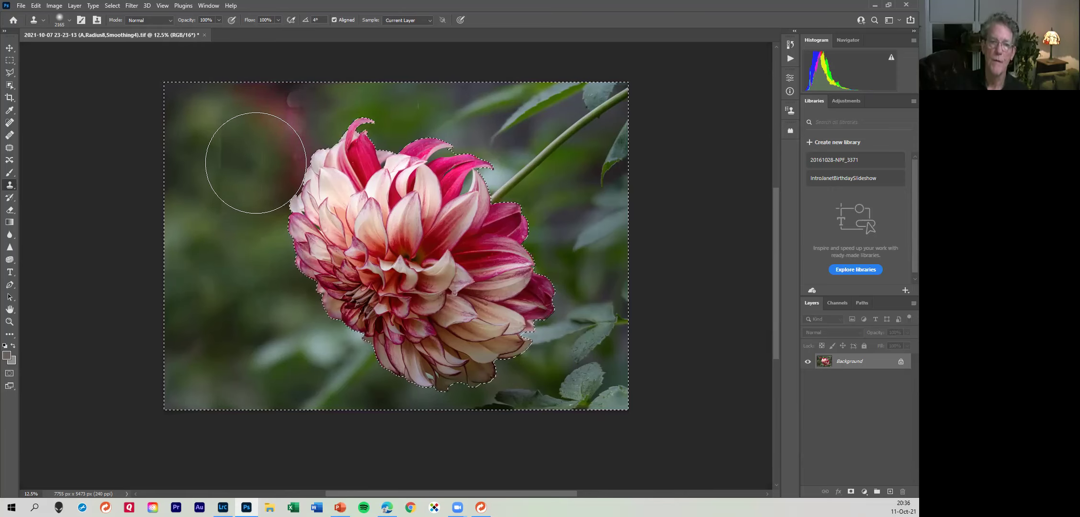
{"action": "left_click", "coordinate": [256, 163]}
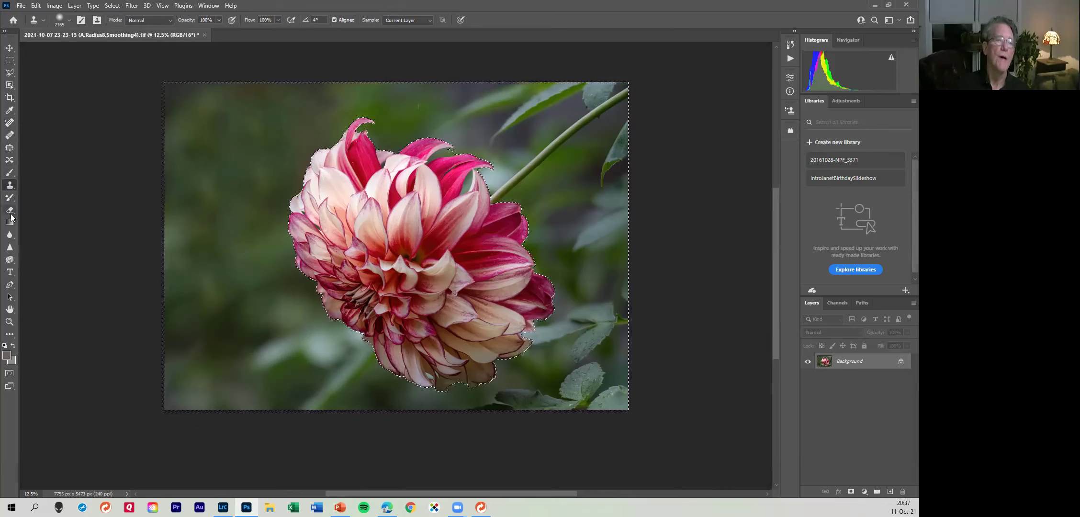
Undo the background cloning, try the Patch tool with the background selection still active, and undo the patch
{"action": "left_click", "coordinate": [11, 150]}
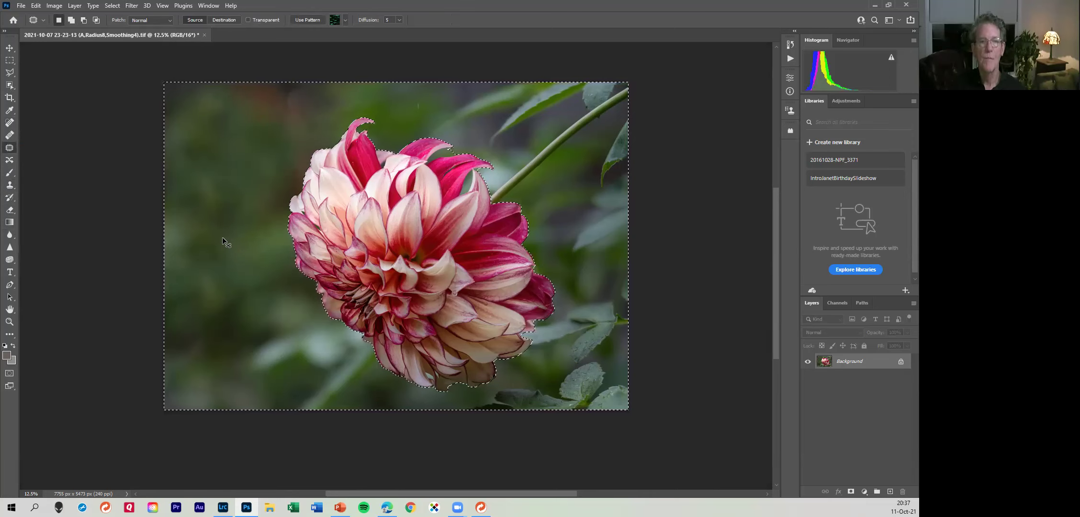
{"action": "key", "text": "ctrl+z"}
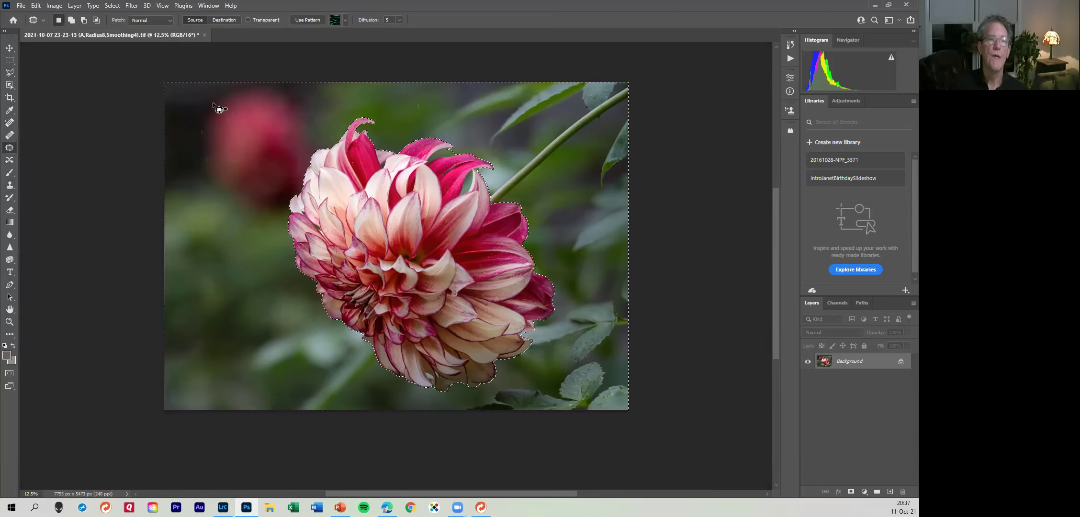
{"action": "mouse_move", "coordinate": [209, 102]}
{"action": "left_mouse_down"}
{"action": "mouse_move", "coordinate": [211, 158]}
{"action": "mouse_move", "coordinate": [211, 97]}
{"action": "left_mouse_up"}
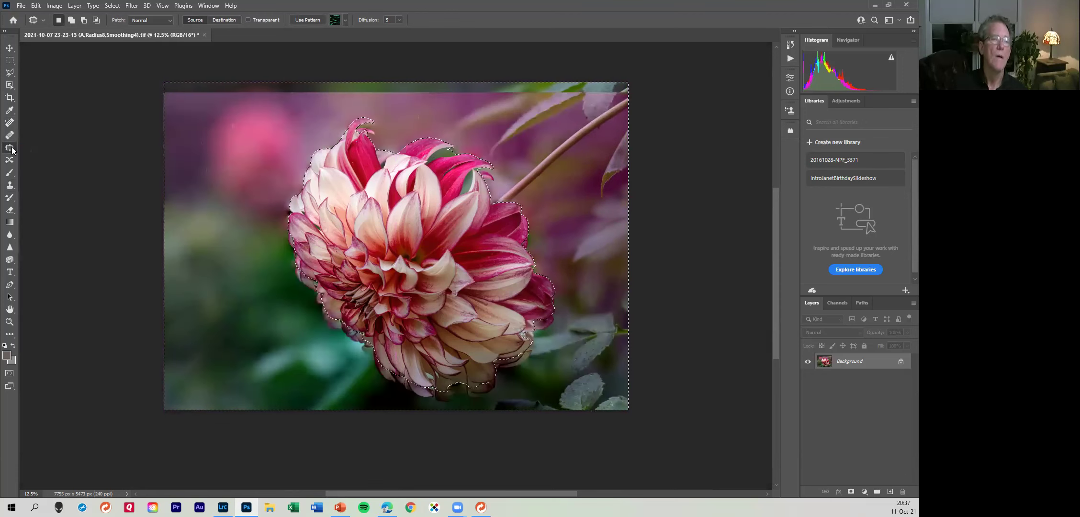
{"action": "key", "text": "ctrl+z"}
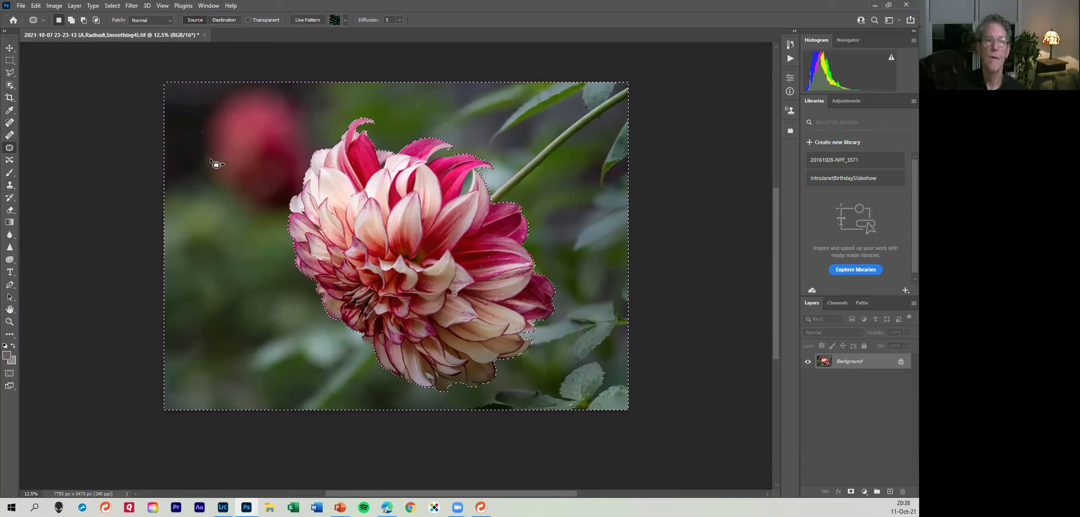
Switch to the Healing Brush, enlarge it to about 1500 px, and try to heal over the blurred red flower with sampled green background
{"action": "left_click", "coordinate": [10, 136]}
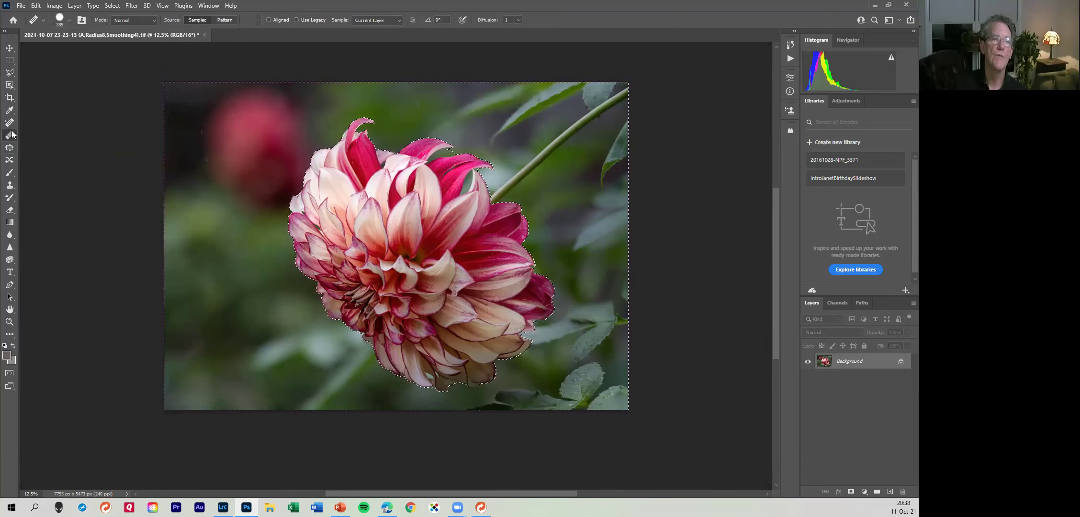
{"action": "right_click", "coordinate": [235, 127]}
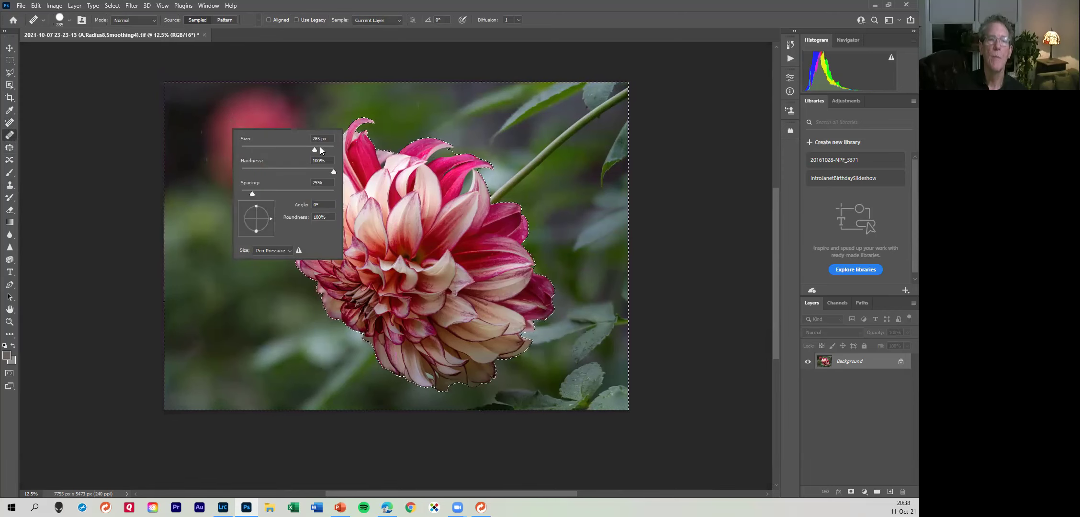
{"action": "left_click_drag", "start_coordinate": [320, 149], "coordinate": [327, 148]}
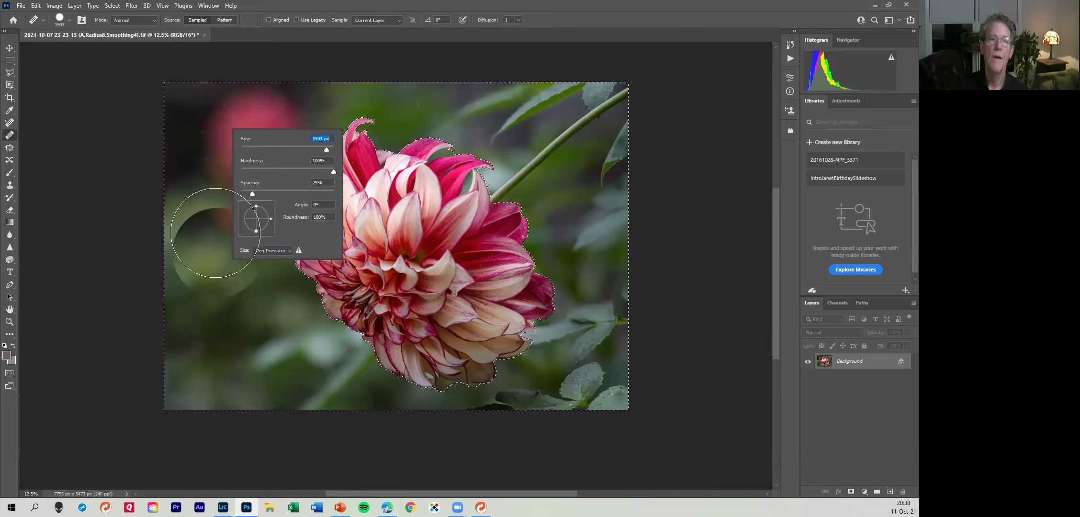
{"action": "left_click", "coordinate": [215, 120]}
{"action": "left_click", "coordinate": [208, 182]}
{"action": "left_click", "coordinate": [215, 252]}
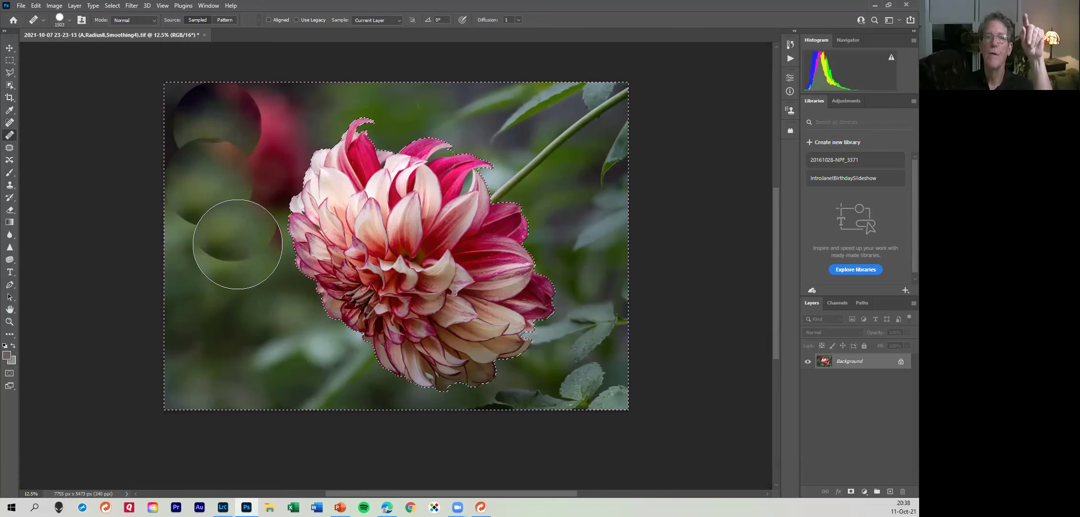
Soften the healing brush to 5% hardness, try healing over the remaining red flower, and undo all the healing strokes
{"action": "right_click", "coordinate": [225, 151]}
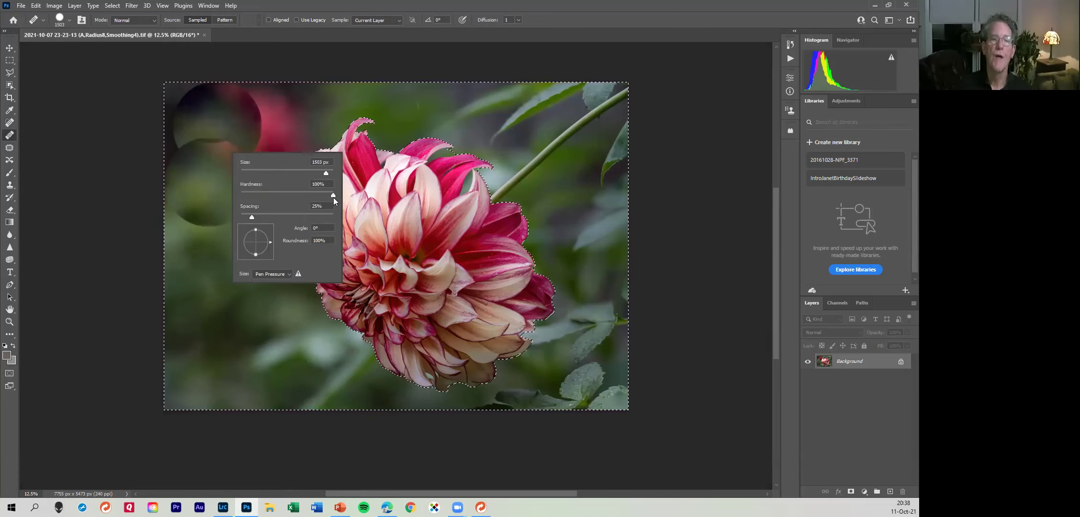
{"action": "left_click_drag", "start_coordinate": [333, 195], "coordinate": [331, 194]}
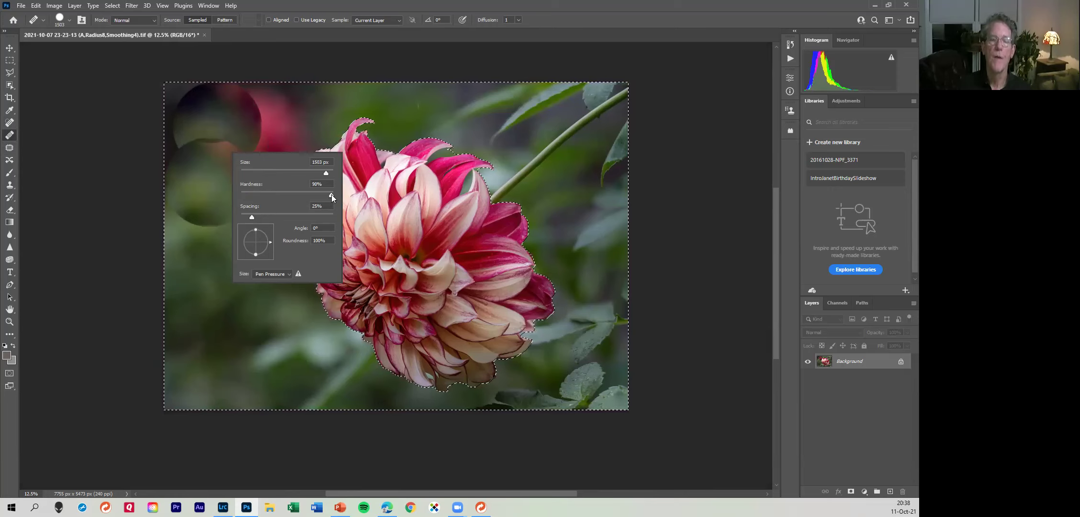
{"action": "left_click_drag", "start_coordinate": [247, 196], "coordinate": [244, 194]}
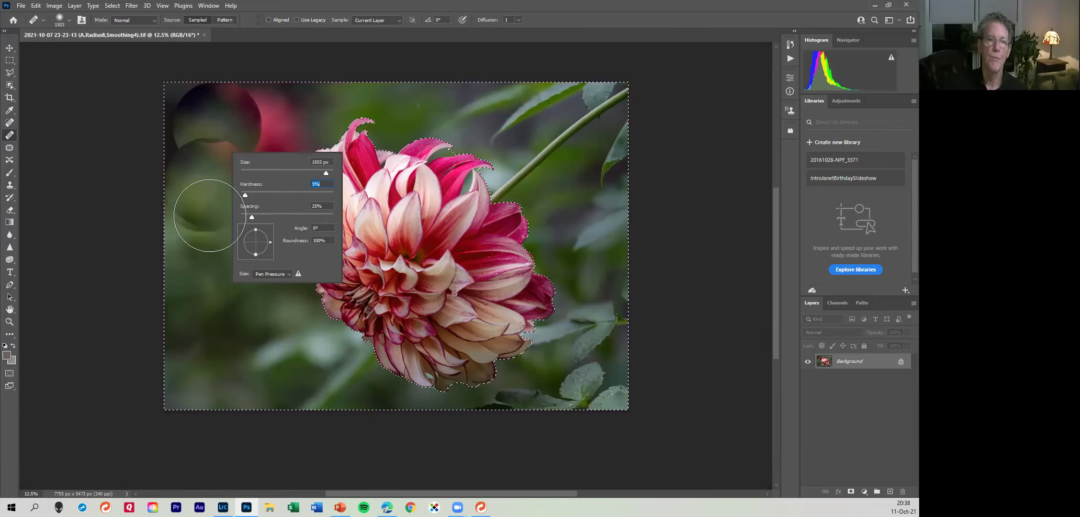
{"action": "key", "text": "Return"}
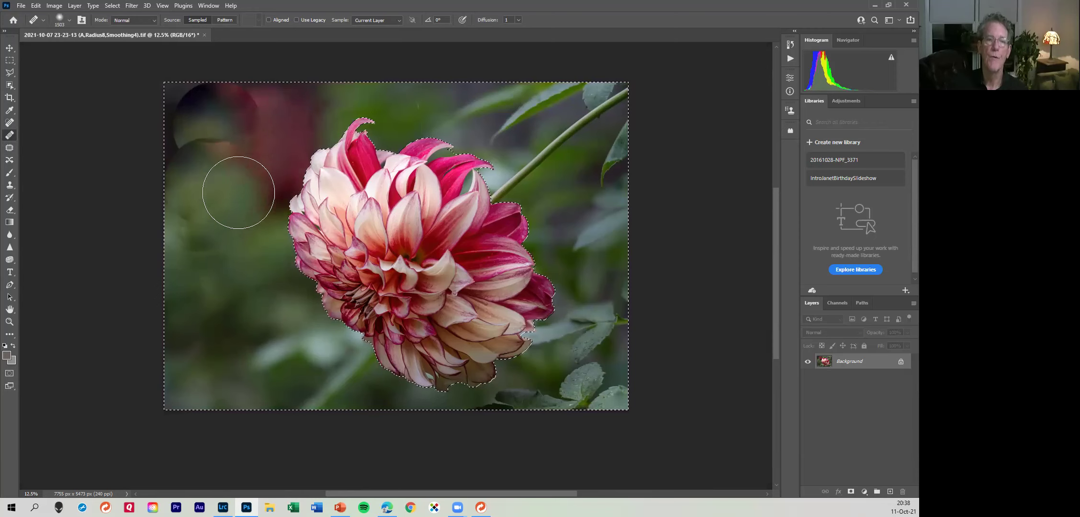
{"action": "mouse_move", "coordinate": [262, 166]}
{"action": "left_mouse_down"}
{"action": "mouse_move", "coordinate": [275, 140]}
{"action": "mouse_move", "coordinate": [309, 124]}
{"action": "left_mouse_up"}
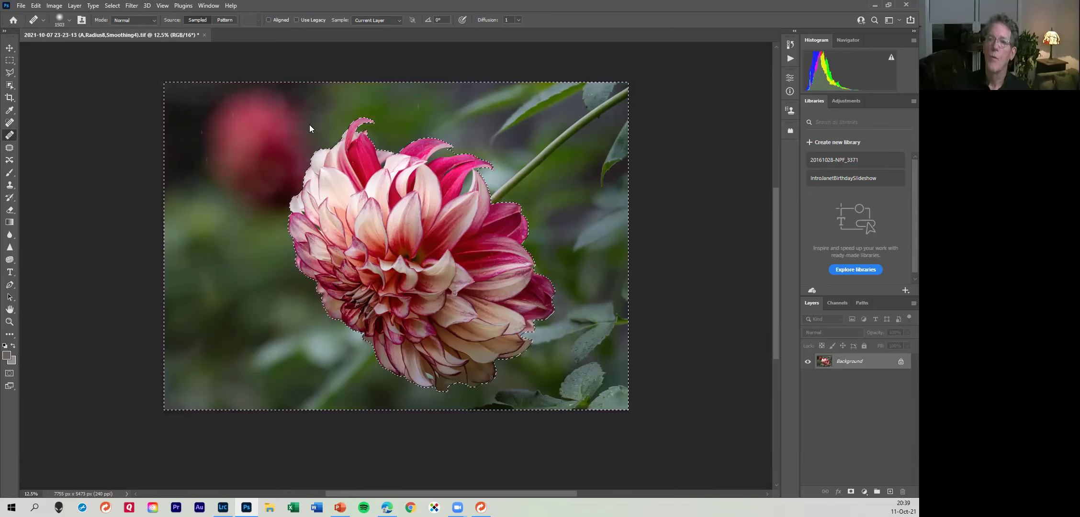
{"action": "key", "text": "ctrl+d"}
Switch to the Session 4 presentation in PowerPoint, maximize it, and view the "Expose For Highlights And Trust Your Camera/LrC" slide
{"action": "key", "text": "alt+Tab"}
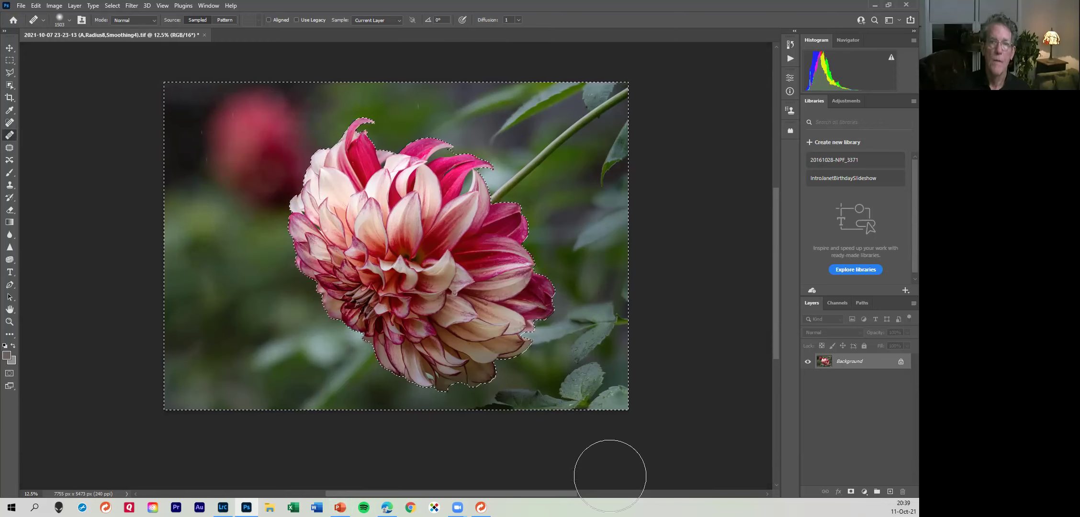
{"action": "left_click", "coordinate": [875, 8]}
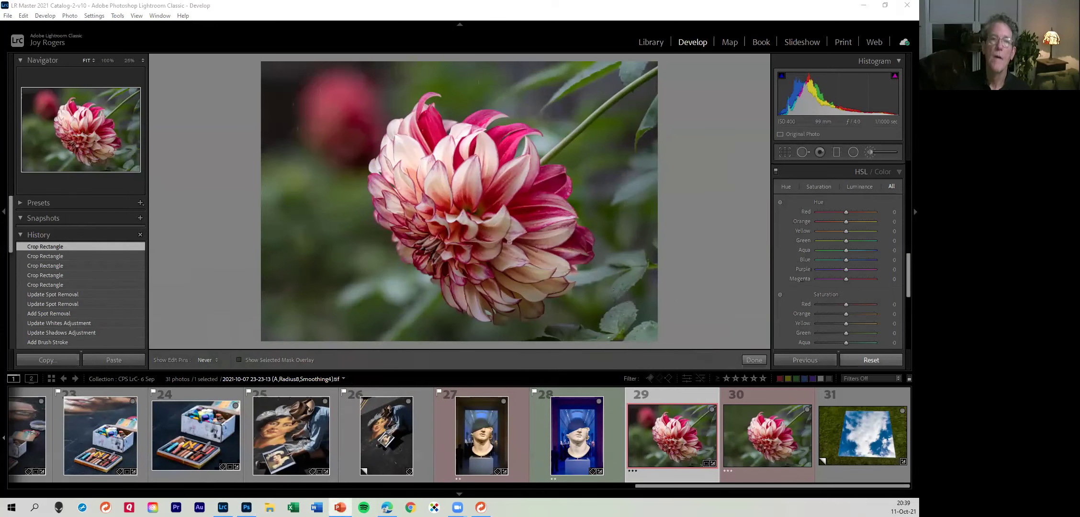
{"action": "left_click", "coordinate": [863, 5]}
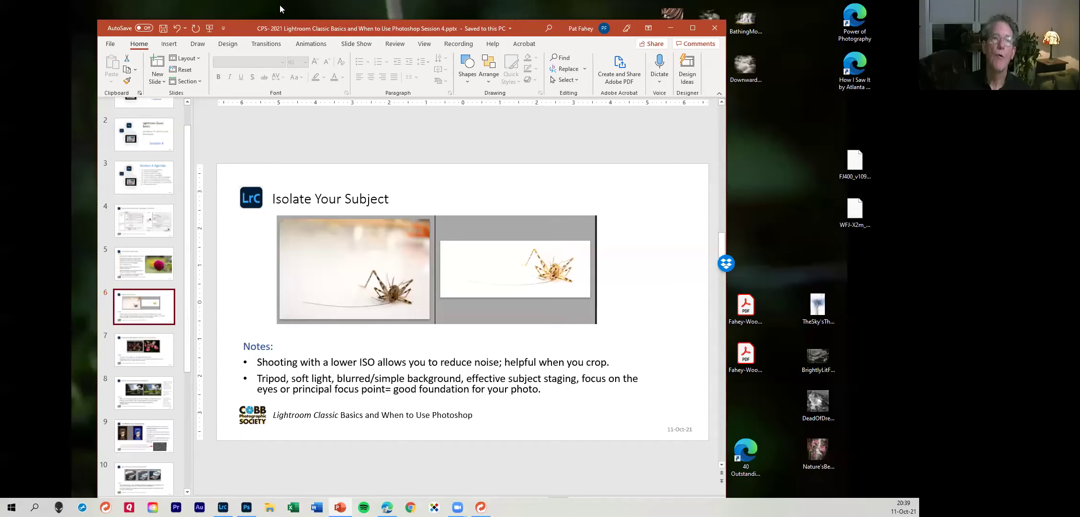
{"action": "double_click", "coordinate": [242, 28]}
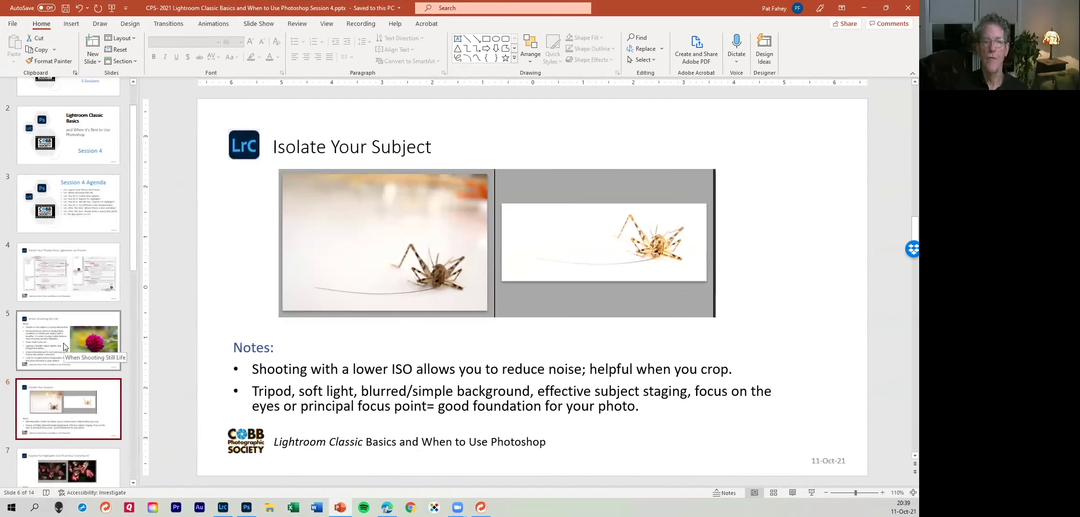
{"action": "left_click", "coordinate": [111, 469]}
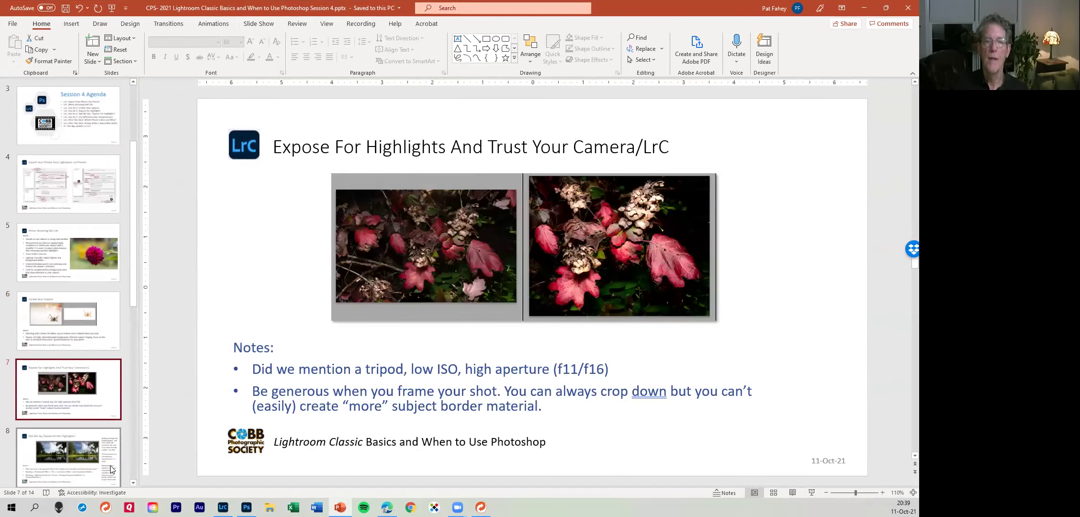
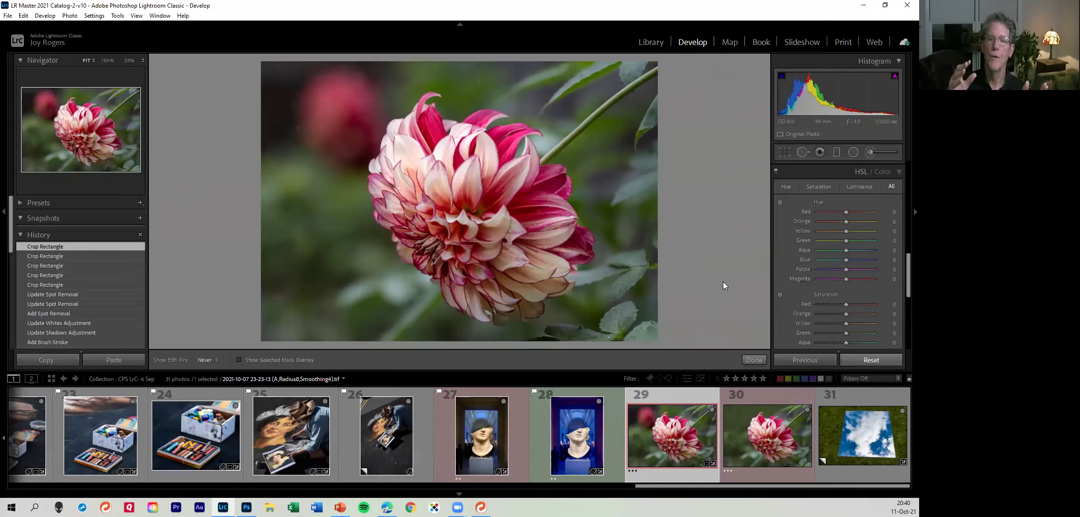
Open the export settings for the Photoshop-edited dahlia photo in Lightroom Classic and remove the JPEGmini post-process action
{"action": "left_click", "coordinate": [774, 439]}
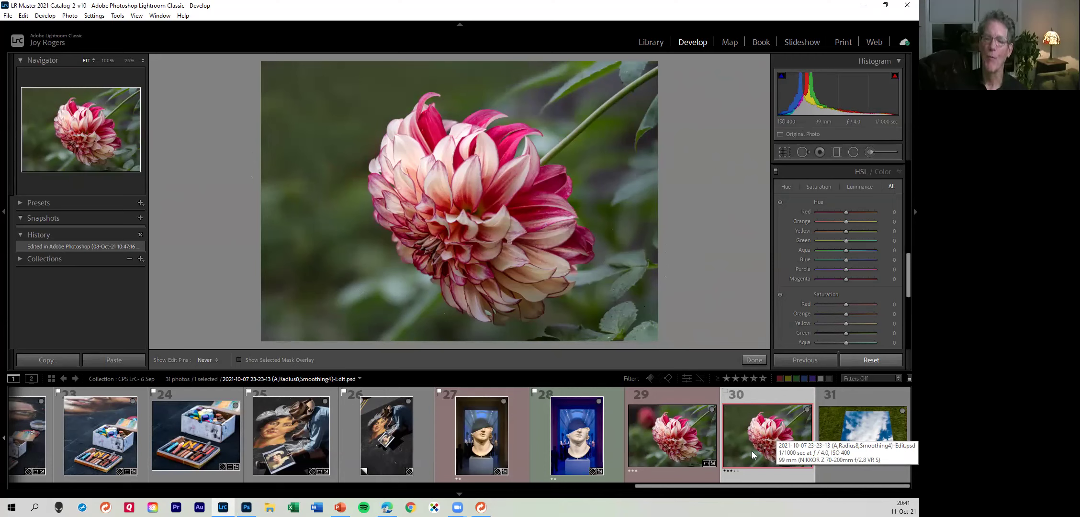
{"action": "right_click", "coordinate": [758, 423]}
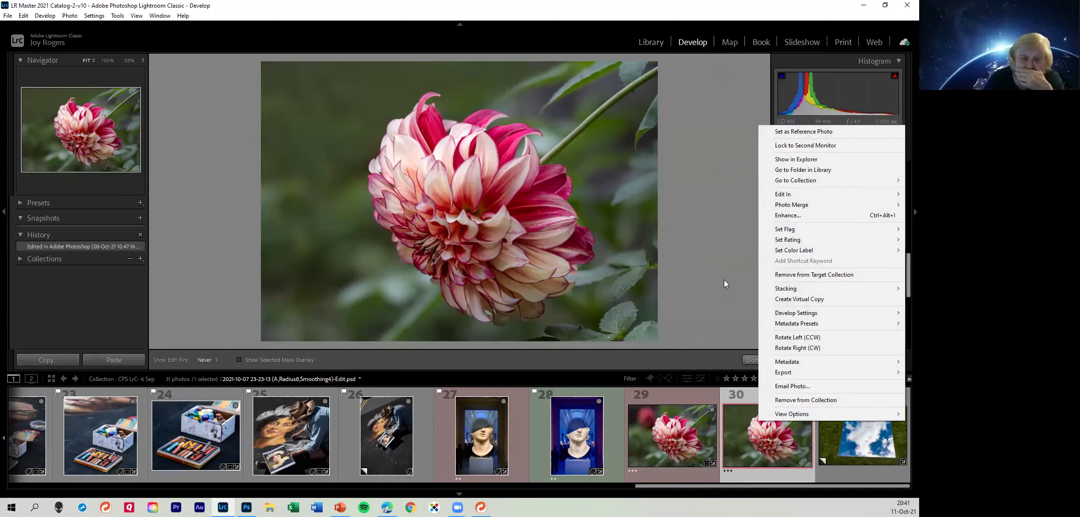
{"action": "mouse_move", "coordinate": [791, 375]}
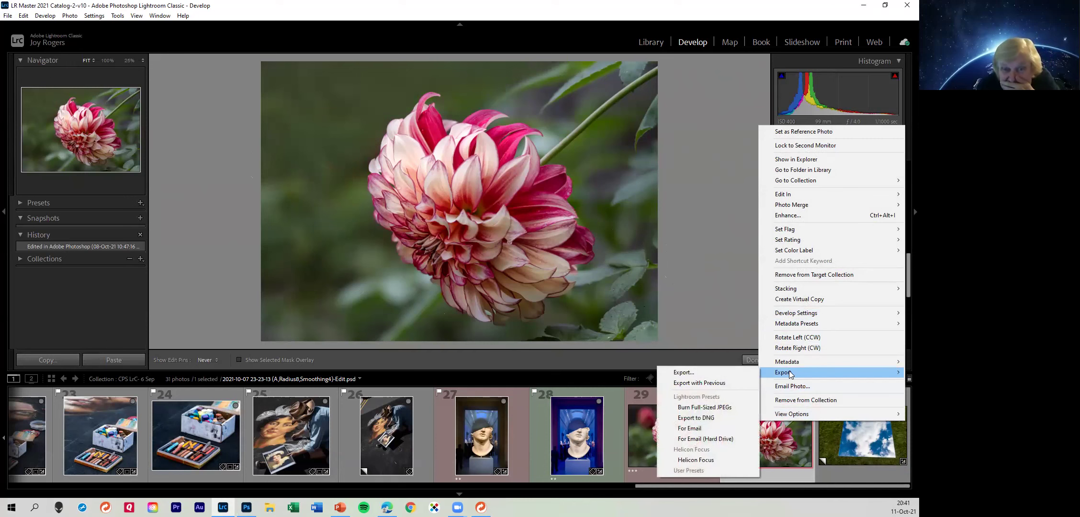
{"action": "left_click", "coordinate": [702, 375]}
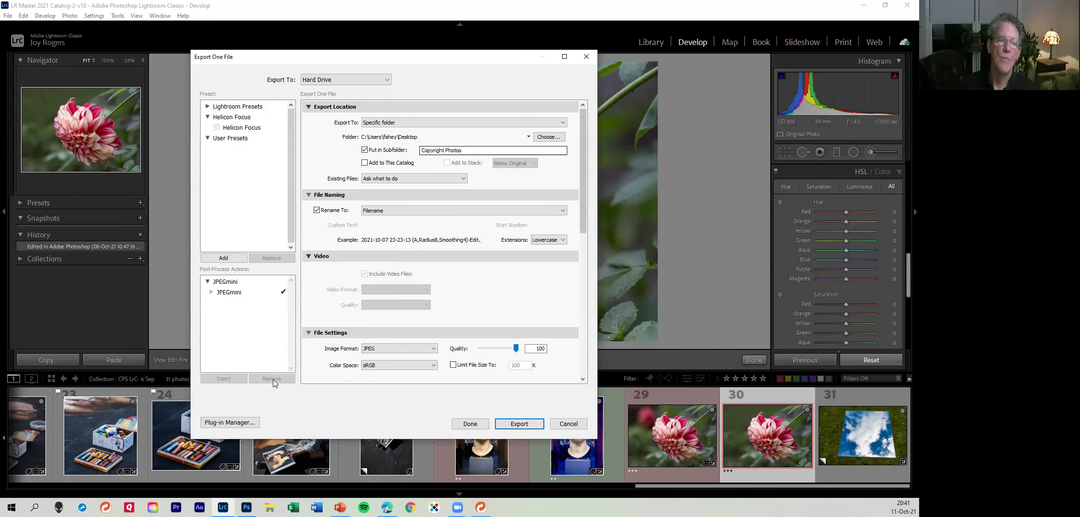
{"action": "left_click", "coordinate": [227, 291]}
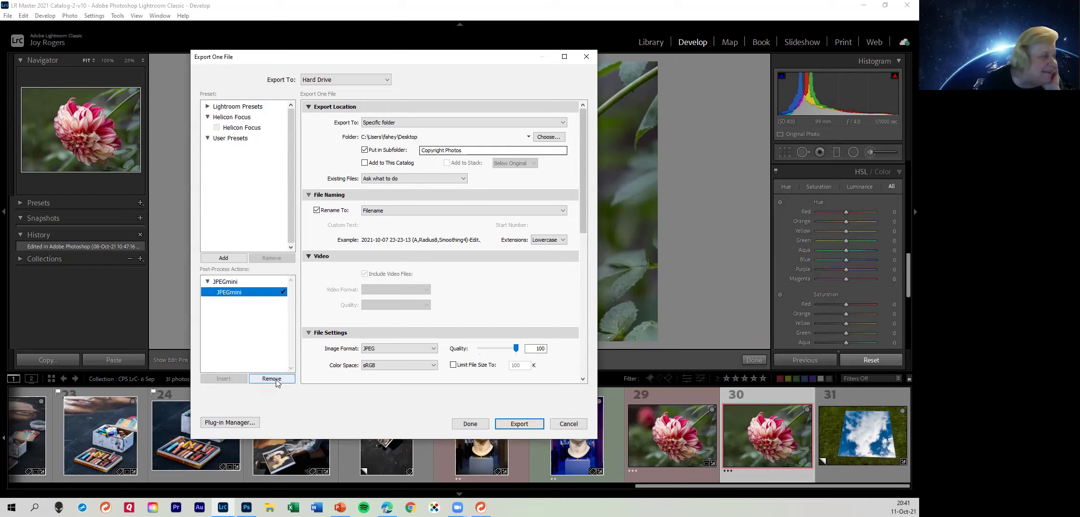
{"action": "left_click", "coordinate": [275, 378]}
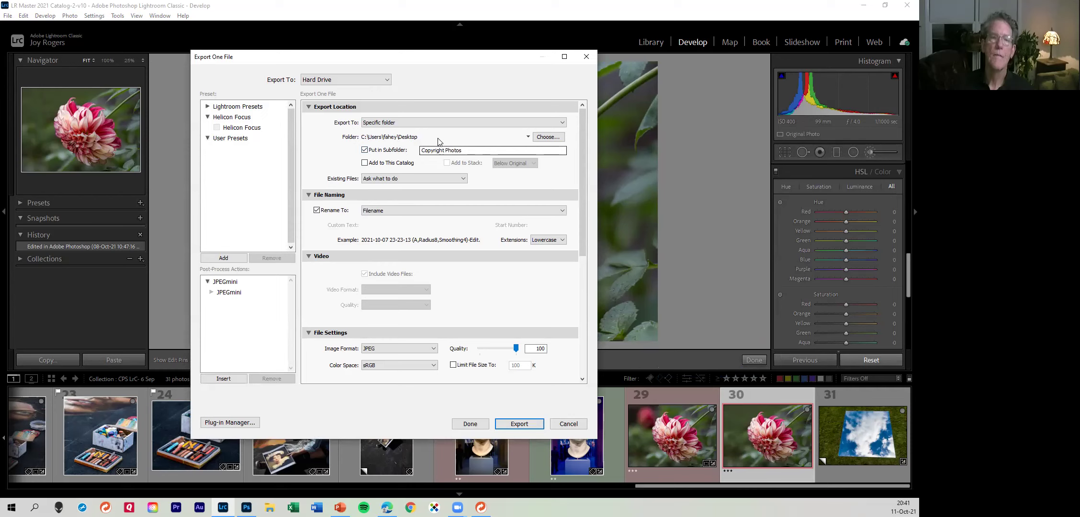
Rename the export subfolder to "CPS Copyright Photos"
{"action": "scroll", "coordinate": [463, 313], "scroll_direction": "down", "scroll_amount": 3}
{"action": "scroll", "coordinate": [464, 314], "scroll_direction": "down", "scroll_amount": 5}
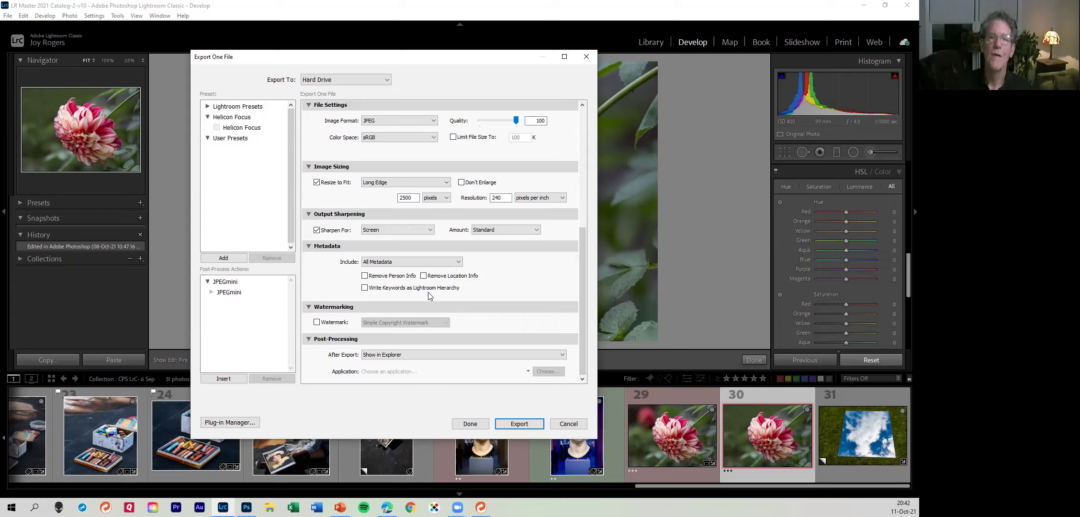
{"action": "scroll", "coordinate": [459, 223], "scroll_direction": "up", "scroll_amount": 5}
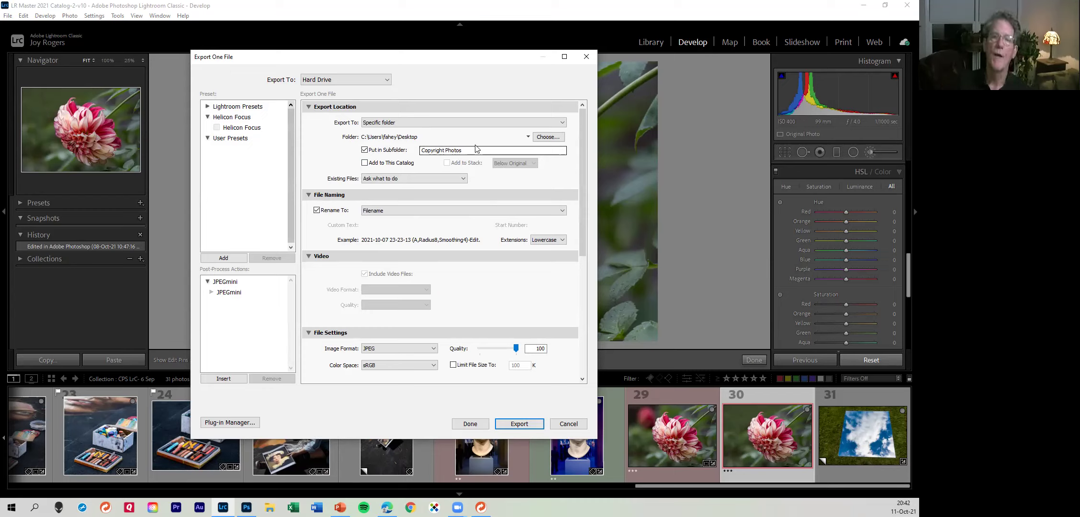
{"action": "left_click", "coordinate": [424, 151]}
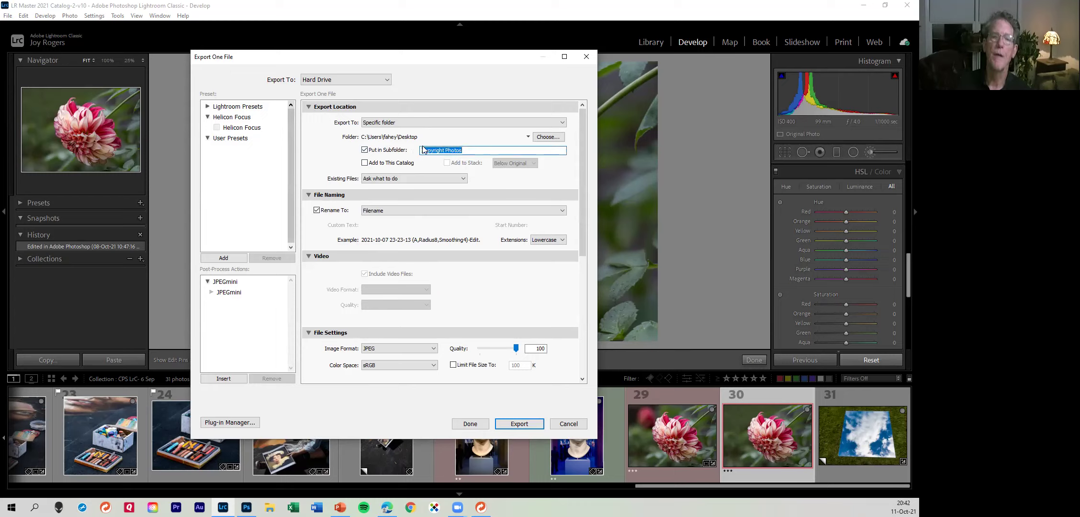
{"action": "left_click", "coordinate": [433, 153]}
{"action": "type", "text": "CPS"}
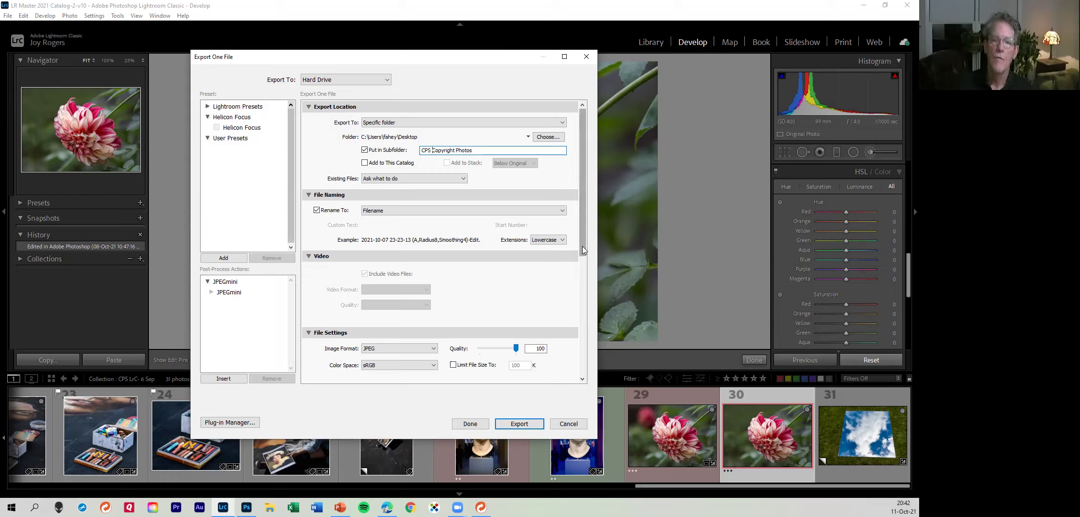
Examine the export's location, file and image sizing settings, and choose pixels as the unit for the long-edge size
{"action": "left_click_drag", "start_coordinate": [582, 245], "coordinate": [583, 297]}
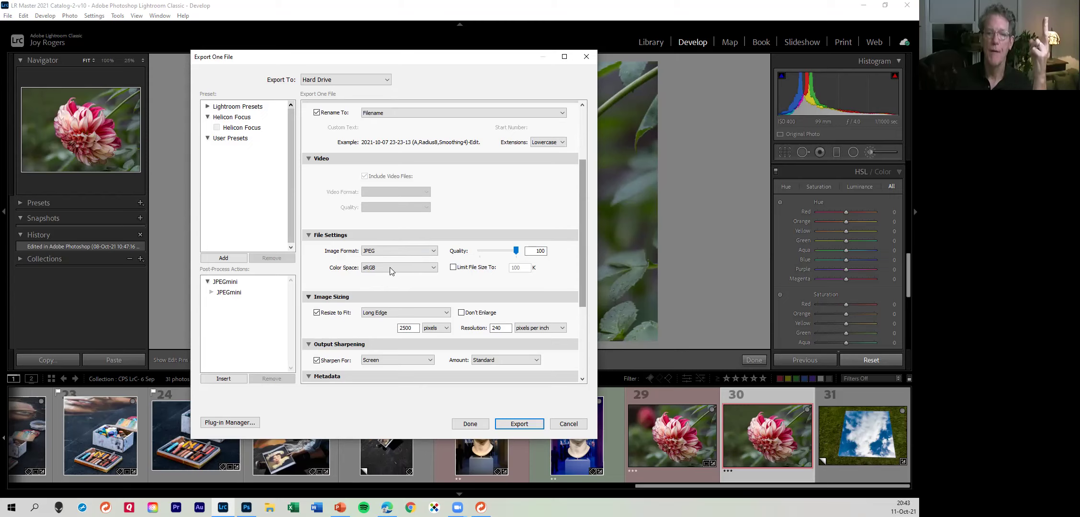
{"action": "scroll", "coordinate": [362, 325], "scroll_direction": "down", "scroll_amount": 3}
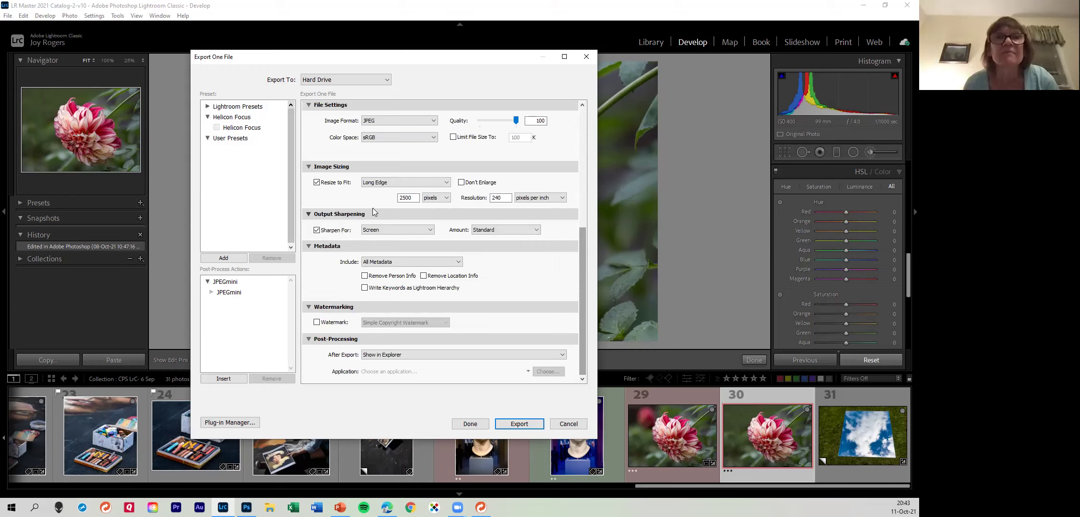
{"action": "scroll", "coordinate": [372, 208], "scroll_direction": "up", "scroll_amount": 3}
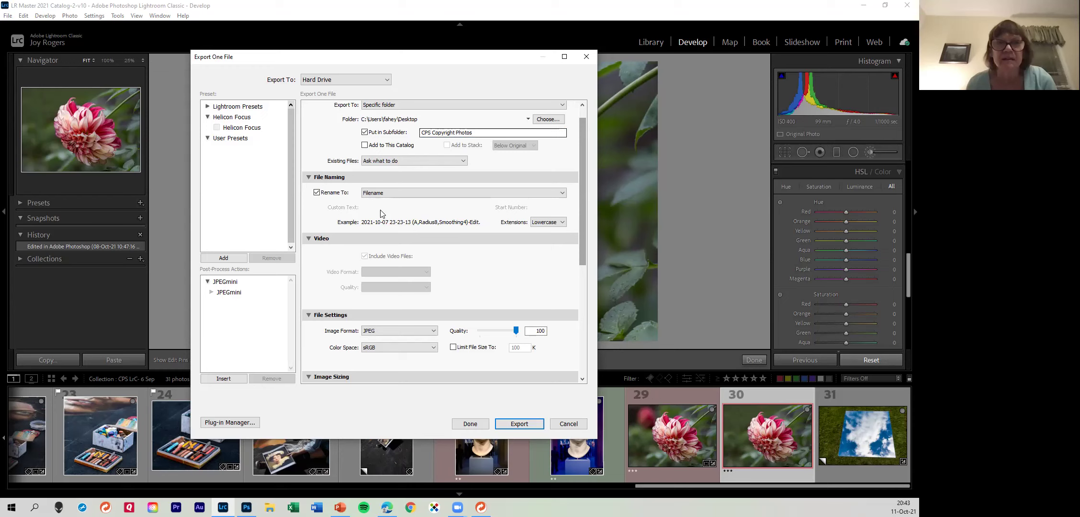
{"action": "scroll", "coordinate": [380, 212], "scroll_direction": "down", "scroll_amount": 5}
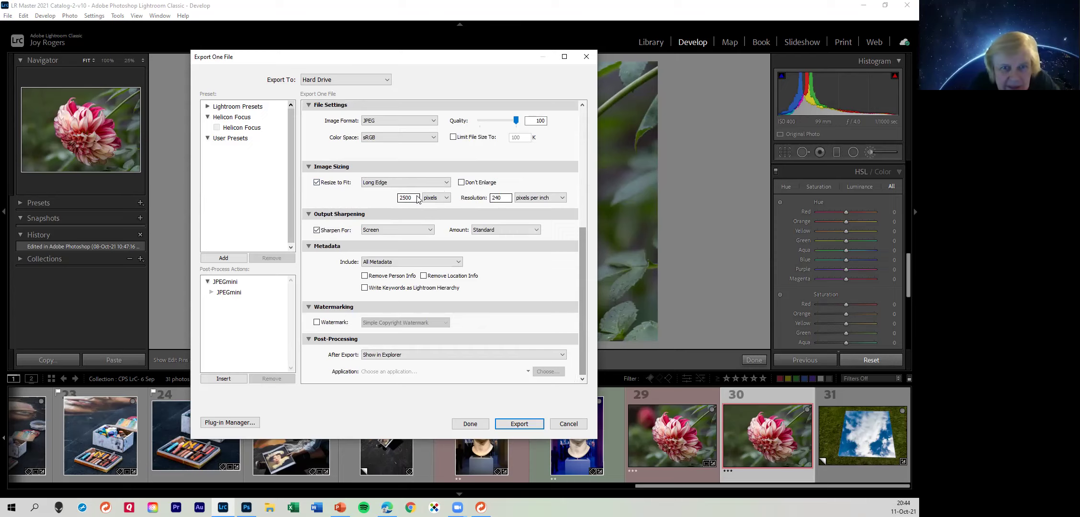
{"action": "left_click", "coordinate": [438, 197]}
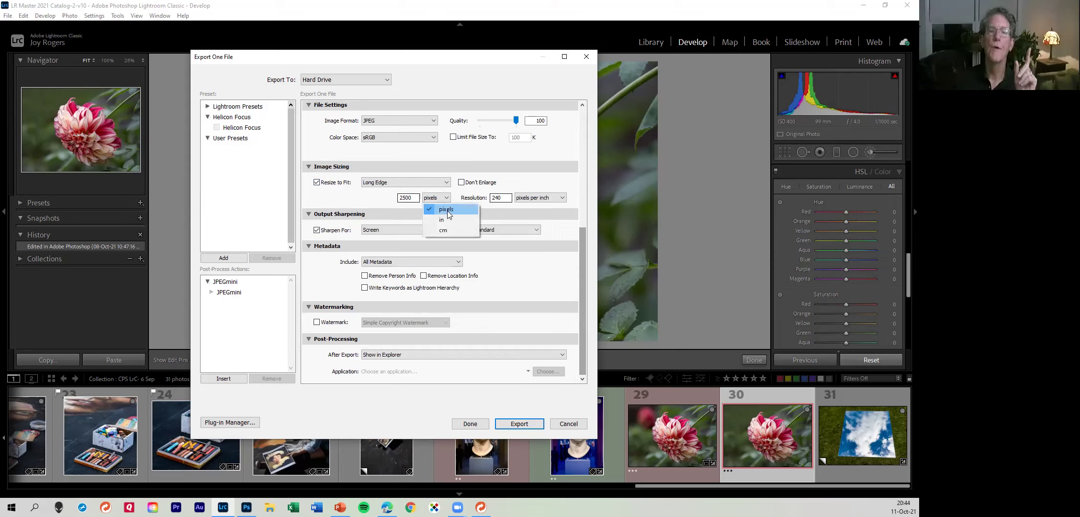
{"action": "left_click", "coordinate": [445, 211]}
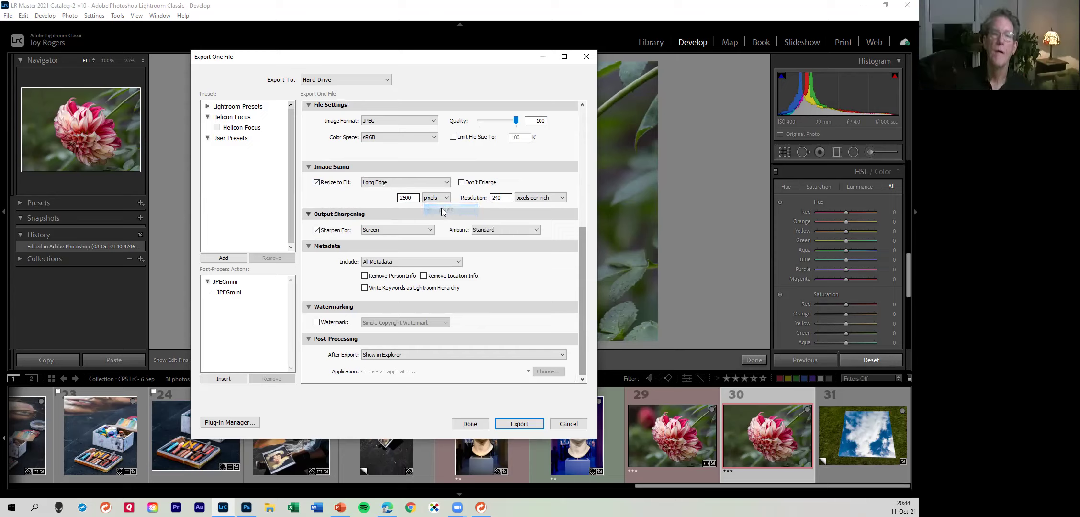
Check the long-edge size and resolution values and choose Show in Explorer as the after-export action
{"action": "double_click", "coordinate": [416, 197]}
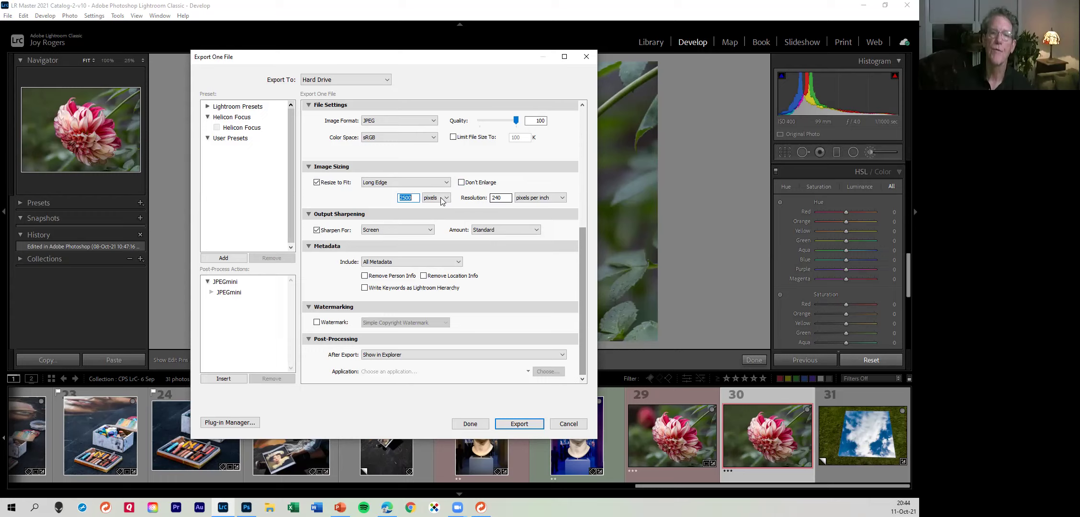
{"action": "left_click", "coordinate": [505, 197]}
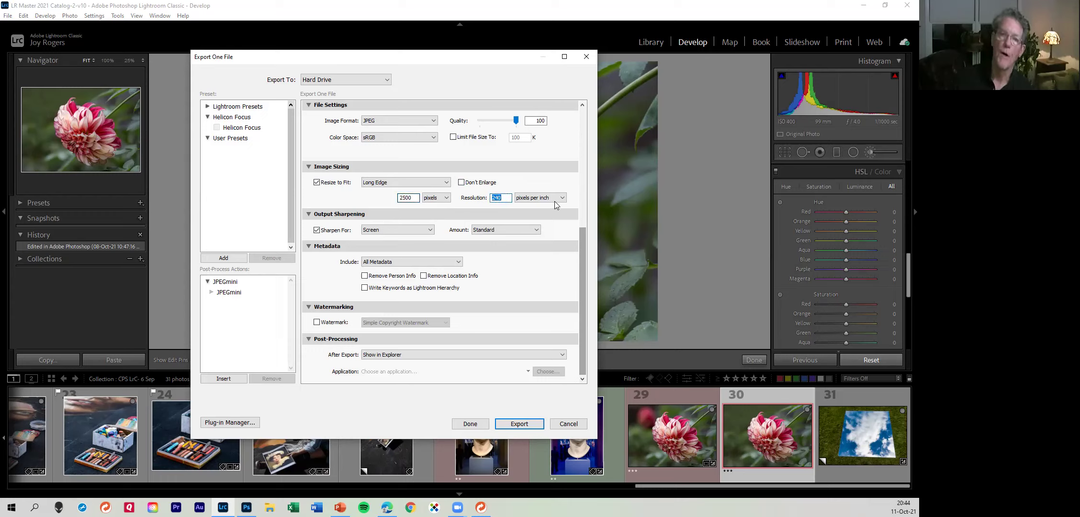
{"action": "left_click", "coordinate": [501, 198]}
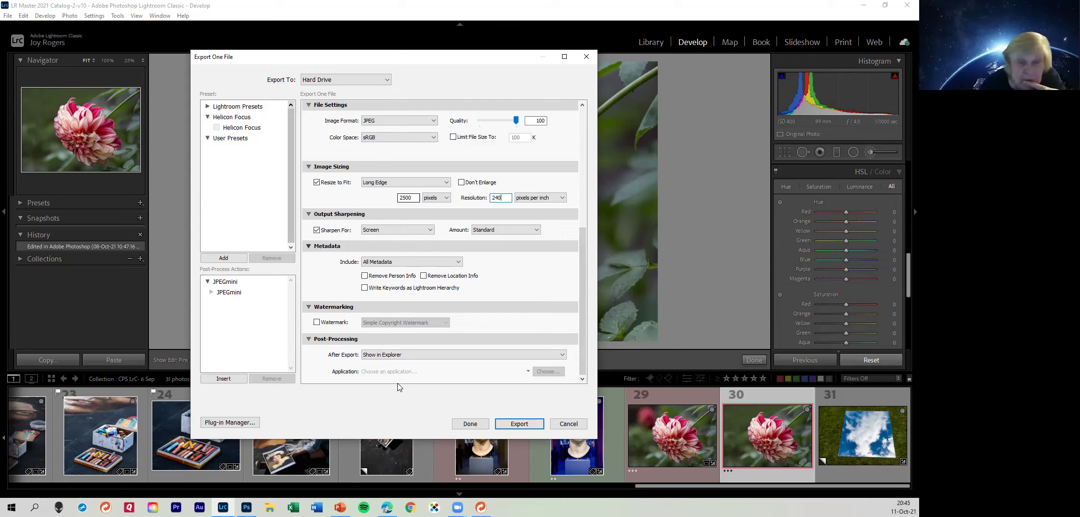
{"action": "left_click", "coordinate": [419, 354]}
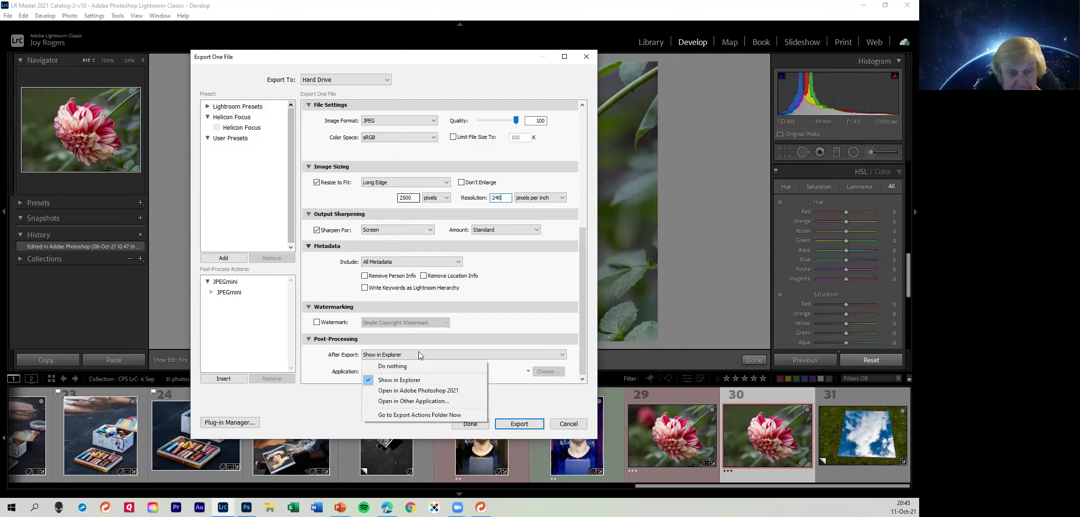
{"action": "left_click", "coordinate": [403, 383]}
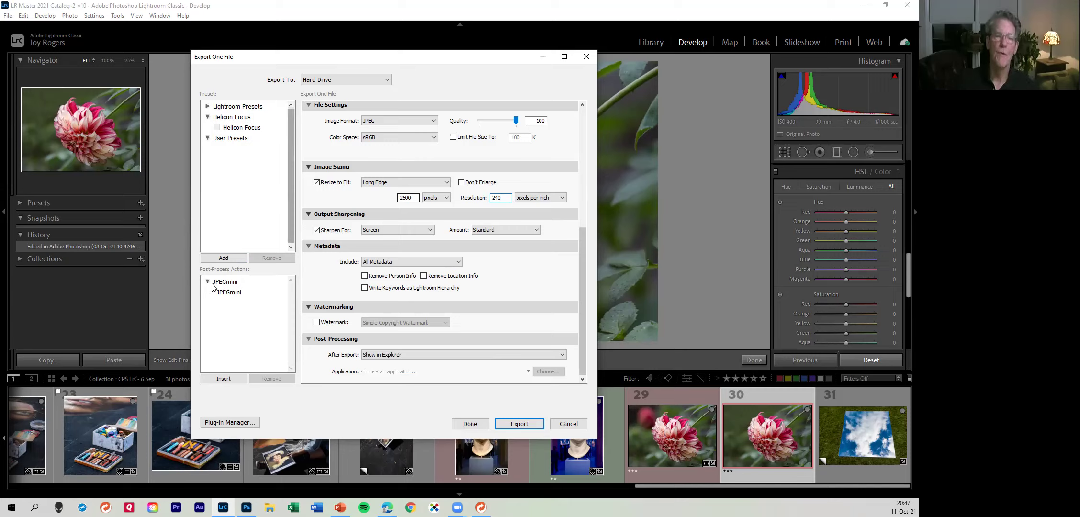
Save the current export settings as a user preset named "CPS 2500 pixel SRGB Jpg"
{"action": "left_click", "coordinate": [243, 258]}
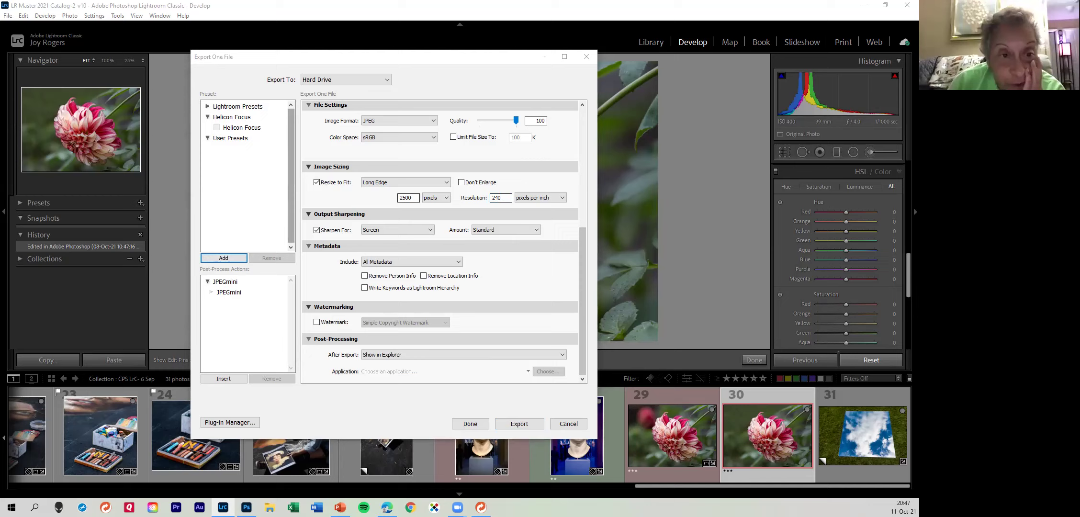
{"action": "left_click", "coordinate": [224, 258]}
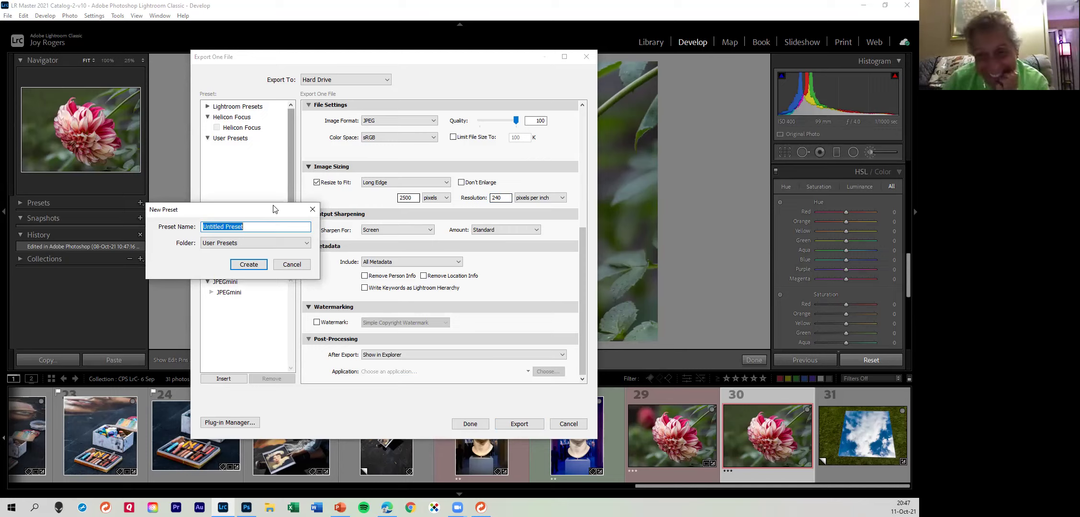
{"action": "type", "text": "CPS 2500 pixel SRGB"}
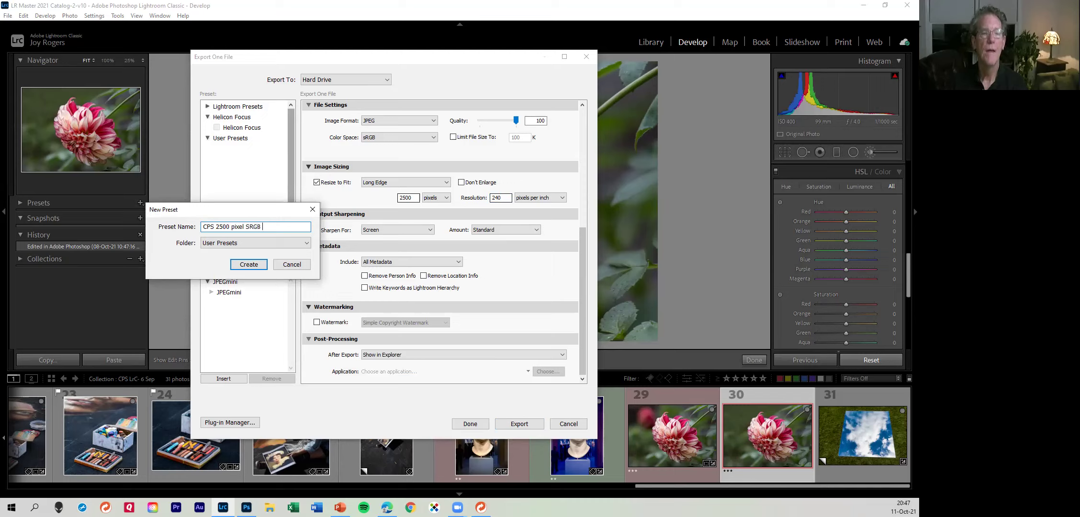
{"action": "type", "text": "g"}
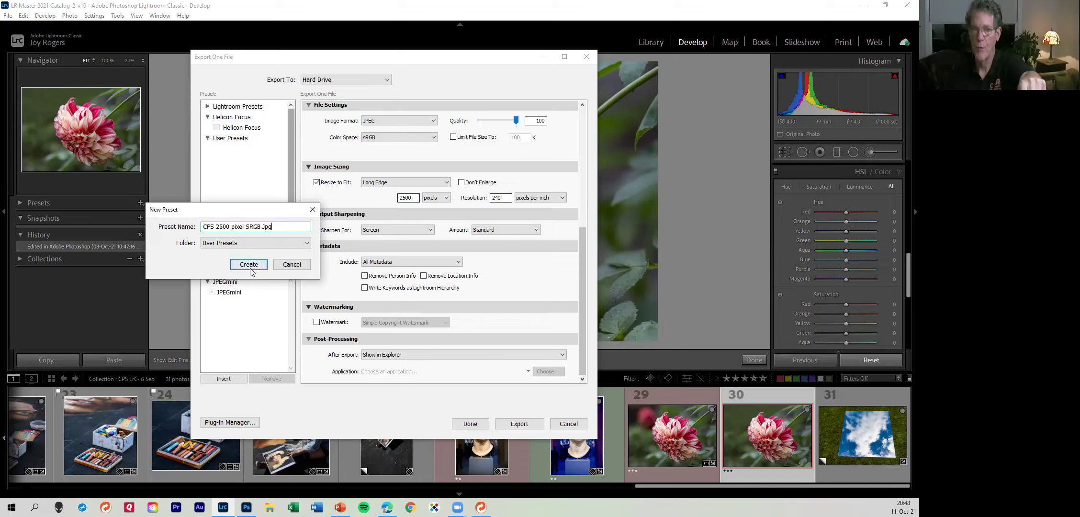
{"action": "left_click", "coordinate": [249, 264]}
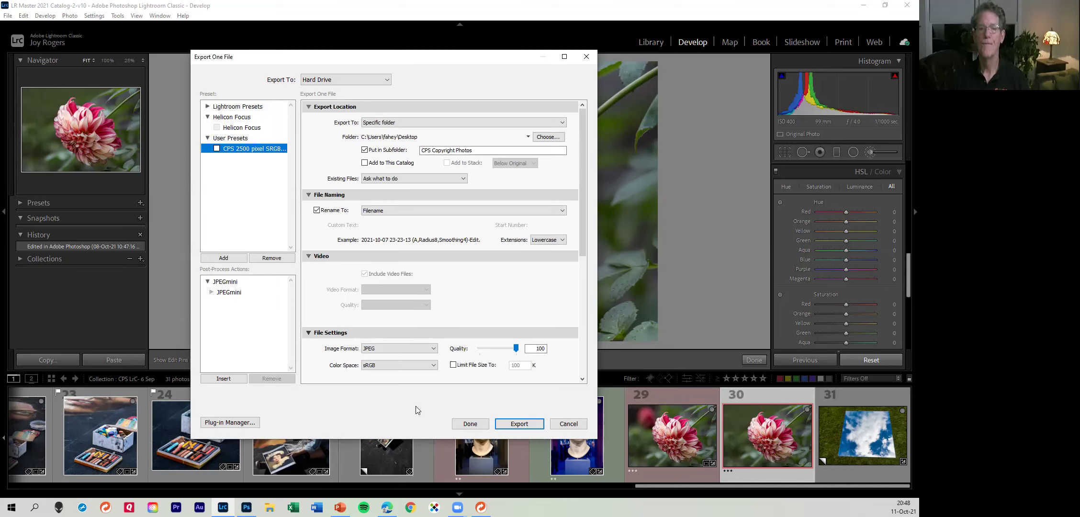
Export the edited dahlia photo, preview the resulting JPEG in its folder, and close the folder window
{"action": "left_click", "coordinate": [520, 424]}
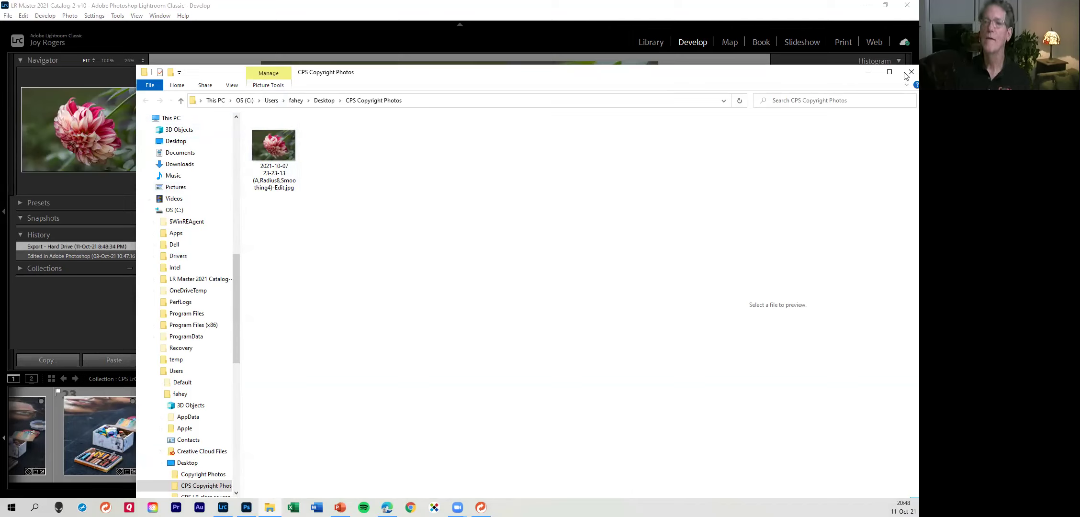
{"action": "left_click", "coordinate": [276, 149]}
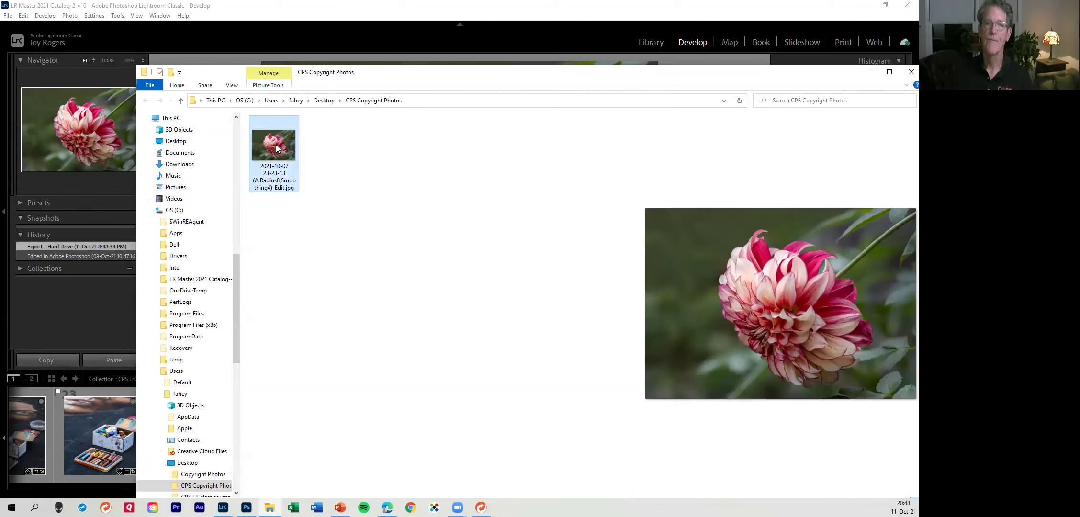
{"action": "left_click", "coordinate": [909, 72]}
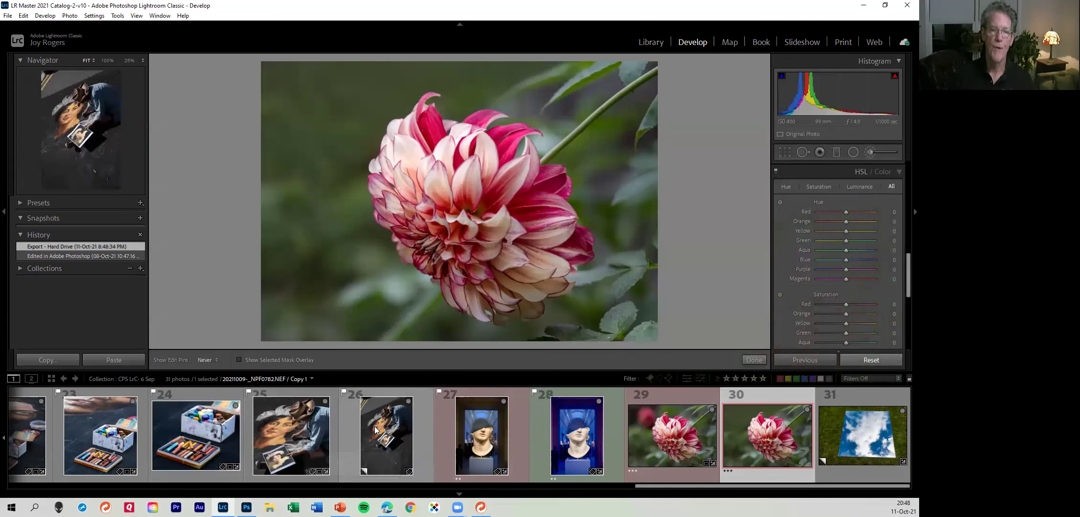
Export the street chalk artist photo (number 25) with the "CPS 2500 pixel SRGB Jpg" preset
{"action": "left_click", "coordinate": [301, 441]}
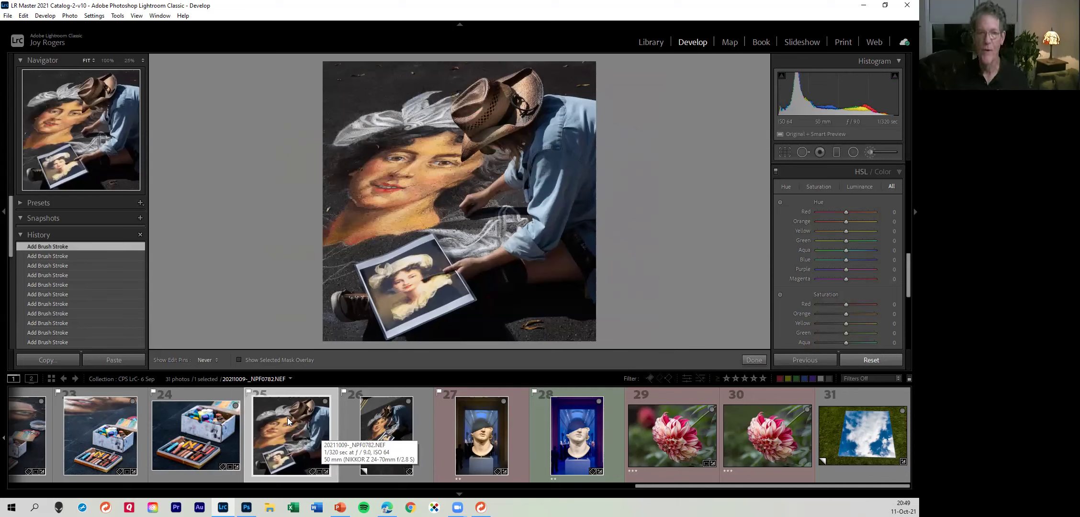
{"action": "right_click", "coordinate": [289, 434]}
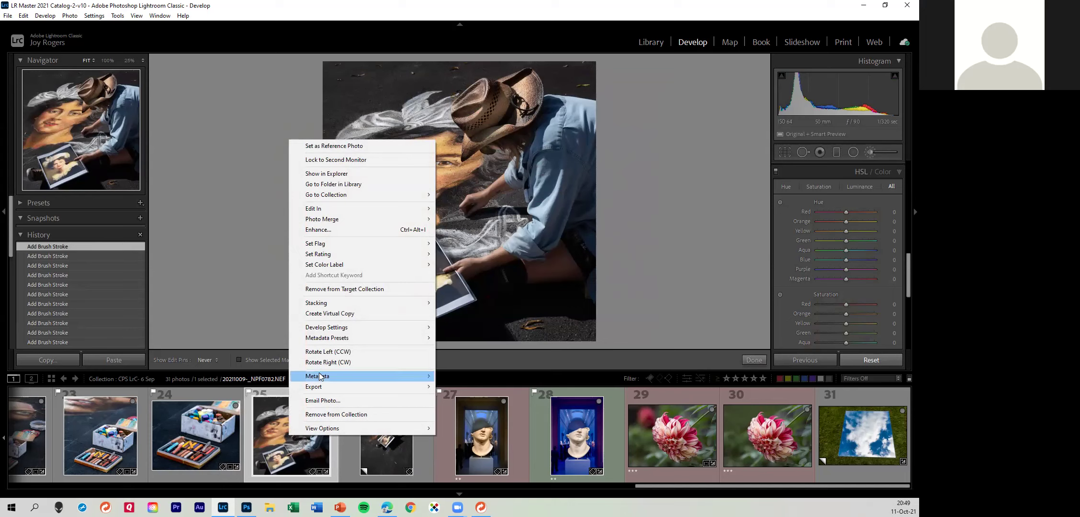
{"action": "mouse_move", "coordinate": [322, 391]}
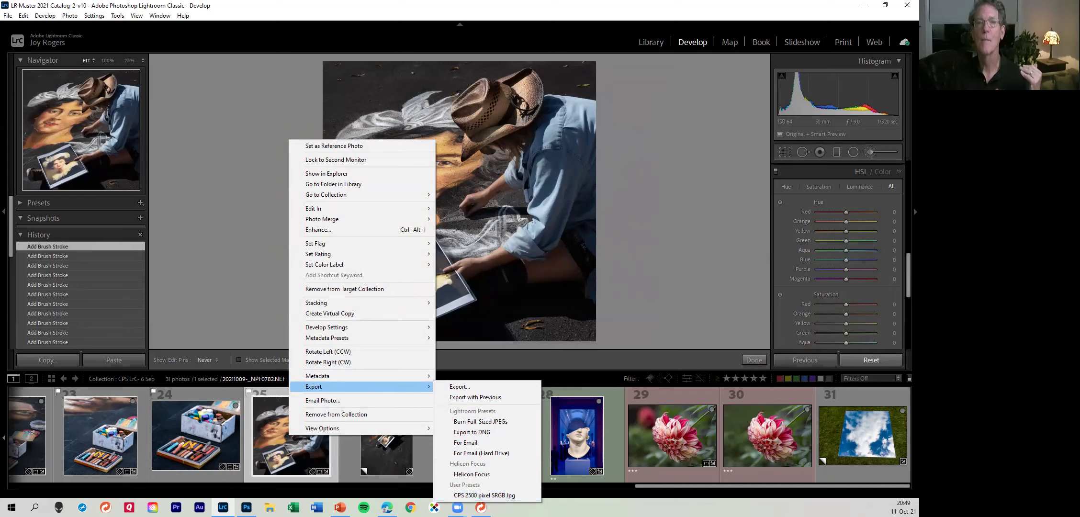
{"action": "left_click", "coordinate": [510, 496]}
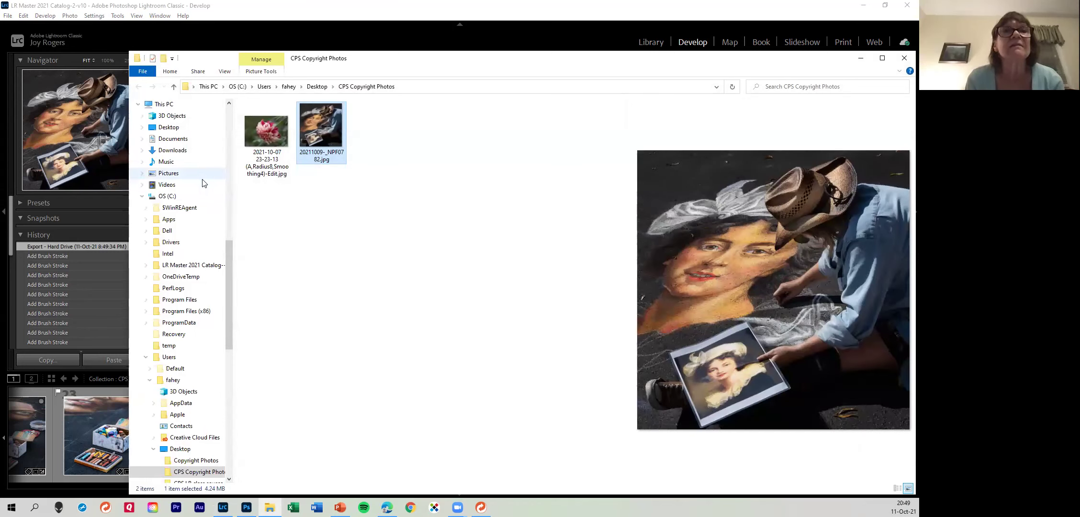
Preview the exported photos in the CPS Copyright Photos folder and minimize the folder window
{"action": "left_click", "coordinate": [262, 137]}
{"action": "left_click", "coordinate": [334, 125]}
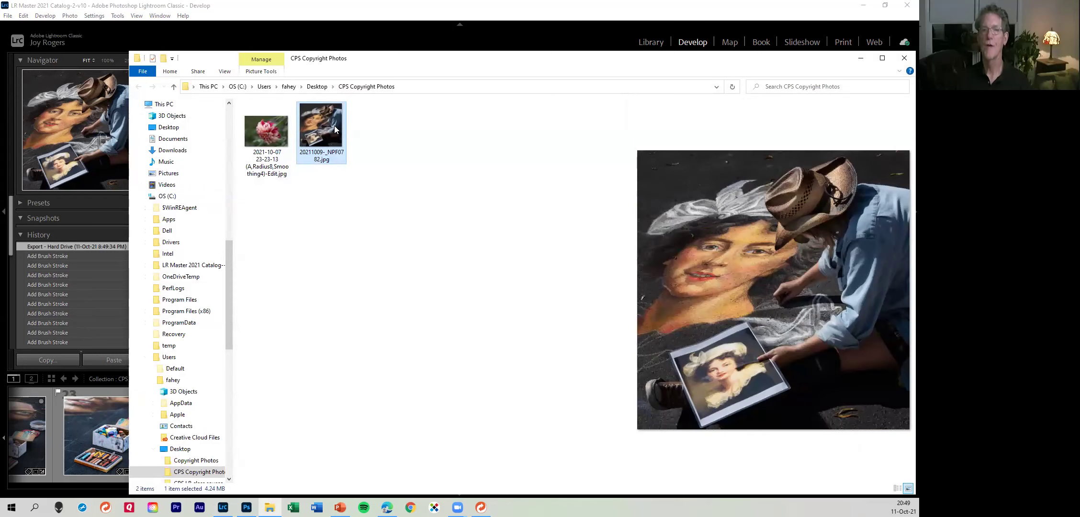
{"action": "left_click", "coordinate": [860, 58]}
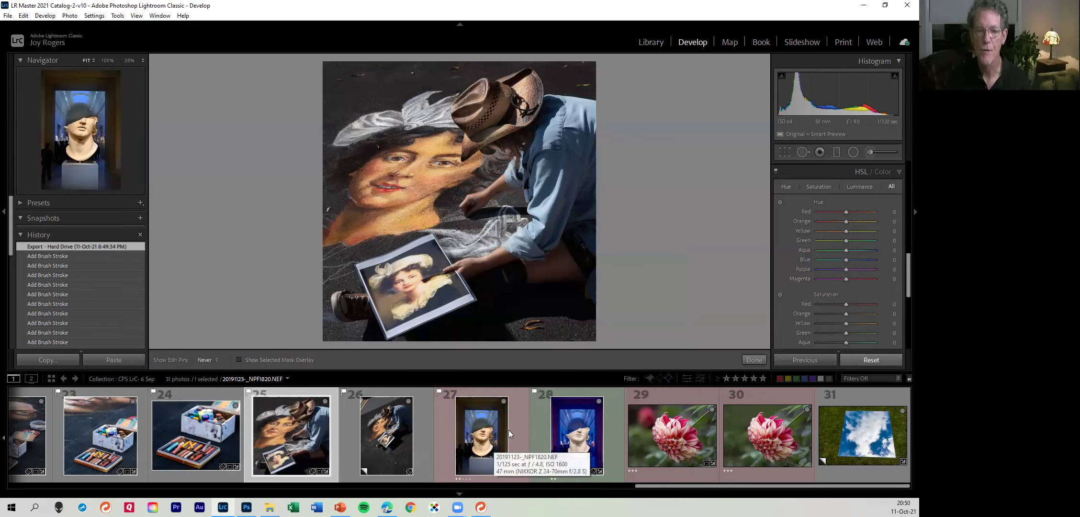
Open the export settings for the chalk artist photo, review the subfolder, file, sizing and metadata settings, and cancel the export
{"action": "right_click", "coordinate": [523, 435]}
{"action": "mouse_move", "coordinate": [613, 384]}
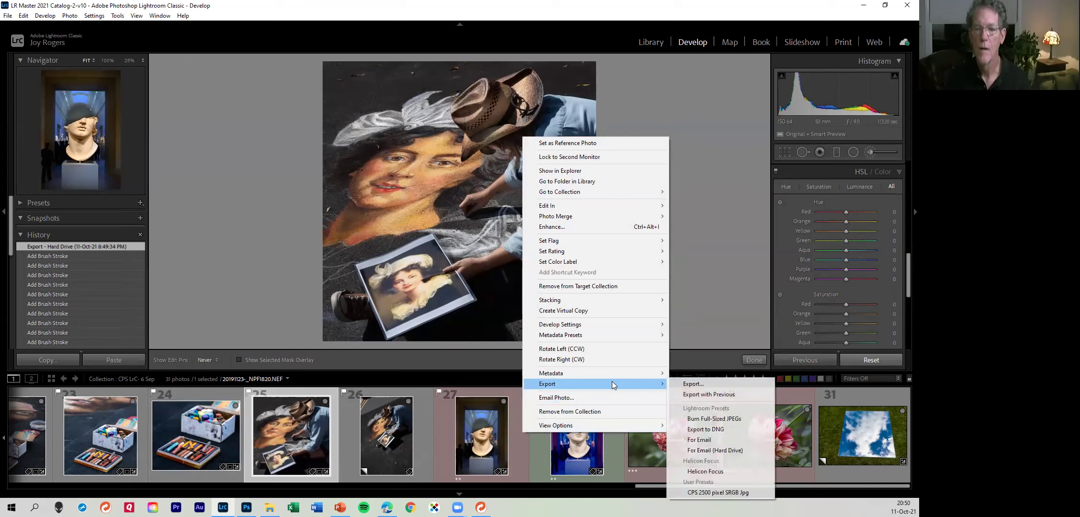
{"action": "left_click", "coordinate": [726, 387]}
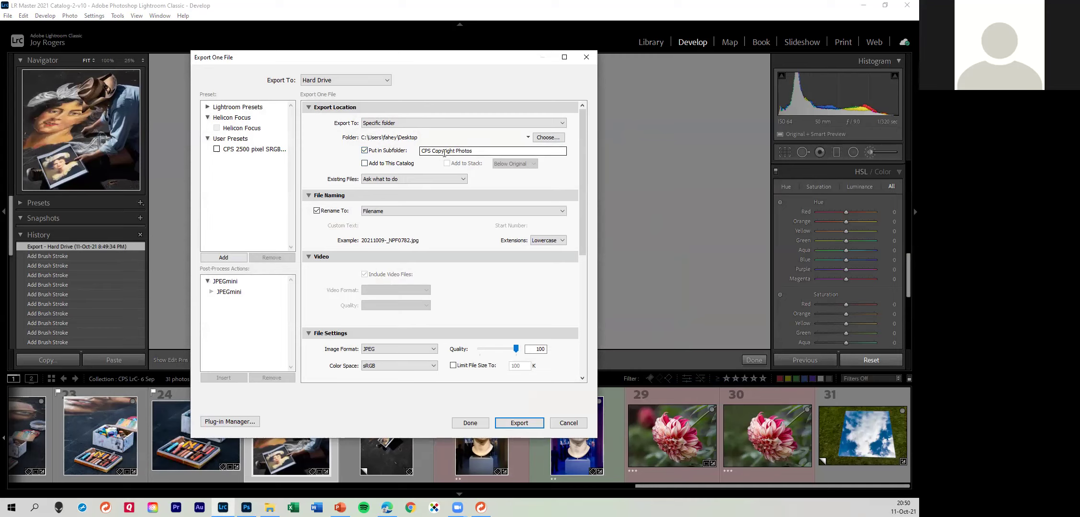
{"action": "left_click", "coordinate": [478, 150]}
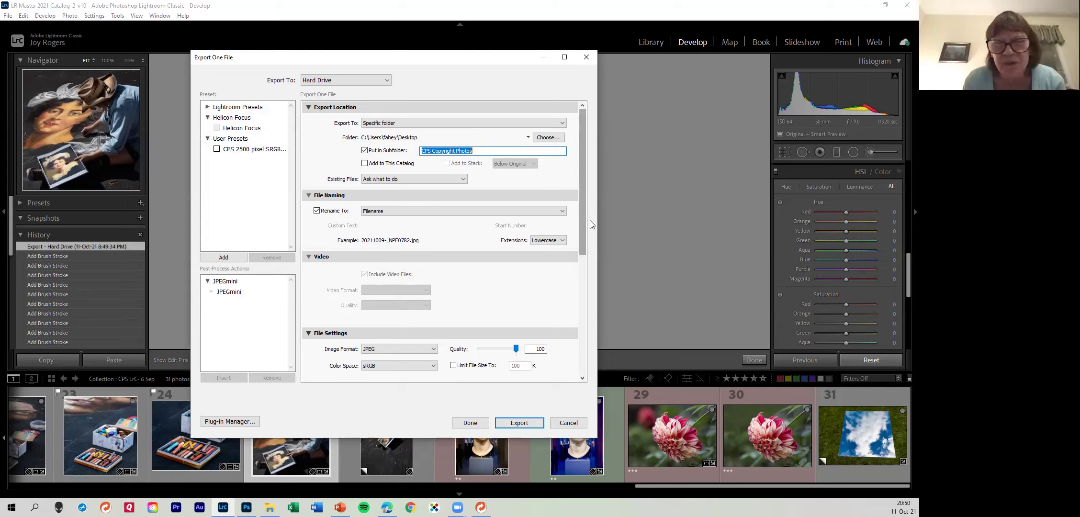
{"action": "left_click_drag", "start_coordinate": [582, 242], "coordinate": [583, 323]}
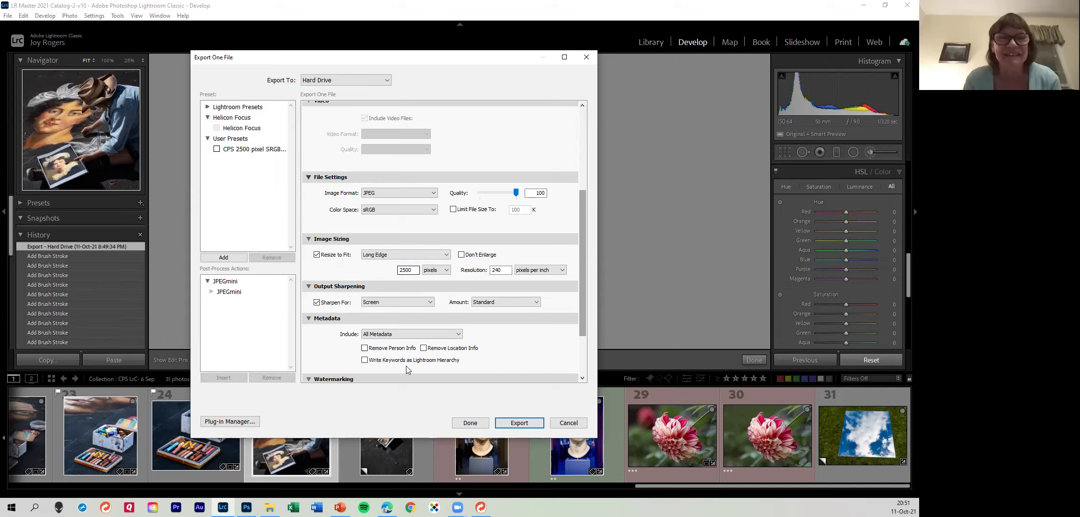
{"action": "left_click", "coordinate": [569, 423]}
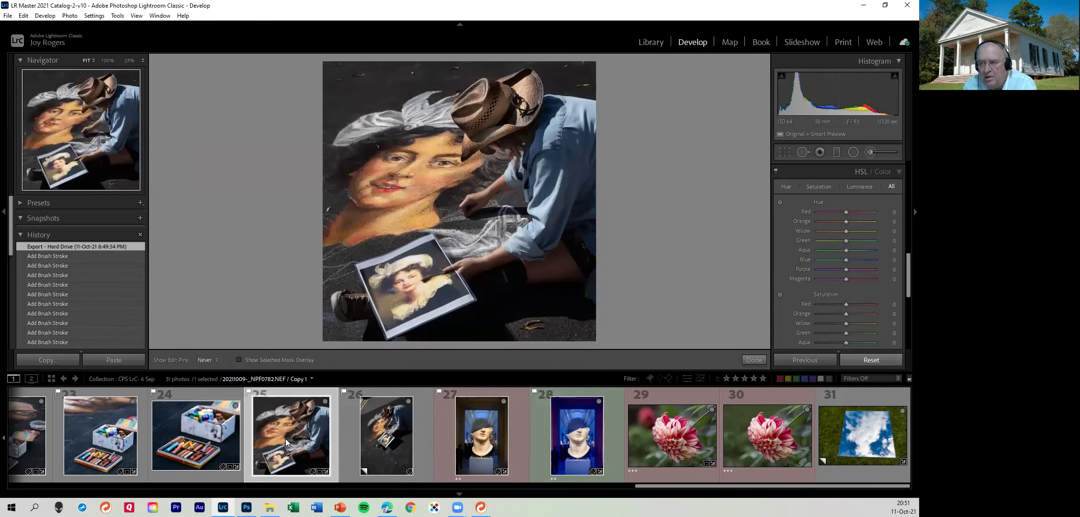
Reopen the export settings for the chalk artist photo and view the metadata inclusion options without changing the selection
{"action": "right_click", "coordinate": [241, 436]}
{"action": "mouse_move", "coordinate": [333, 390]}
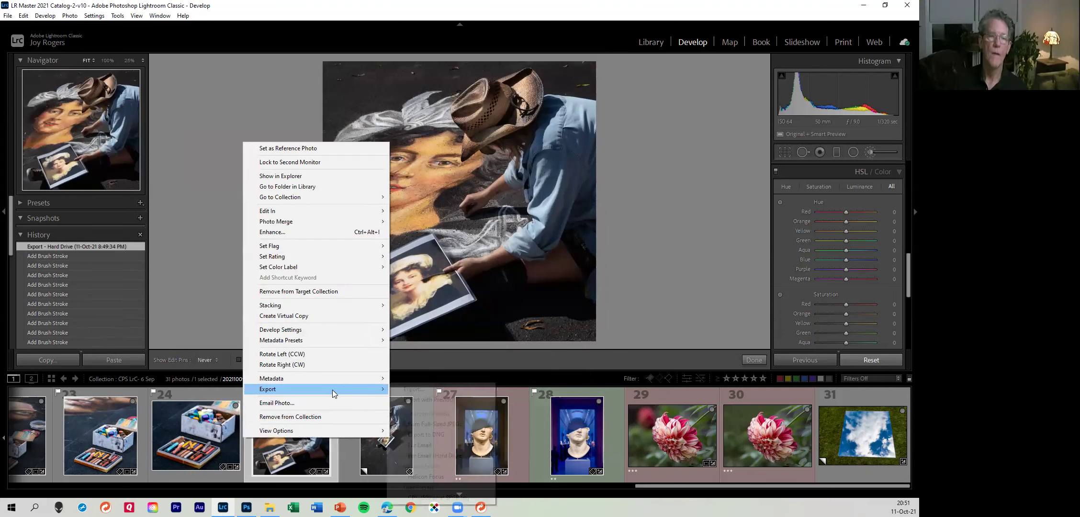
{"action": "left_click", "coordinate": [424, 390]}
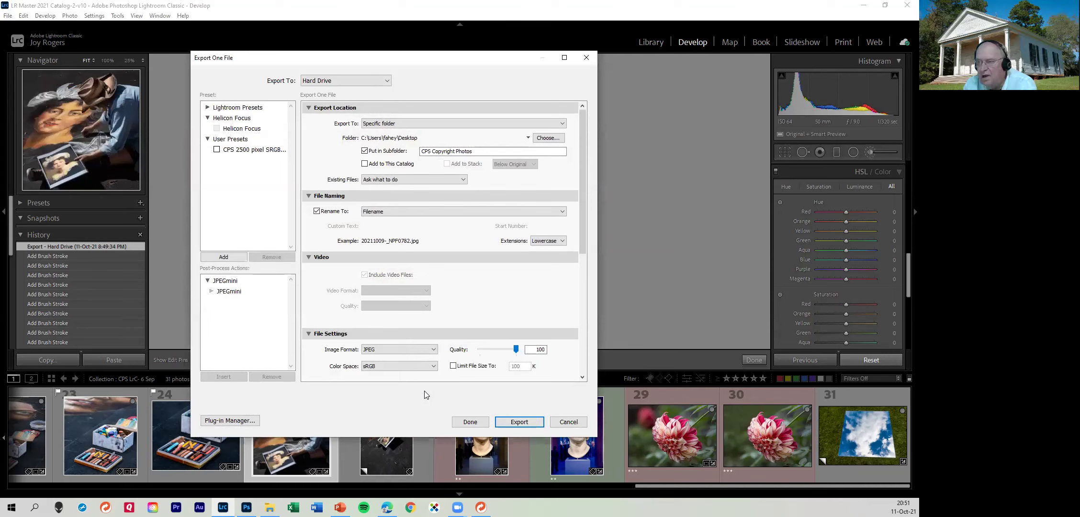
{"action": "scroll", "coordinate": [450, 316], "scroll_direction": "down", "scroll_amount": 5}
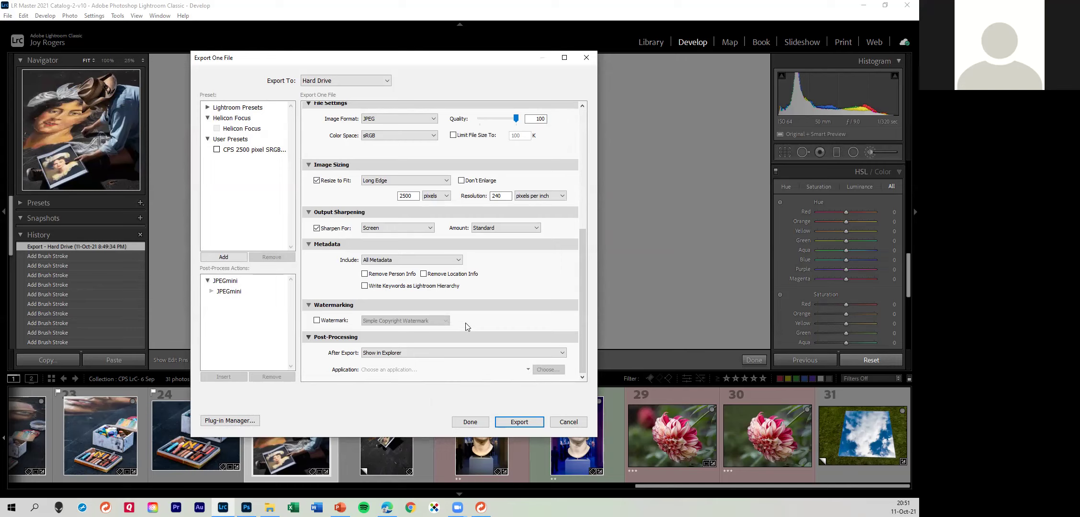
{"action": "left_click", "coordinate": [459, 260]}
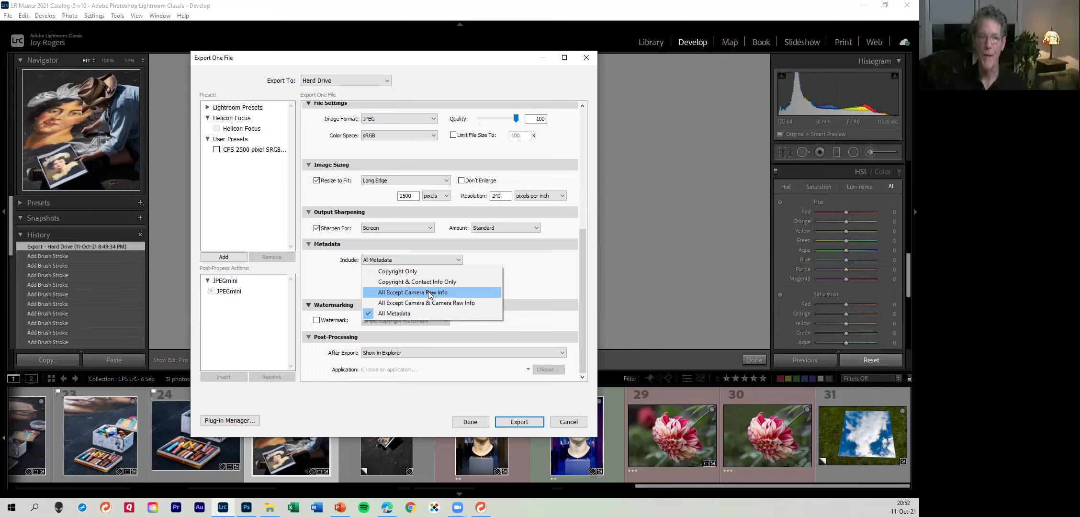
{"action": "left_click", "coordinate": [524, 281]}
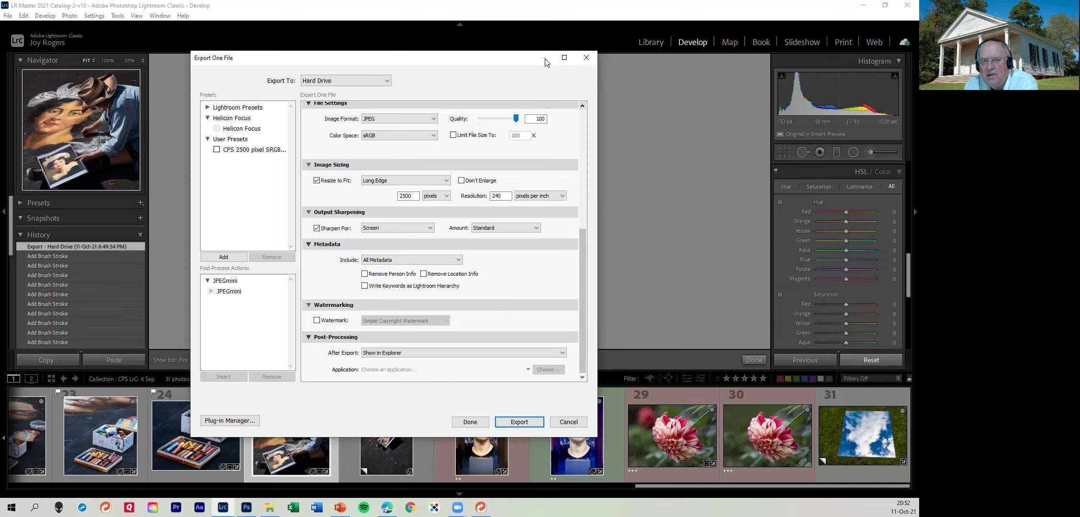
Try removing person and location info from the export metadata, restore both options, and cancel the export
{"action": "left_click", "coordinate": [365, 274]}
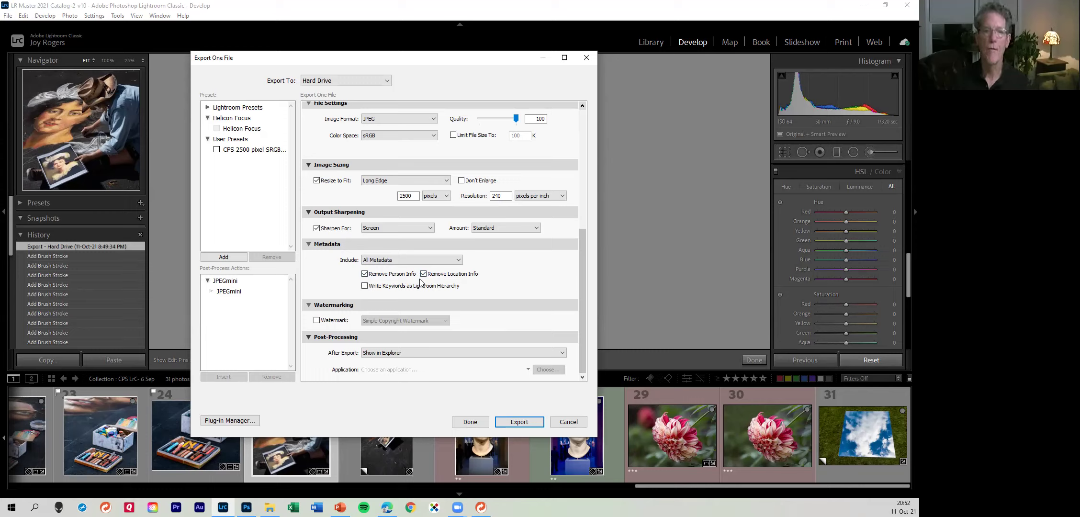
{"action": "left_click", "coordinate": [437, 274]}
{"action": "left_click", "coordinate": [395, 274]}
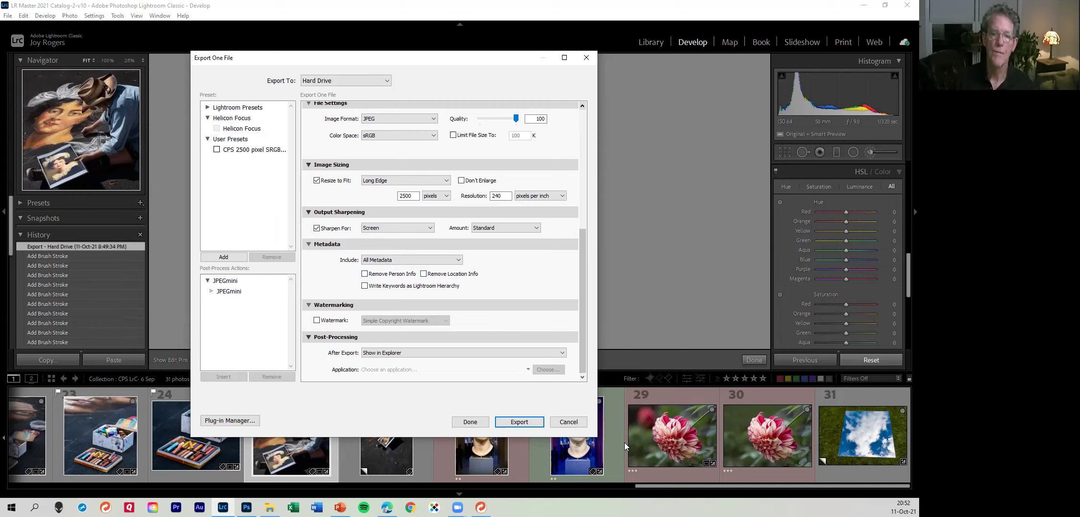
{"action": "left_click", "coordinate": [577, 422]}
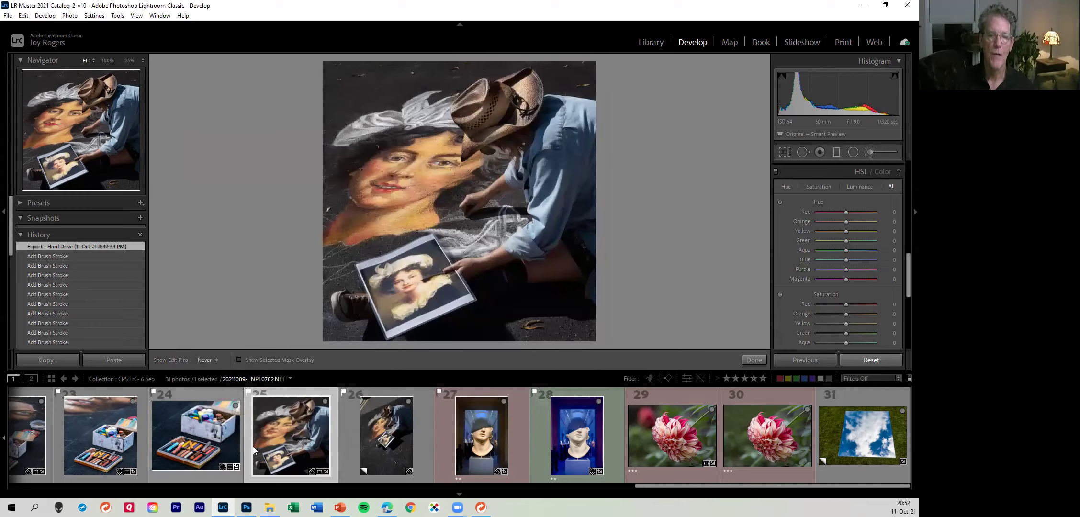
Export the red-leaf photo (number 19) and the cricket photo (number 17) together with the "CPS 2500 pixel SRGB Jpg" preset
{"action": "scroll", "coordinate": [254, 446], "scroll_direction": "up", "scroll_amount": 3}
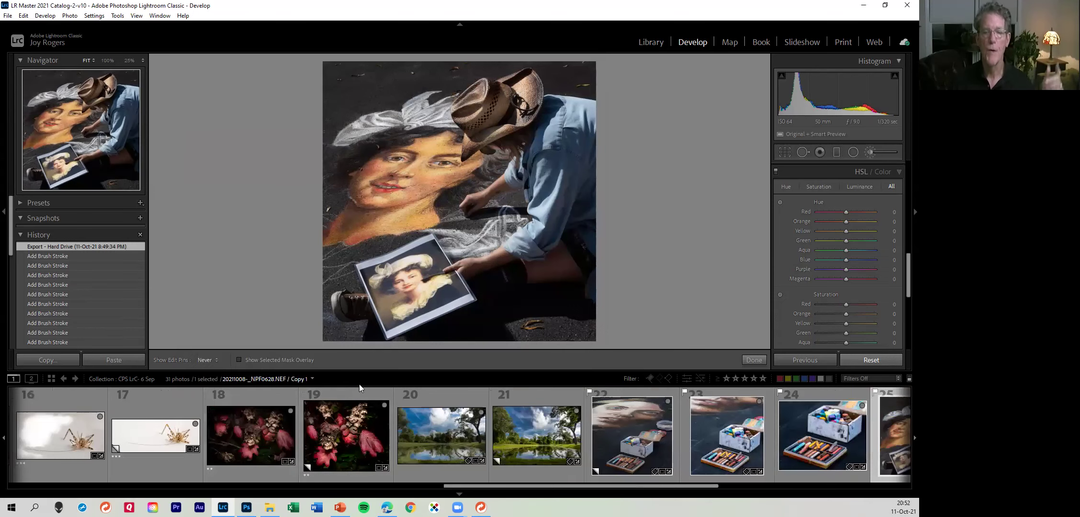
{"action": "left_click", "coordinate": [353, 395]}
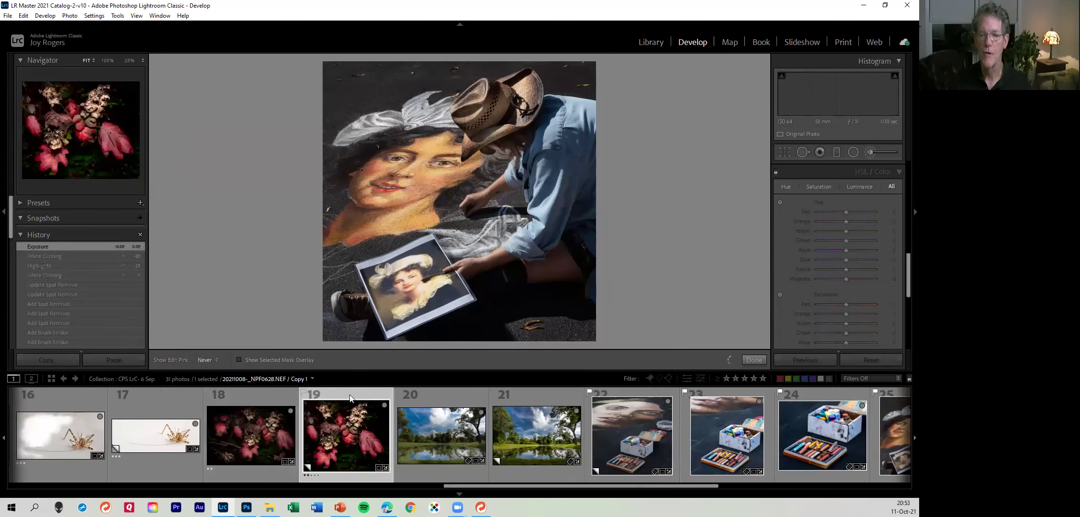
{"action": "scroll", "coordinate": [144, 436], "scroll_direction": "up", "scroll_amount": 2}
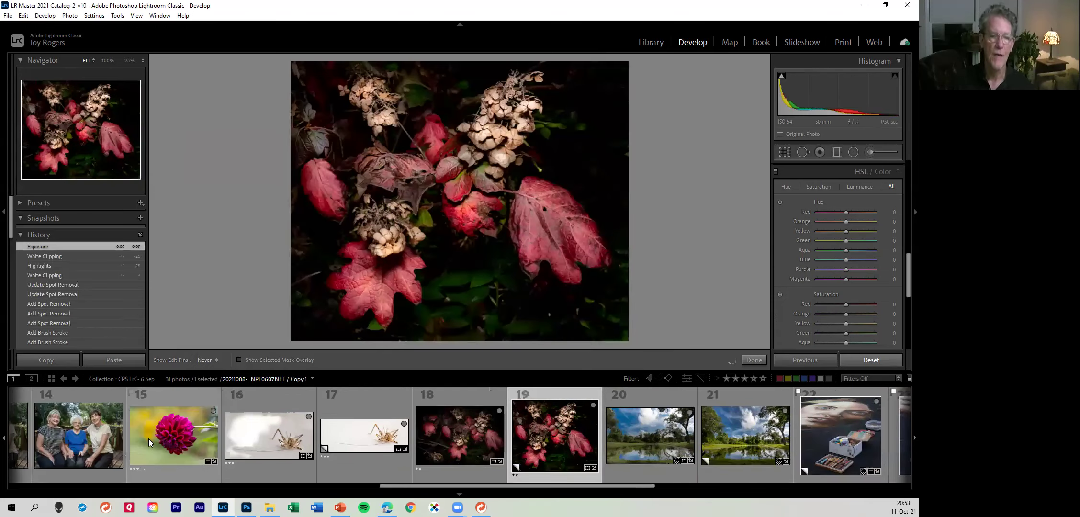
{"action": "left_click", "coordinate": [375, 400], "text": "ctrl"}
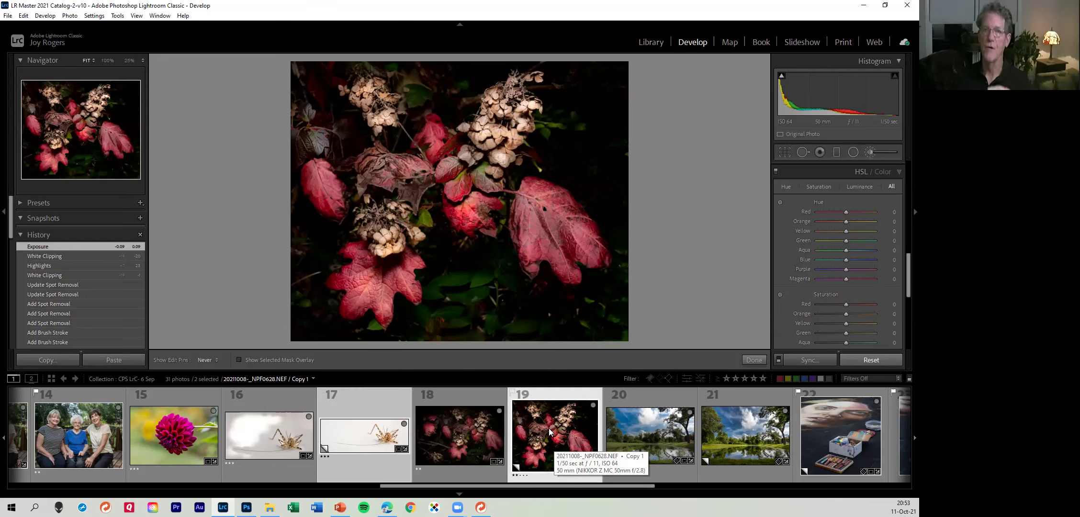
{"action": "right_click", "coordinate": [549, 432]}
{"action": "mouse_move", "coordinate": [559, 431]}
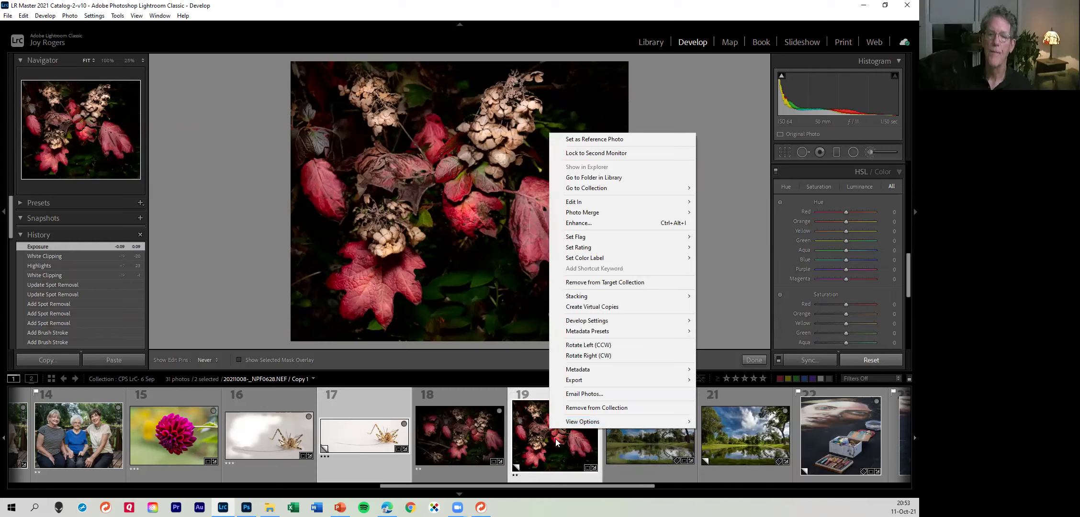
{"action": "mouse_move", "coordinate": [583, 380]}
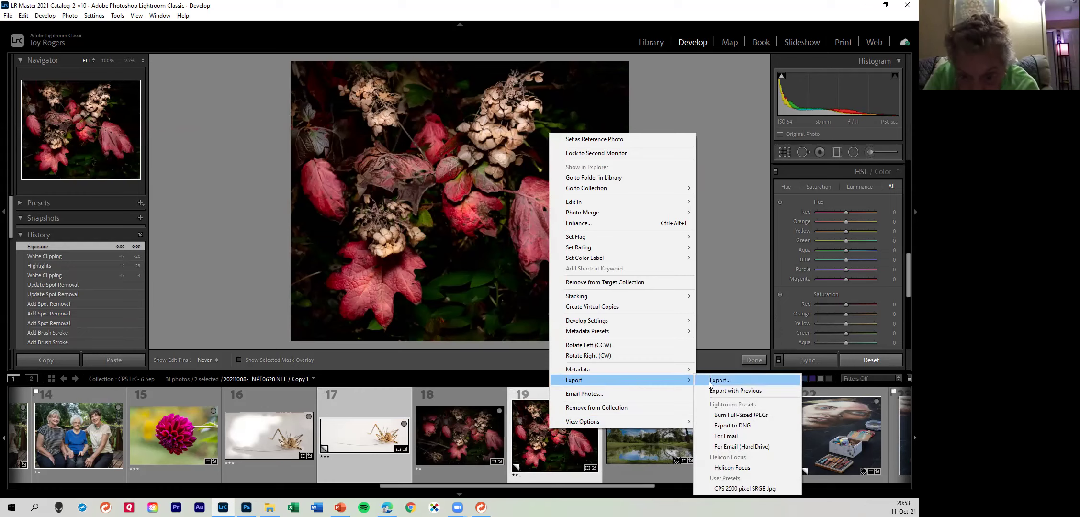
{"action": "left_click", "coordinate": [740, 489]}
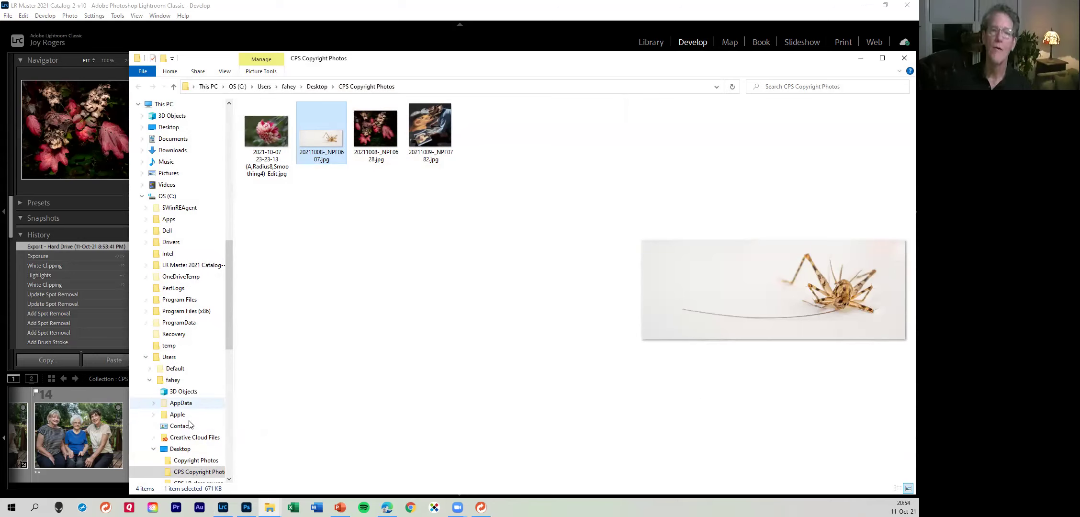
Select all four exported JPEGs in the CPS Copyright Photos folder and show their detailed file properties
{"action": "left_click", "coordinate": [272, 103]}
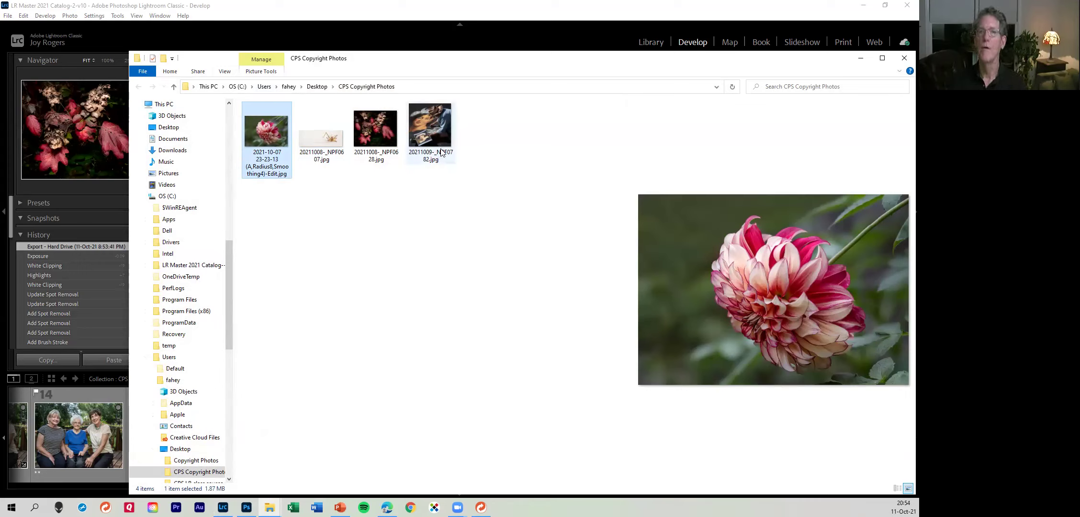
{"action": "mouse_move", "coordinate": [440, 155]}
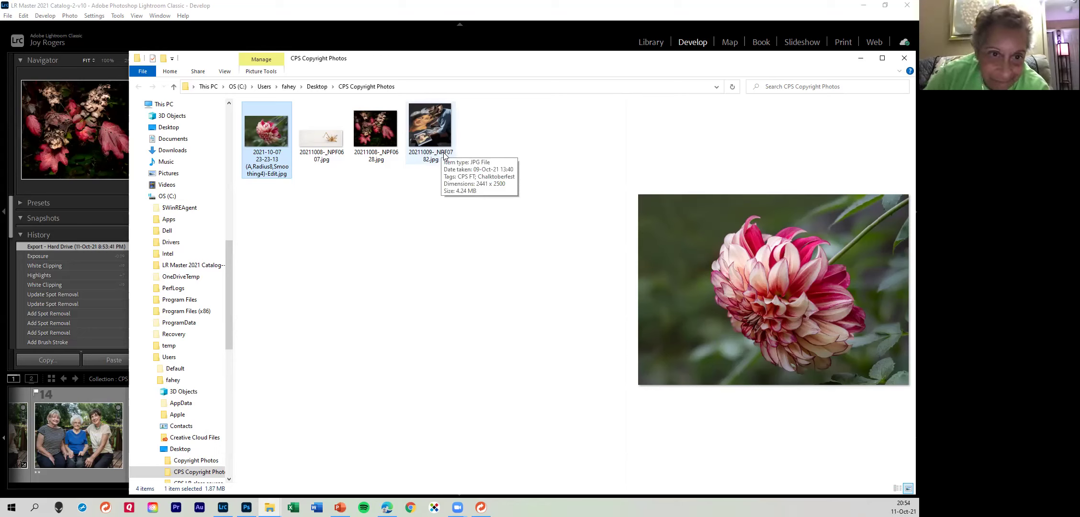
{"action": "left_click", "coordinate": [439, 135], "text": "shift"}
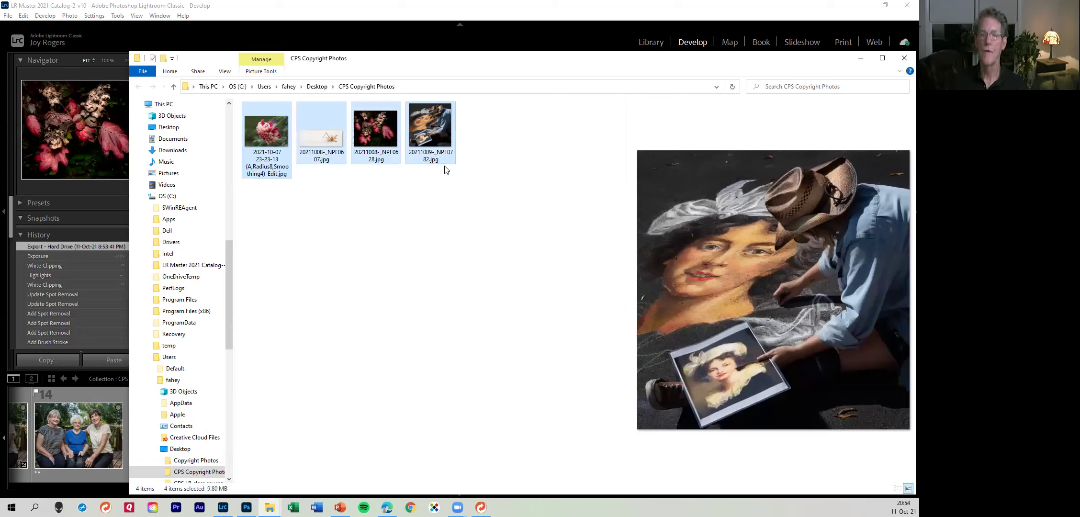
{"action": "right_click", "coordinate": [433, 132]}
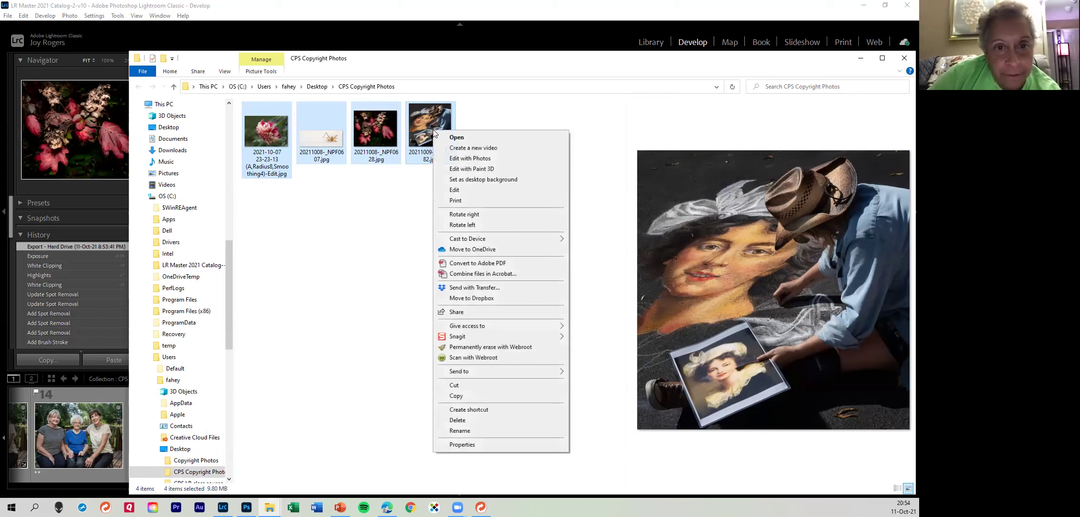
{"action": "left_click", "coordinate": [480, 446]}
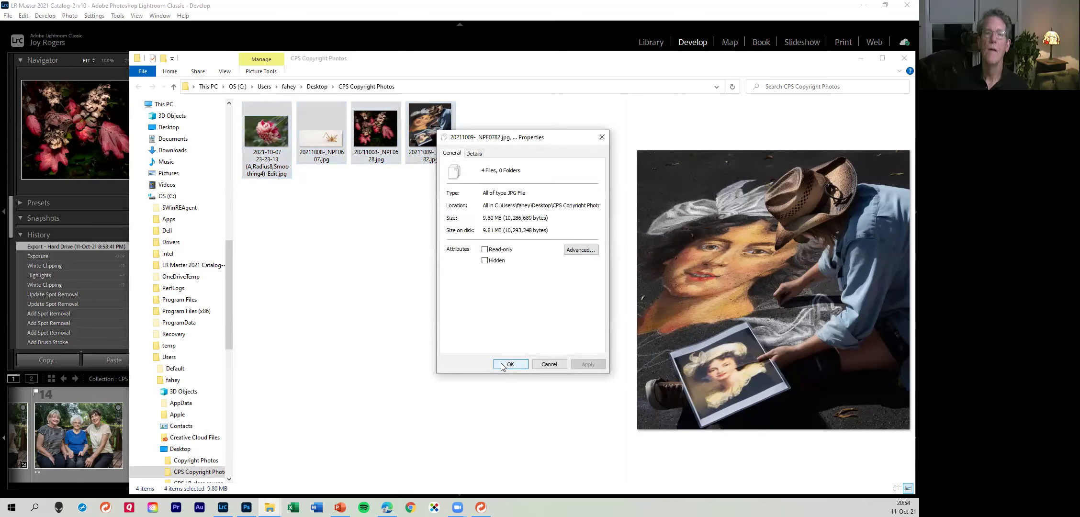
{"action": "left_click", "coordinate": [474, 154]}
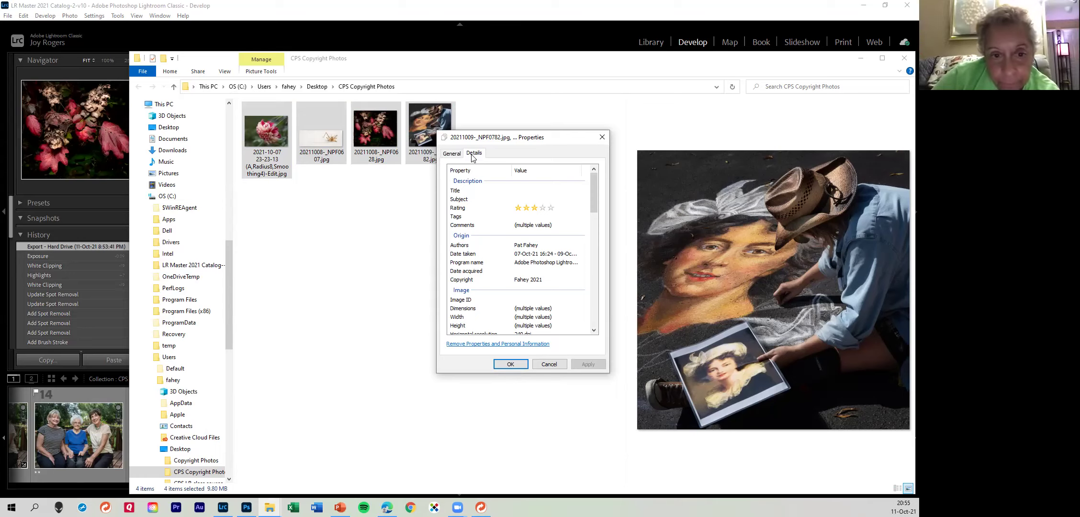
Remove the Authors, Copyright and Rating properties from the four selected JPEGs and close their properties
{"action": "left_click", "coordinate": [480, 344]}
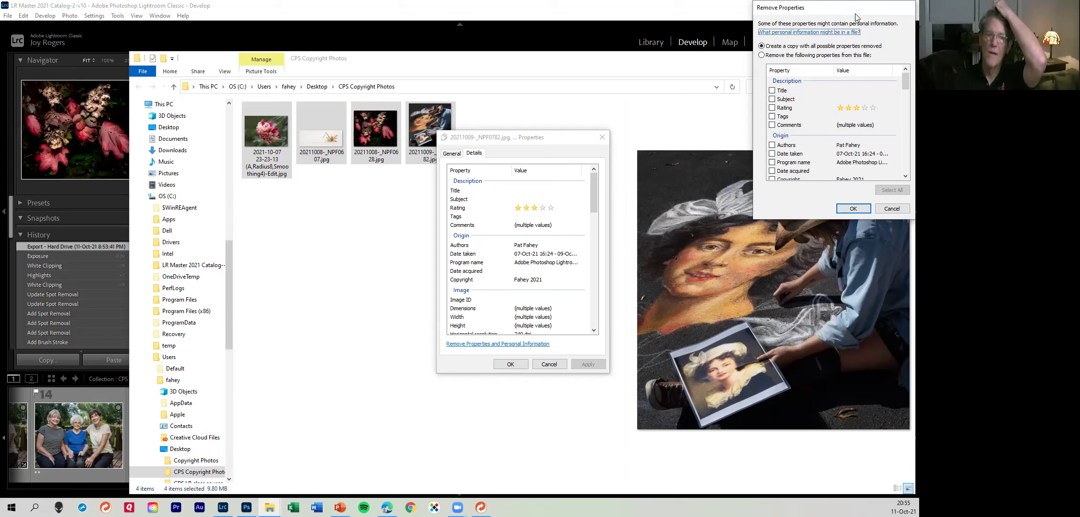
{"action": "left_click_drag", "start_coordinate": [854, 13], "coordinate": [360, 201]}
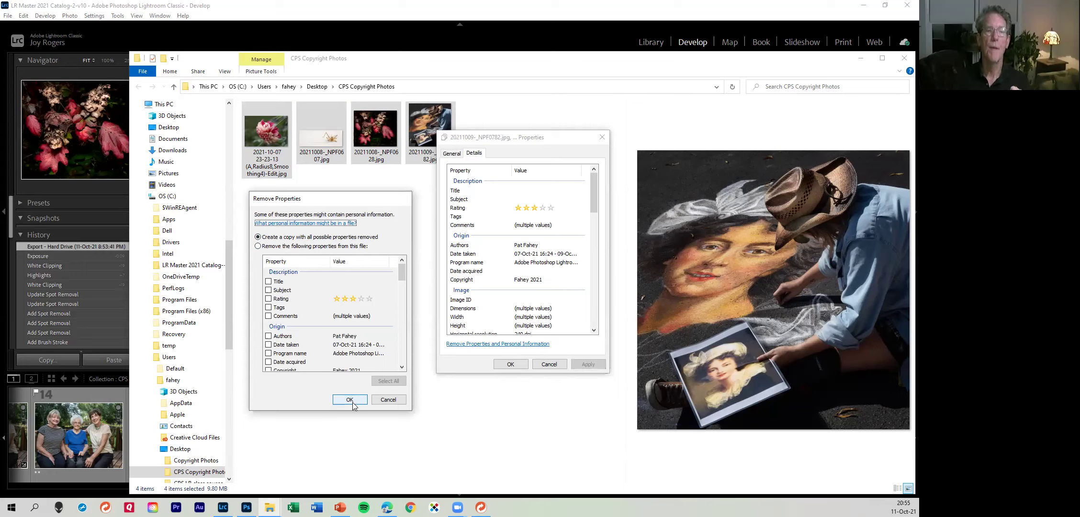
{"action": "left_click", "coordinate": [287, 247]}
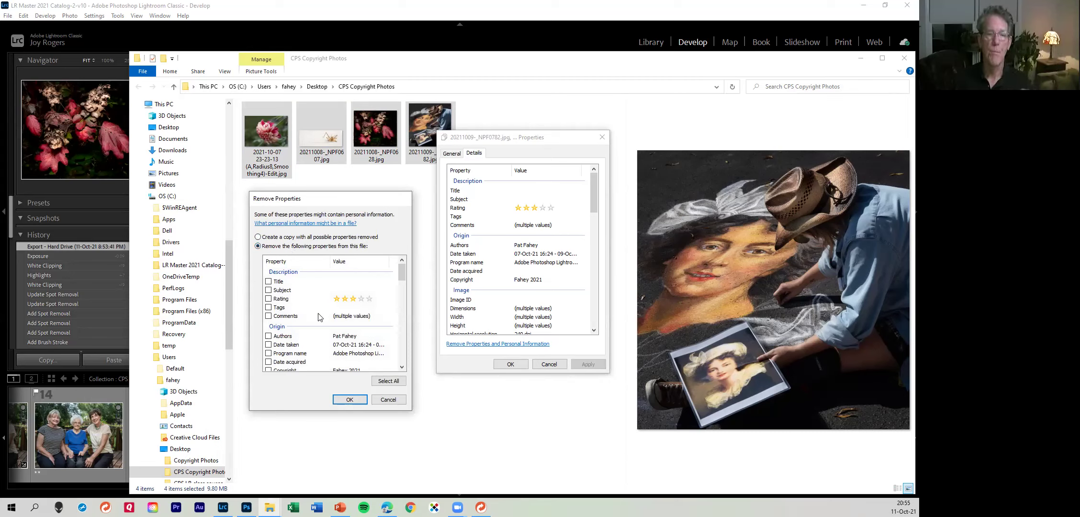
{"action": "scroll", "coordinate": [356, 336], "scroll_direction": "down", "scroll_amount": 1}
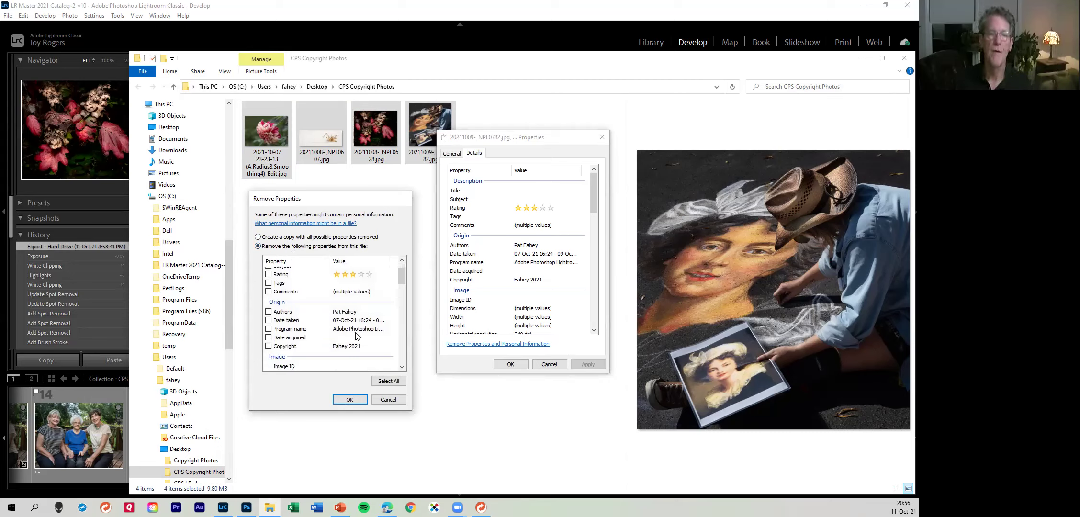
{"action": "scroll", "coordinate": [357, 336], "scroll_direction": "up", "scroll_amount": 1}
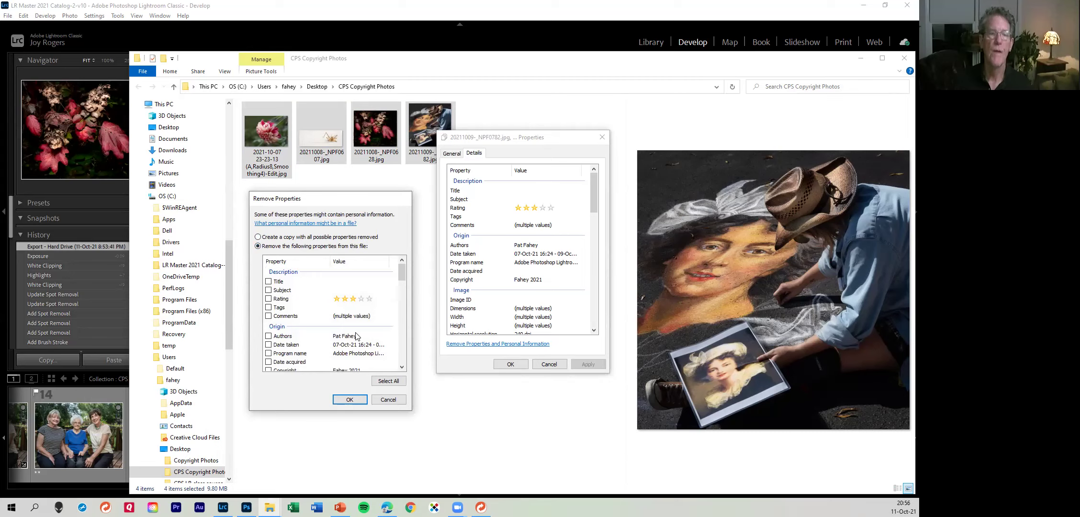
{"action": "left_click", "coordinate": [283, 336]}
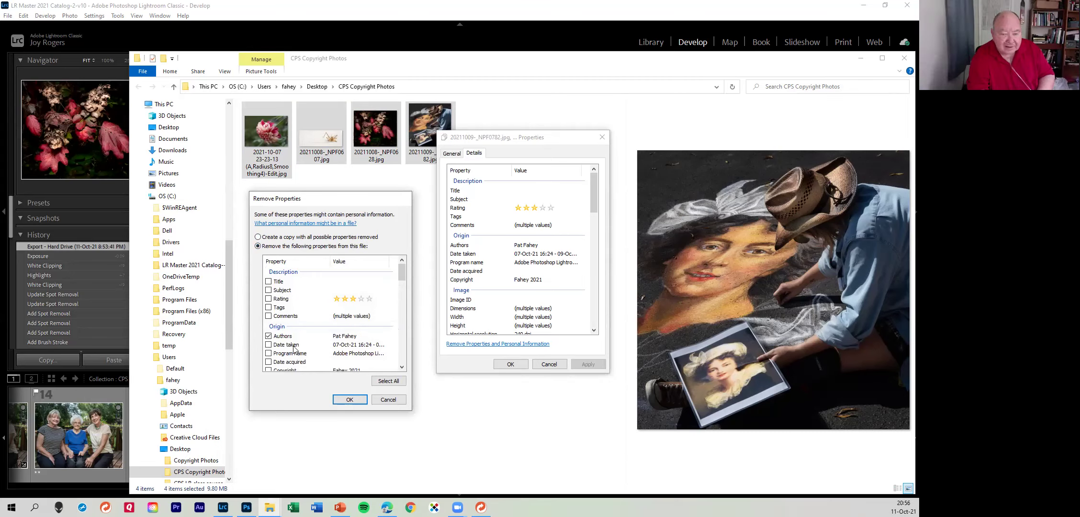
{"action": "scroll", "coordinate": [294, 349], "scroll_direction": "down", "scroll_amount": 1}
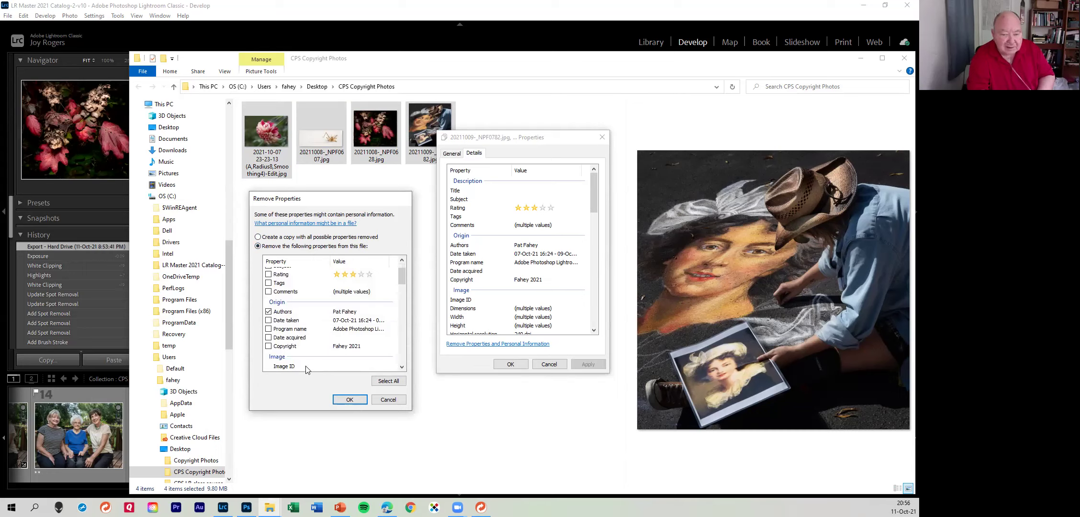
{"action": "left_click", "coordinate": [268, 347]}
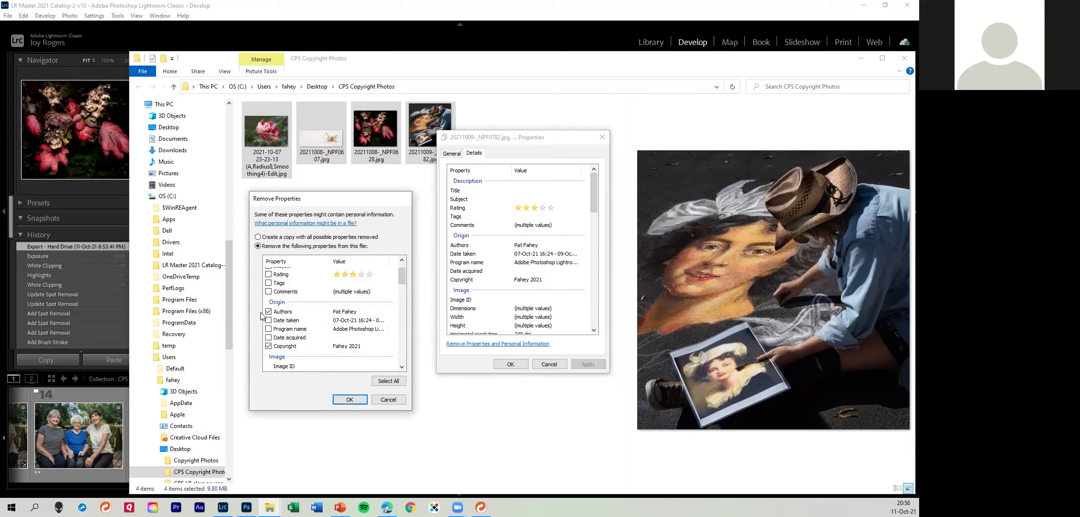
{"action": "left_click", "coordinate": [269, 275]}
{"action": "left_click", "coordinate": [349, 400]}
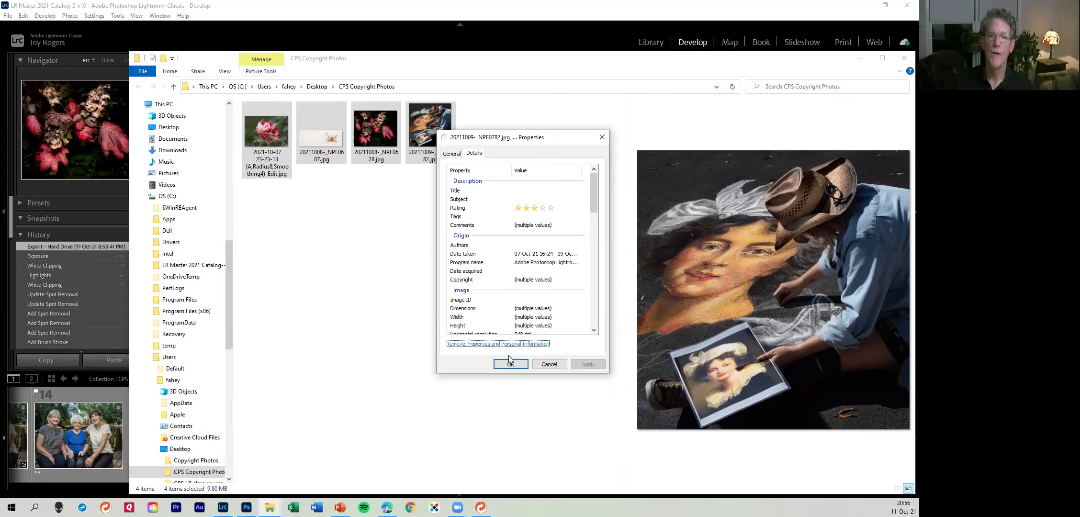
{"action": "left_click", "coordinate": [601, 137]}
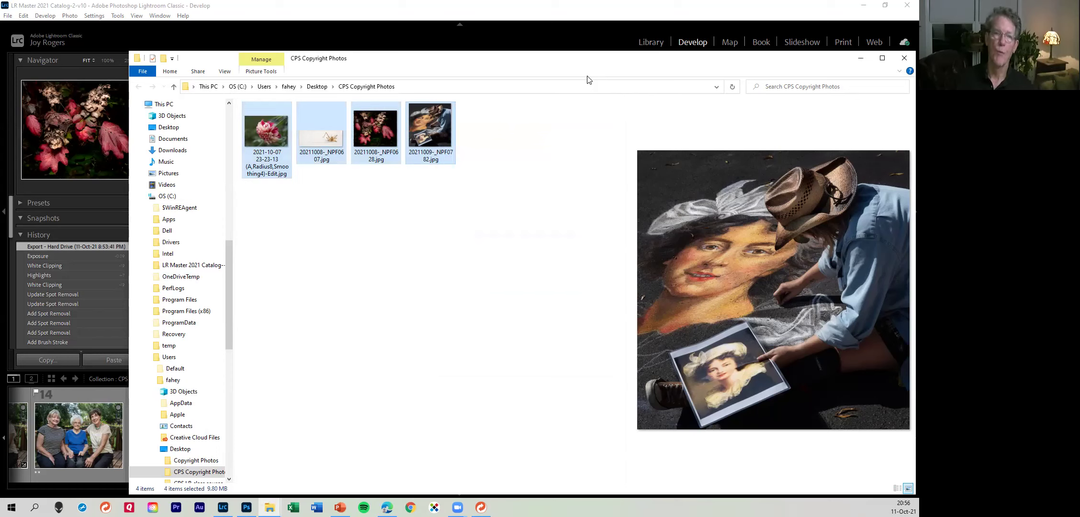
Check the Details properties of the chalk artist JPEG for the author, copyright and rating fields, and close them
{"action": "left_click", "coordinate": [430, 143]}
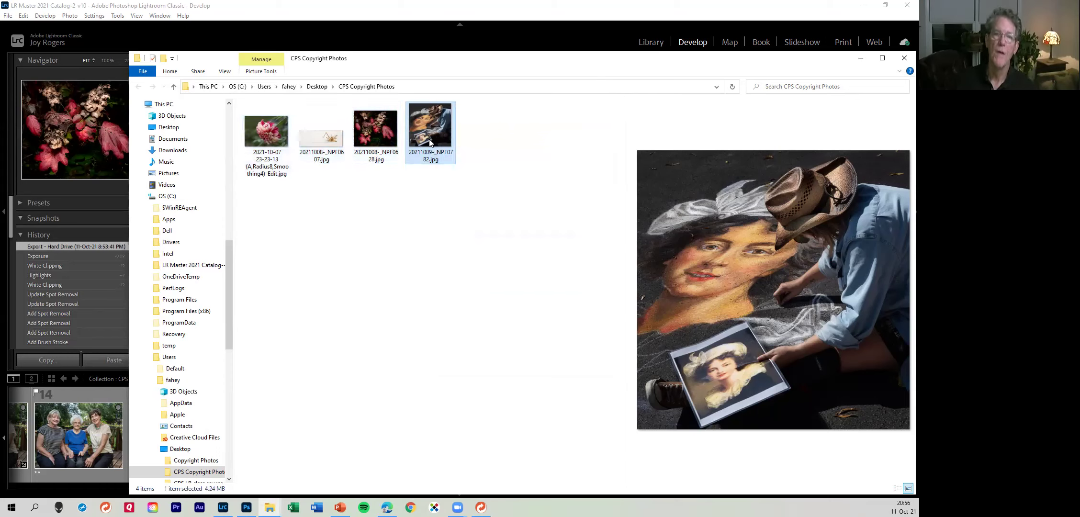
{"action": "right_click", "coordinate": [430, 142]}
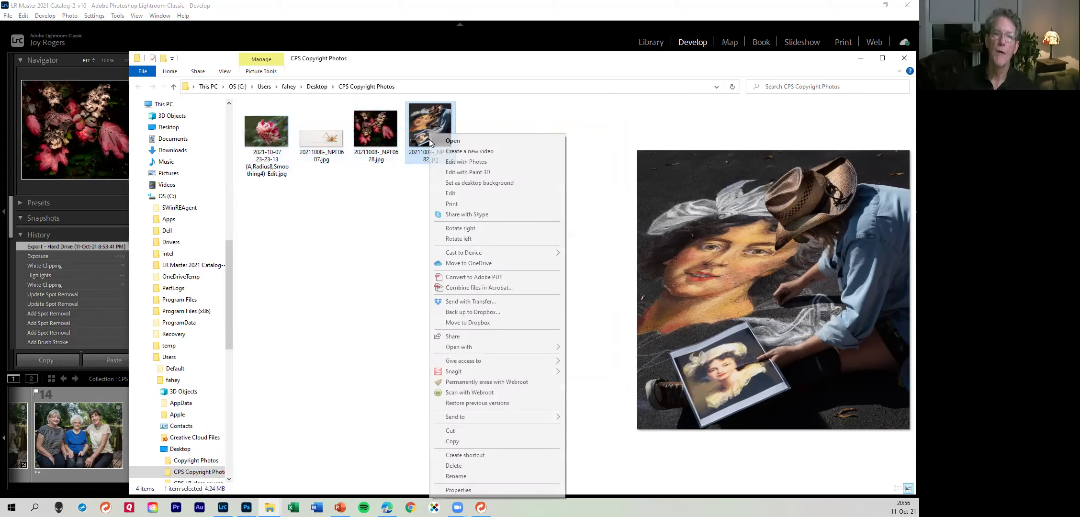
{"action": "left_click", "coordinate": [484, 490]}
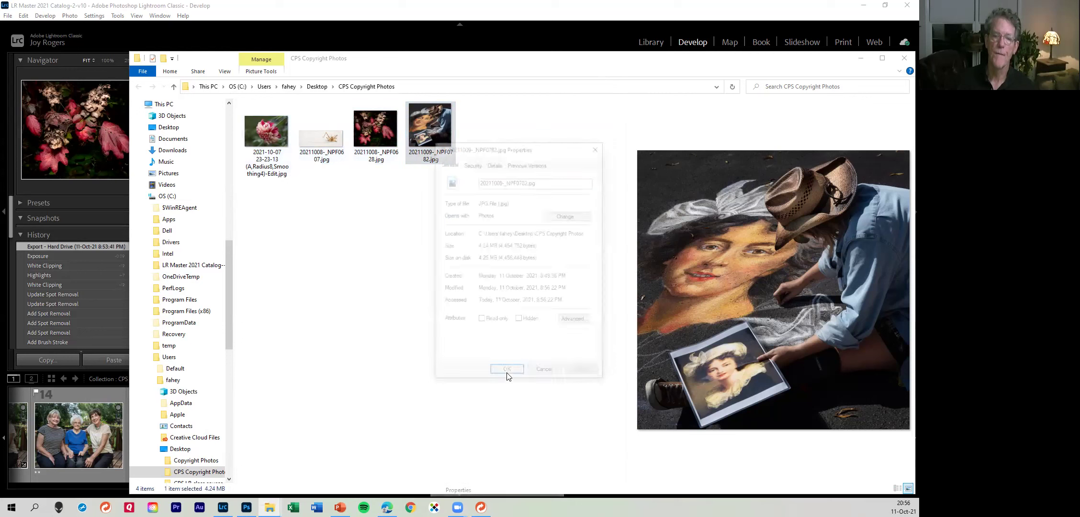
{"action": "left_click", "coordinate": [495, 164]}
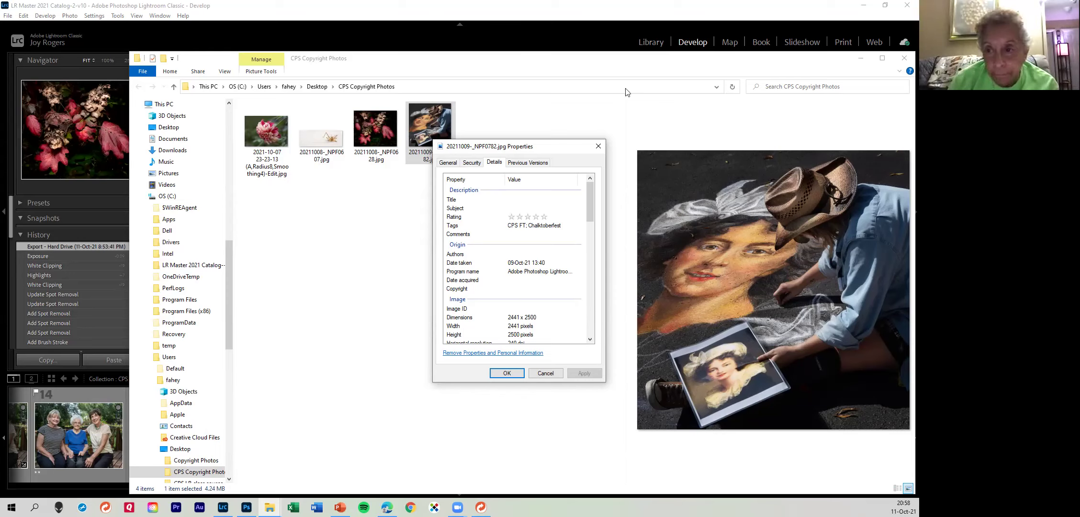
{"action": "left_click", "coordinate": [597, 147]}
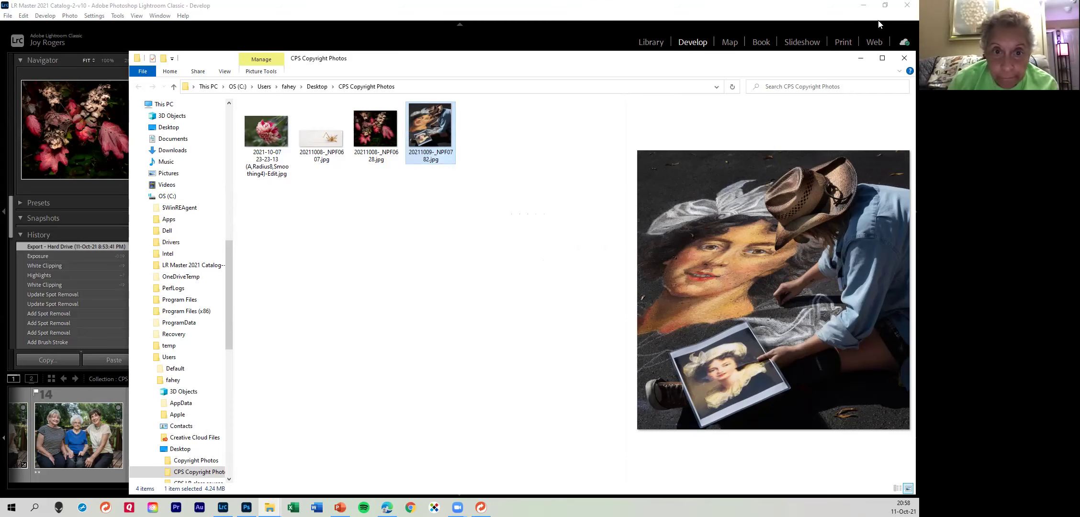
Close the exported photos folder, switch to the Session 4 PowerPoint presentation and browse the slide thumbnails past slide 6
{"action": "left_click", "coordinate": [903, 57]}
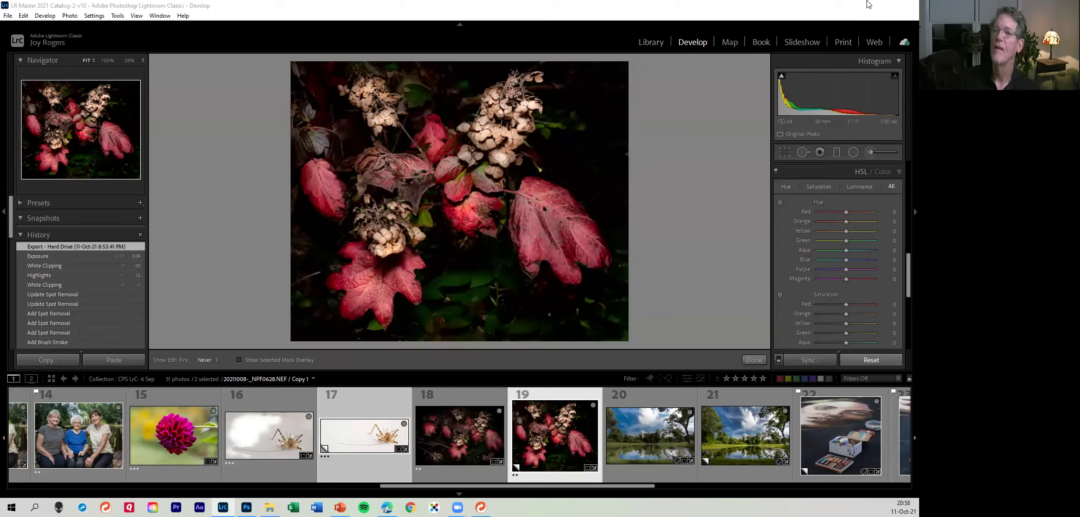
{"action": "left_click", "coordinate": [864, 4]}
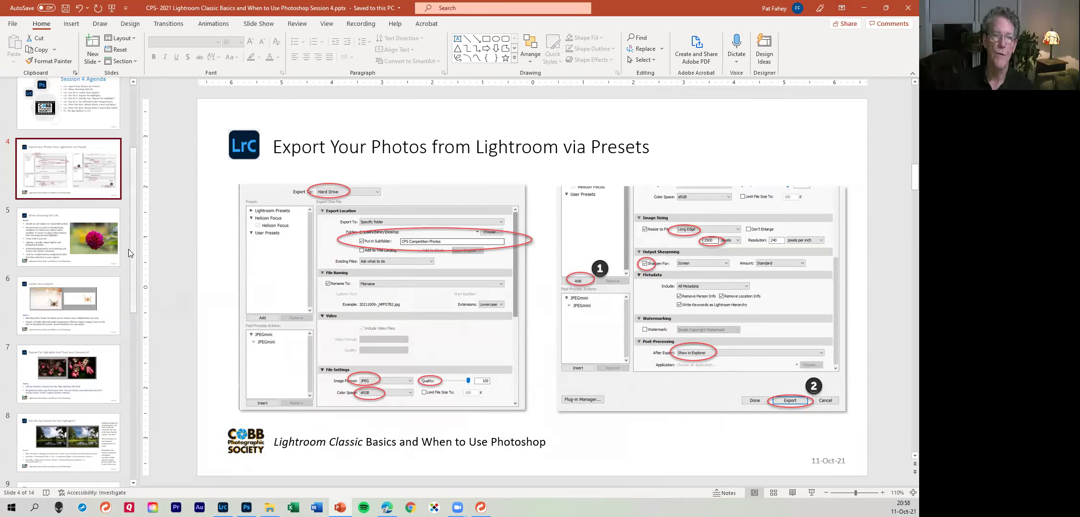
{"action": "left_click_drag", "start_coordinate": [133, 268], "coordinate": [133, 337]}
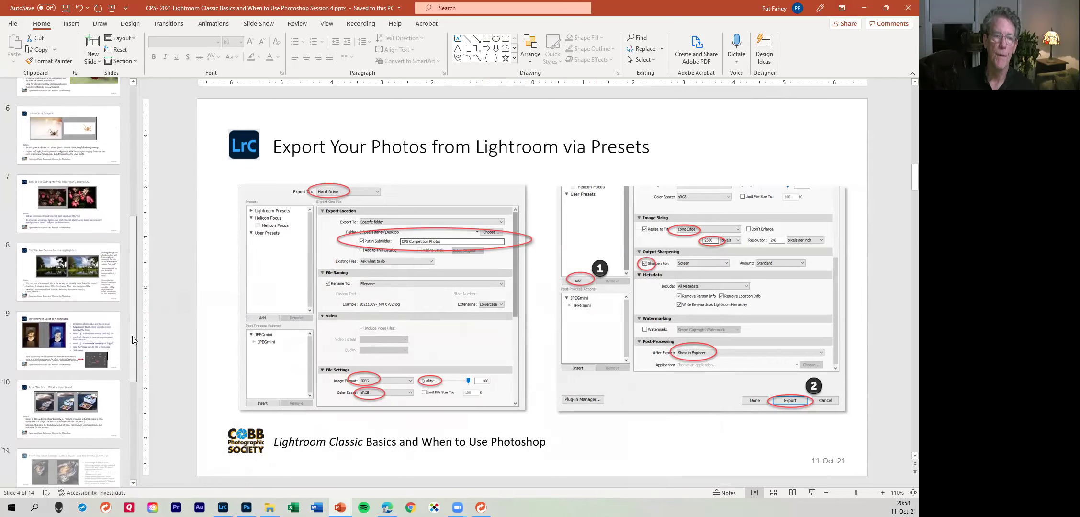